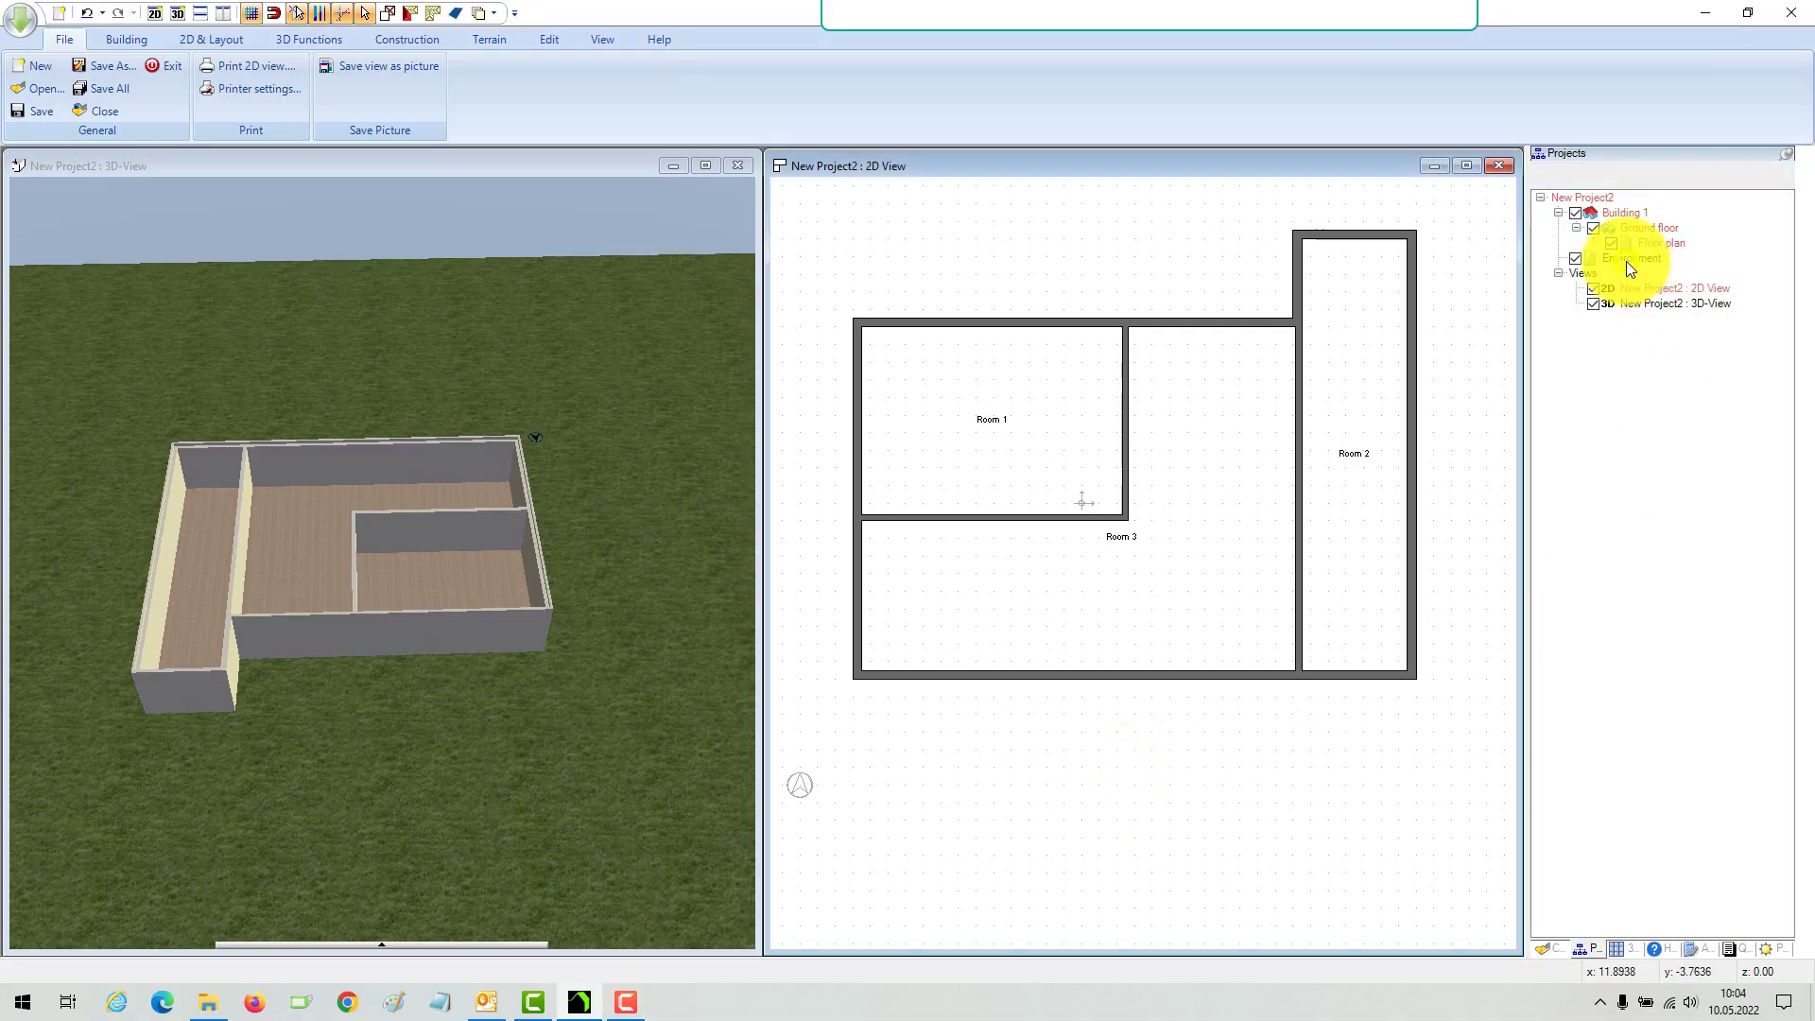
Step: Make the Ground floor the current level and switch between the 2D plan and 3D views
right_click(1626, 261)
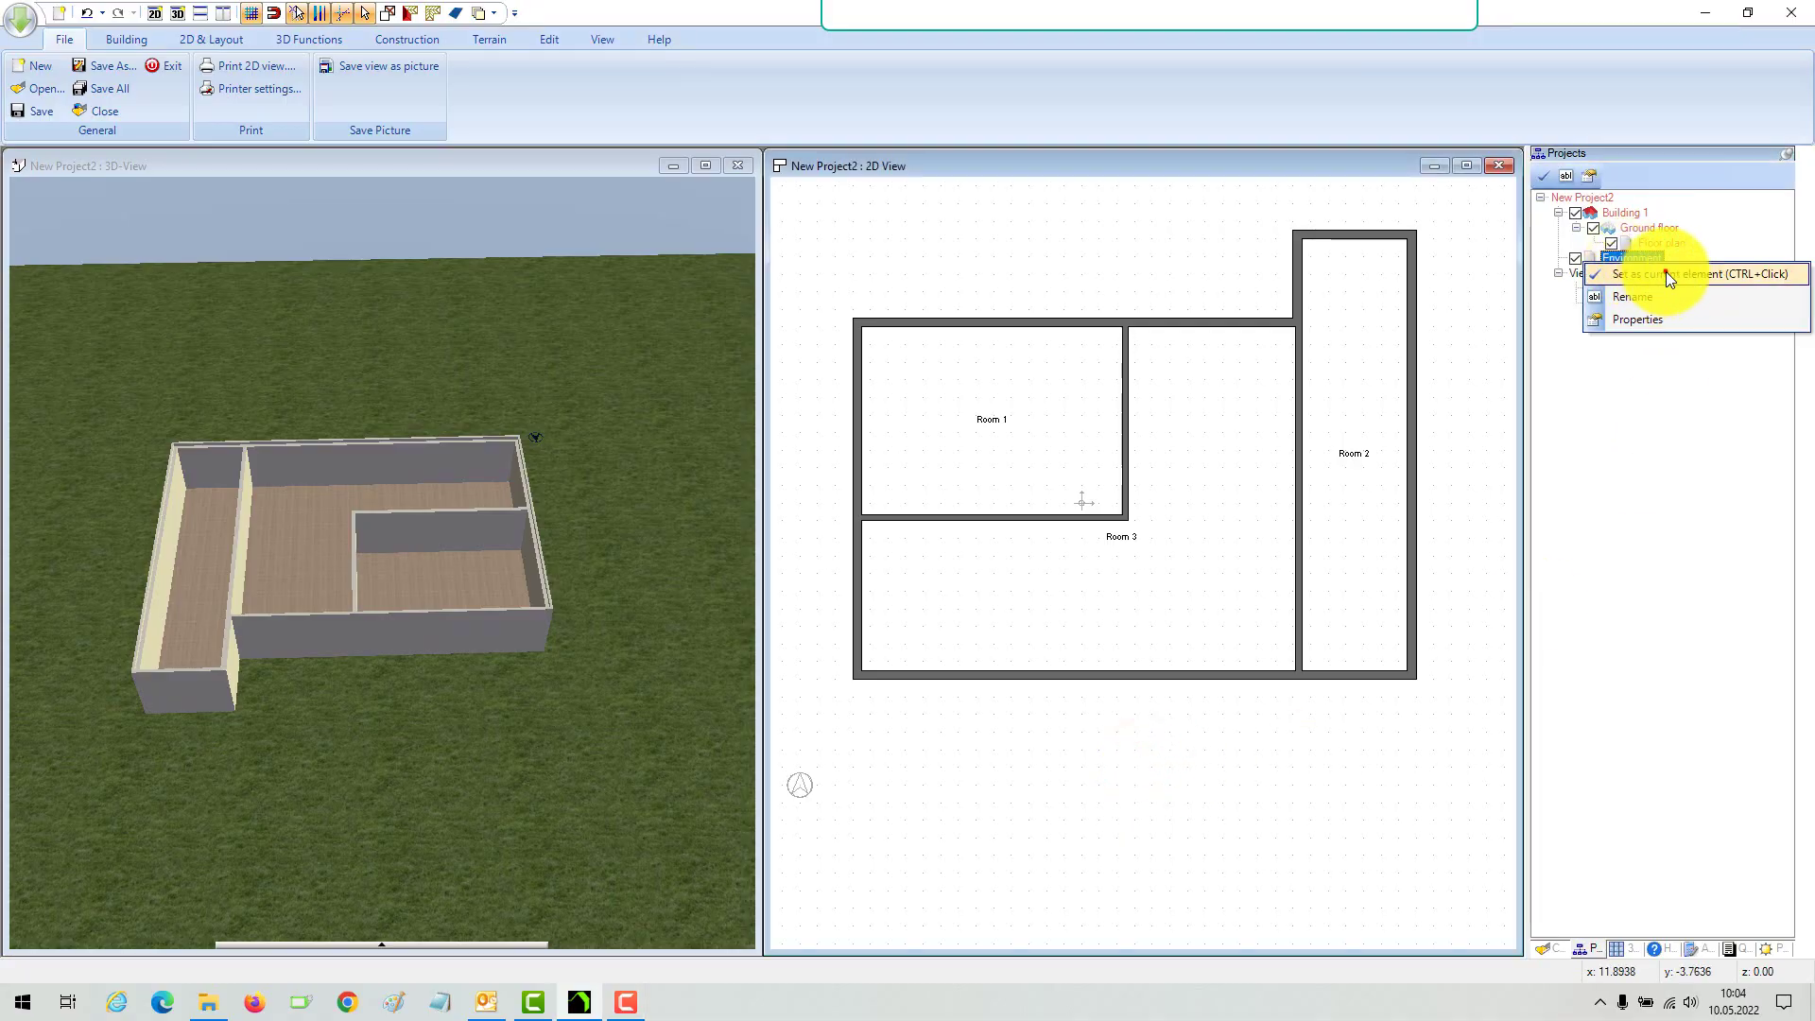
click(1667, 271)
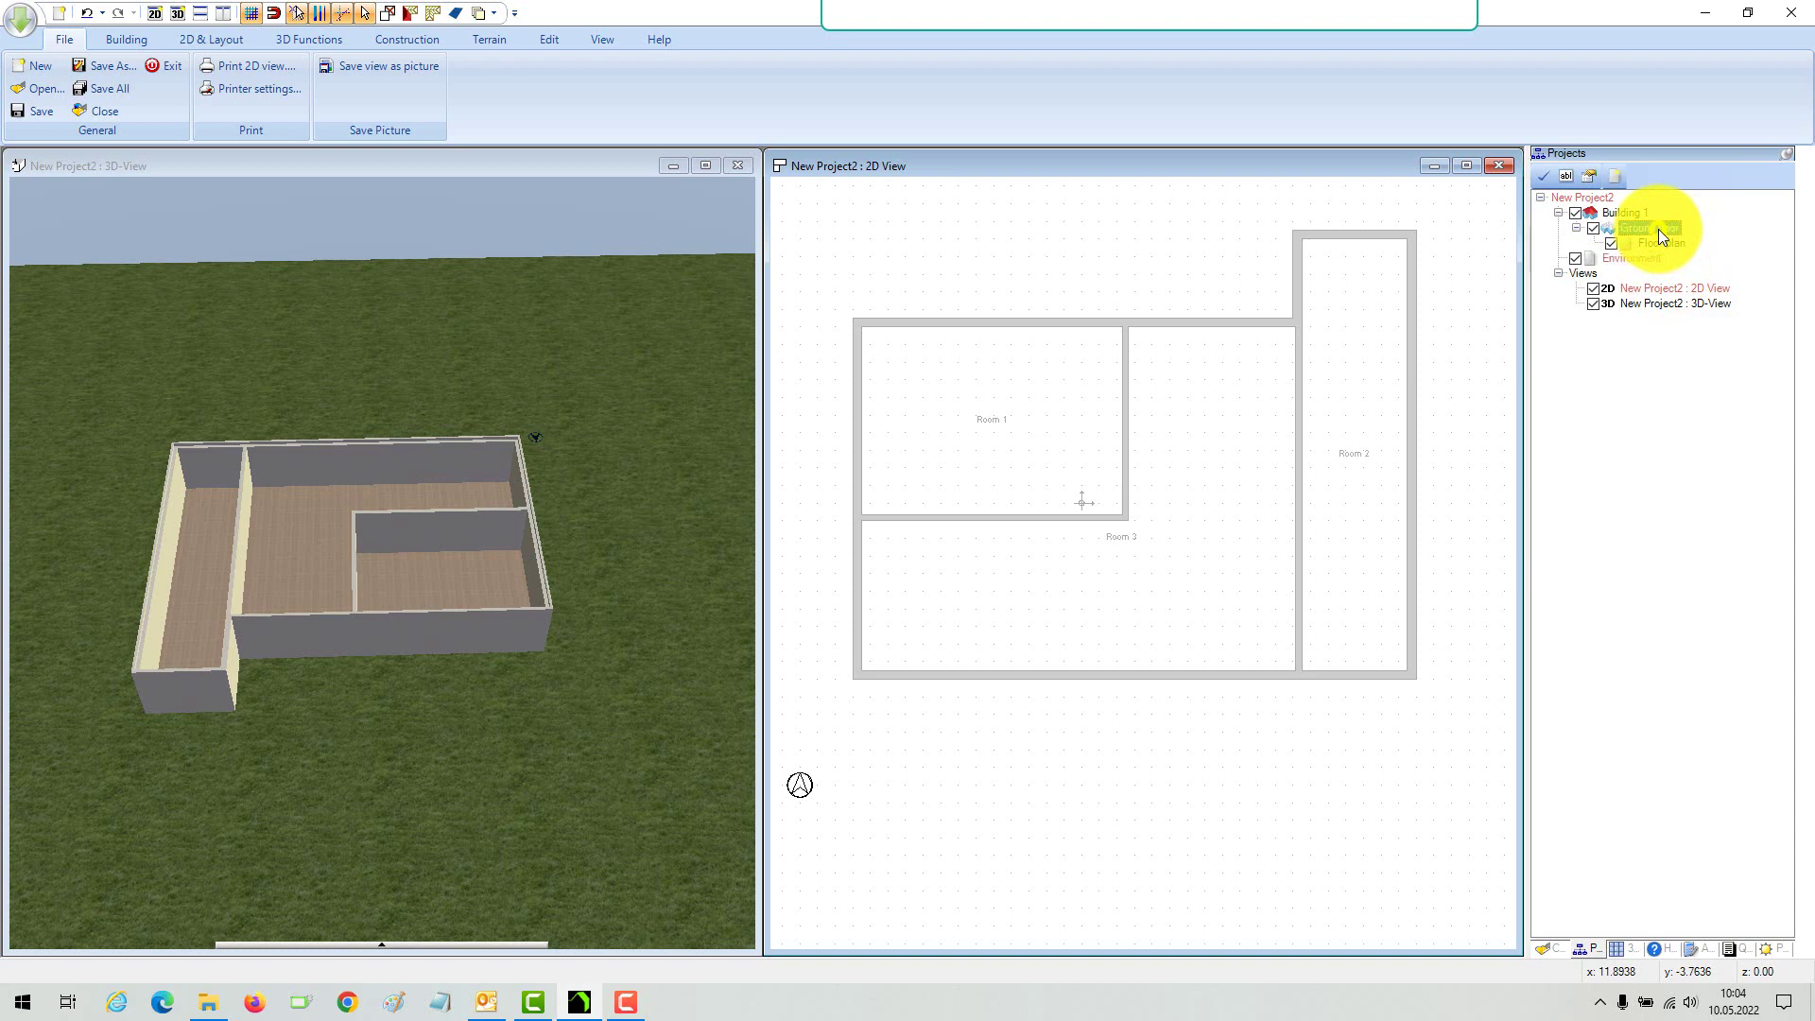
right_click(1658, 228)
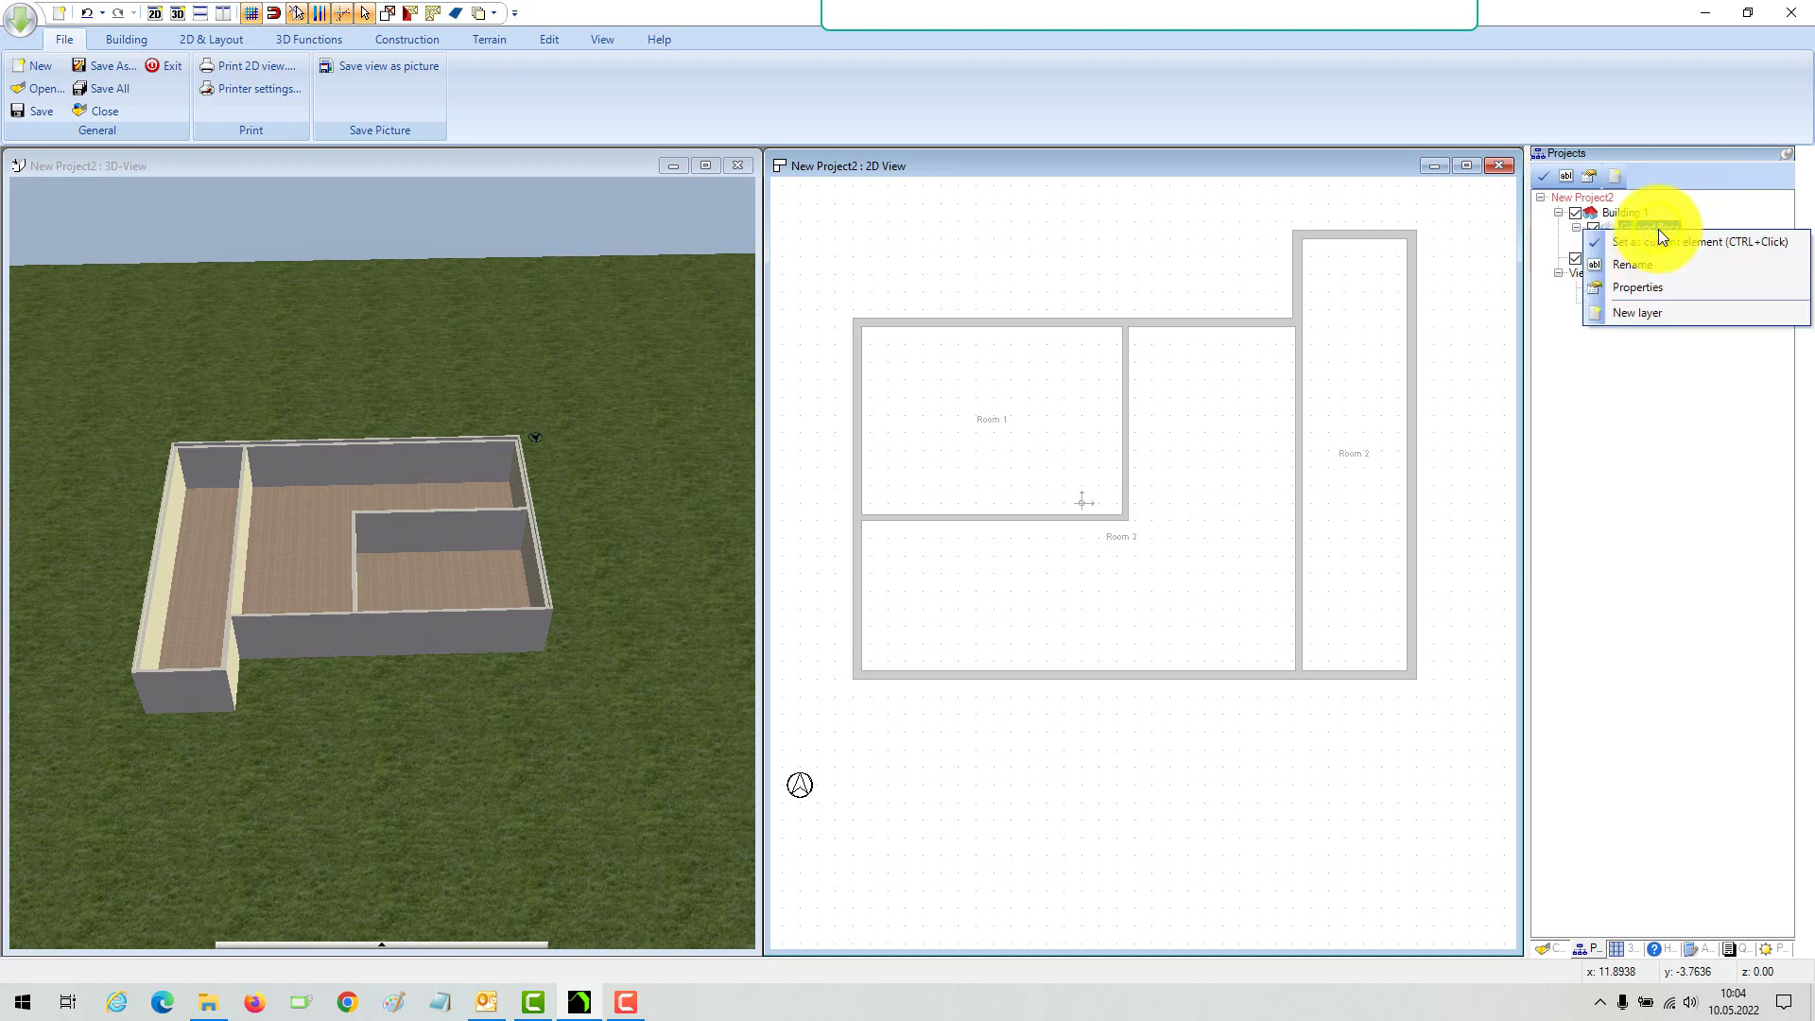
click(1705, 241)
click(1196, 239)
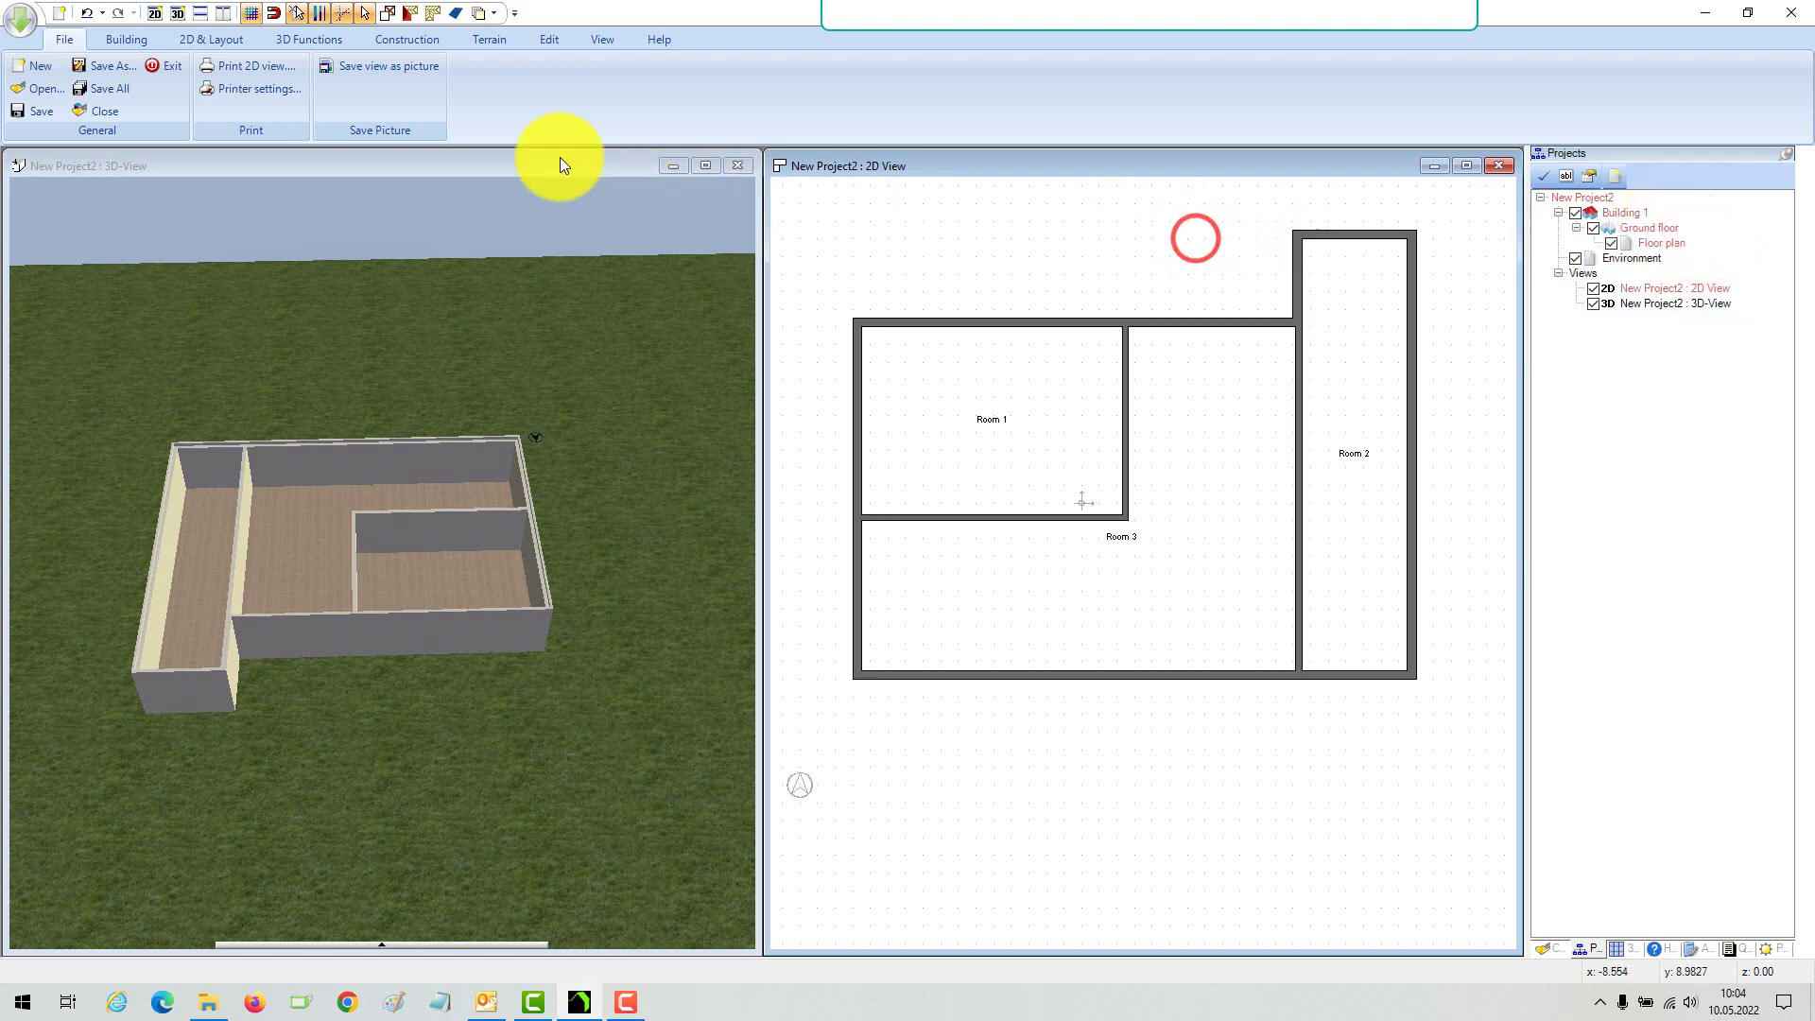
click(567, 163)
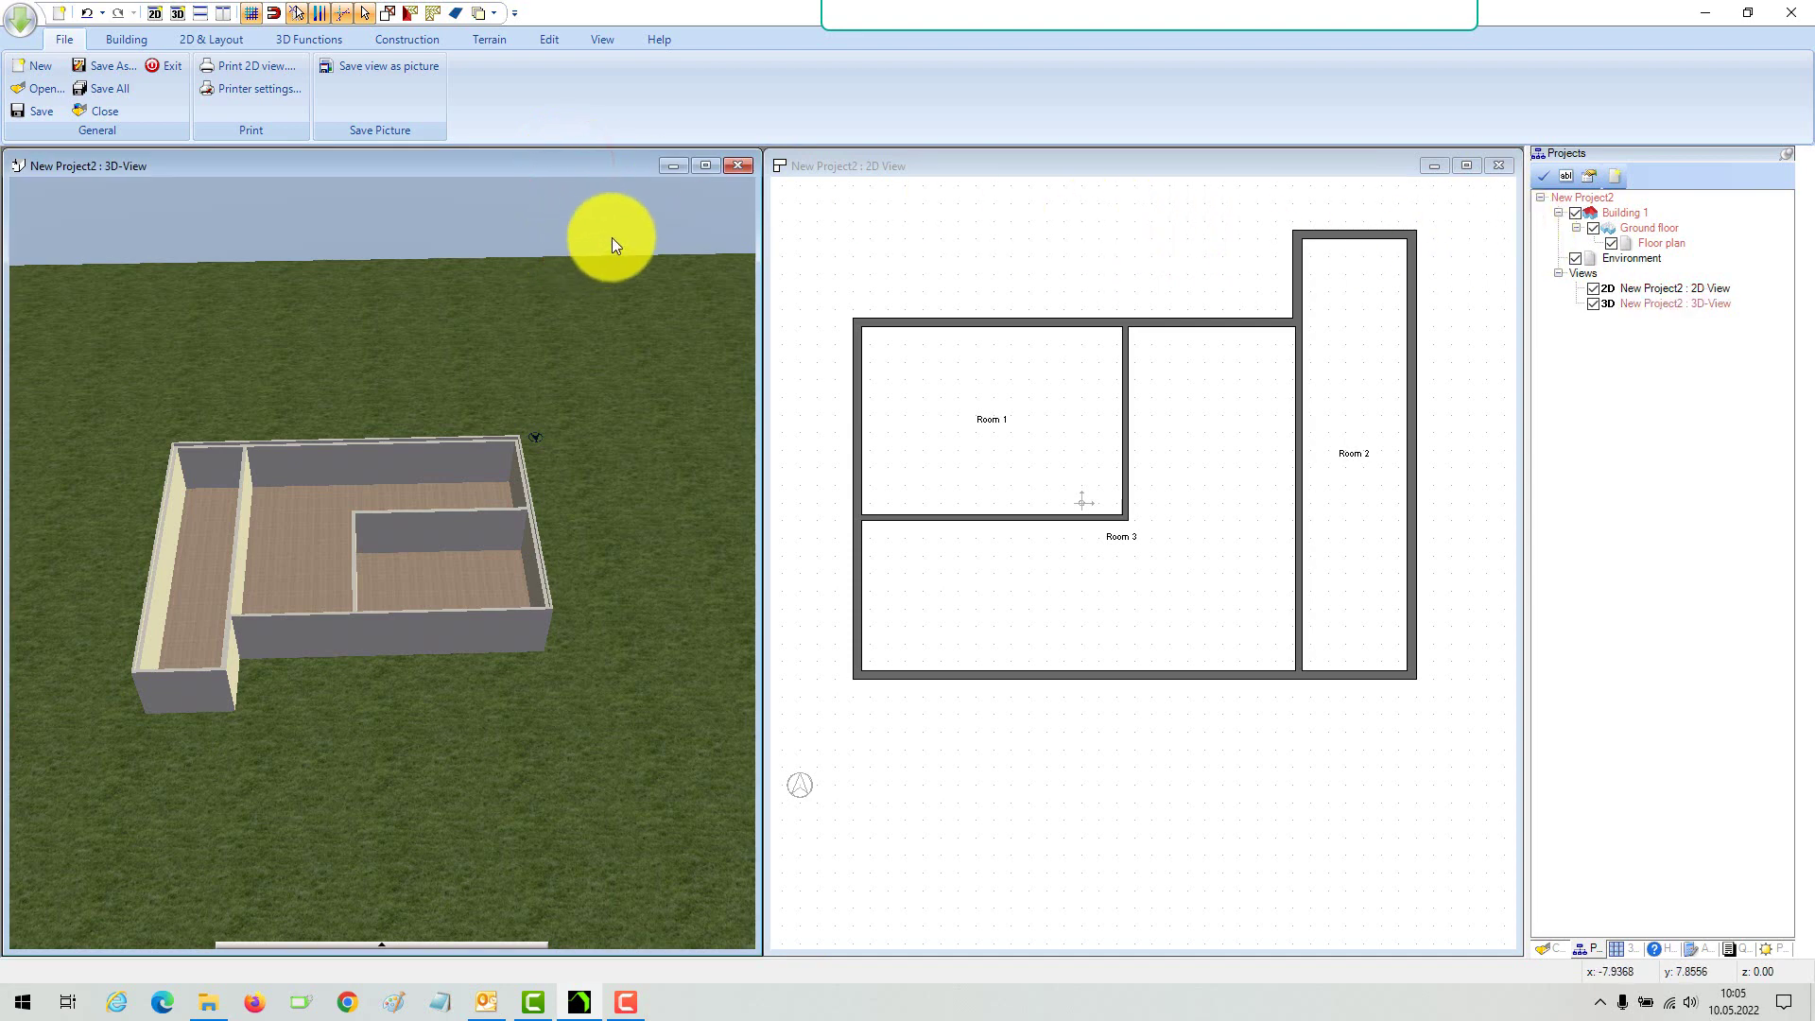
click(1016, 265)
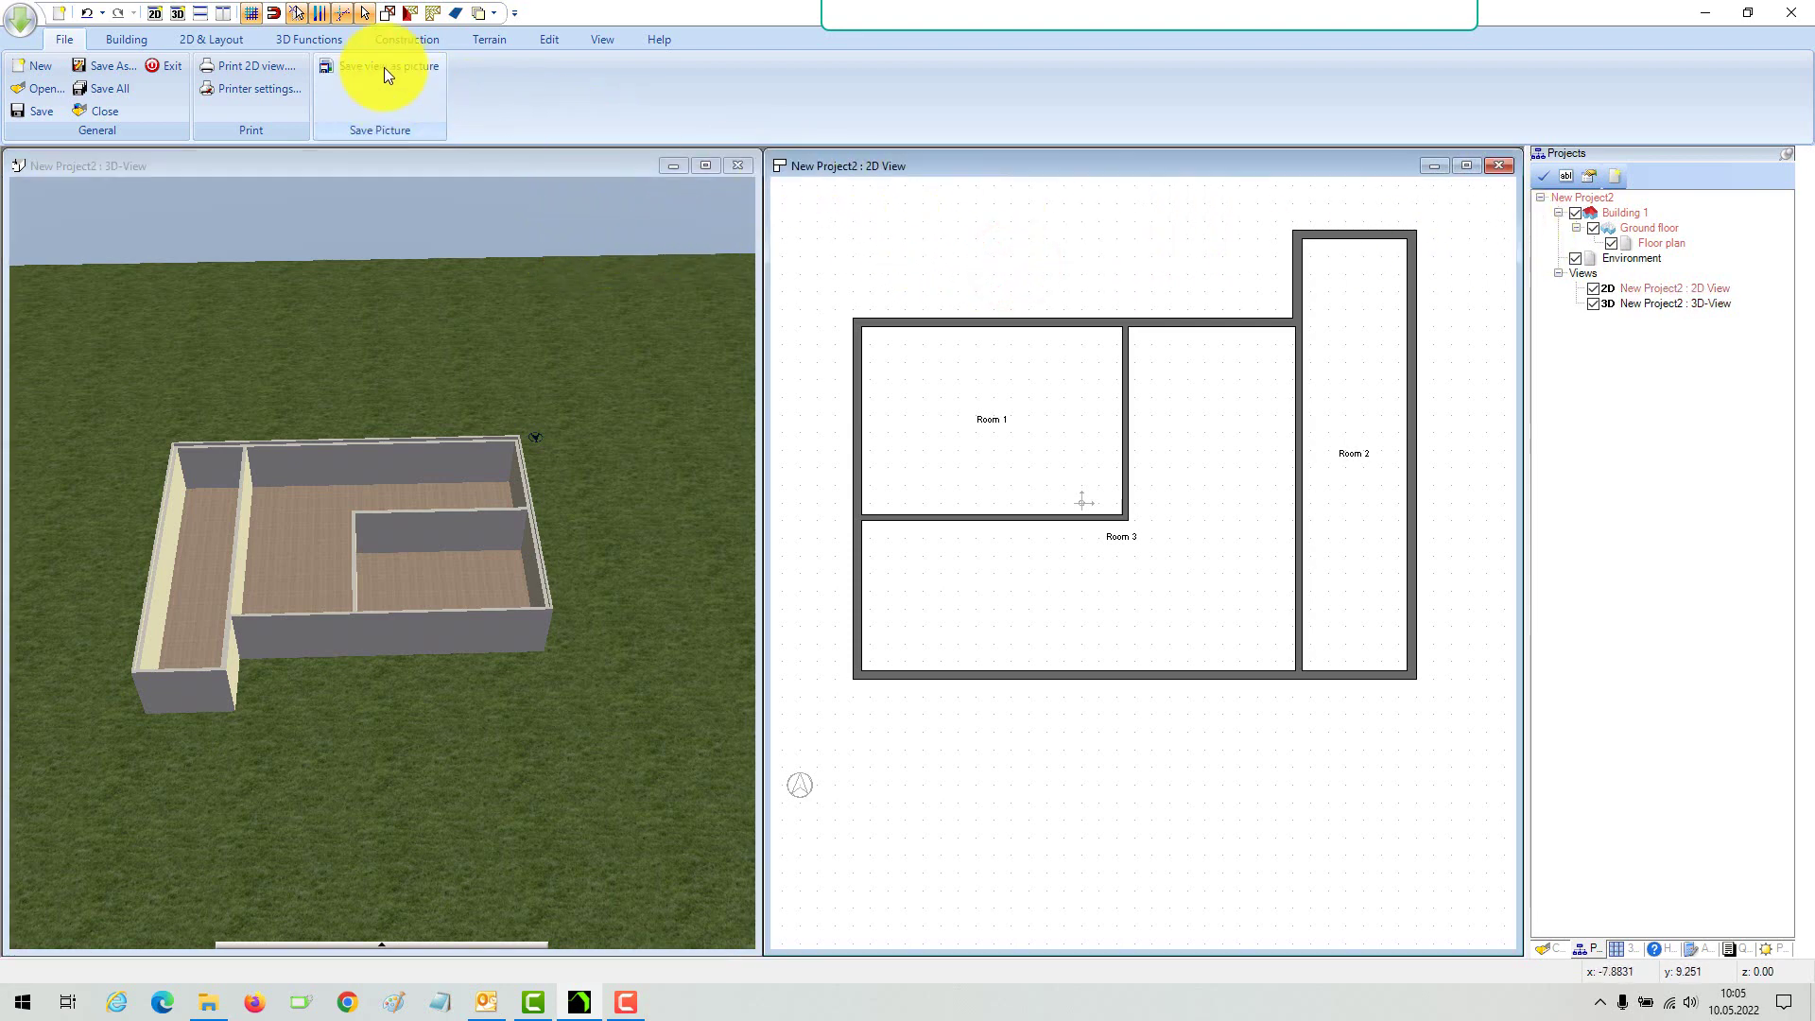
click(27, 25)
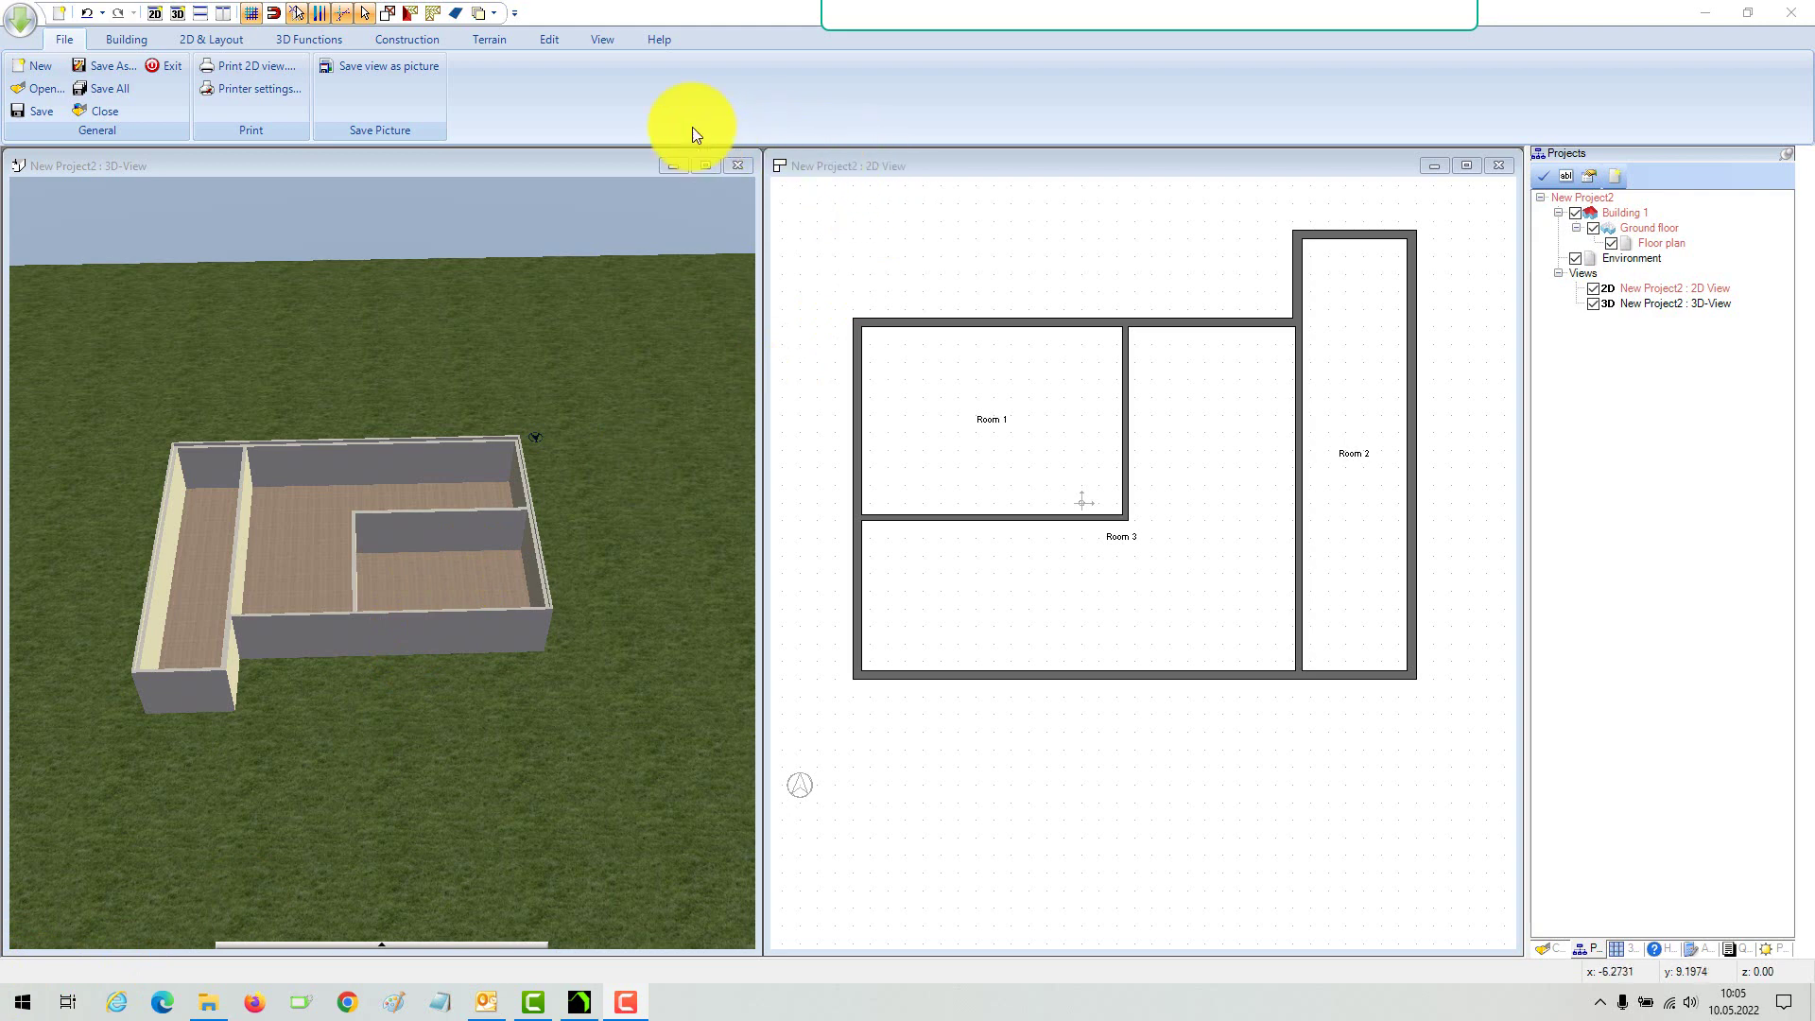
Step: Insert two 0.90 m windows side by side in Room 1's top wall and select the left one
click(650, 103)
click(116, 35)
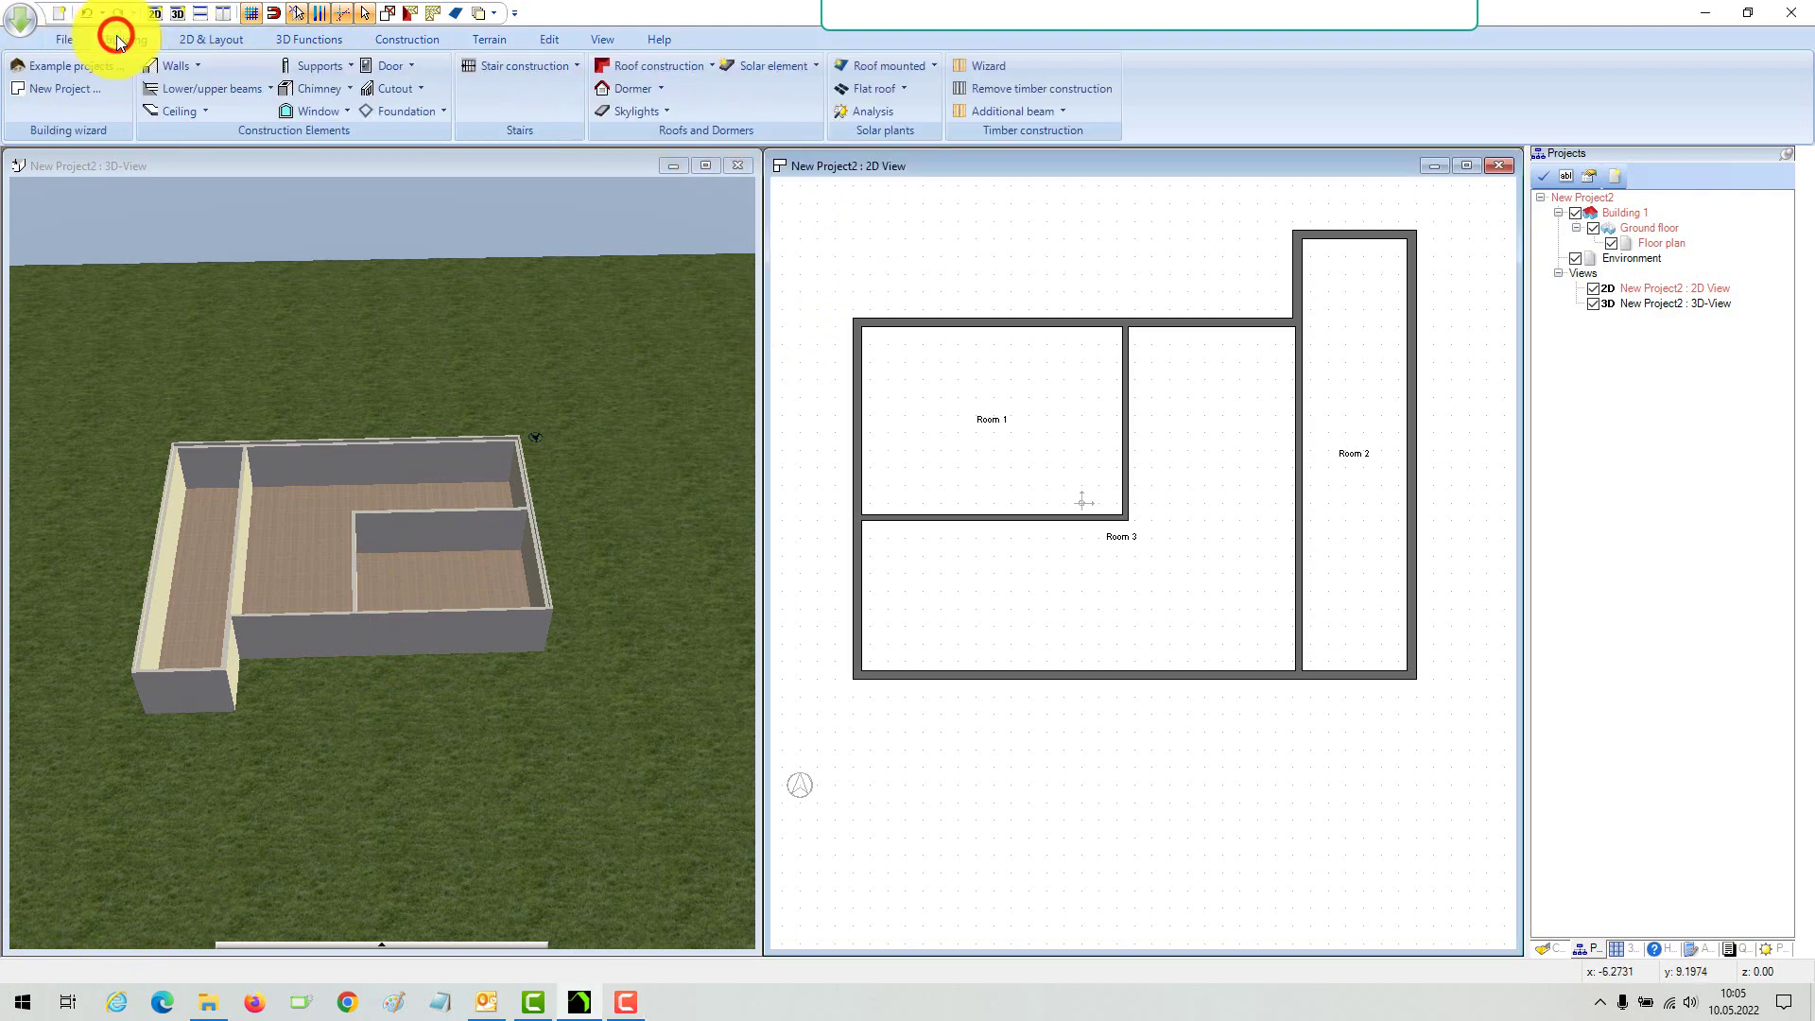
click(342, 110)
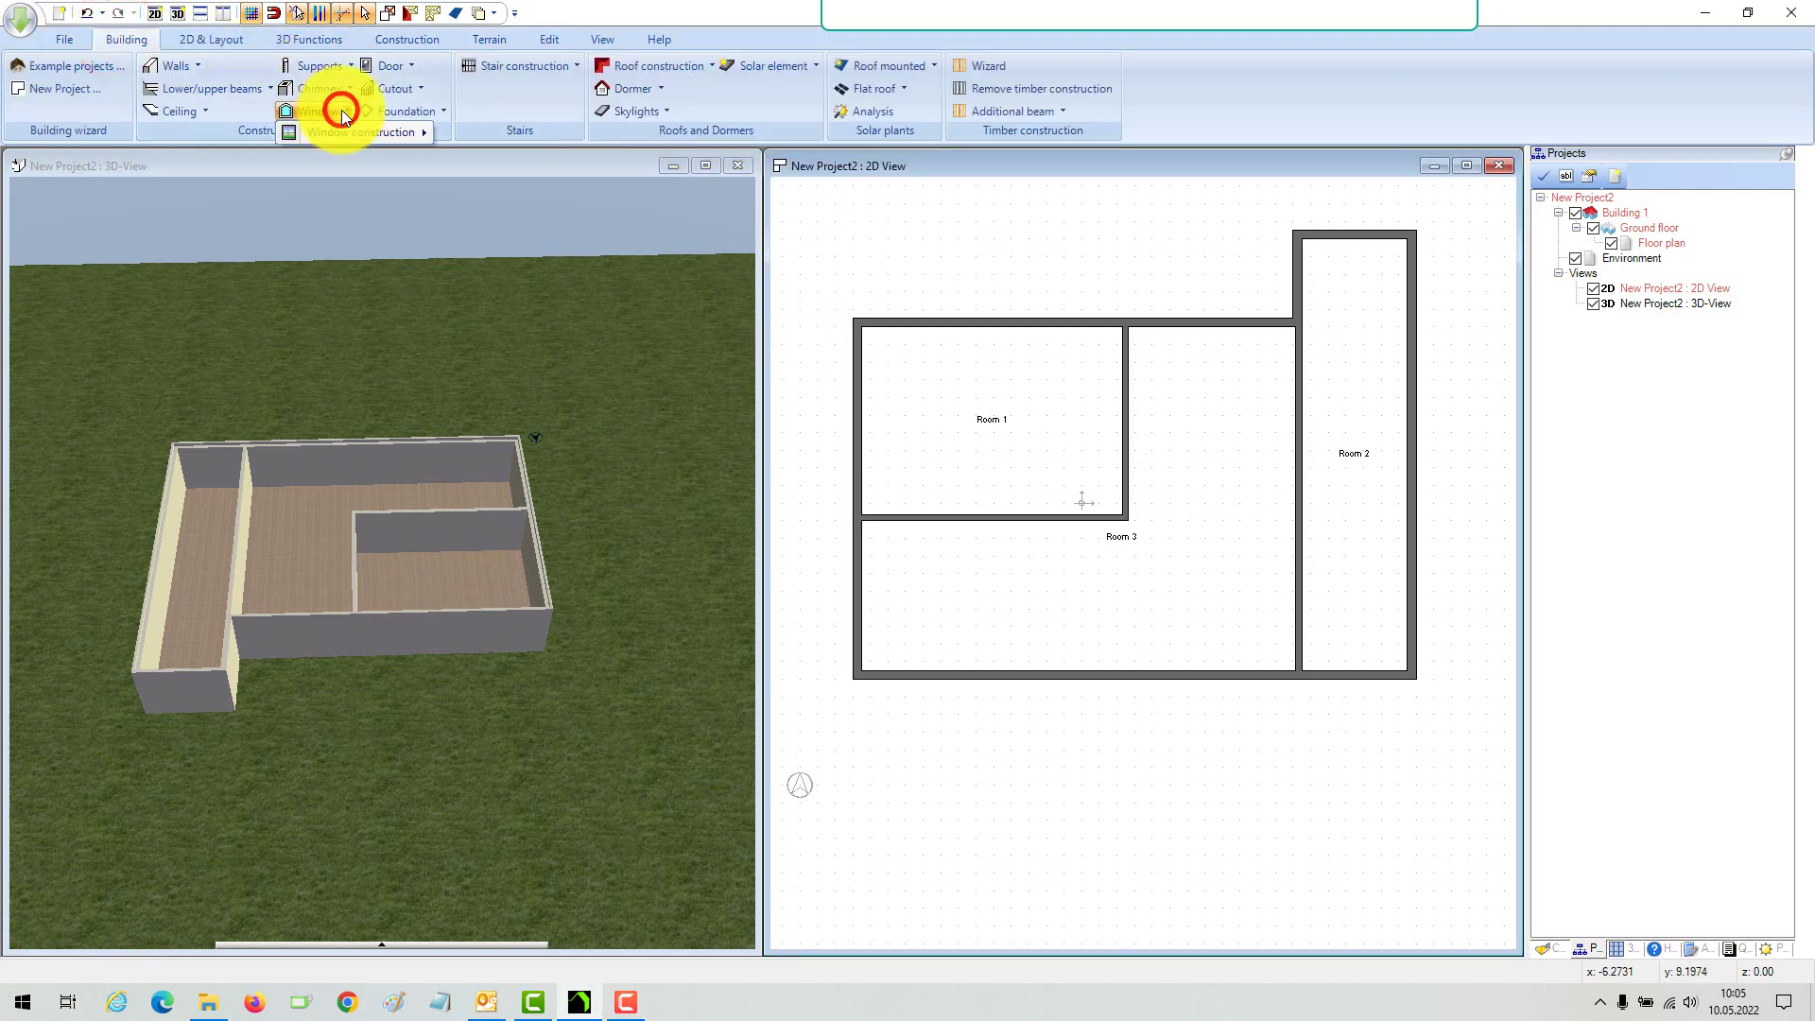
mouse_move(362, 132)
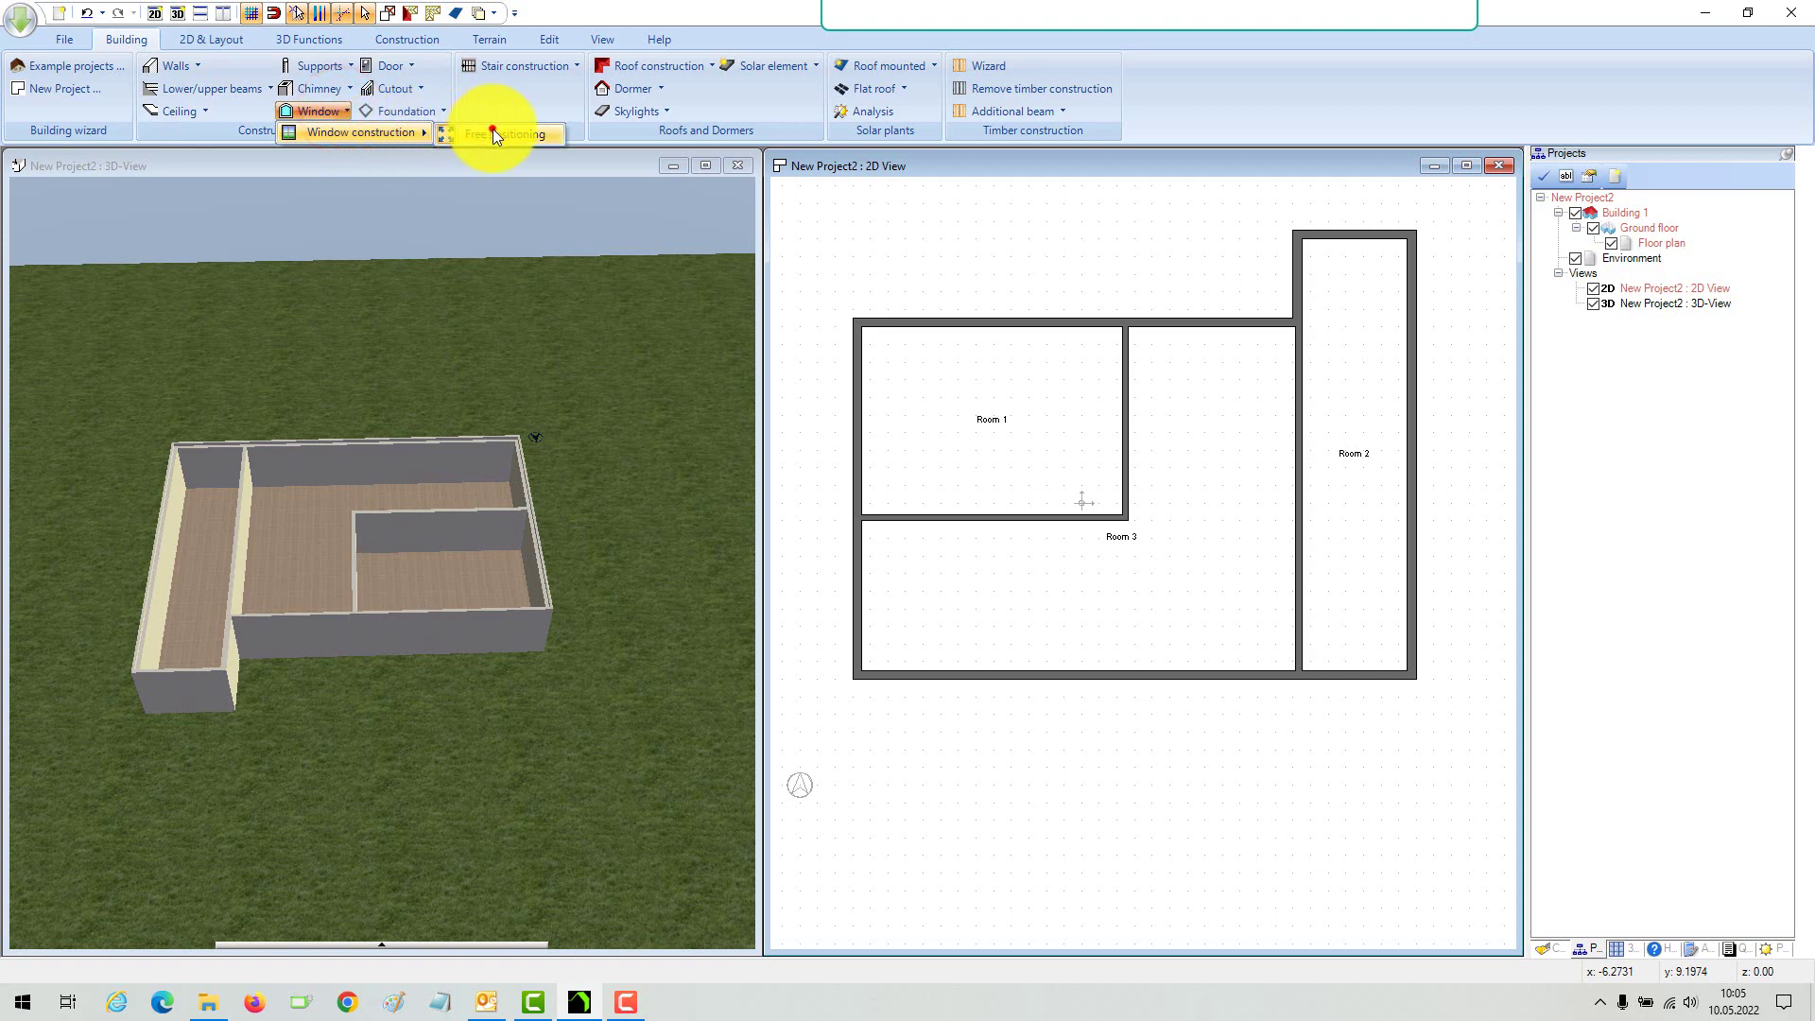
click(493, 132)
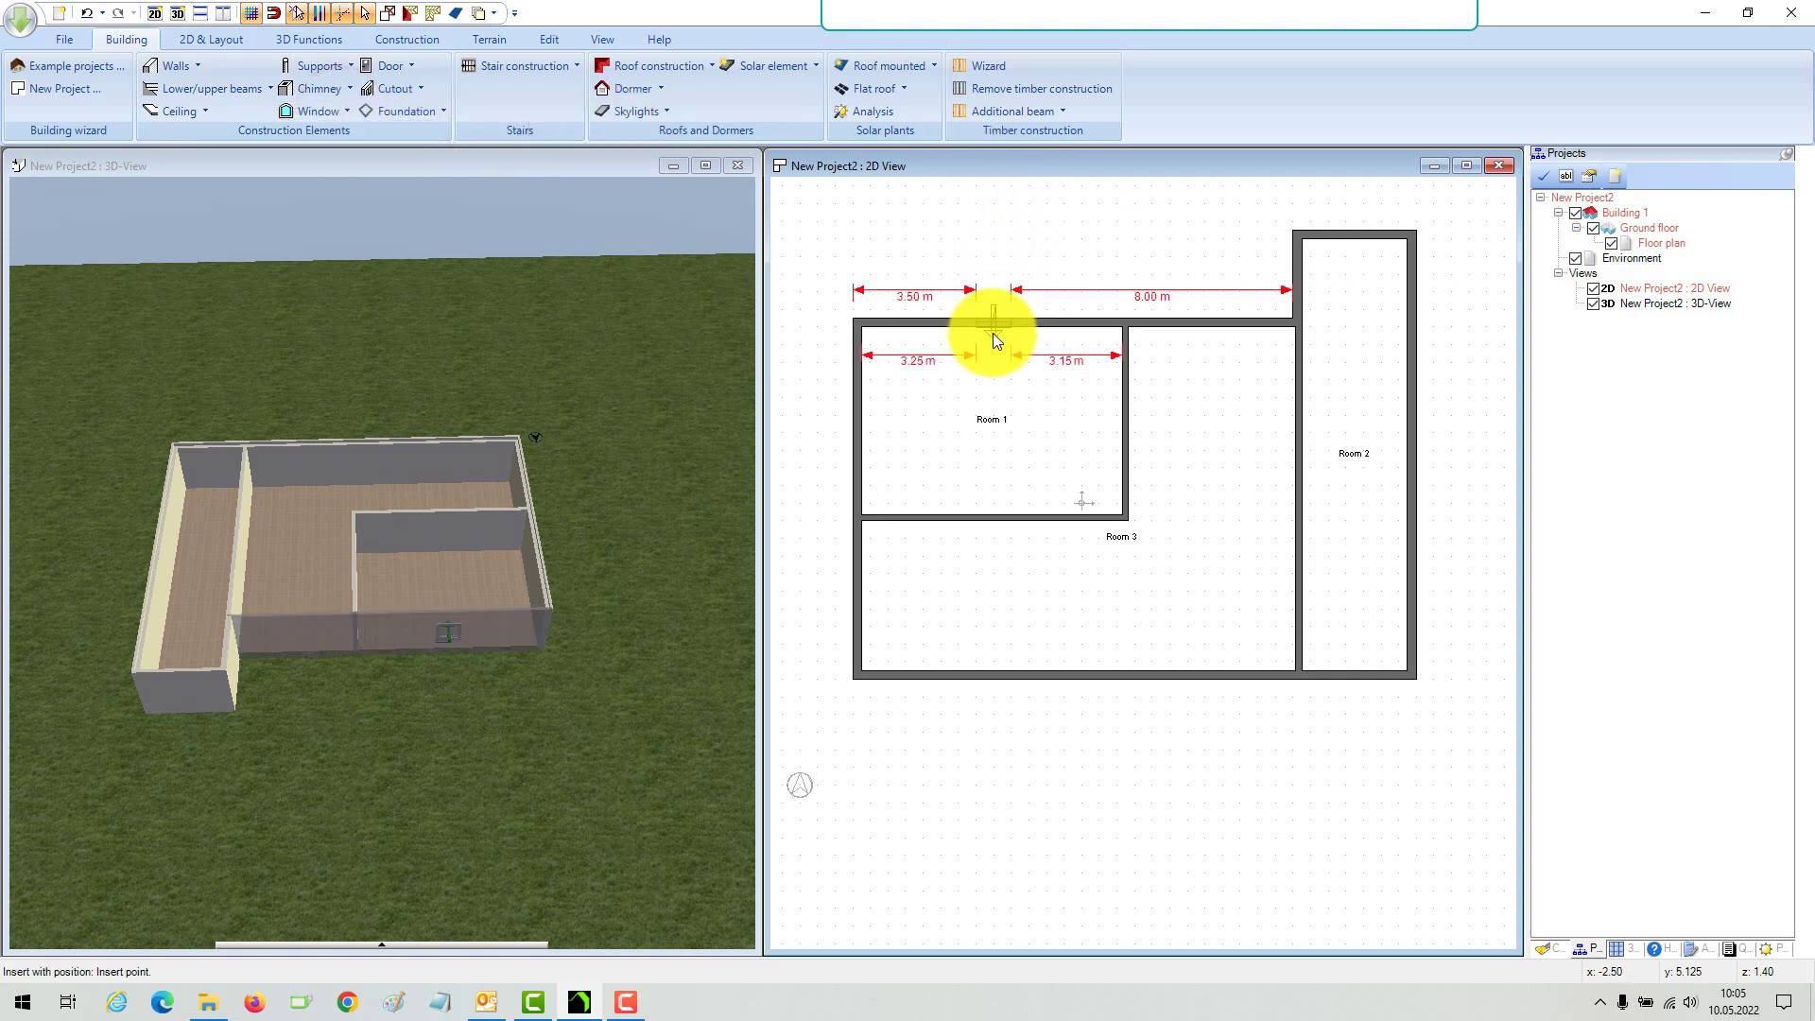
scroll(993, 334, up, 1)
scroll(993, 333, up, 1)
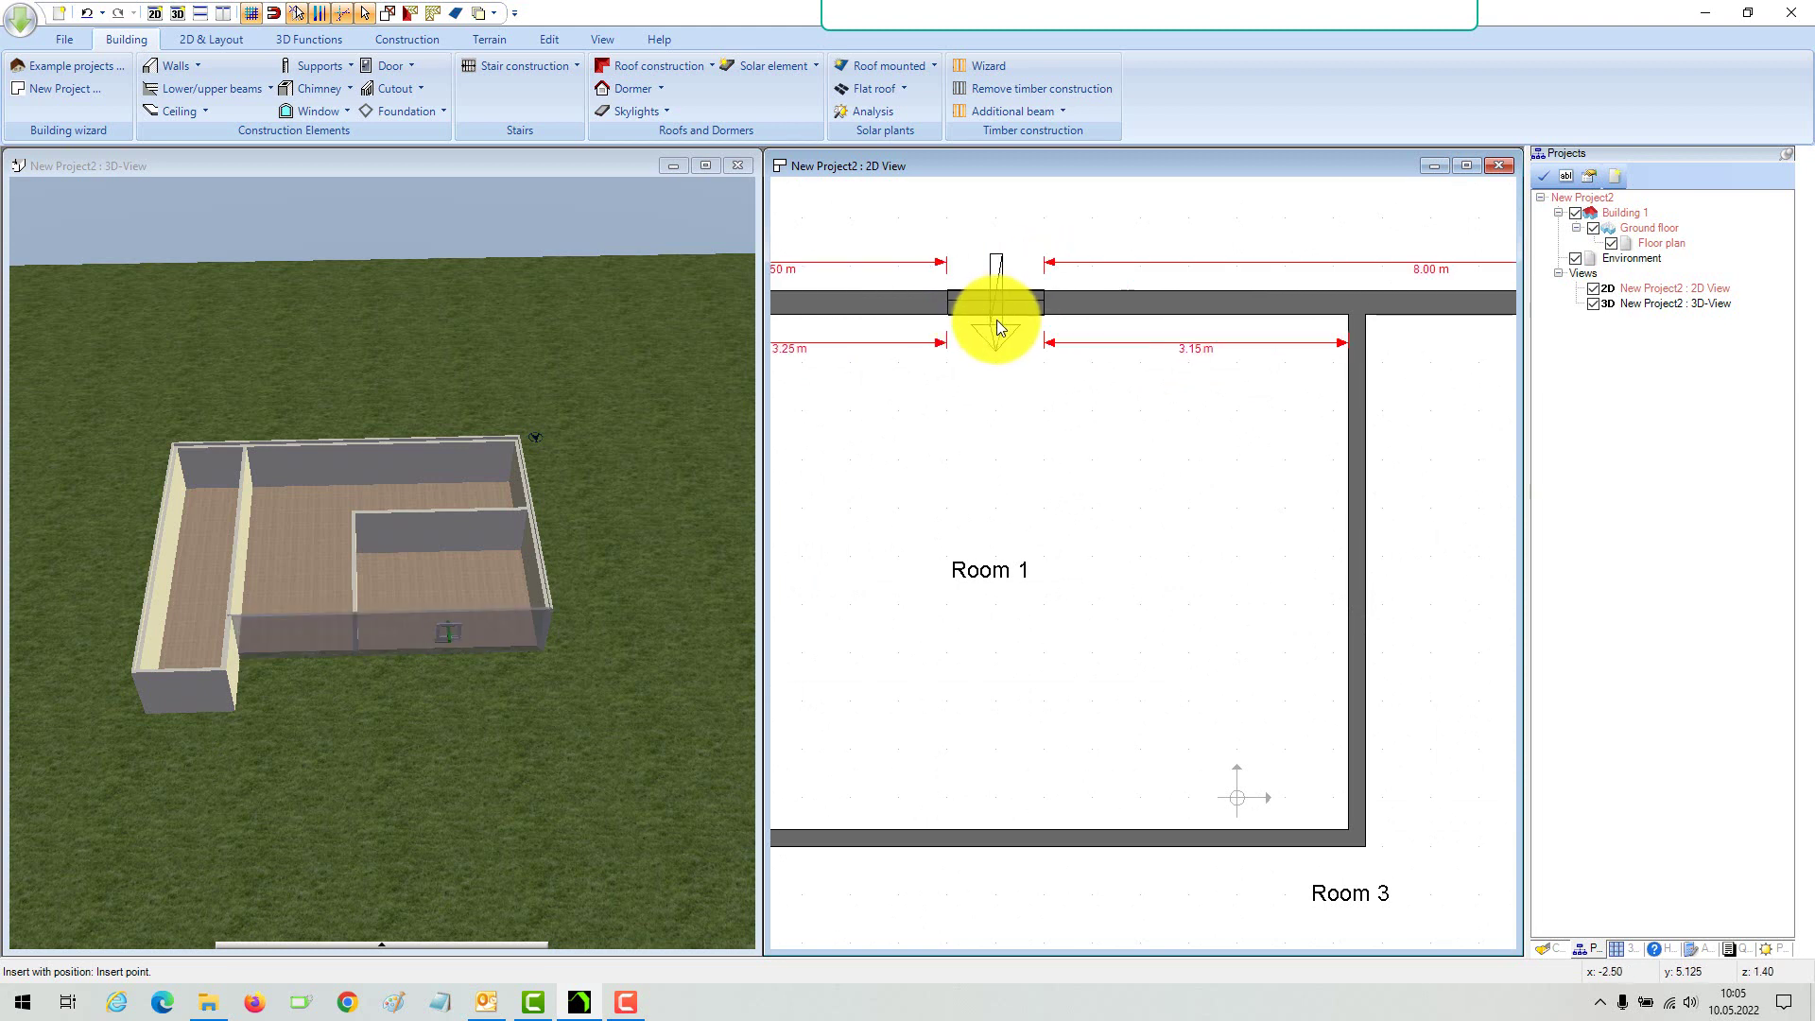
scroll(966, 307, down, 1)
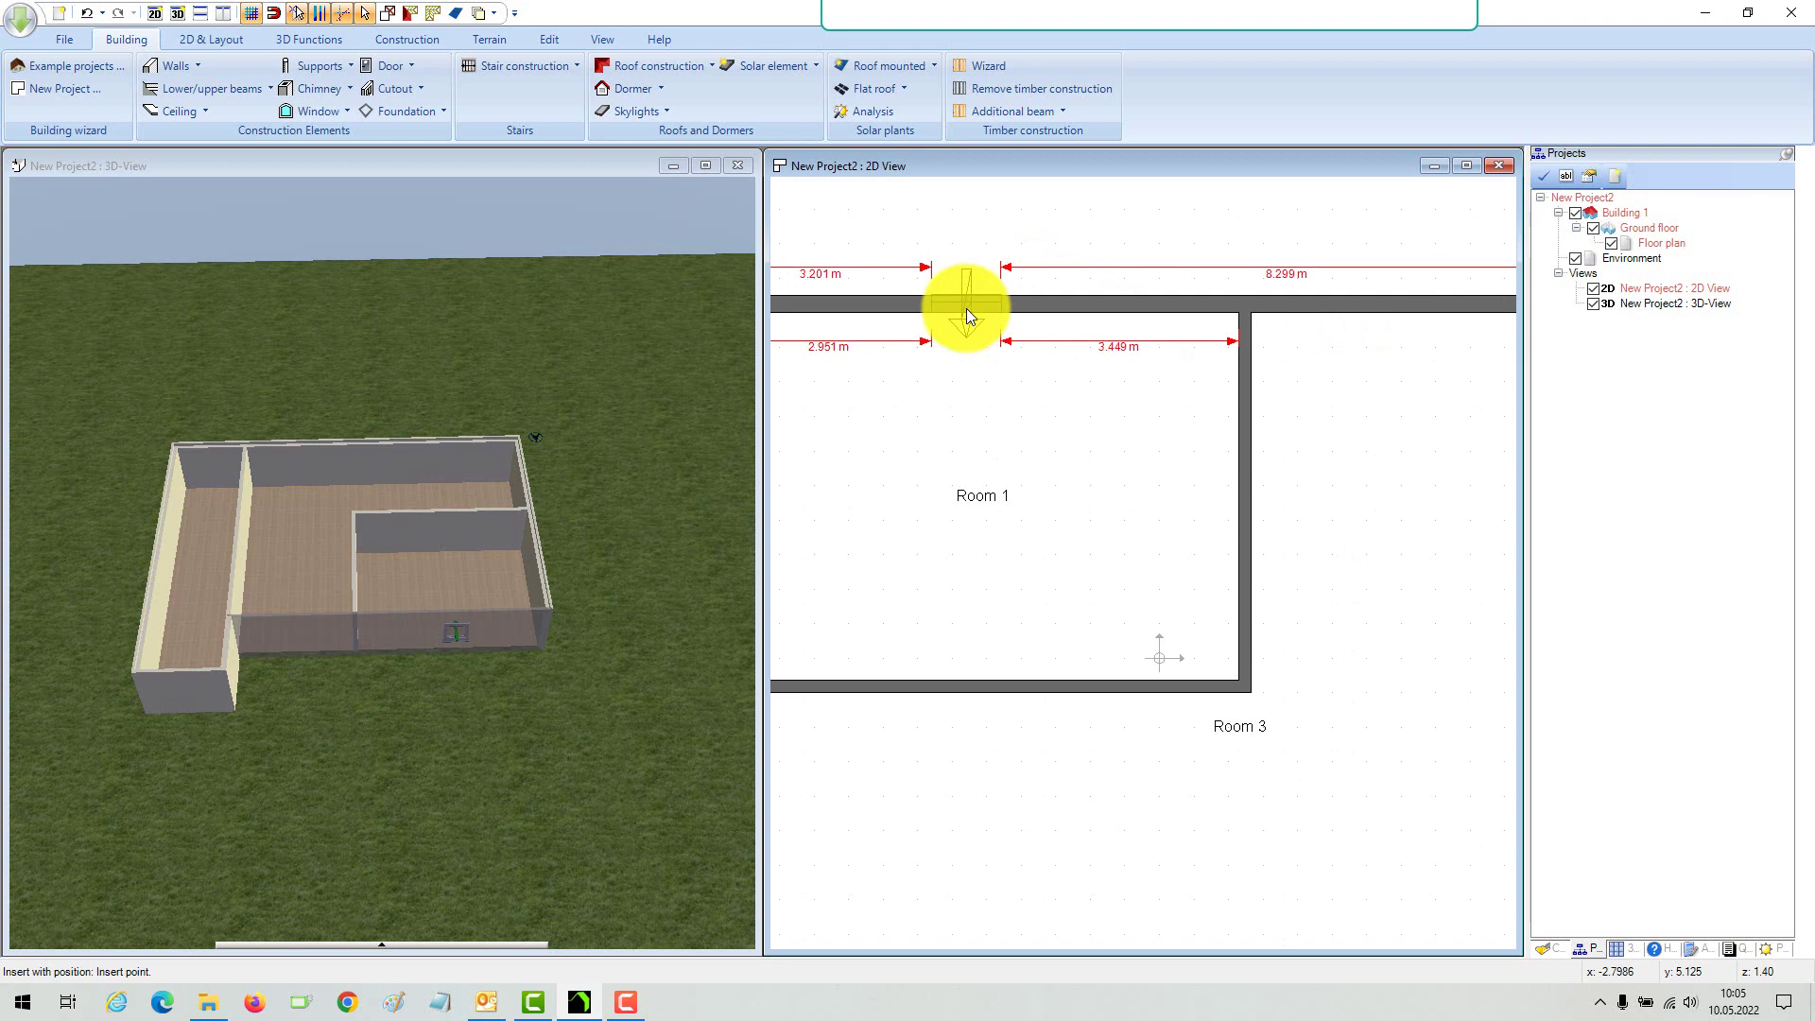
click(965, 307)
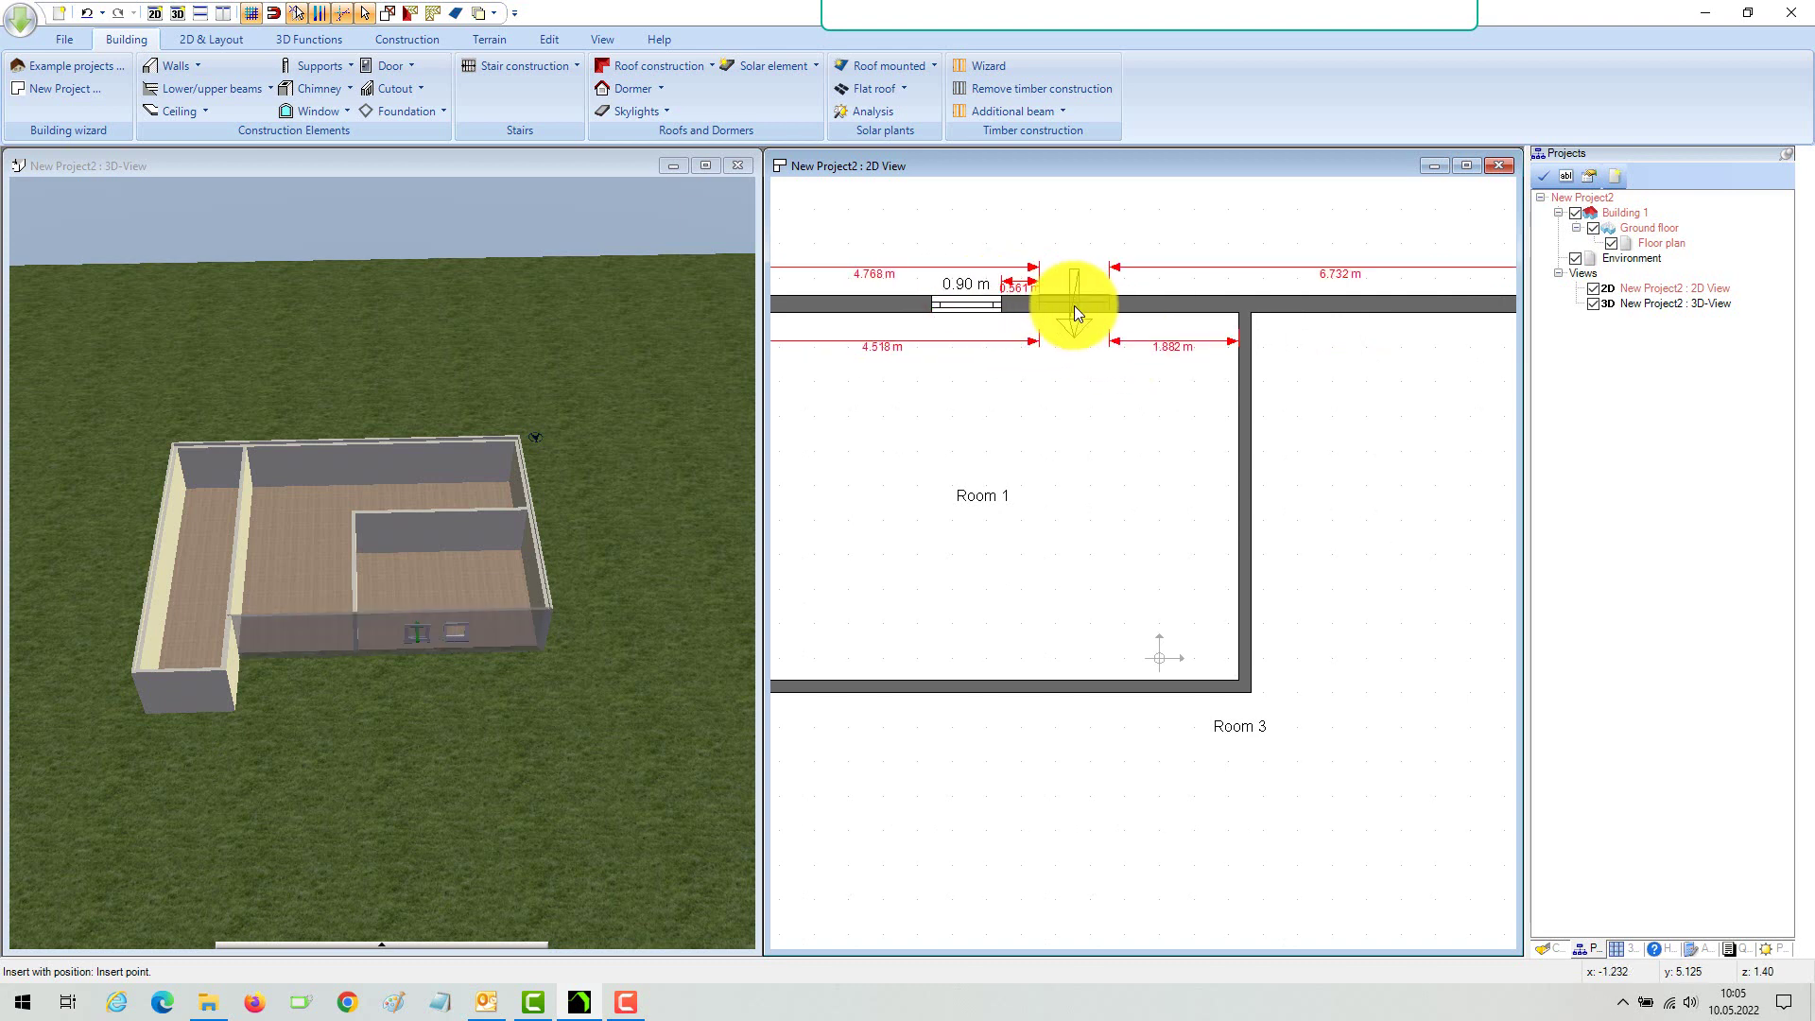
click(1072, 305)
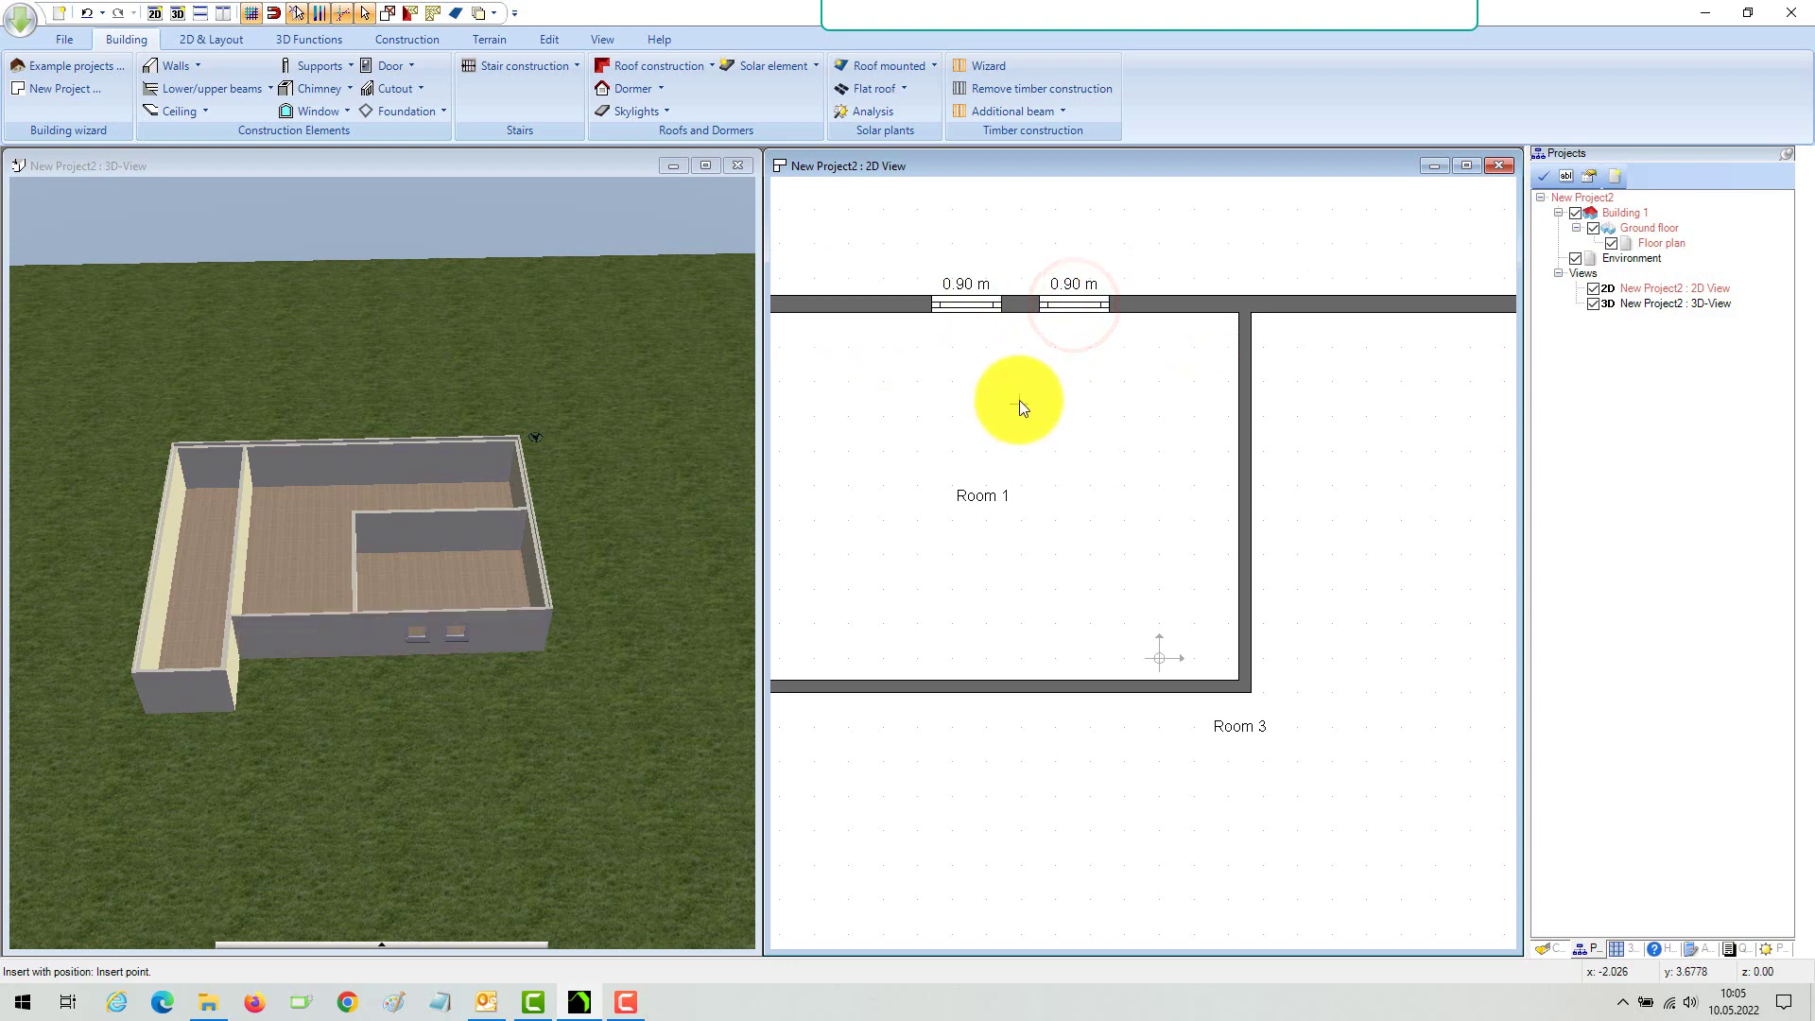
key(Escape)
click(971, 307)
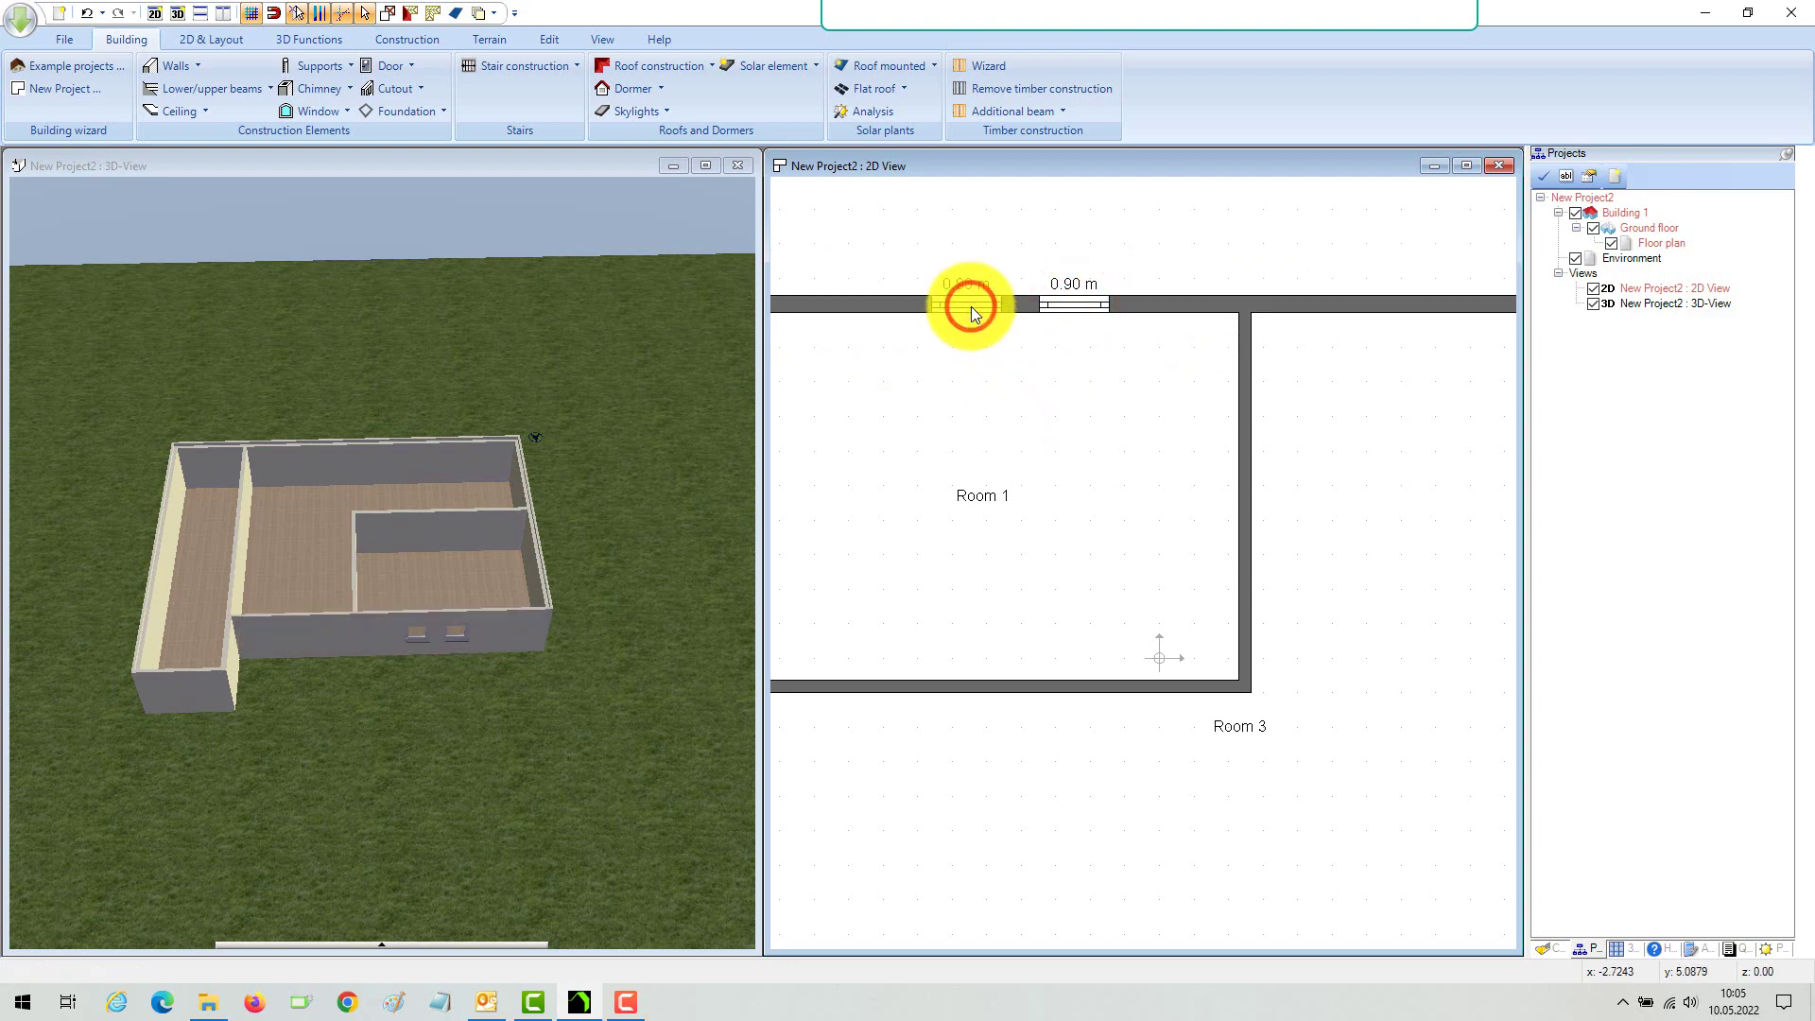
Step: Set the left window 2.50 m from the corner and the right window 1.50 m from the inner wall
click(827, 326)
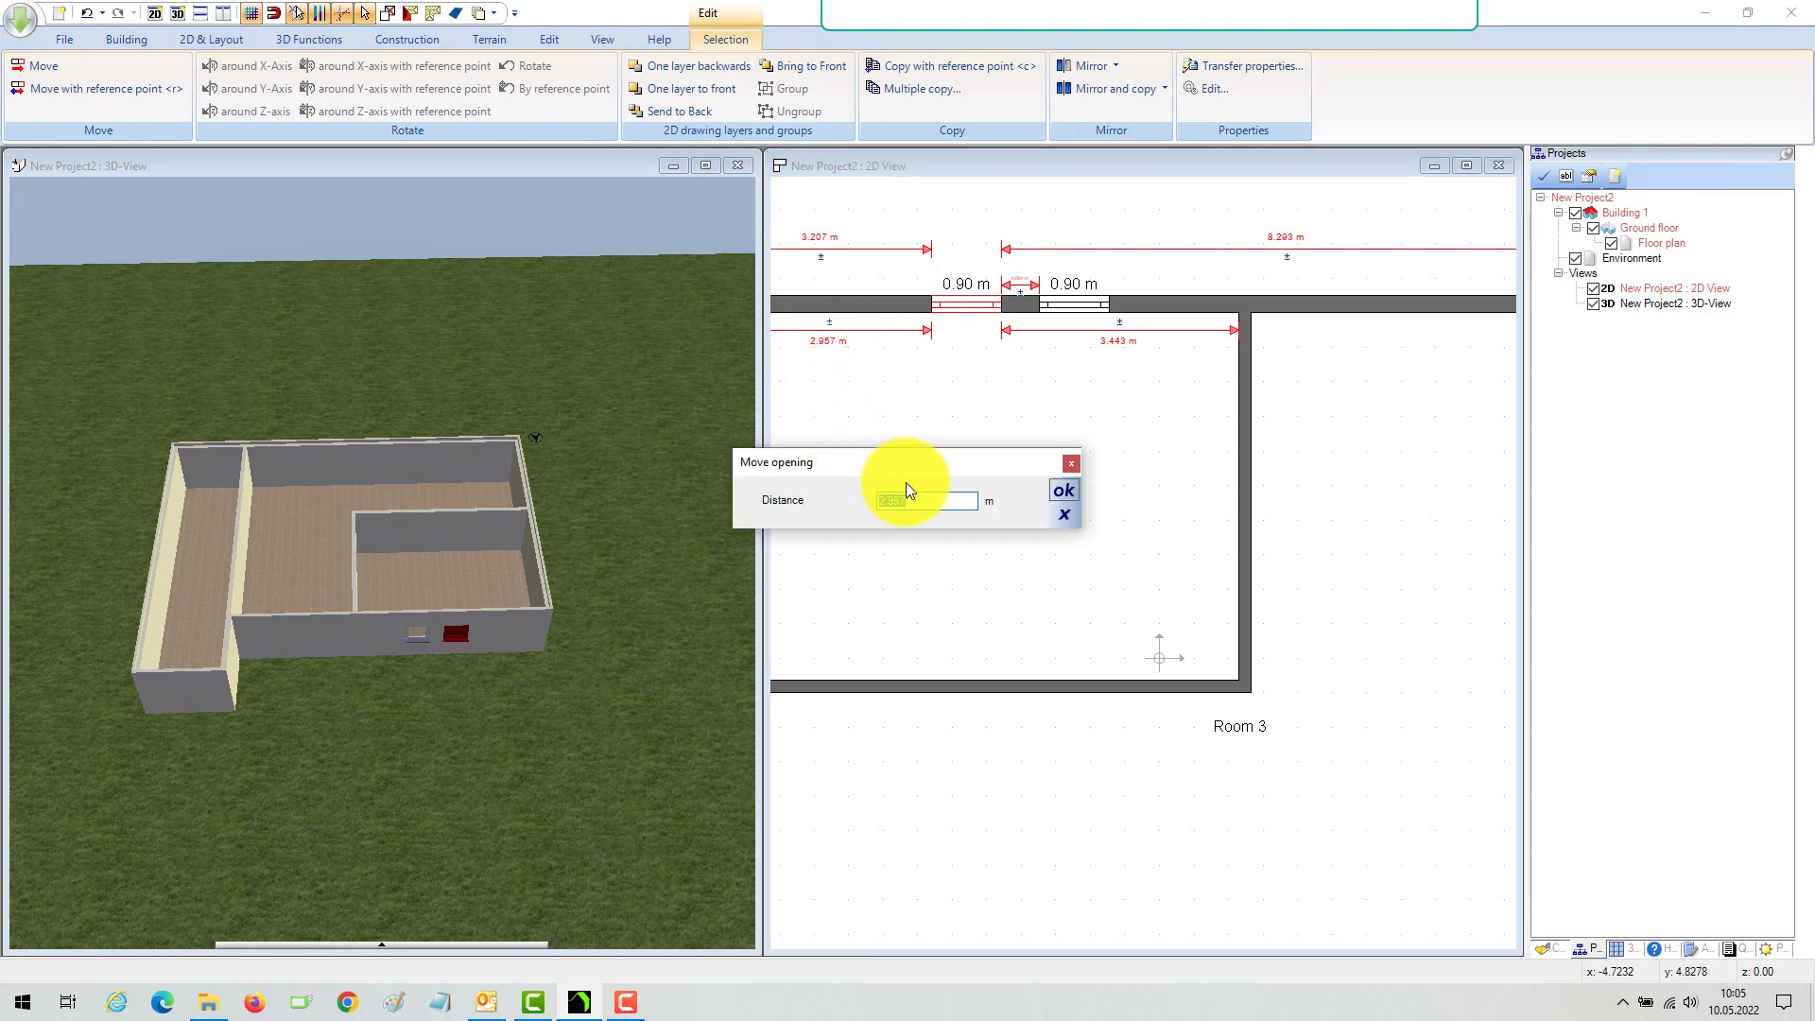
text(2.5)
key(Return)
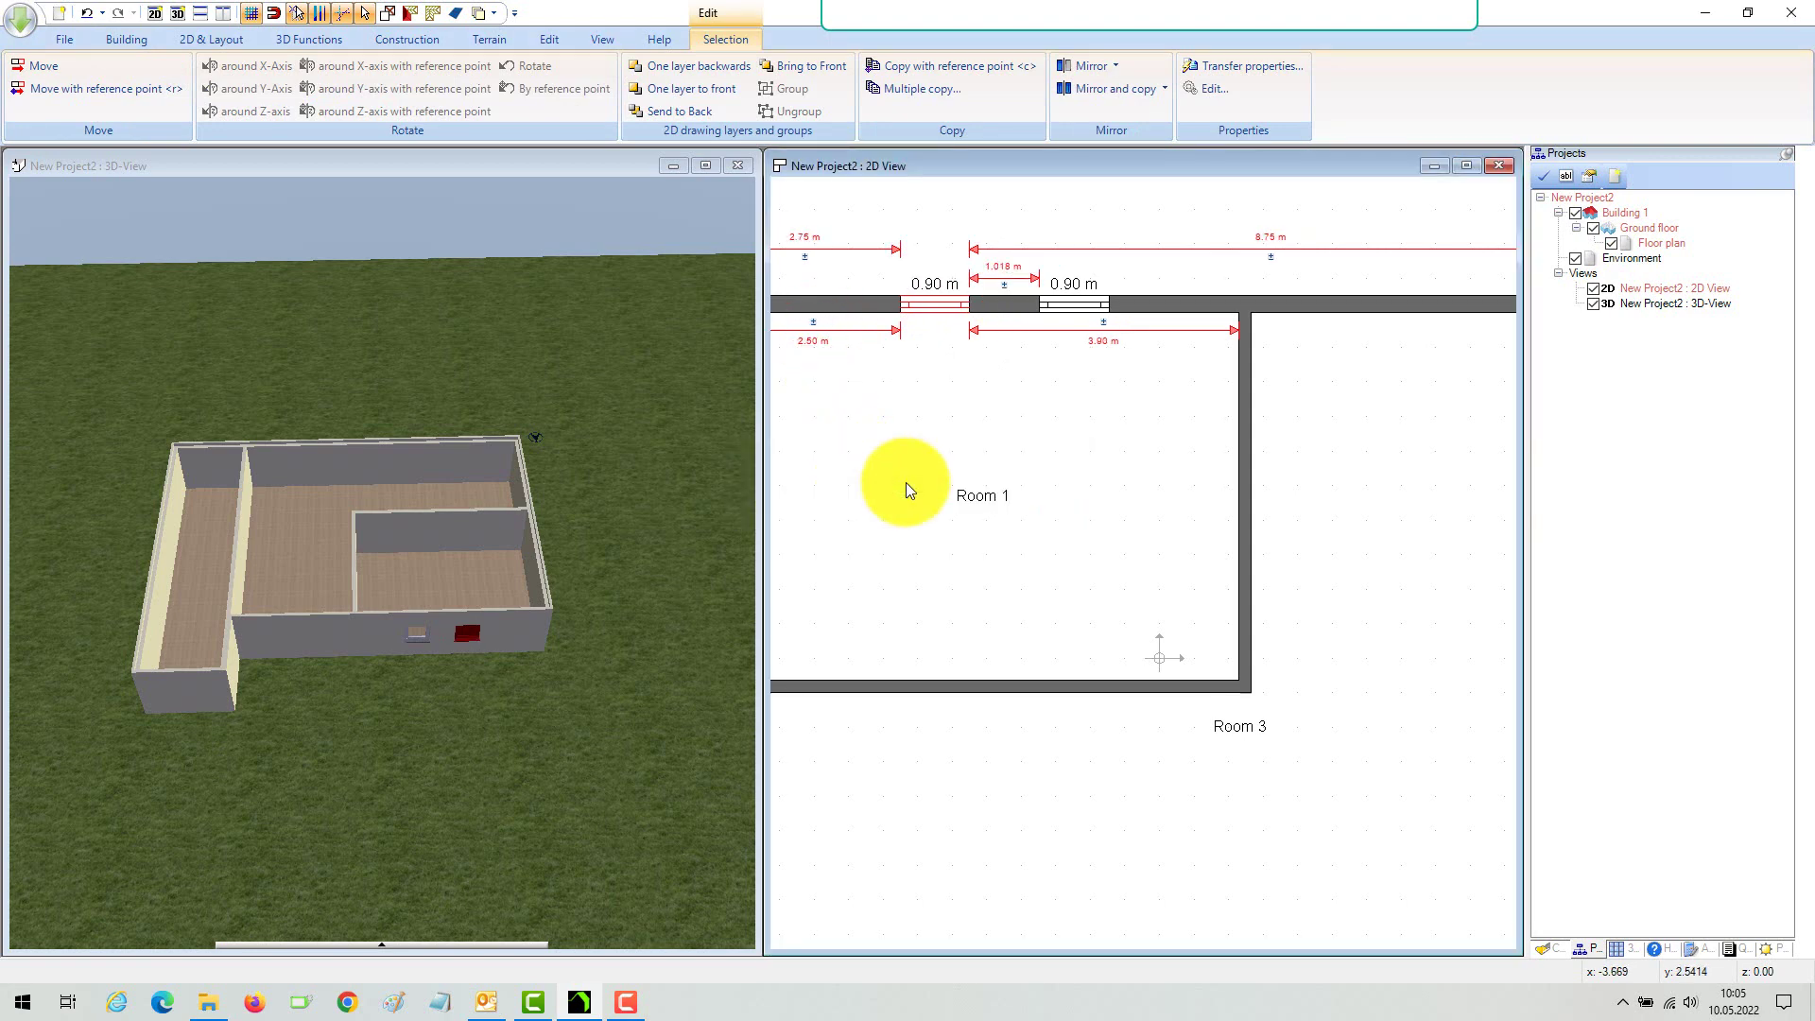
scroll(1000, 374, down, 1)
scroll(1000, 375, down, 1)
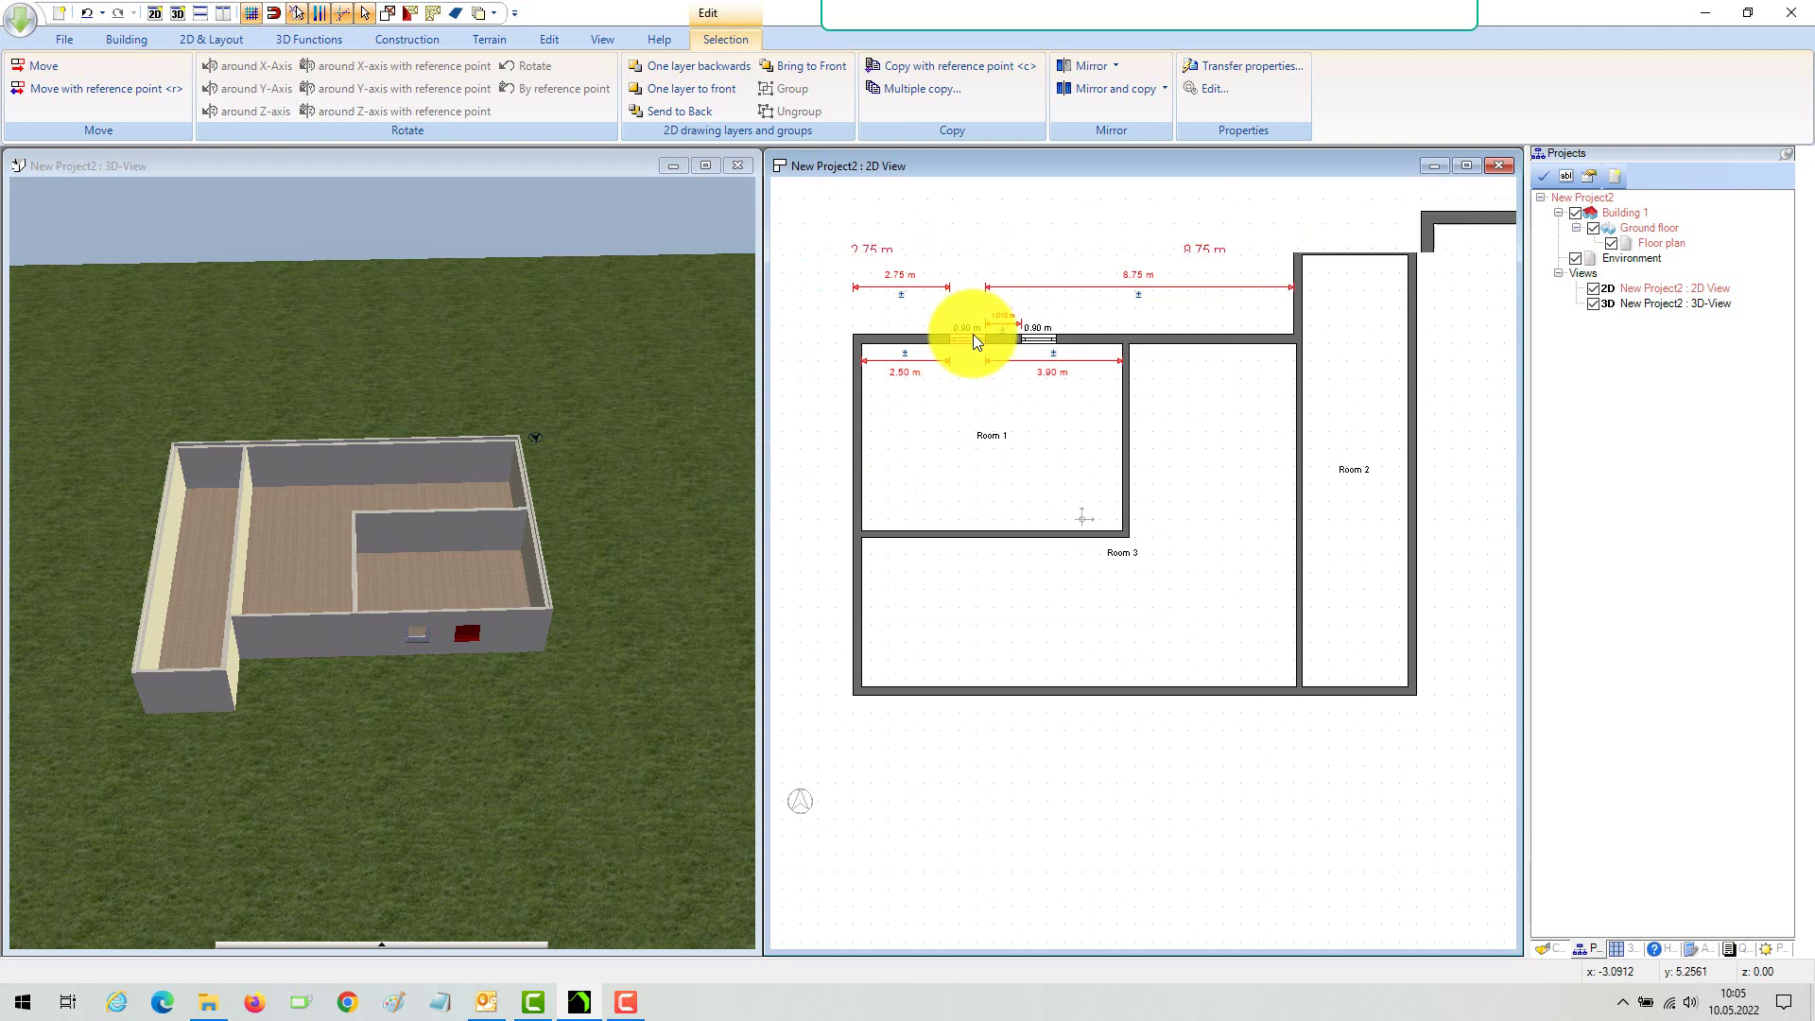
scroll(974, 334, up, 2)
click(1108, 342)
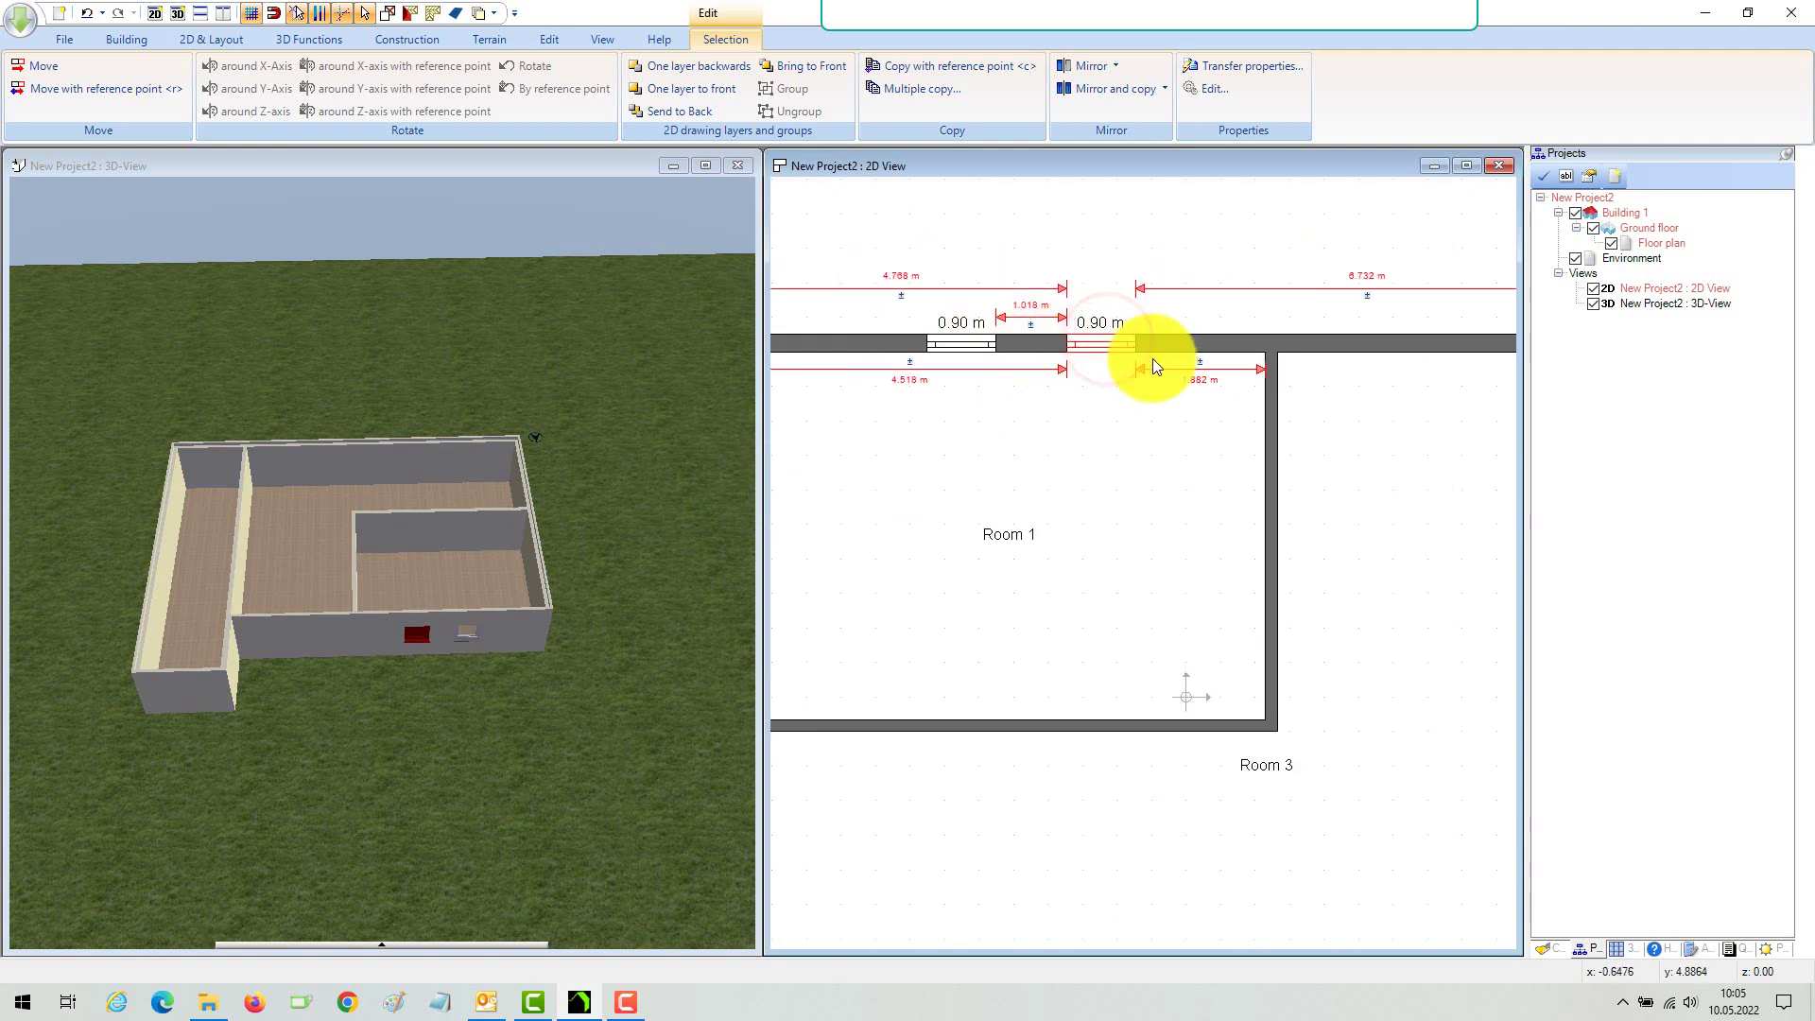
click(1201, 366)
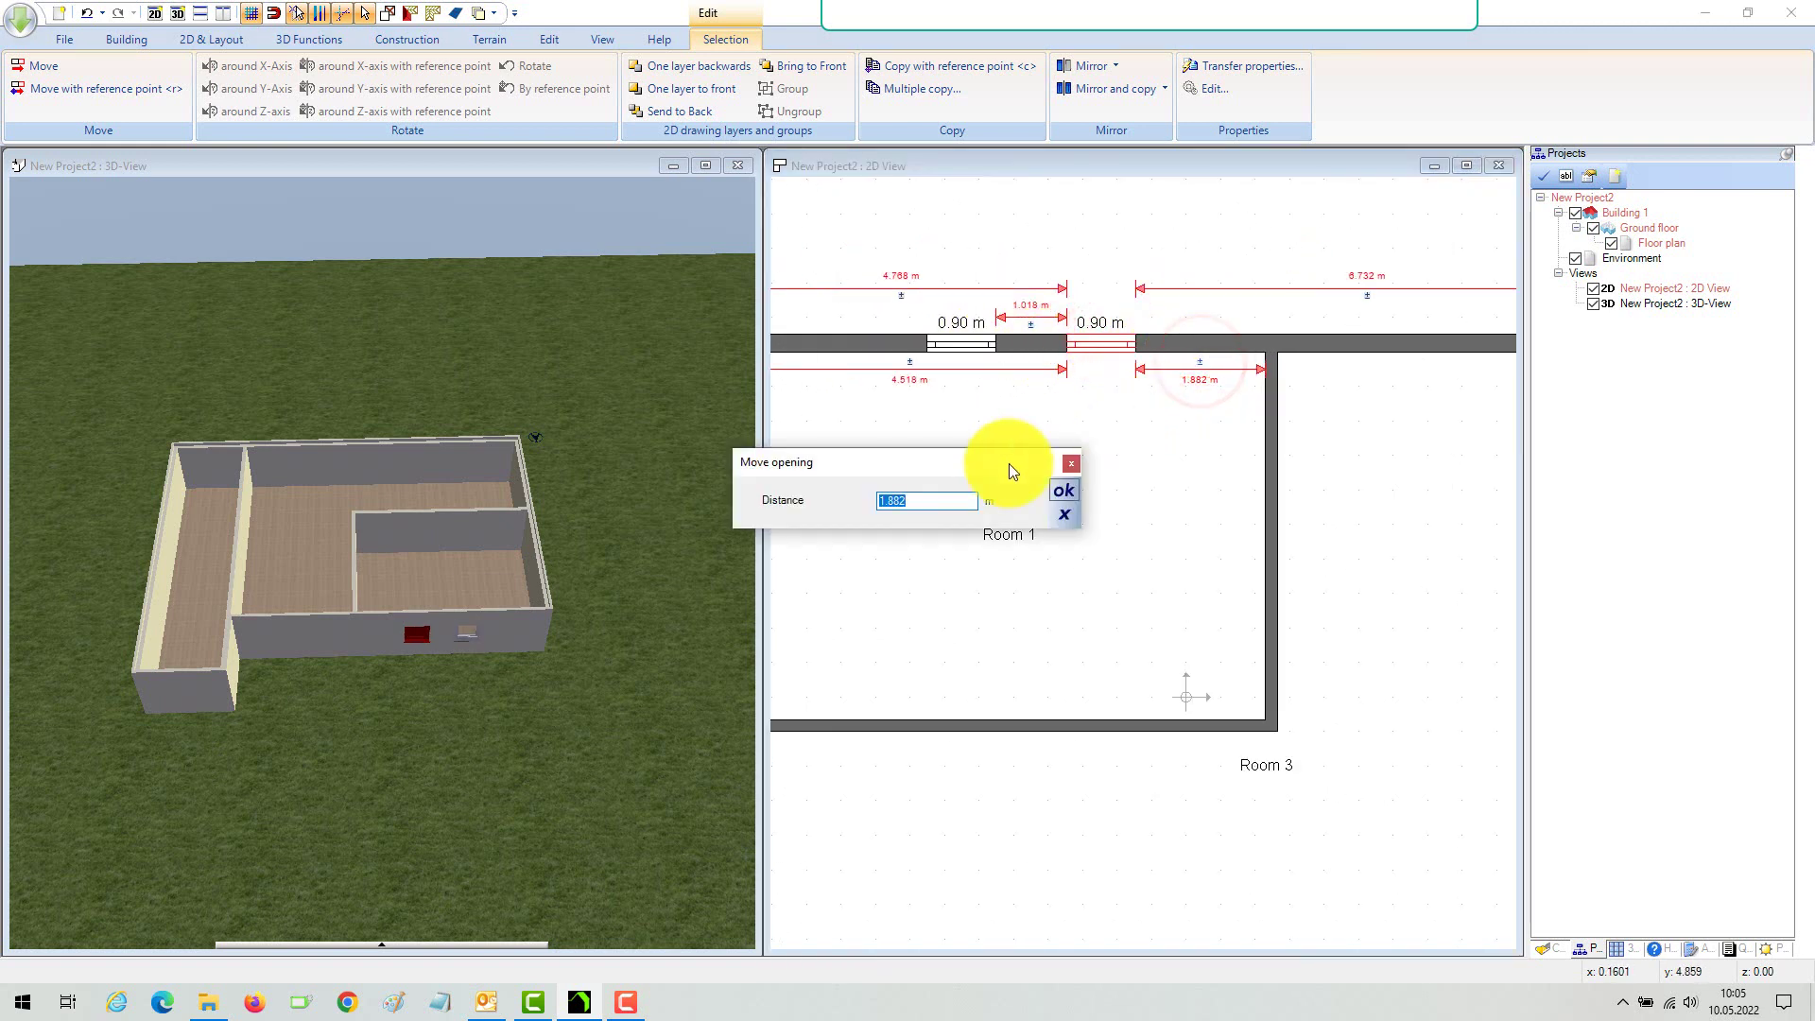
text(1.5)
key(Return)
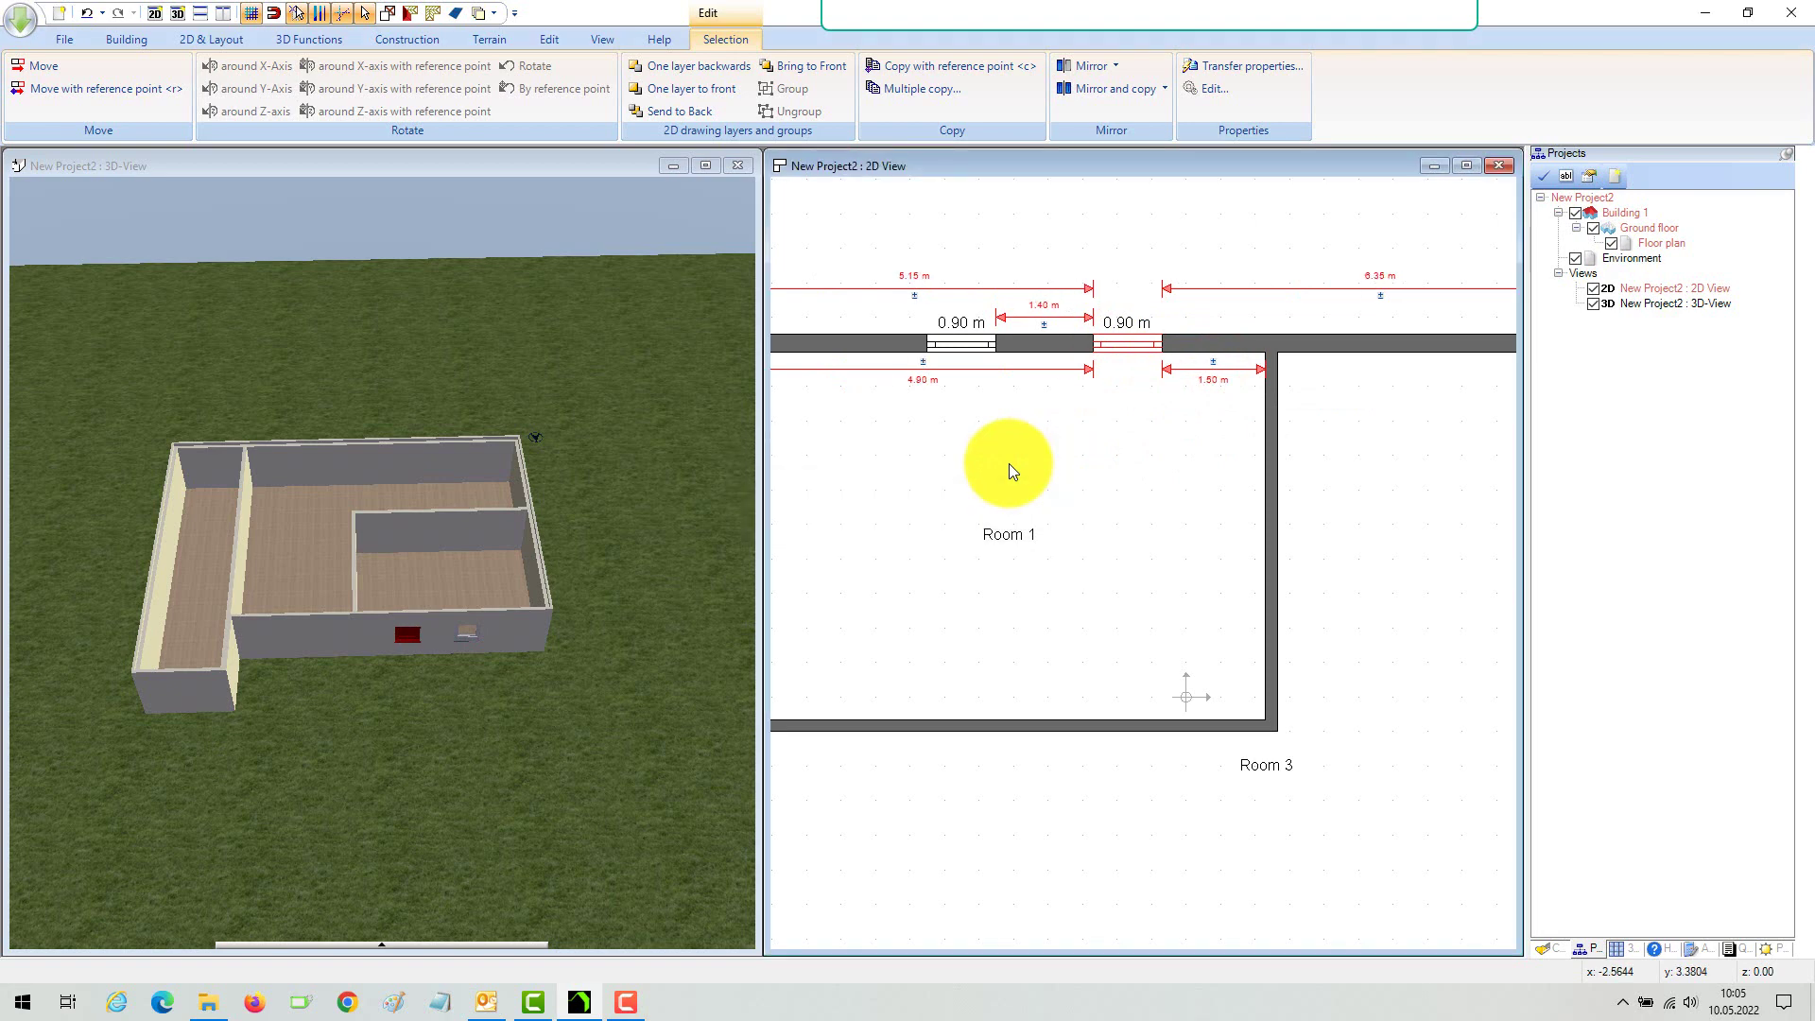
click(955, 342)
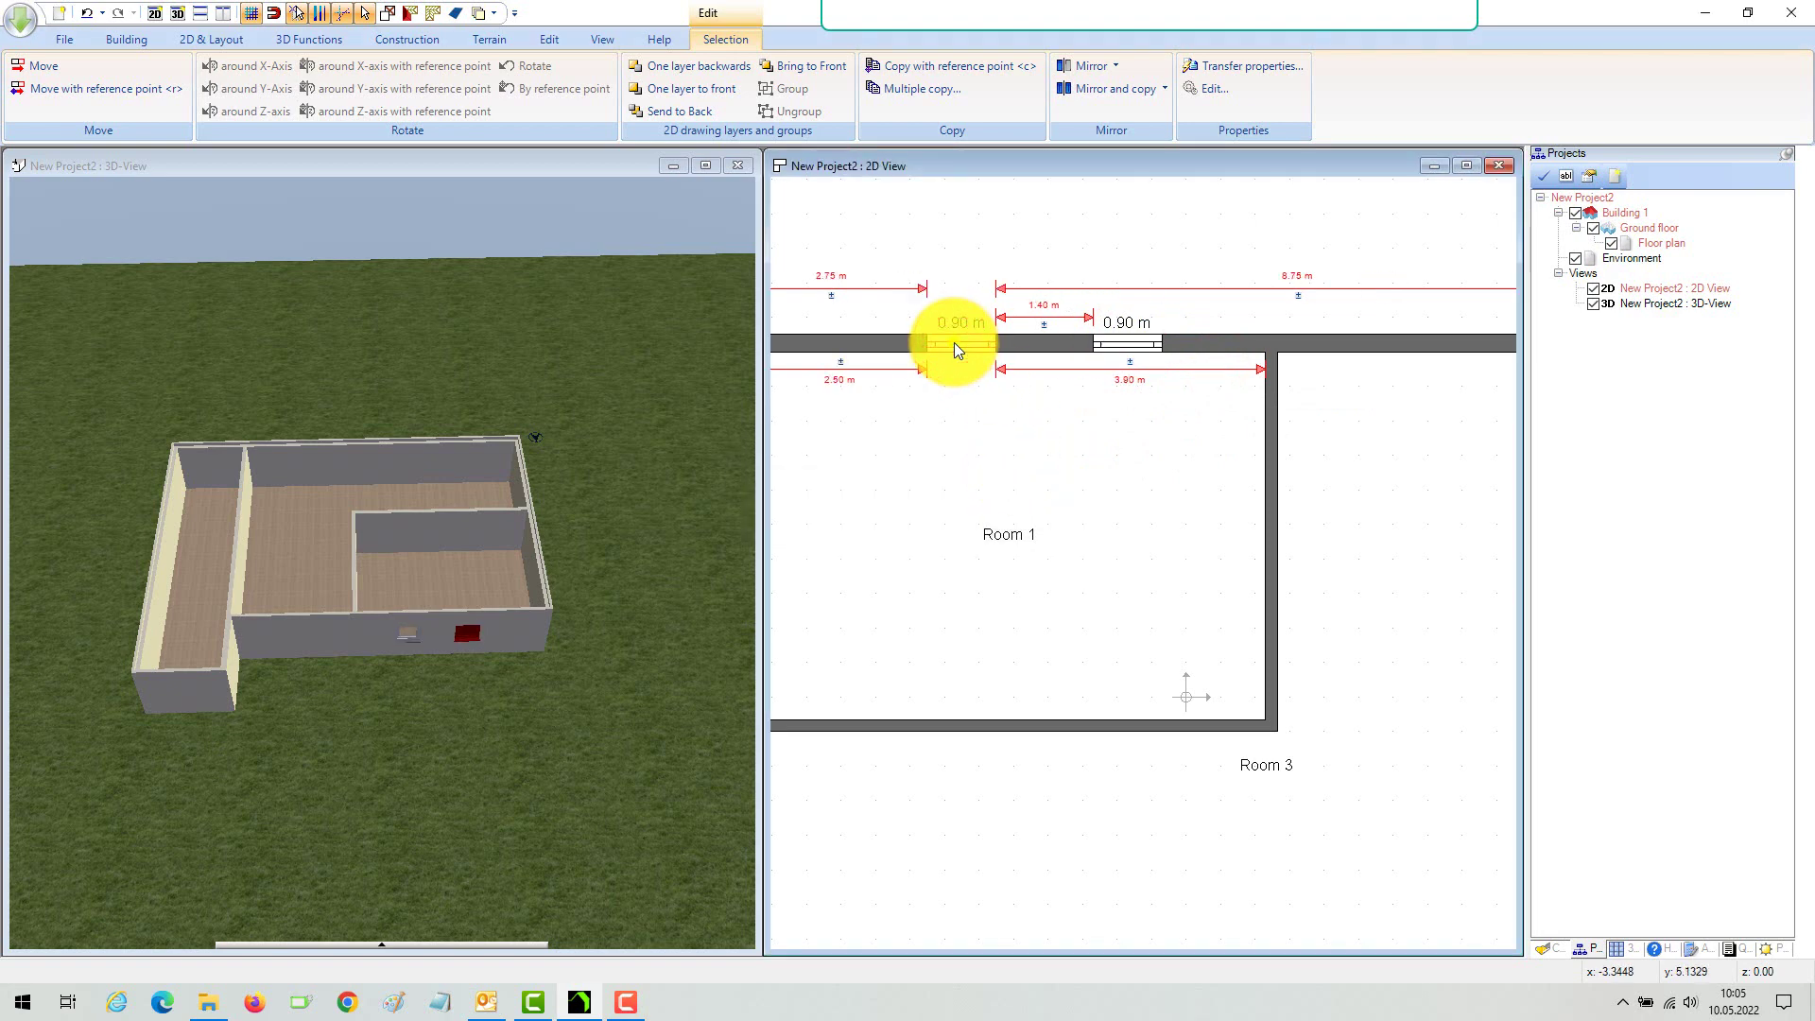
Step: Change the left window's type to 'Window, 2 casements' in its construction properties
right_click(955, 342)
click(1035, 537)
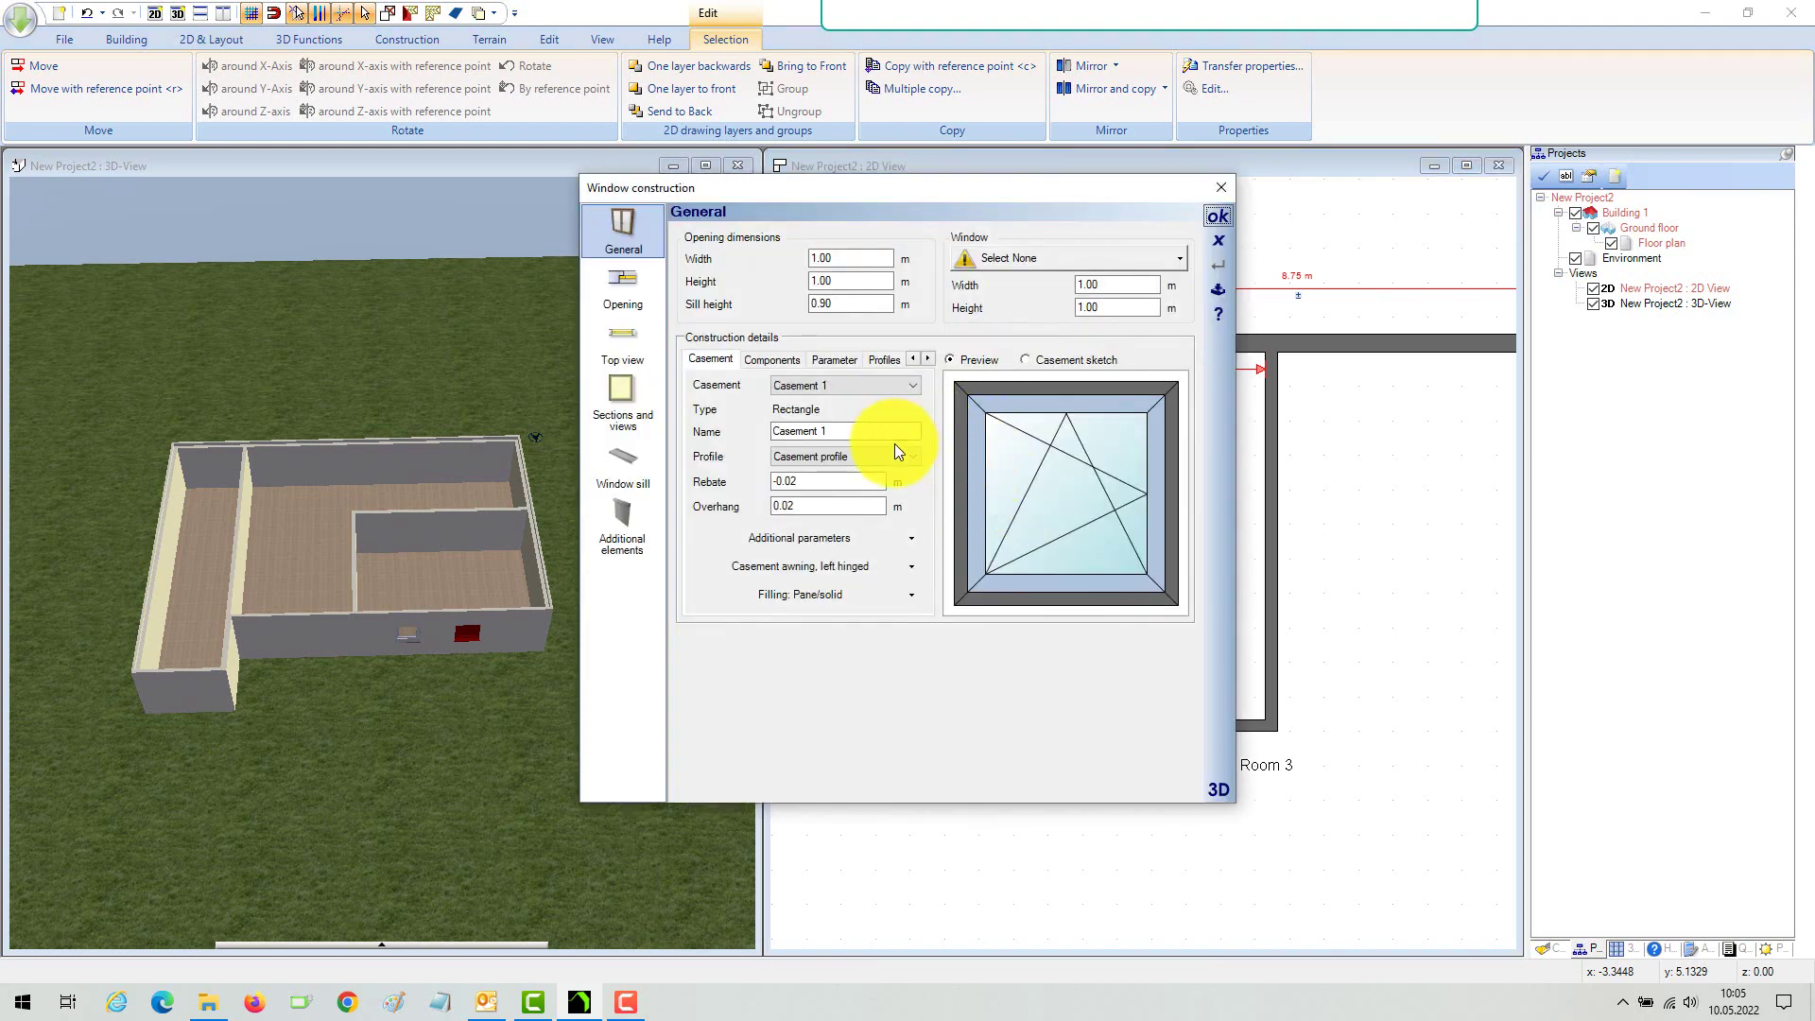
click(1172, 258)
drag(1122, 337, 1128, 554)
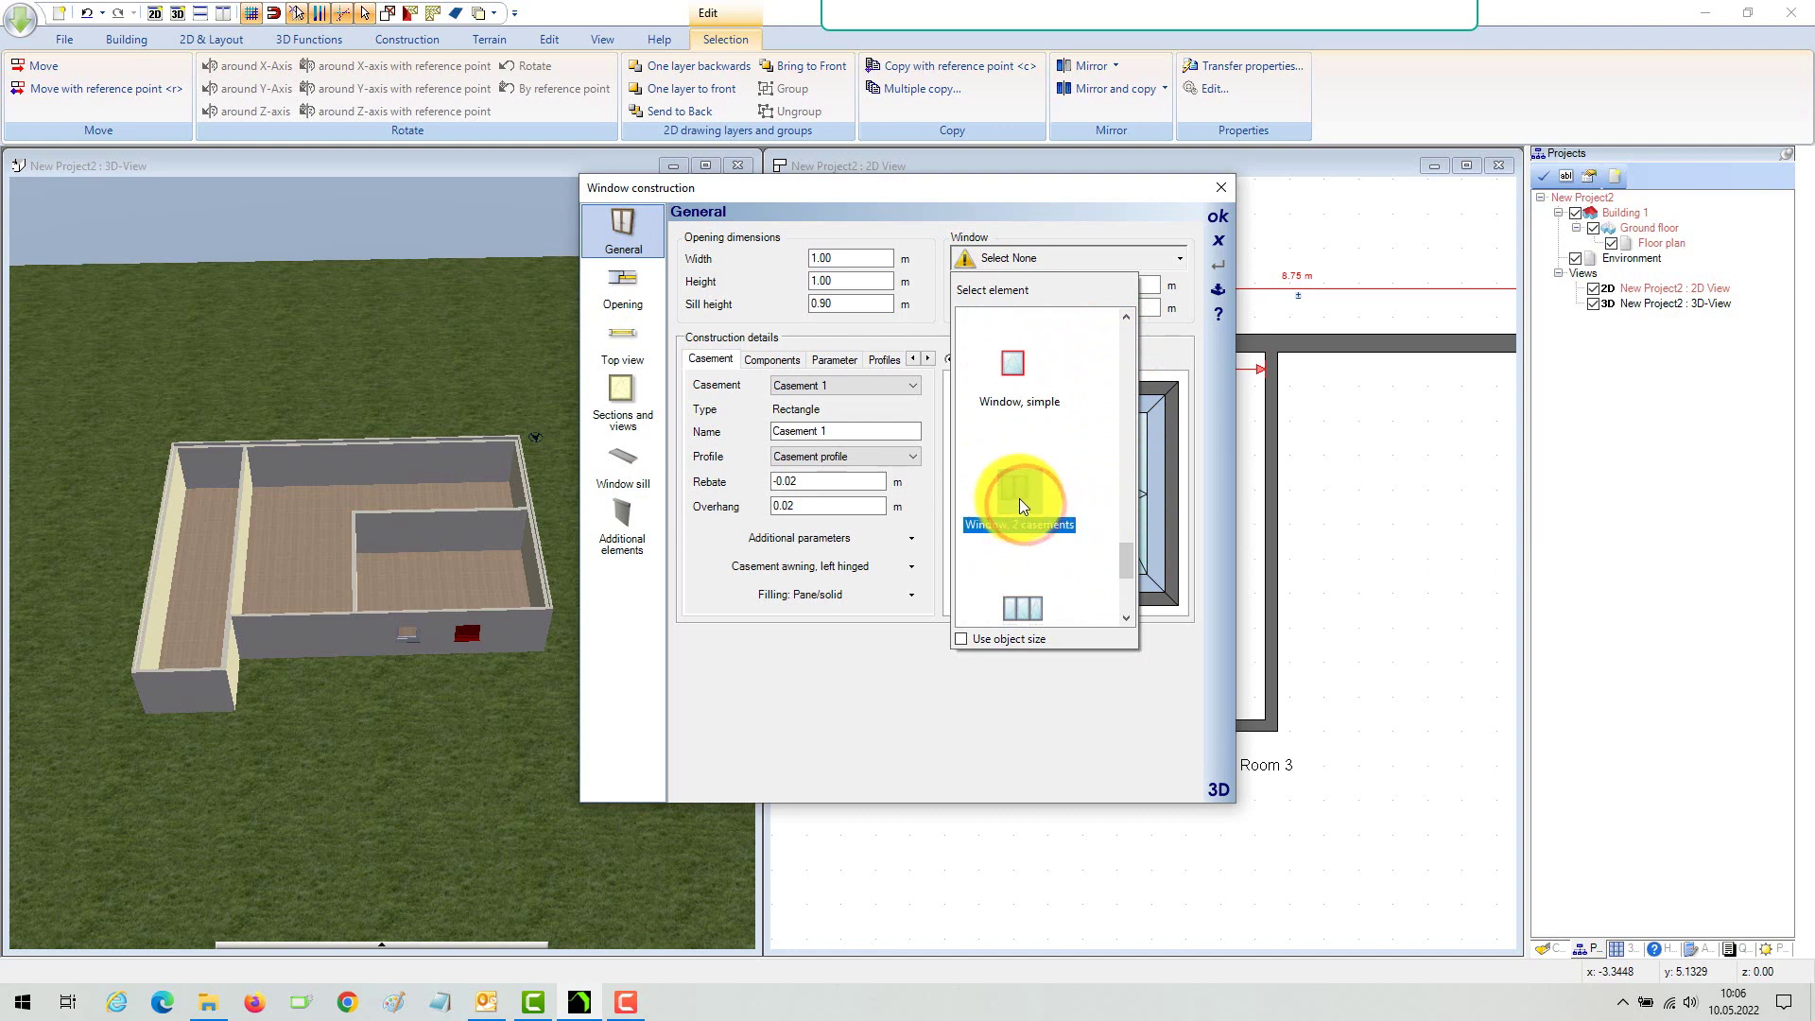
click(1016, 497)
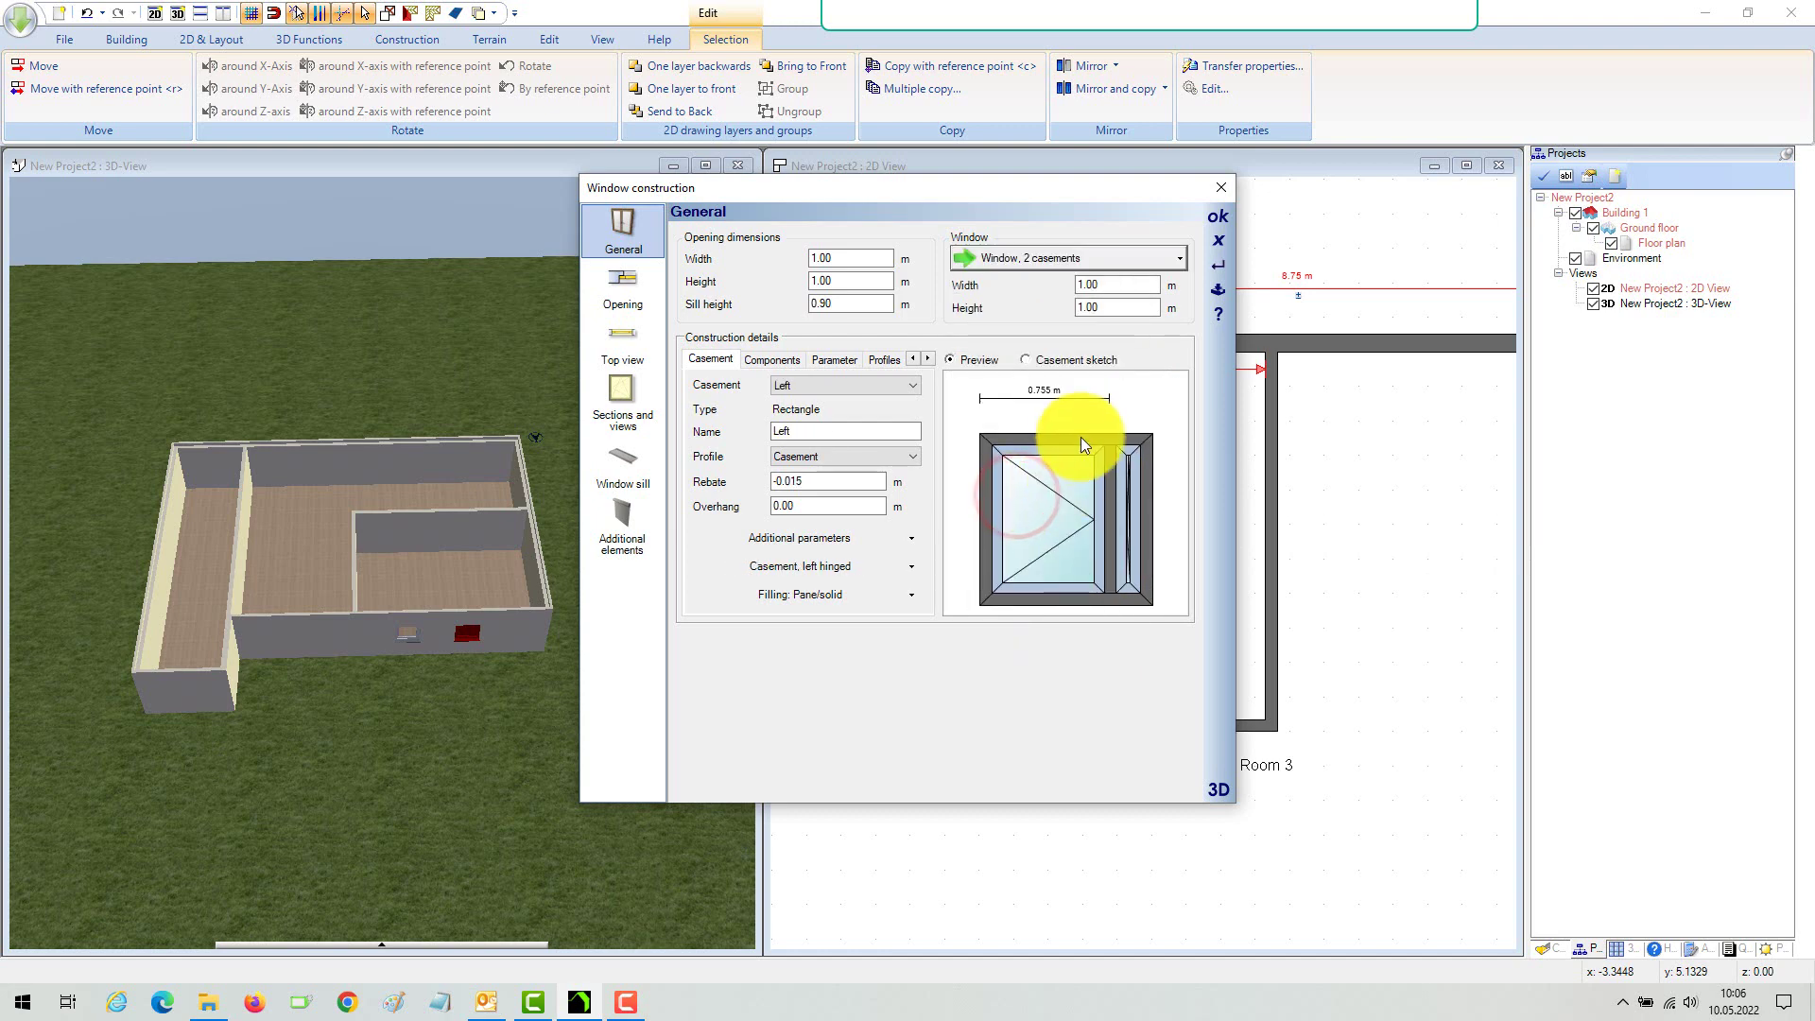
Step: Make the window 2.00 m wide with a 0.90 m sill and a 1.00 m left casement
click(844, 260)
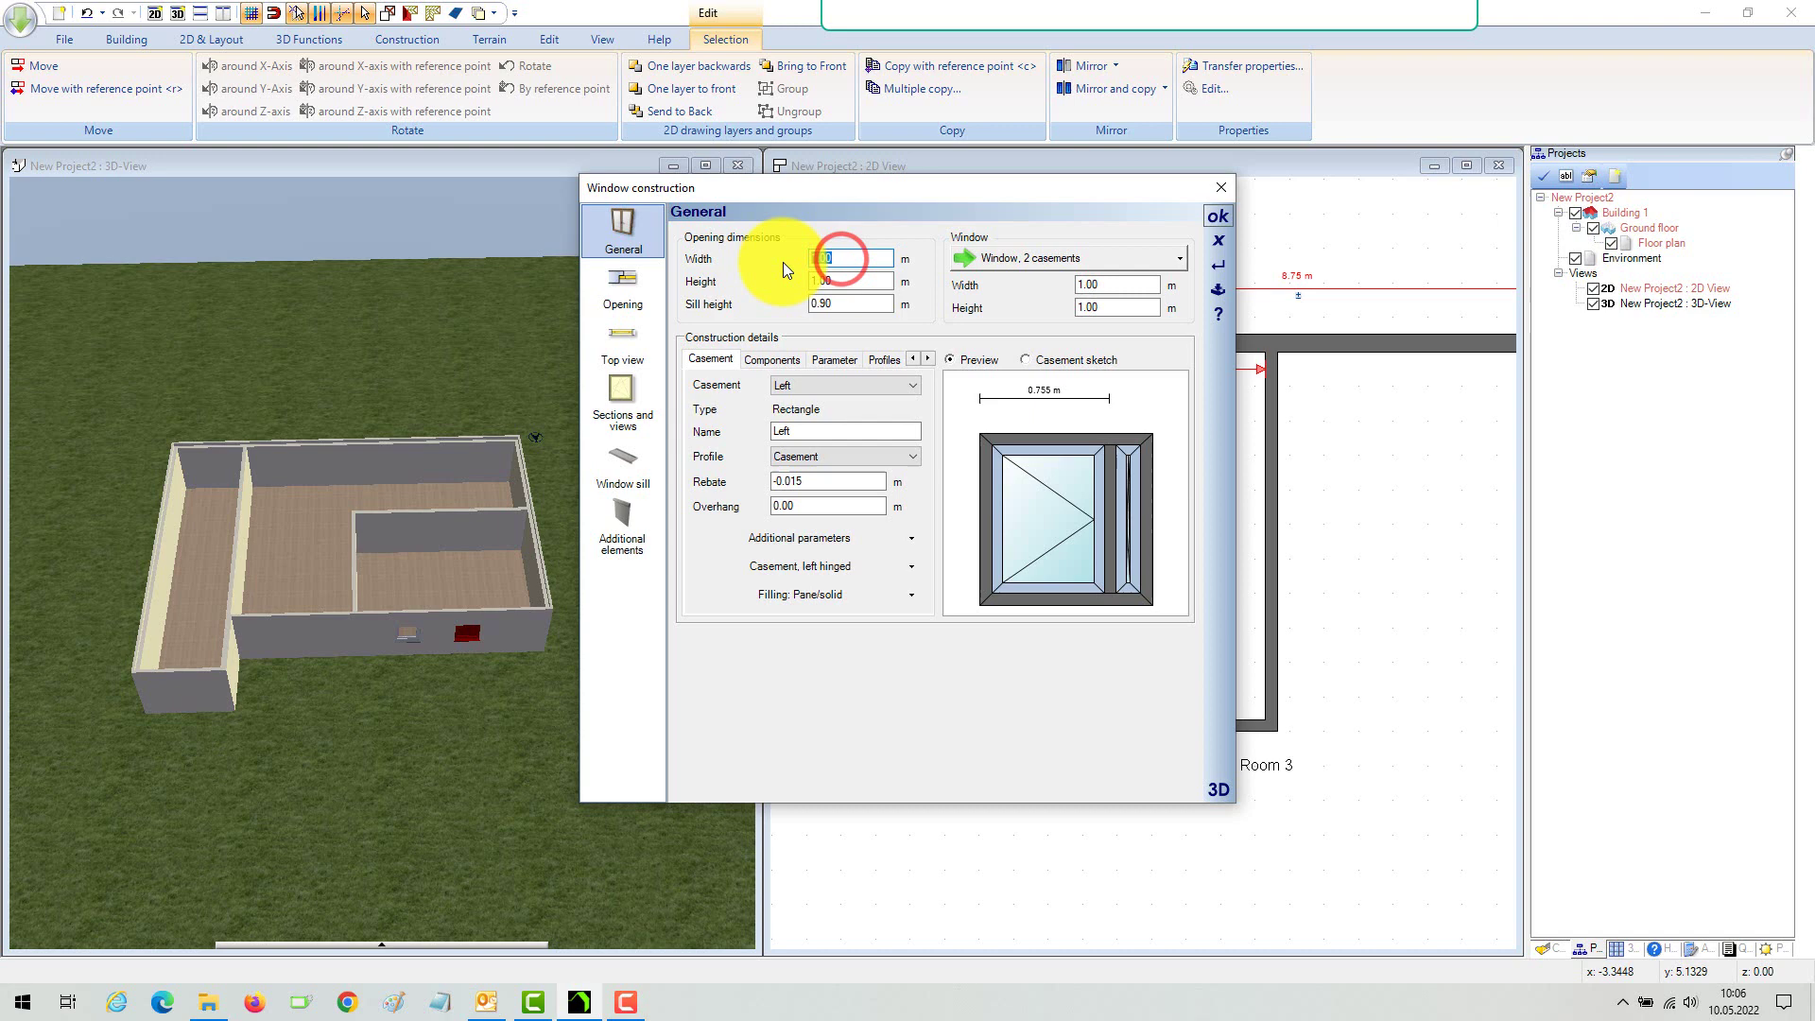
text(2)
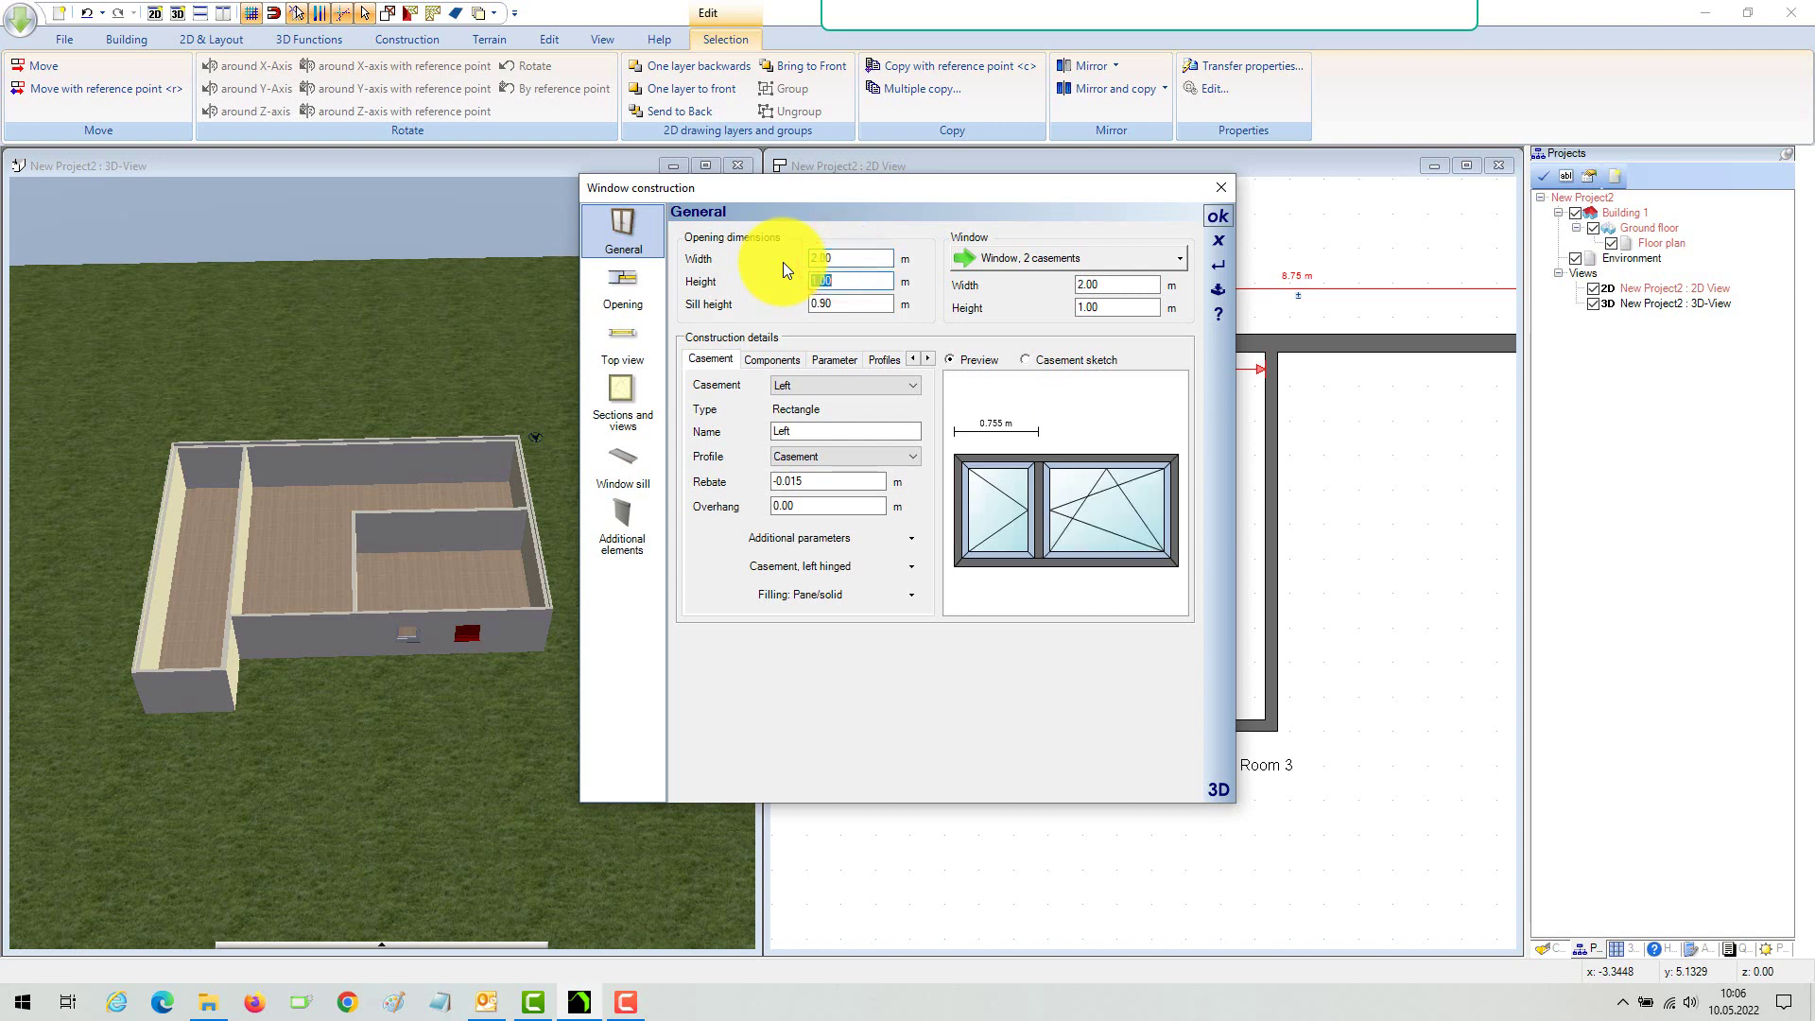
click(835, 280)
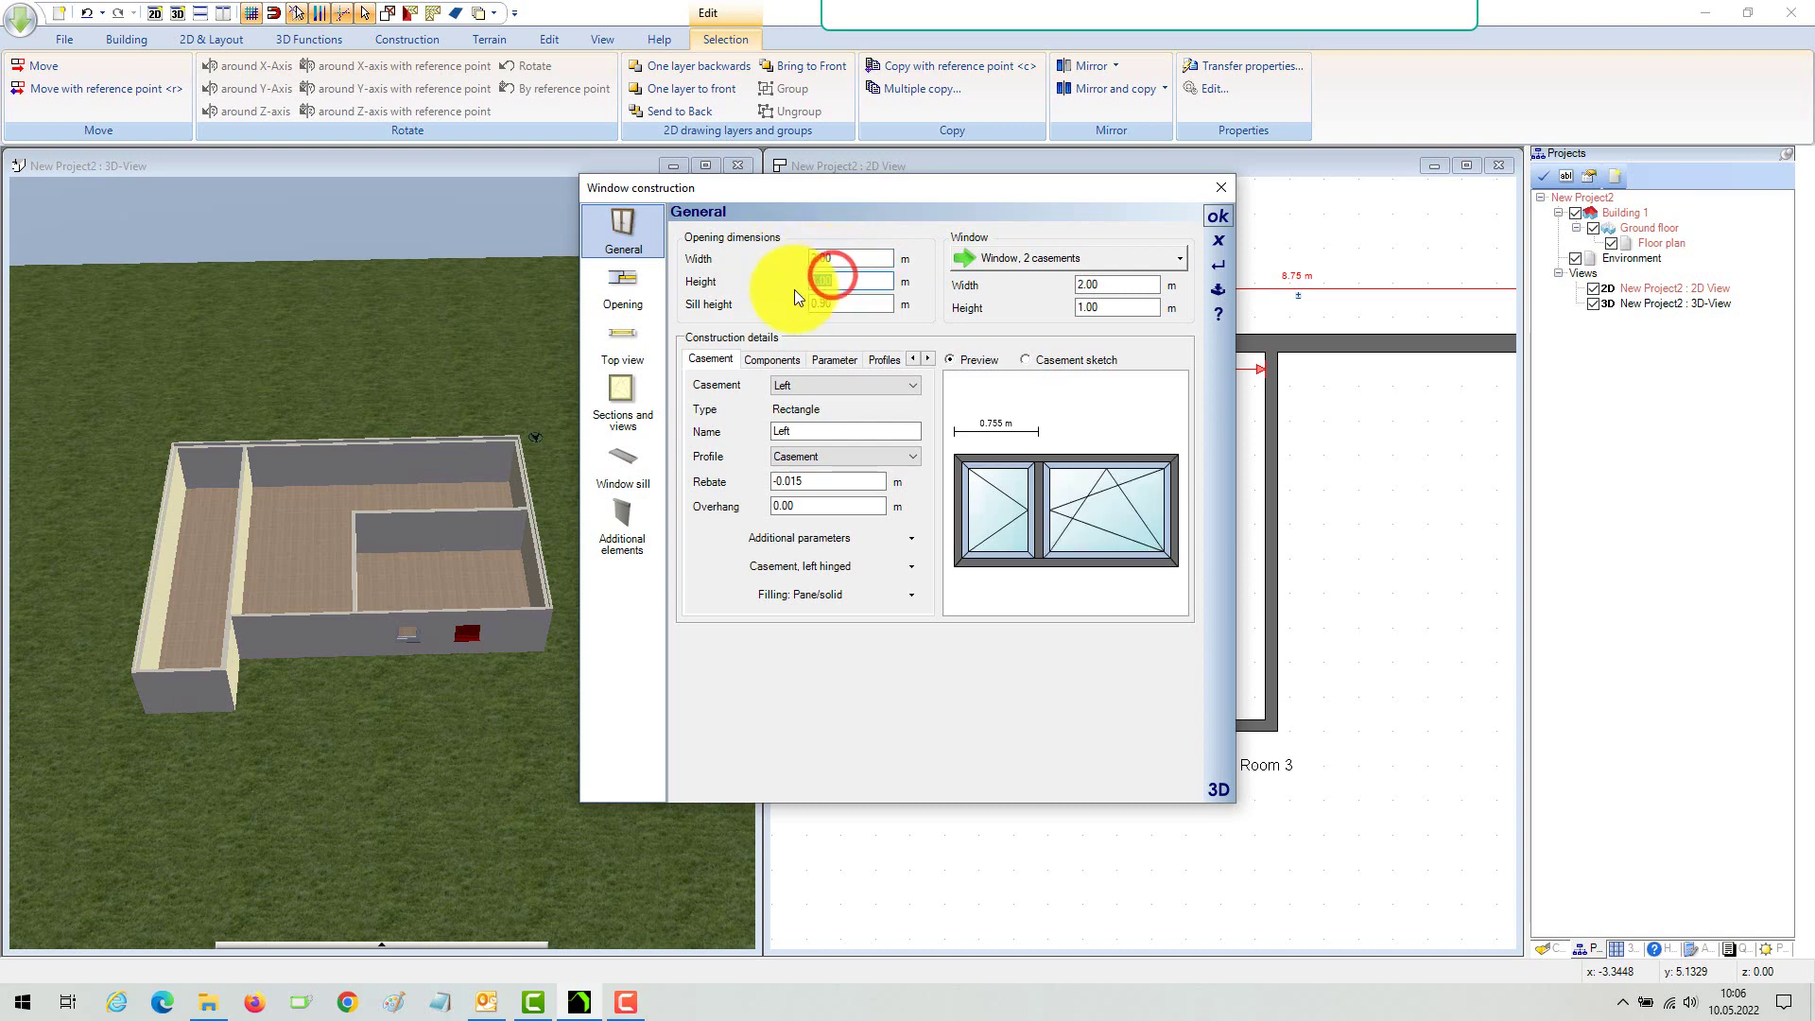
text(1.5)
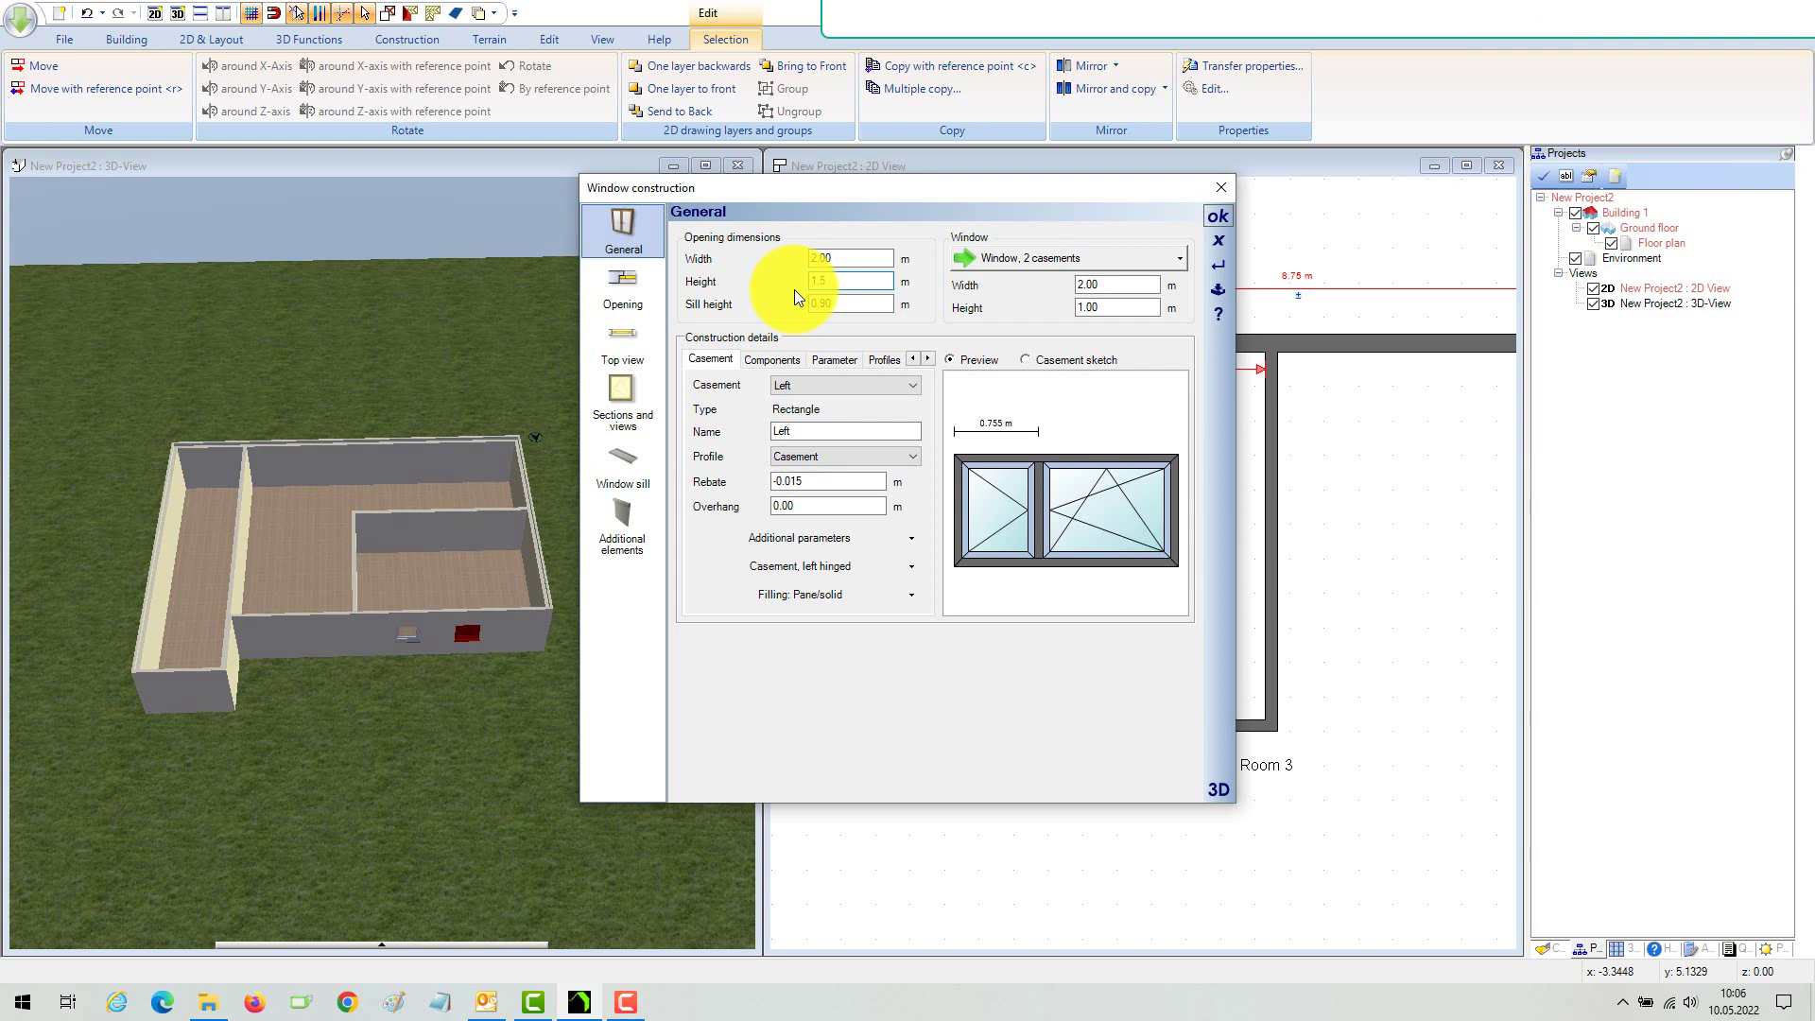
text(1)
key(Tab)
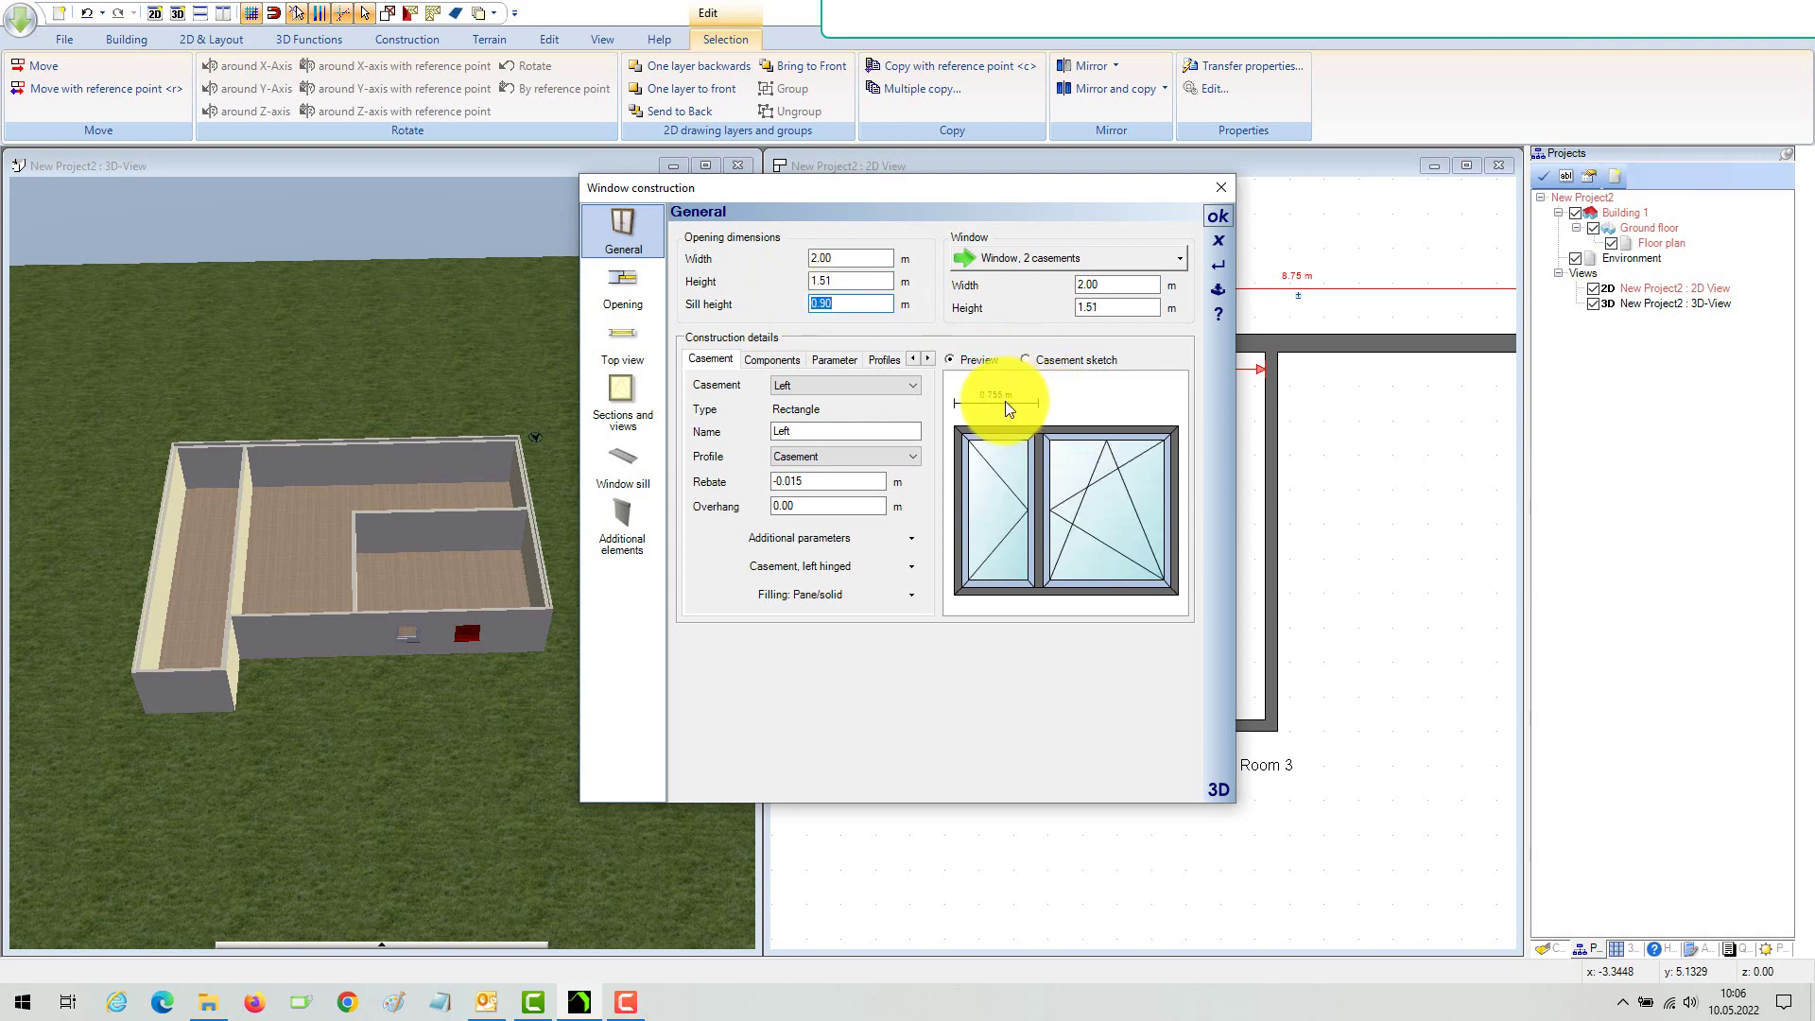
click(1007, 414)
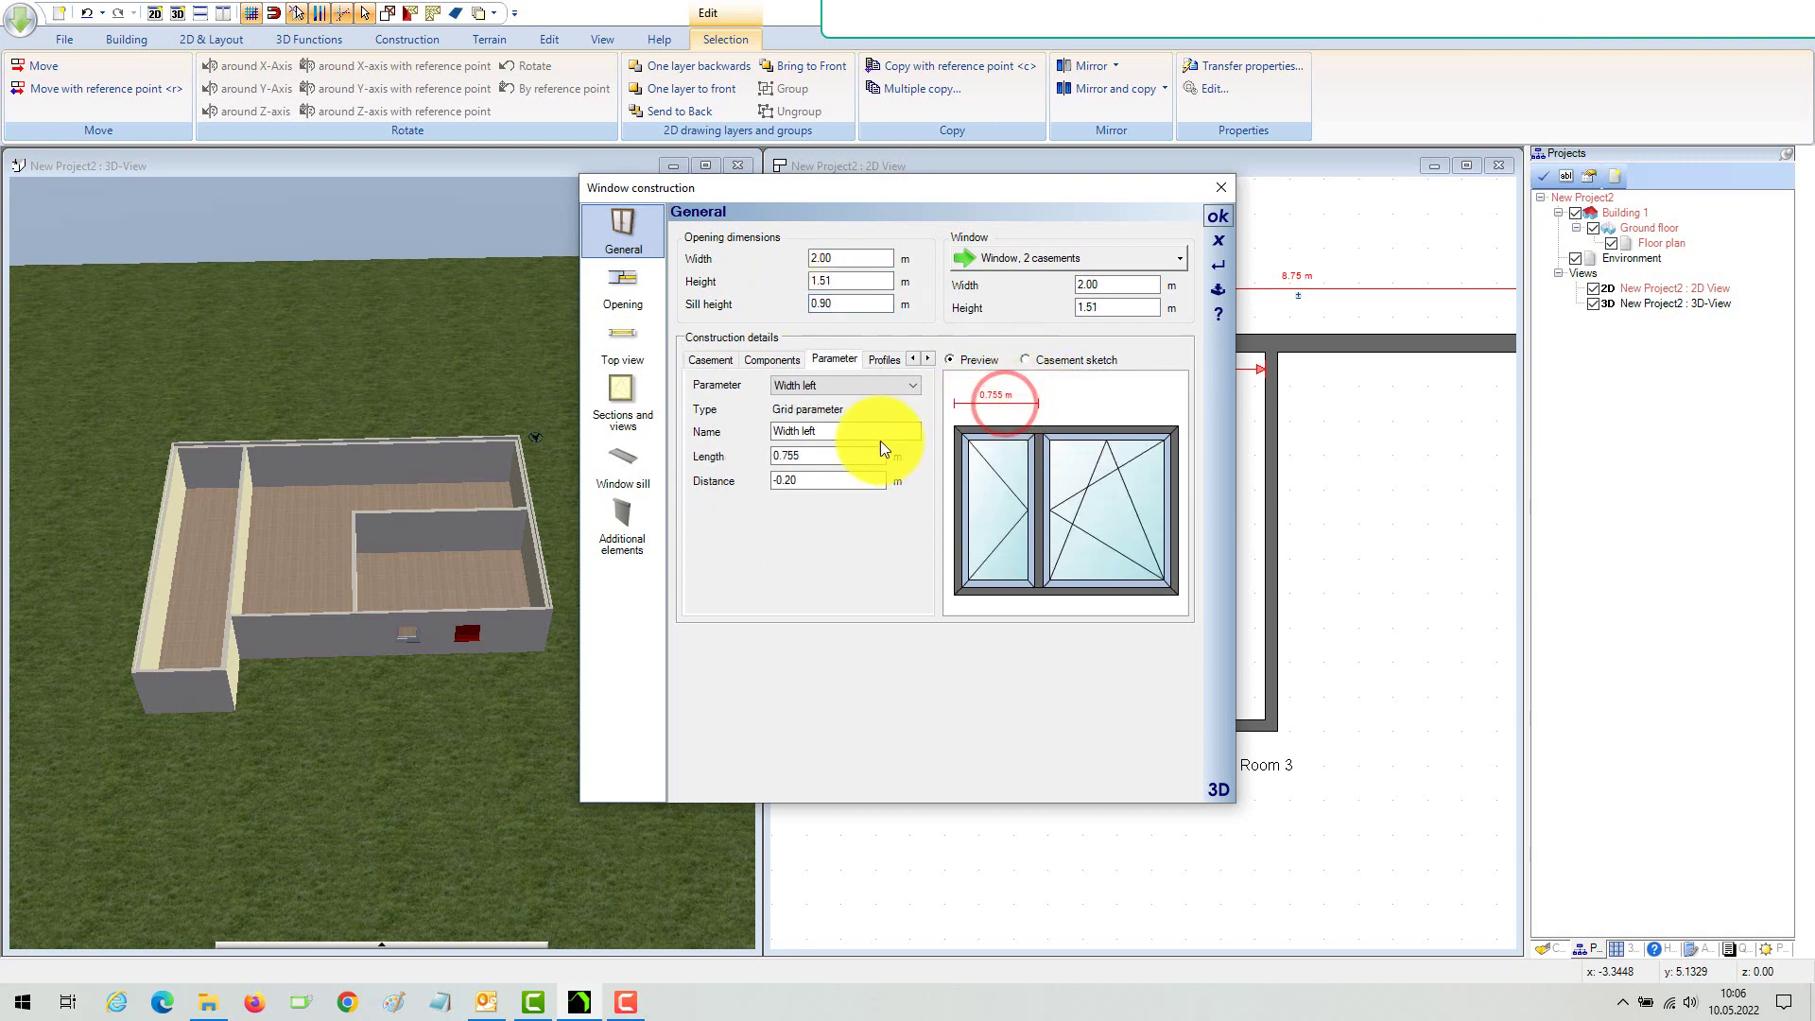
click(844, 455)
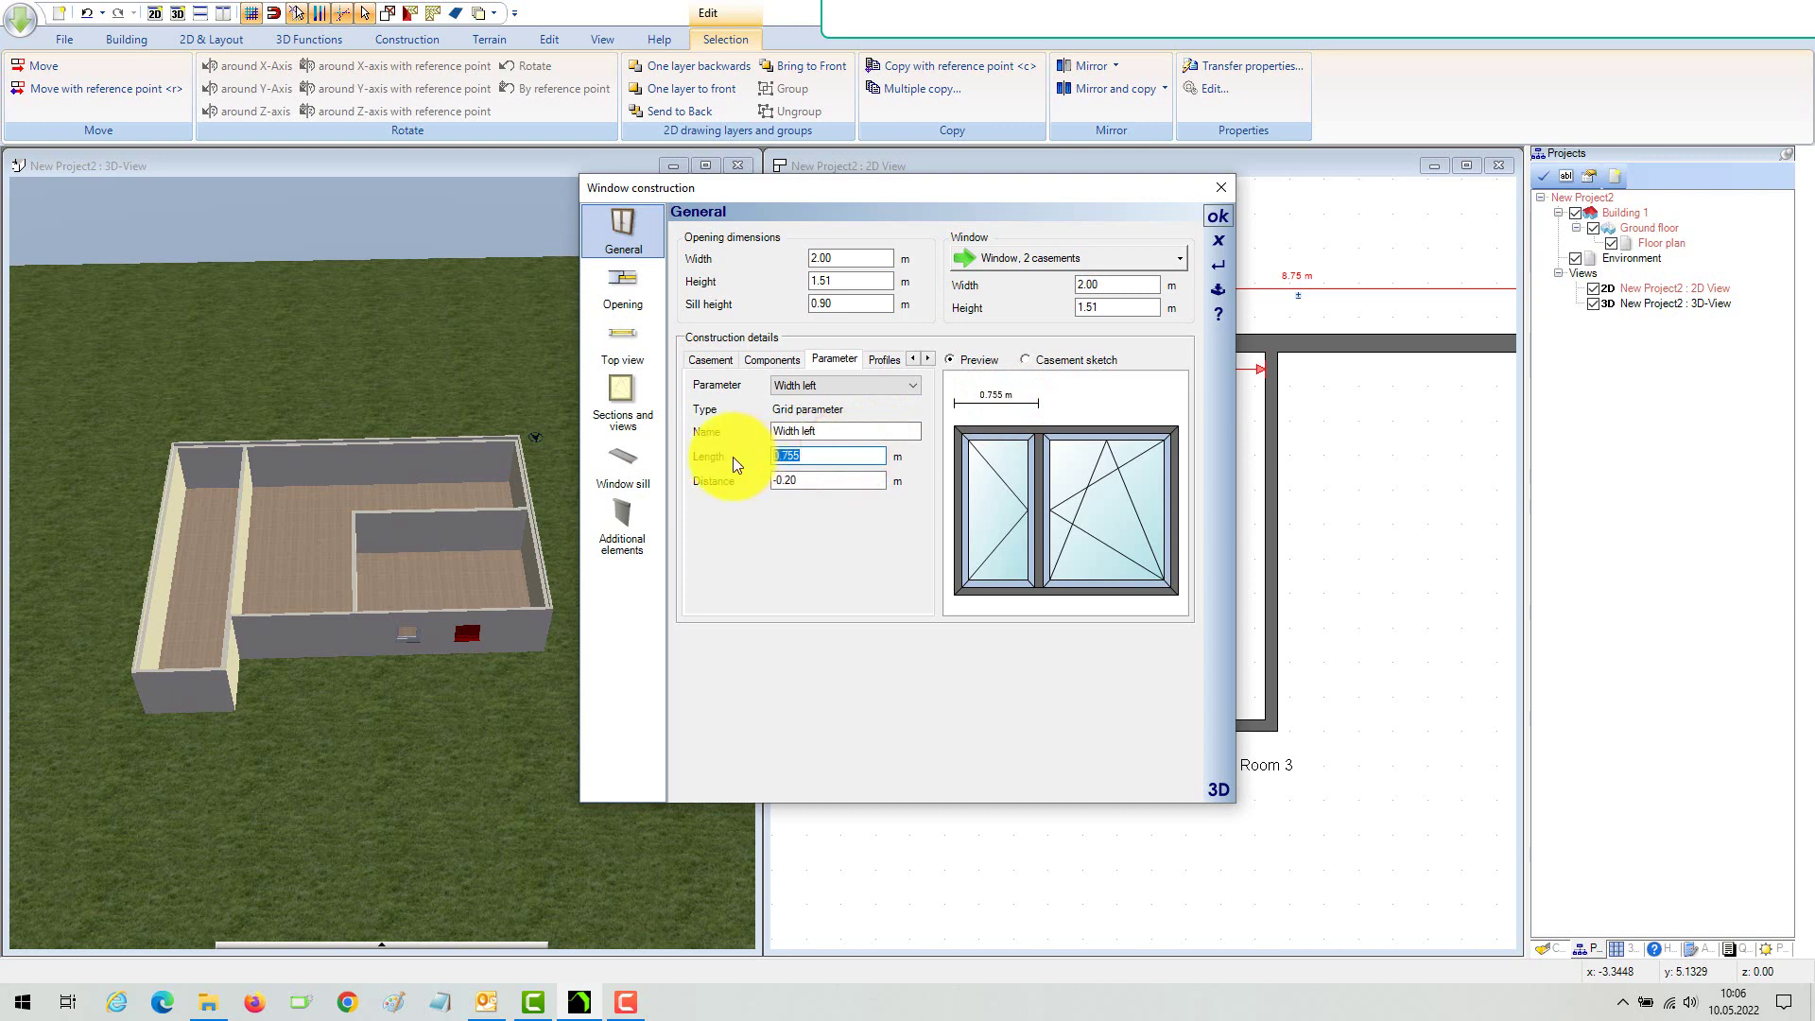
text(1)
key(Tab)
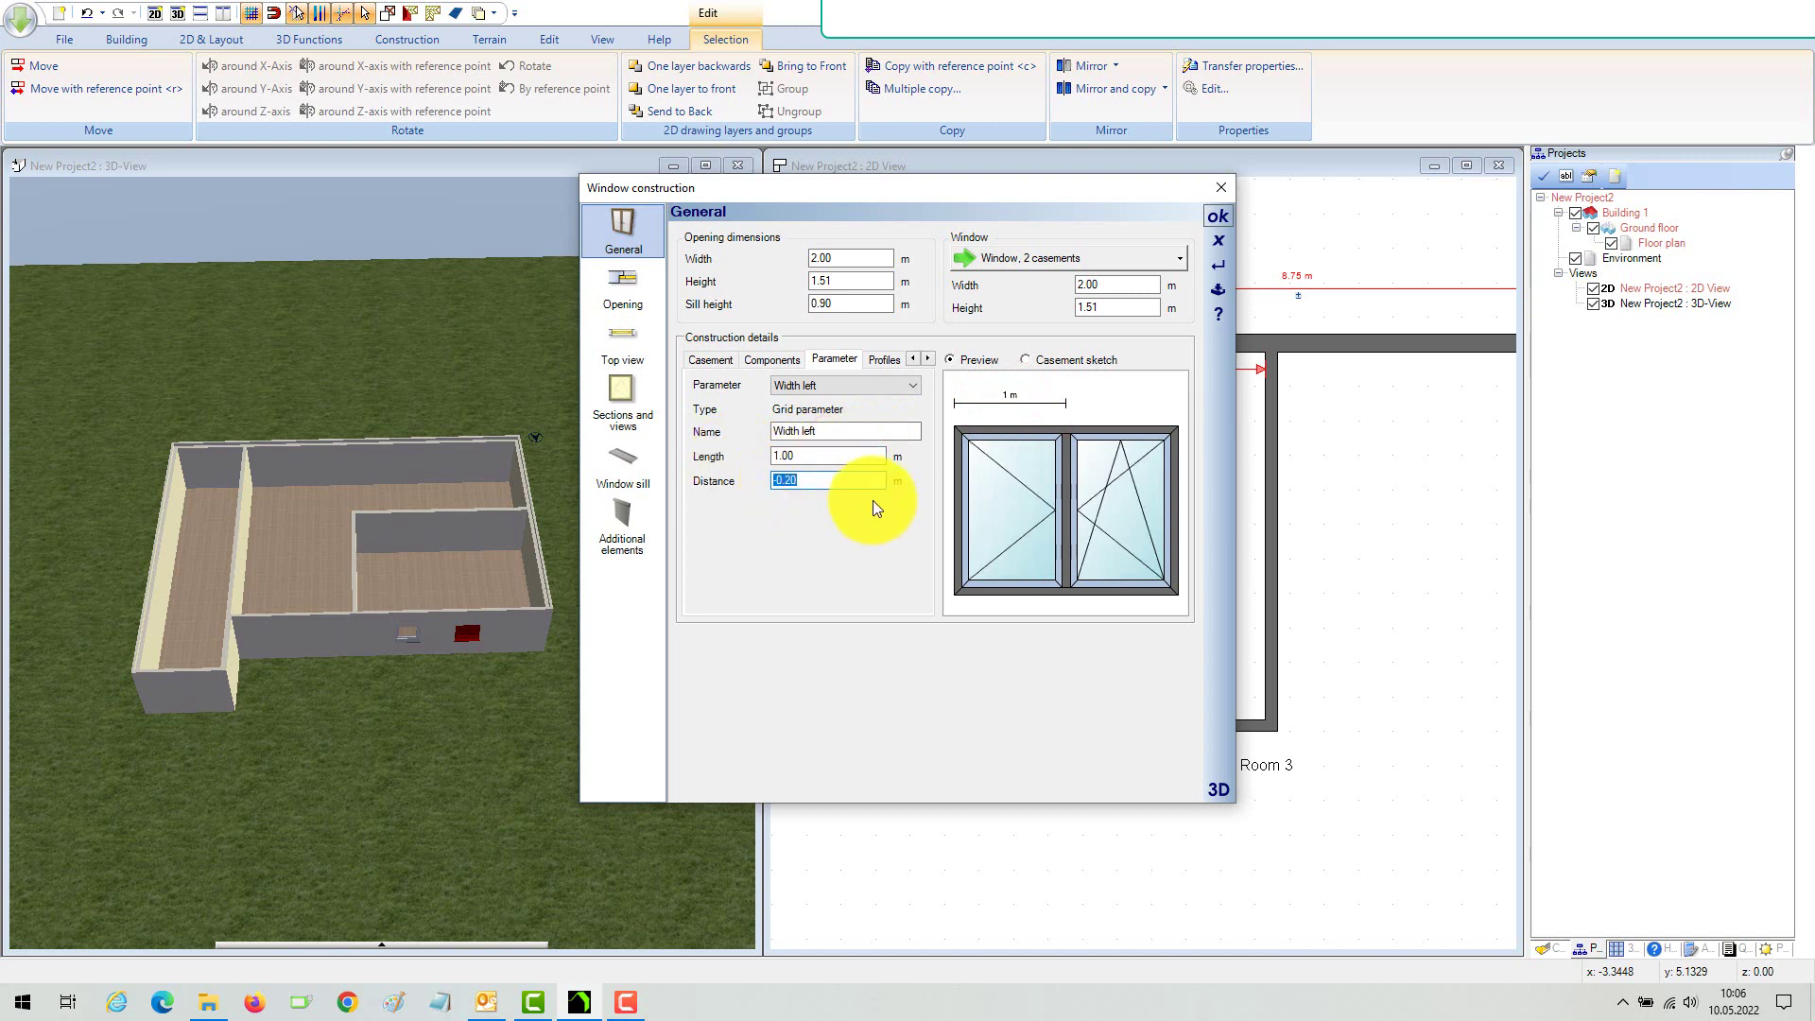
click(834, 481)
click(1000, 469)
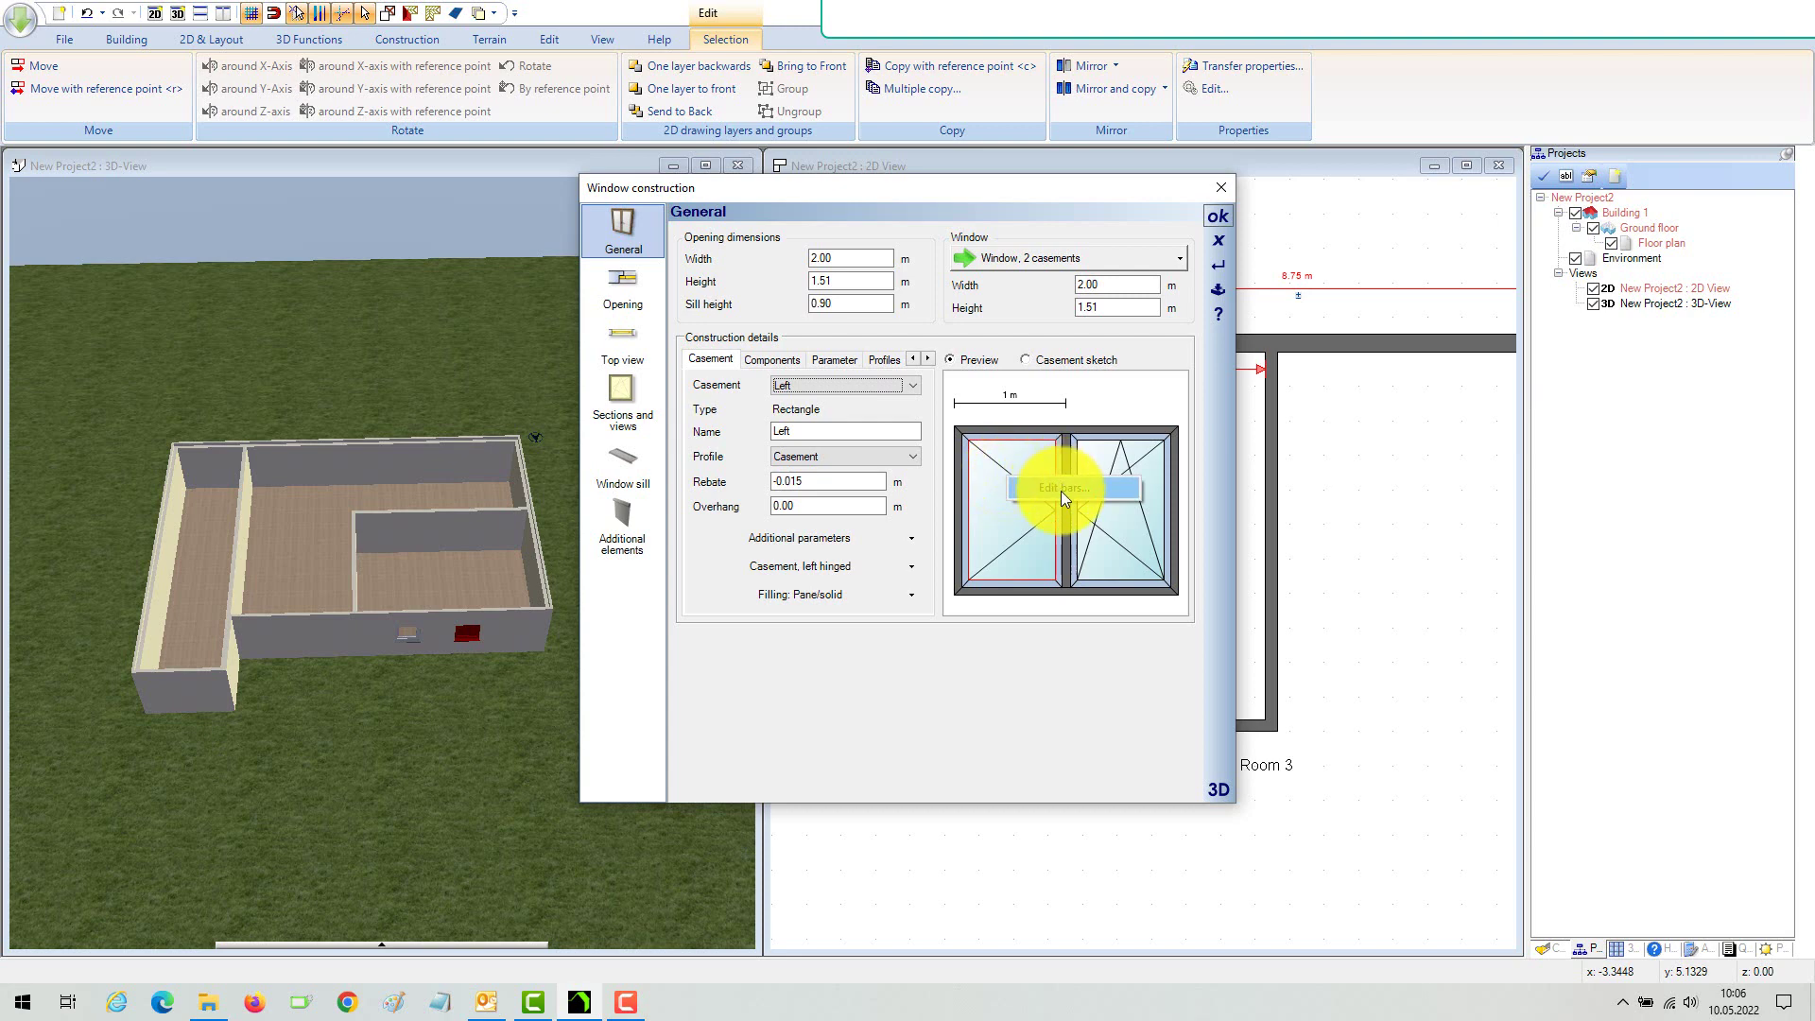
Step: Give the left casement the 2-1 glazing-bar grid from the bar catalog
click(1061, 491)
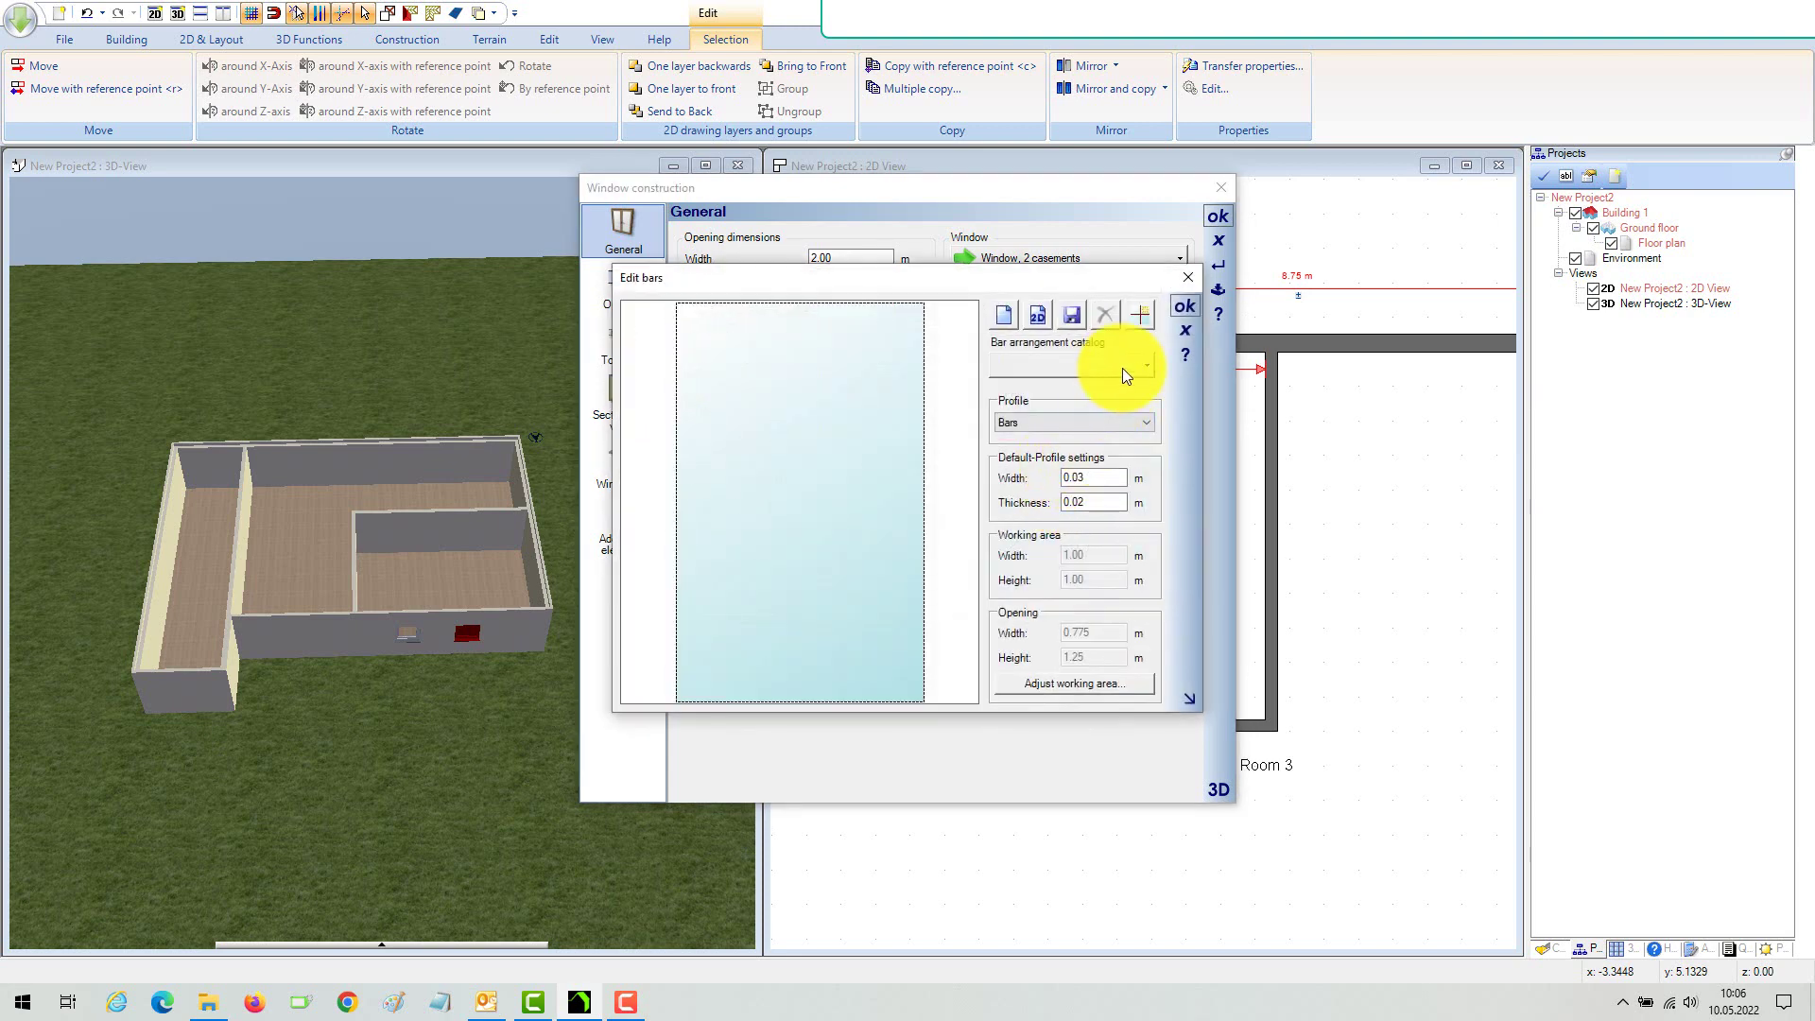
click(1138, 367)
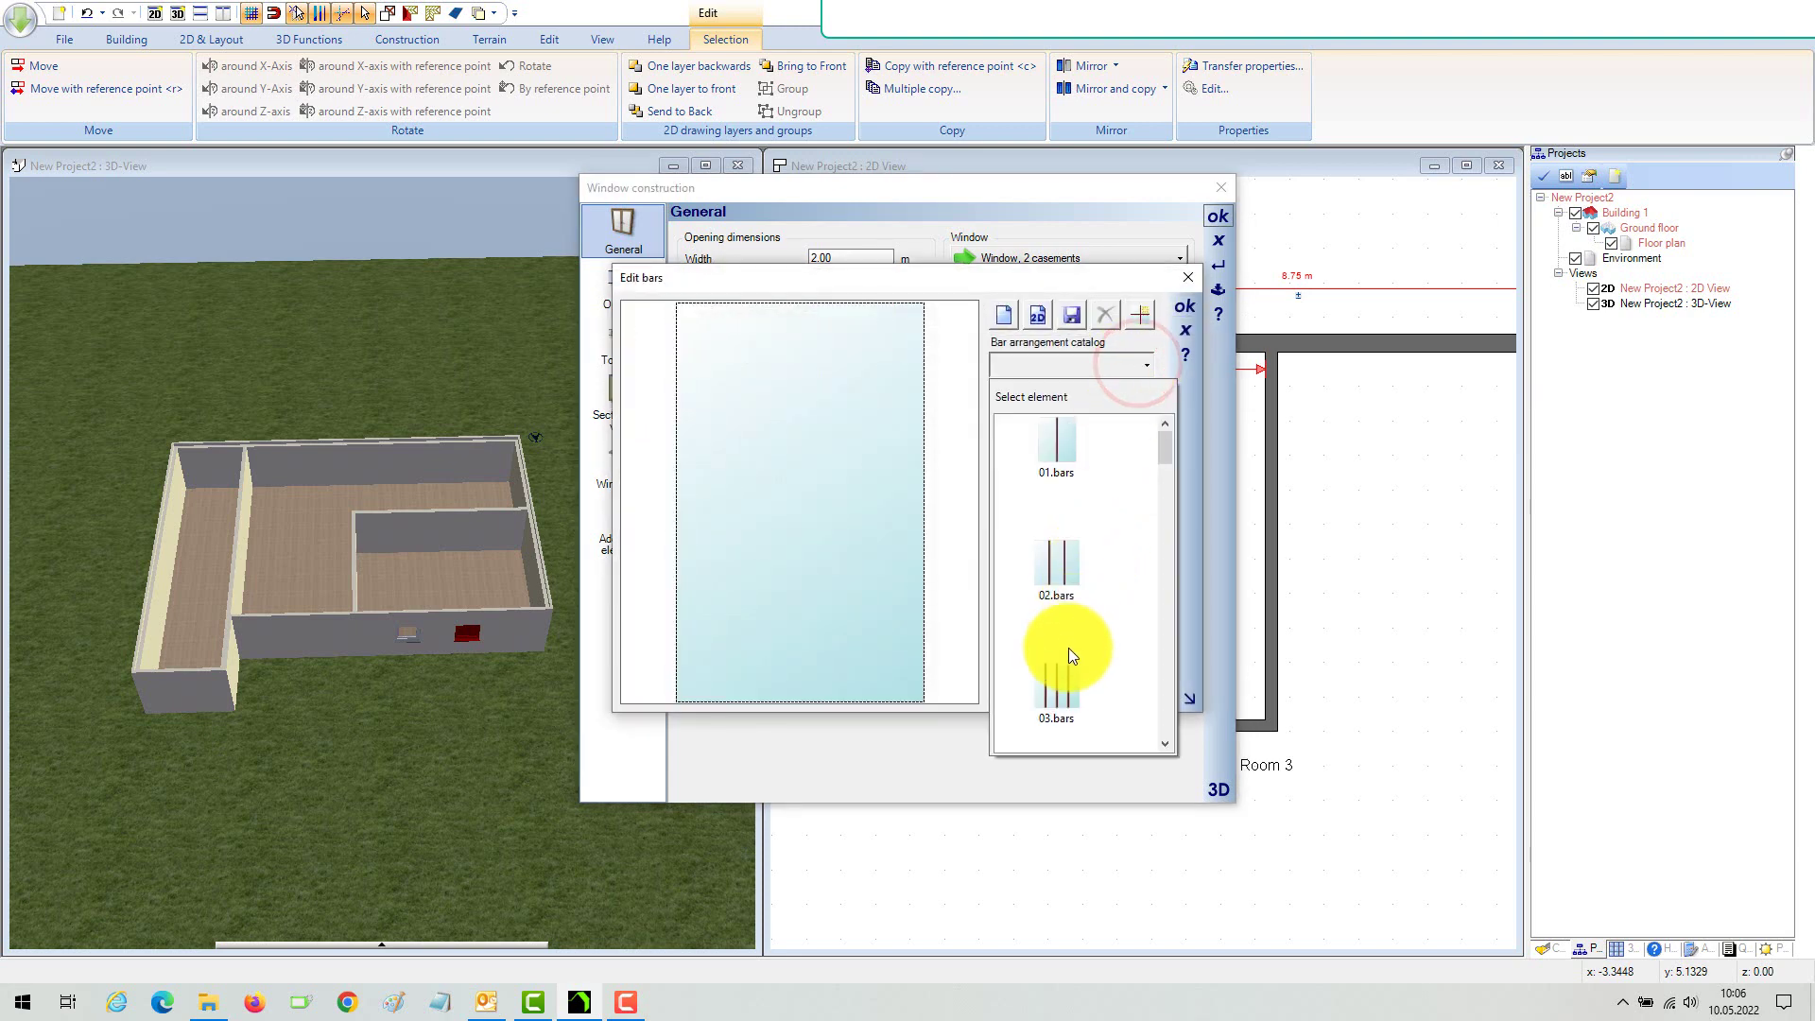
click(1069, 680)
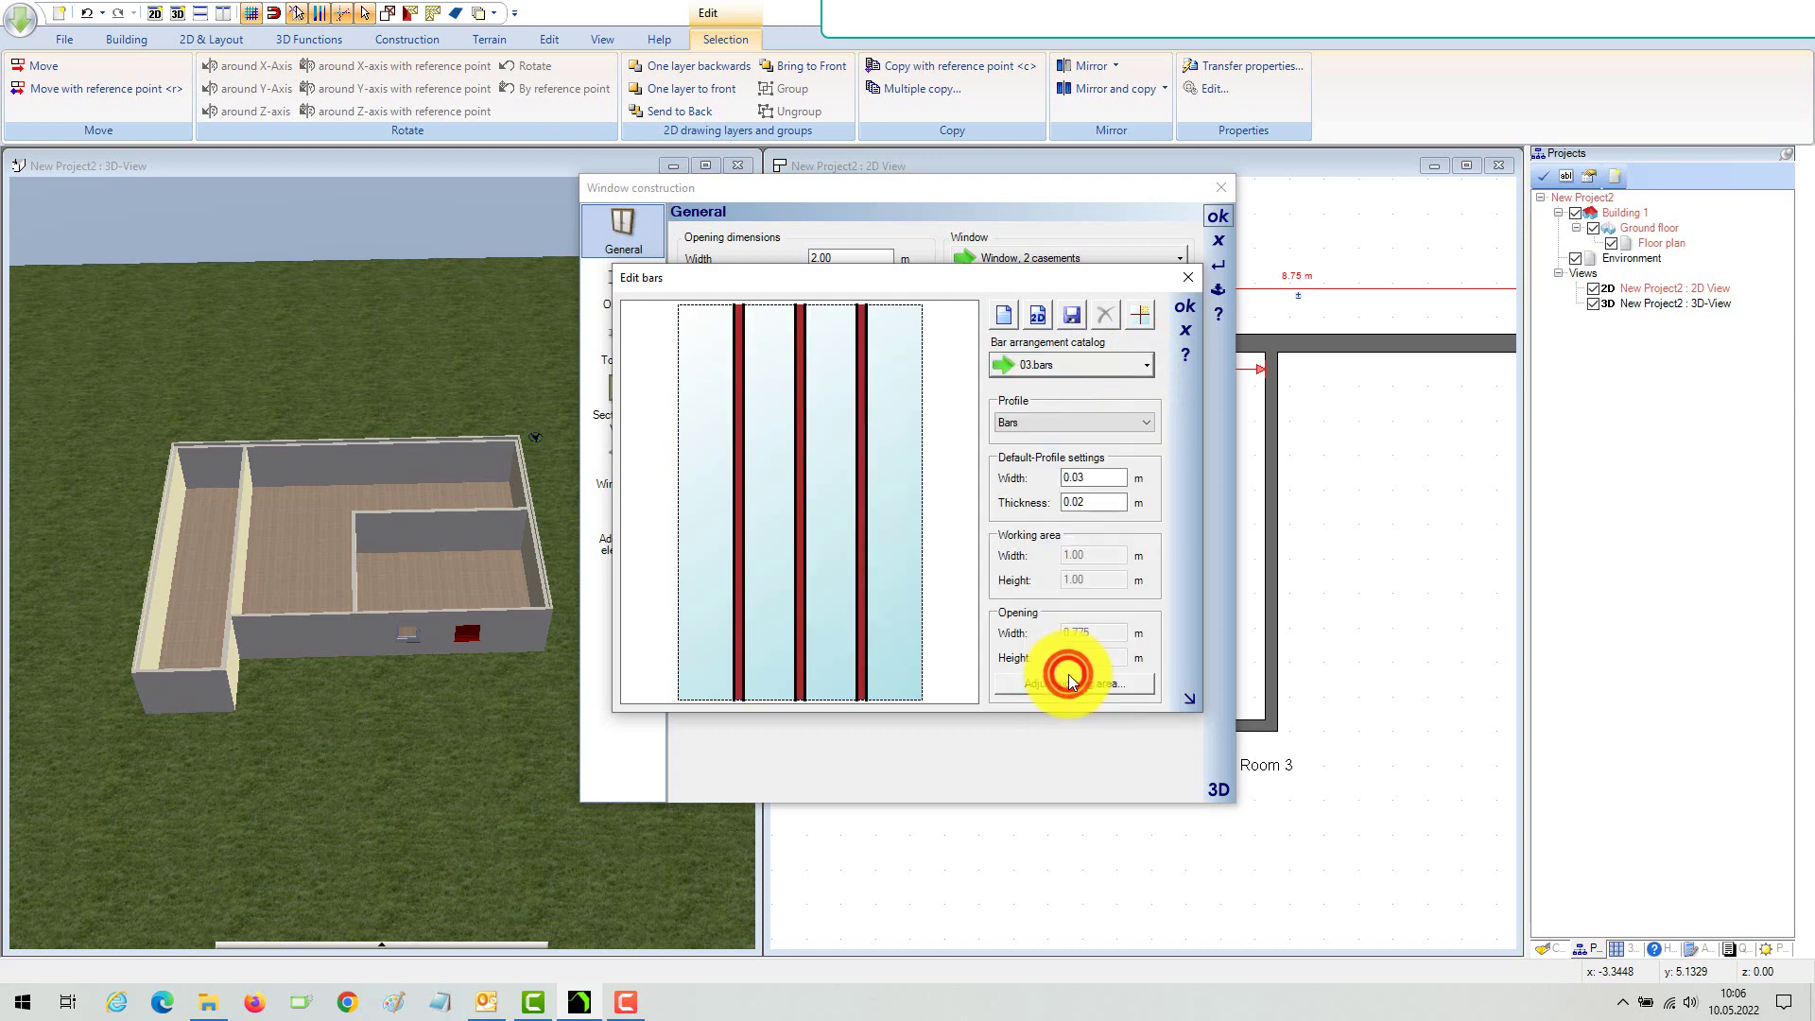
click(1141, 366)
scroll(1063, 629, down, 2)
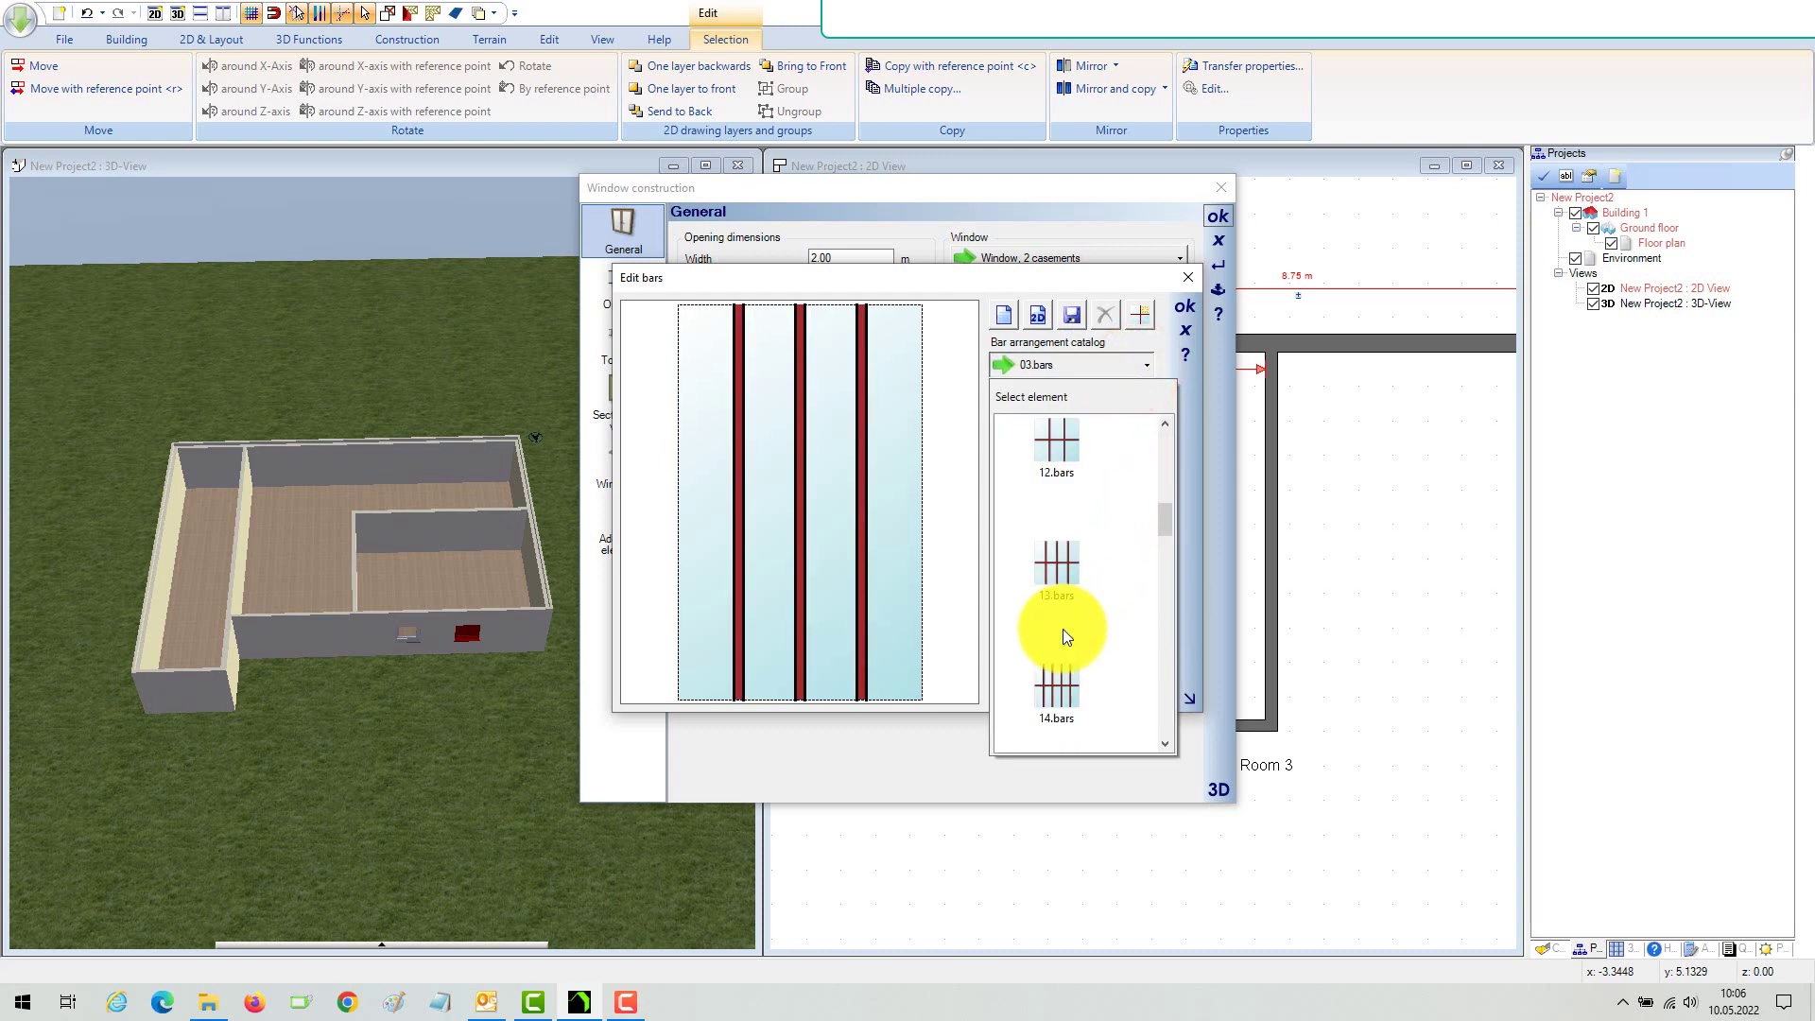
scroll(1071, 670, down, 5)
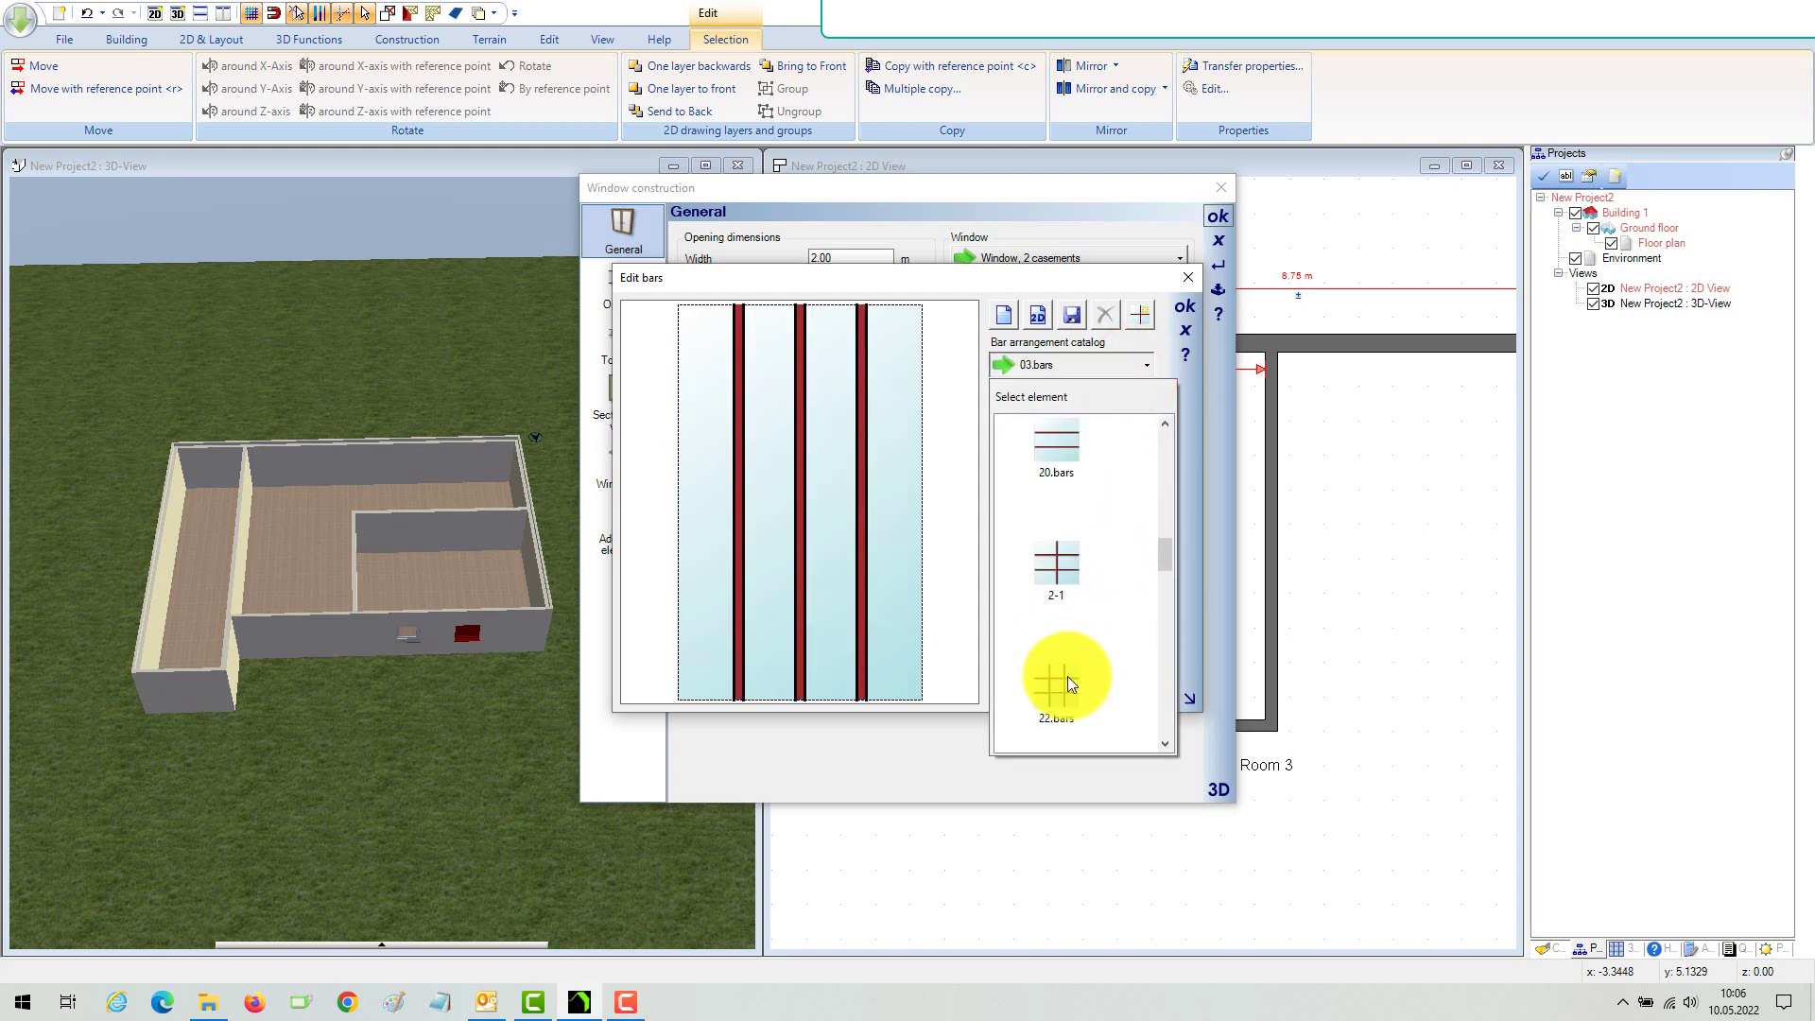
click(1059, 575)
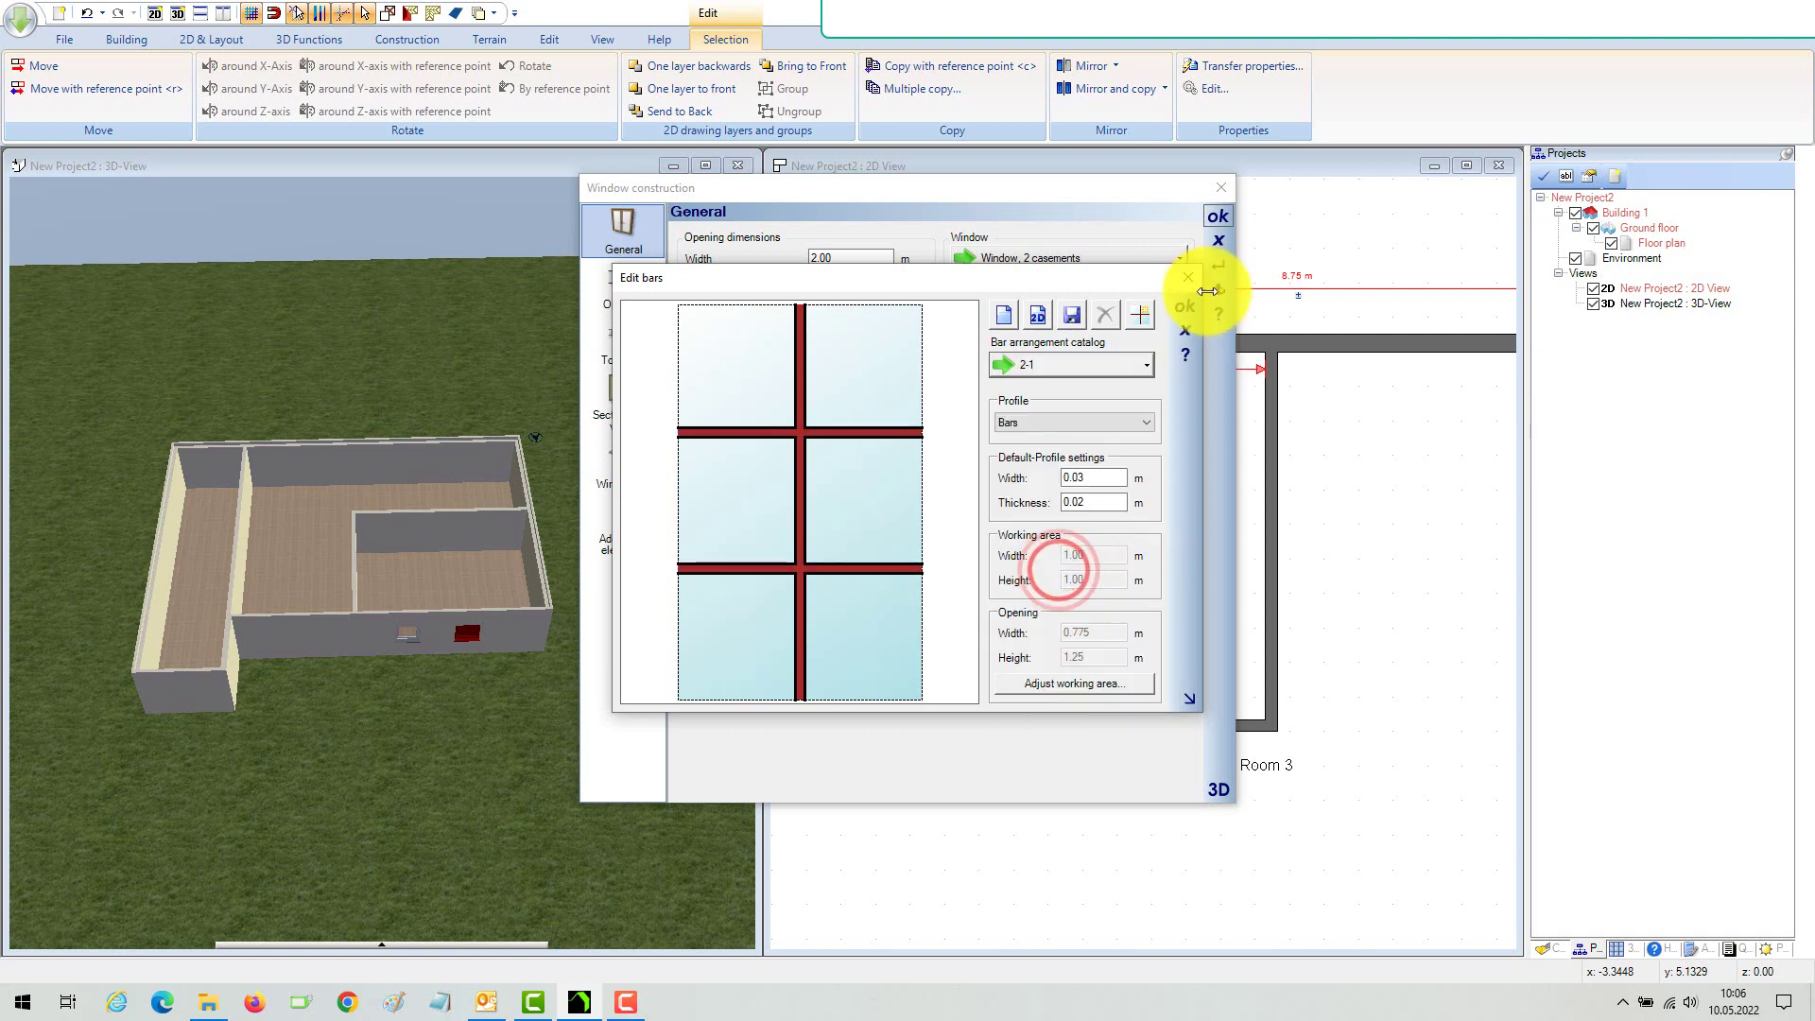
click(1184, 308)
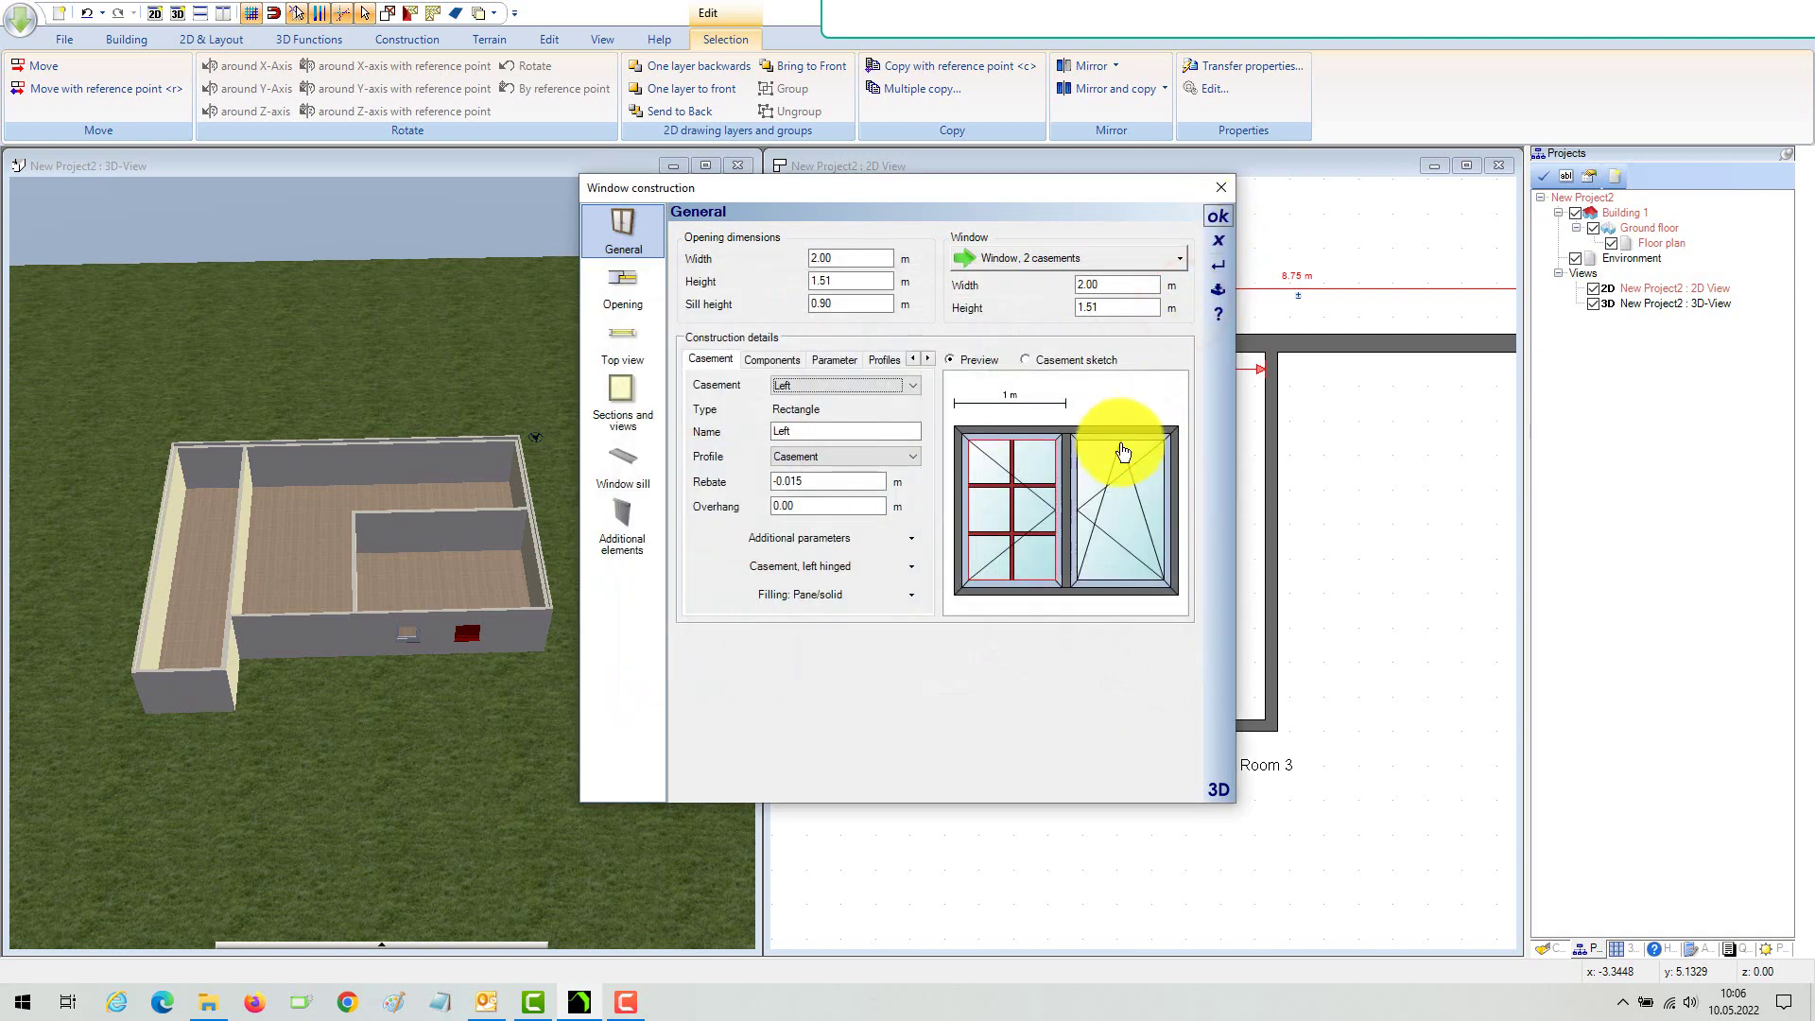
Step: Give the right casement the 22.bars glazing-bar grid
click(1108, 506)
double_click(1150, 517)
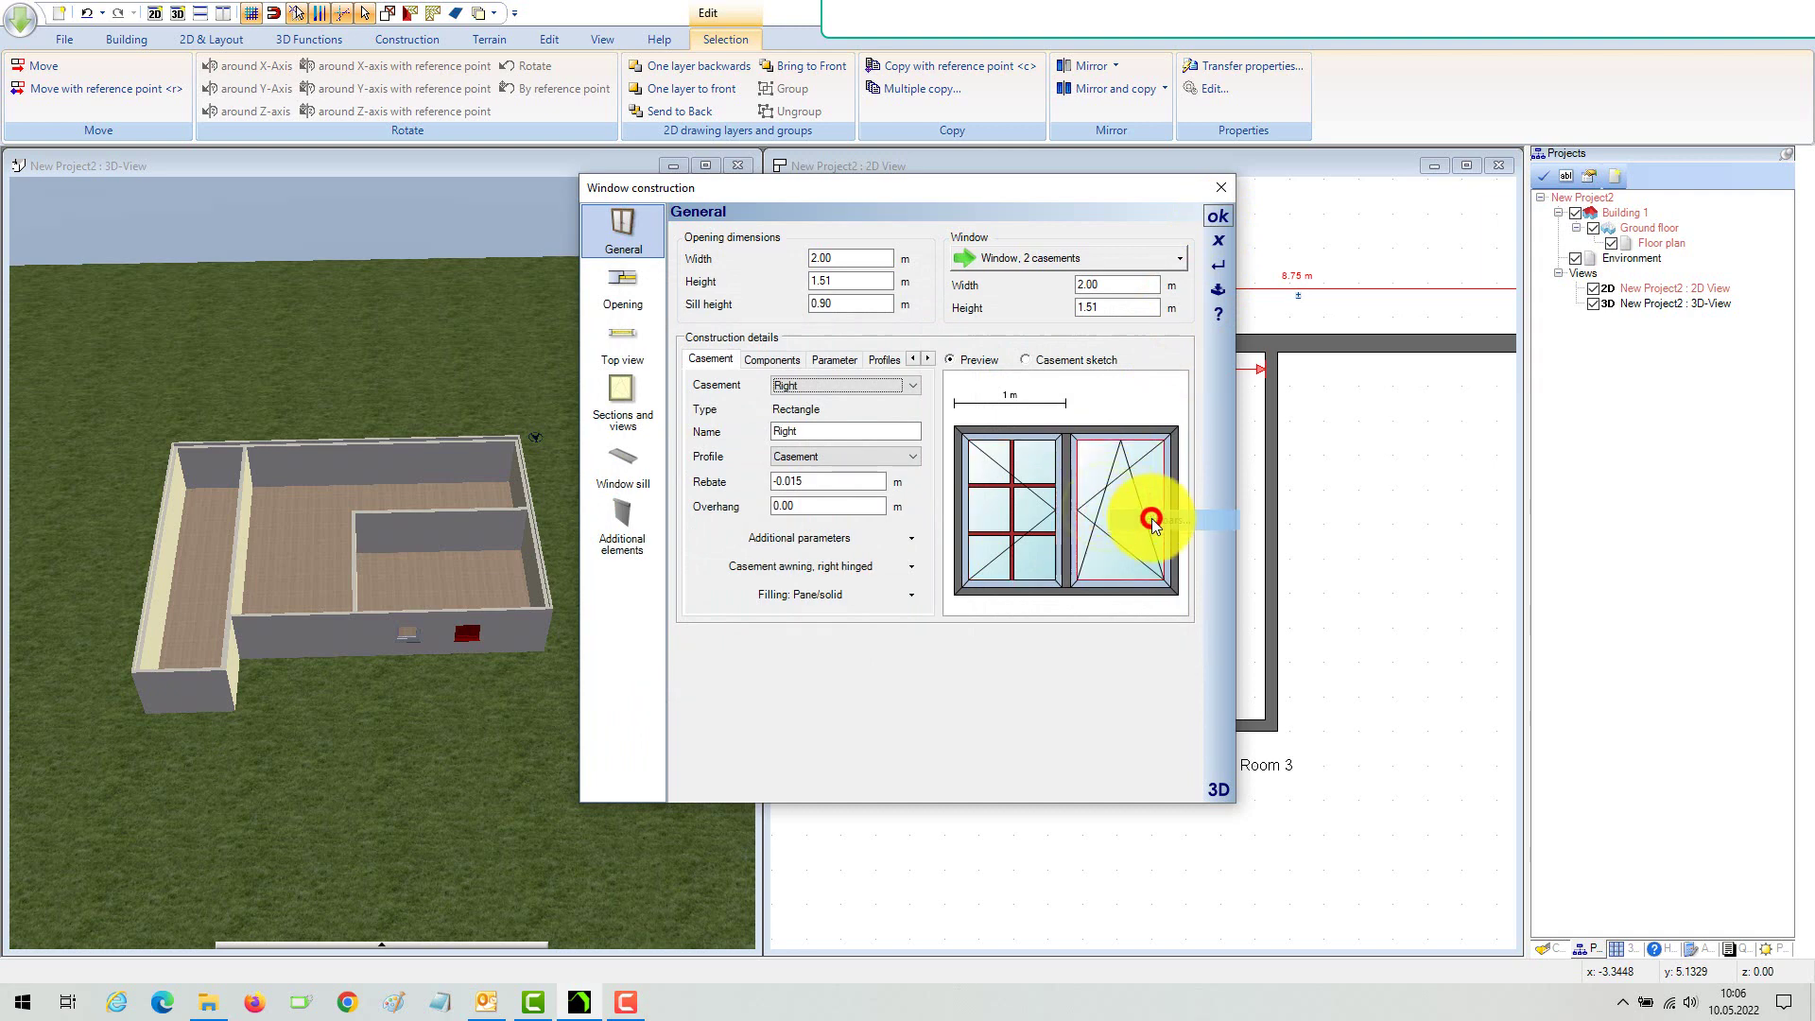
click(1136, 368)
drag(1163, 457, 1159, 568)
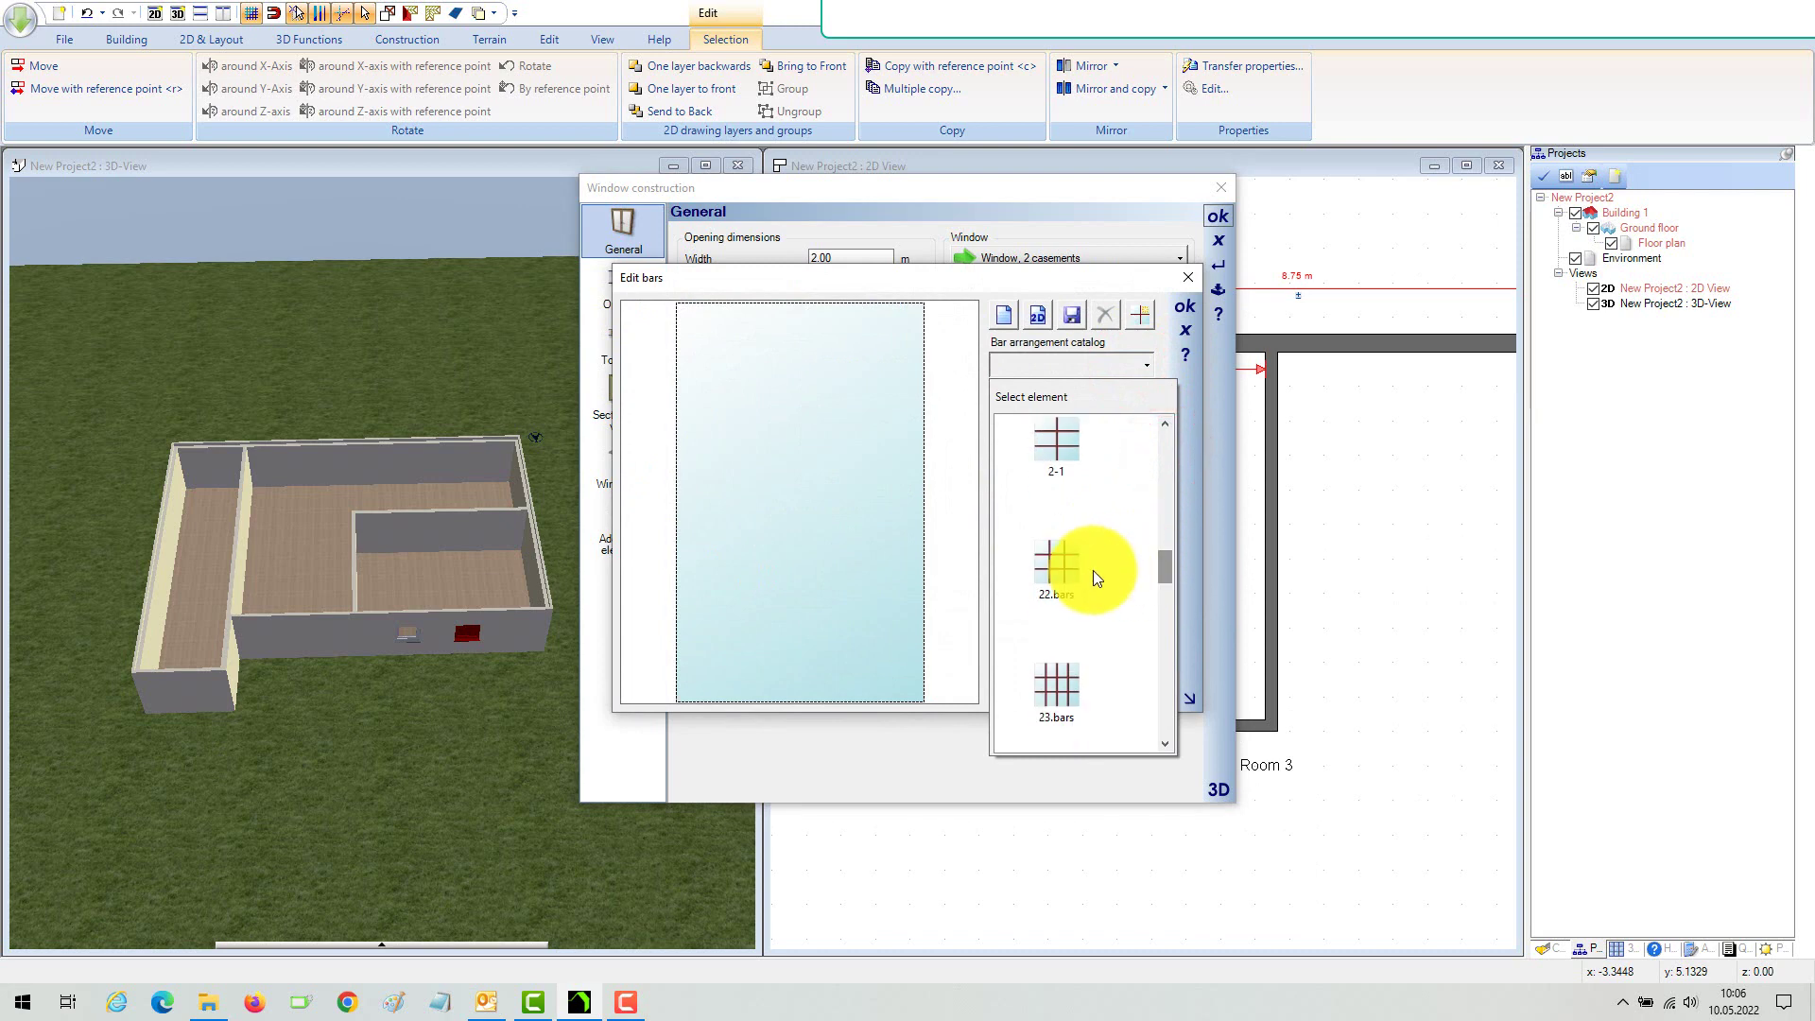
click(1065, 570)
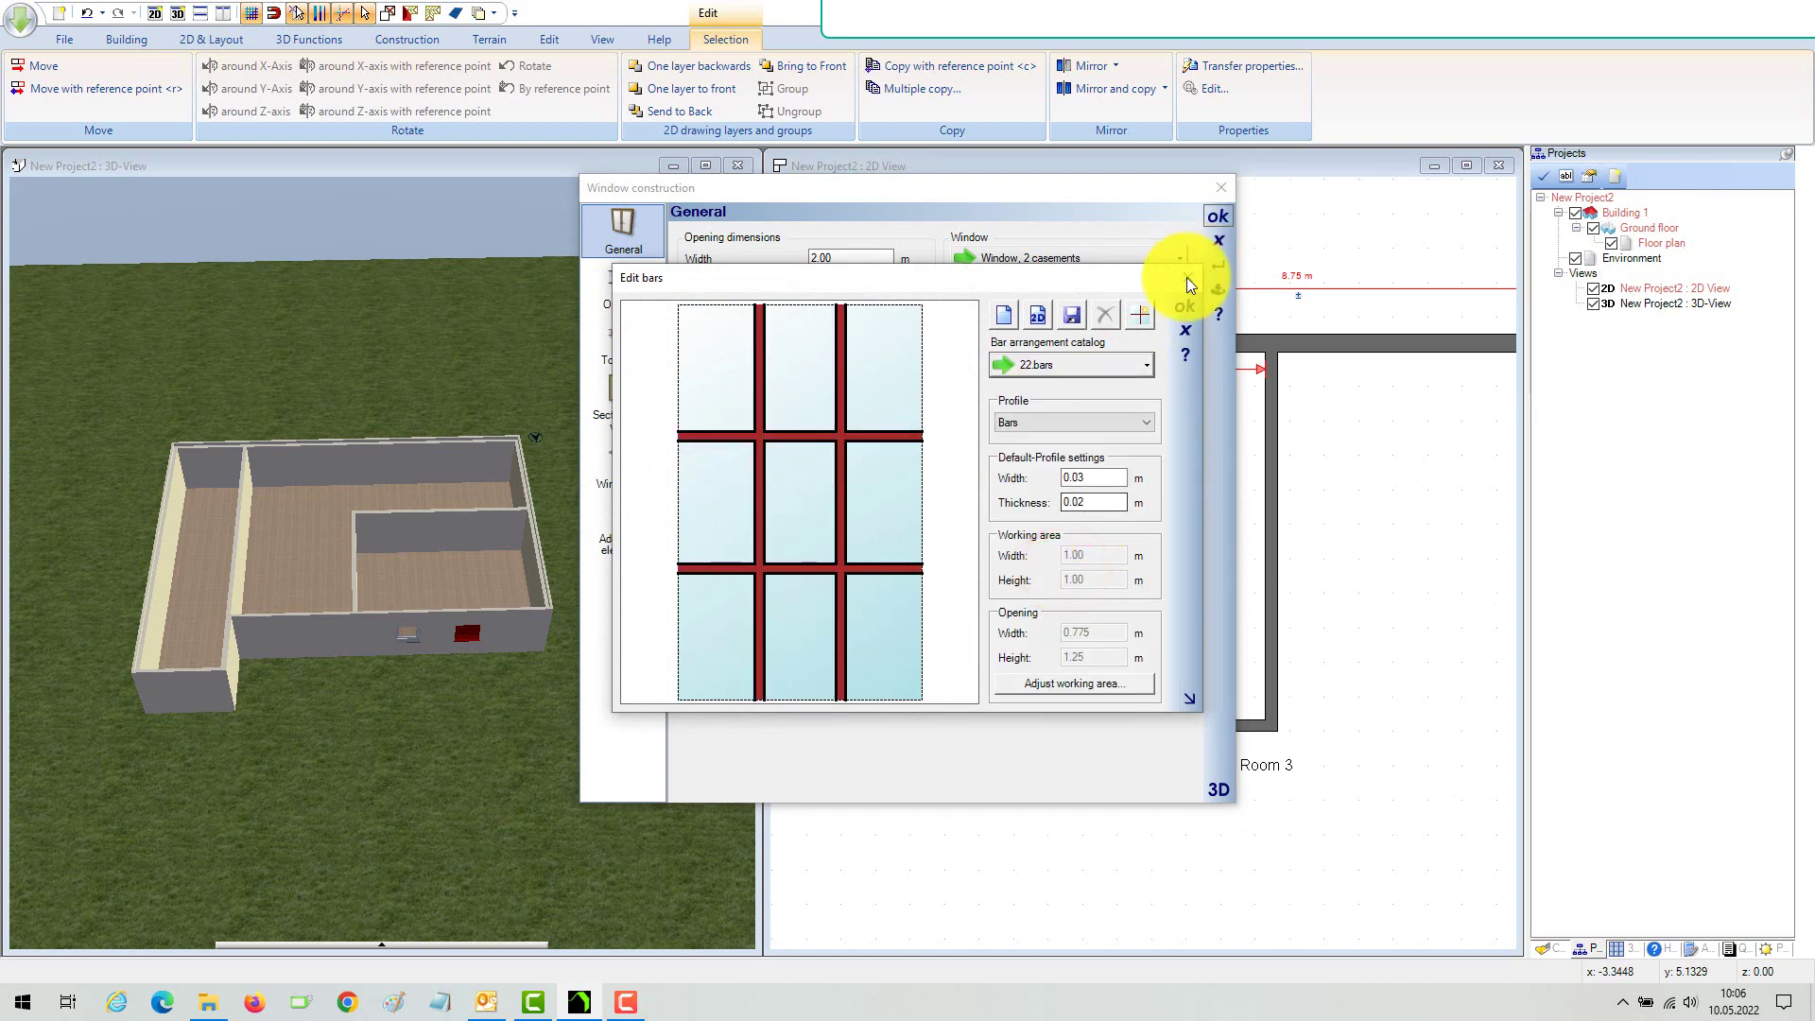
click(1187, 307)
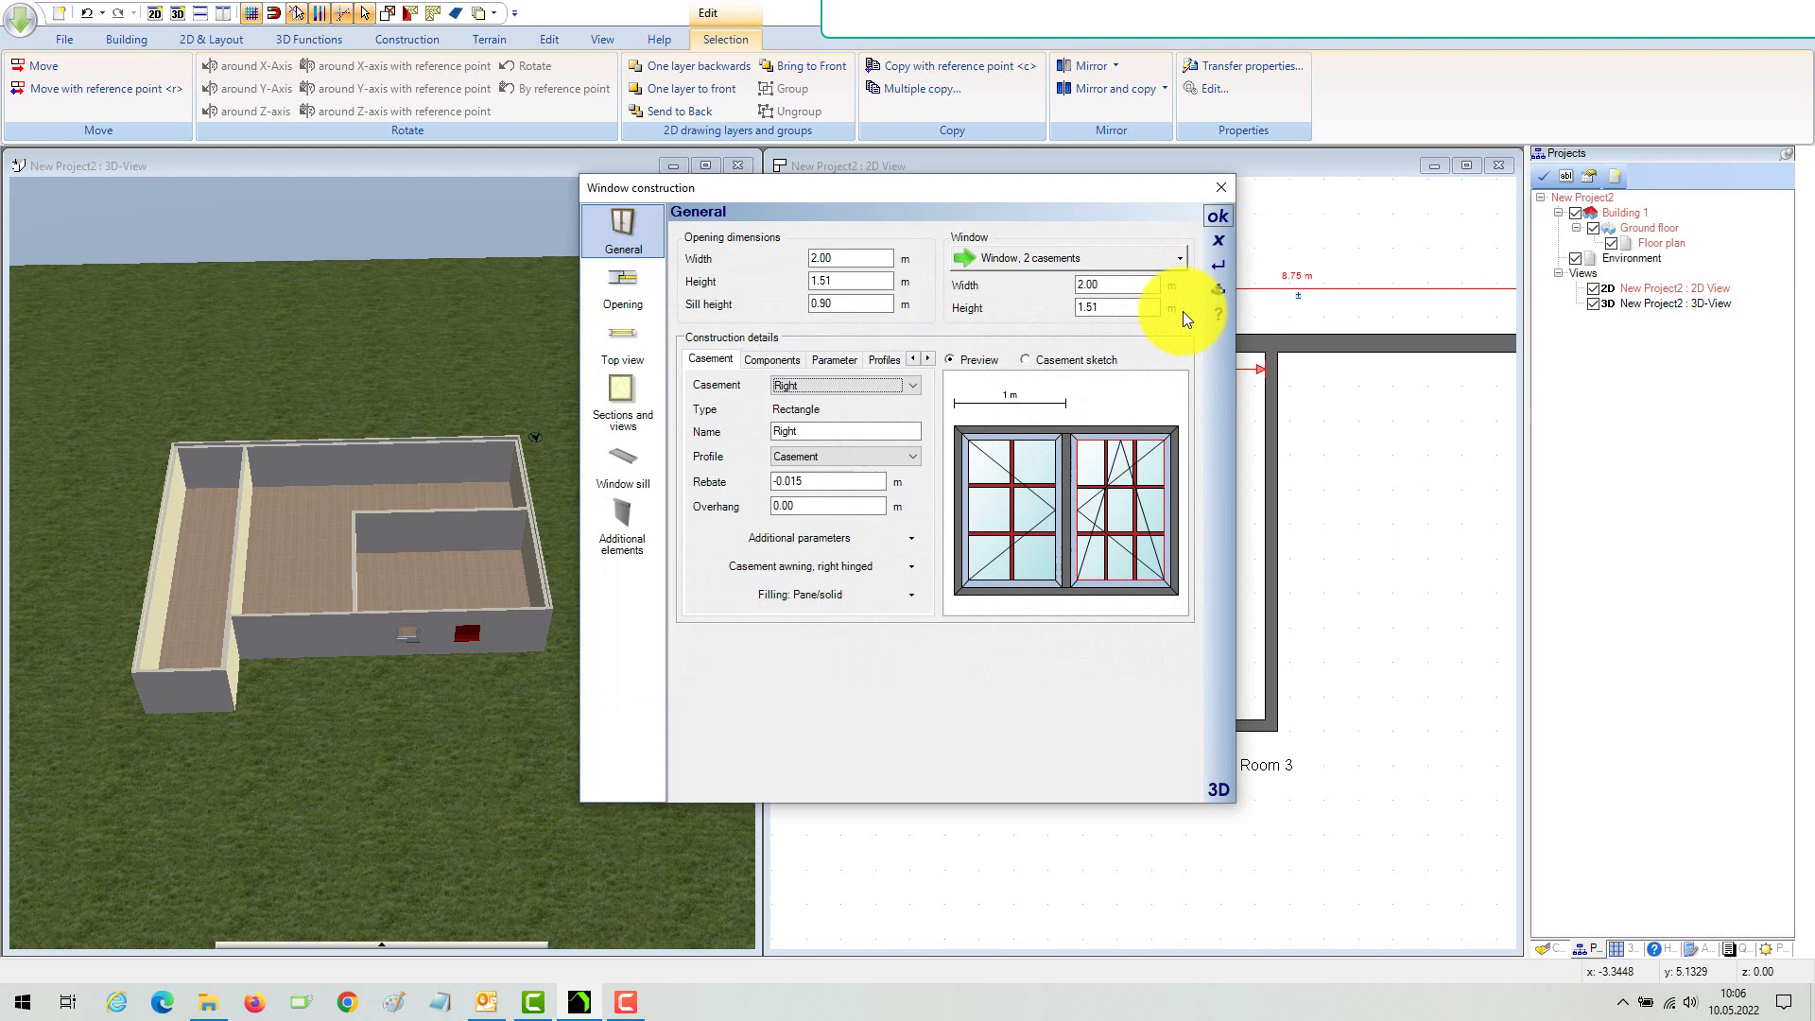
Step: Apply the barred two-casement window and select it in the 3D model
click(1219, 216)
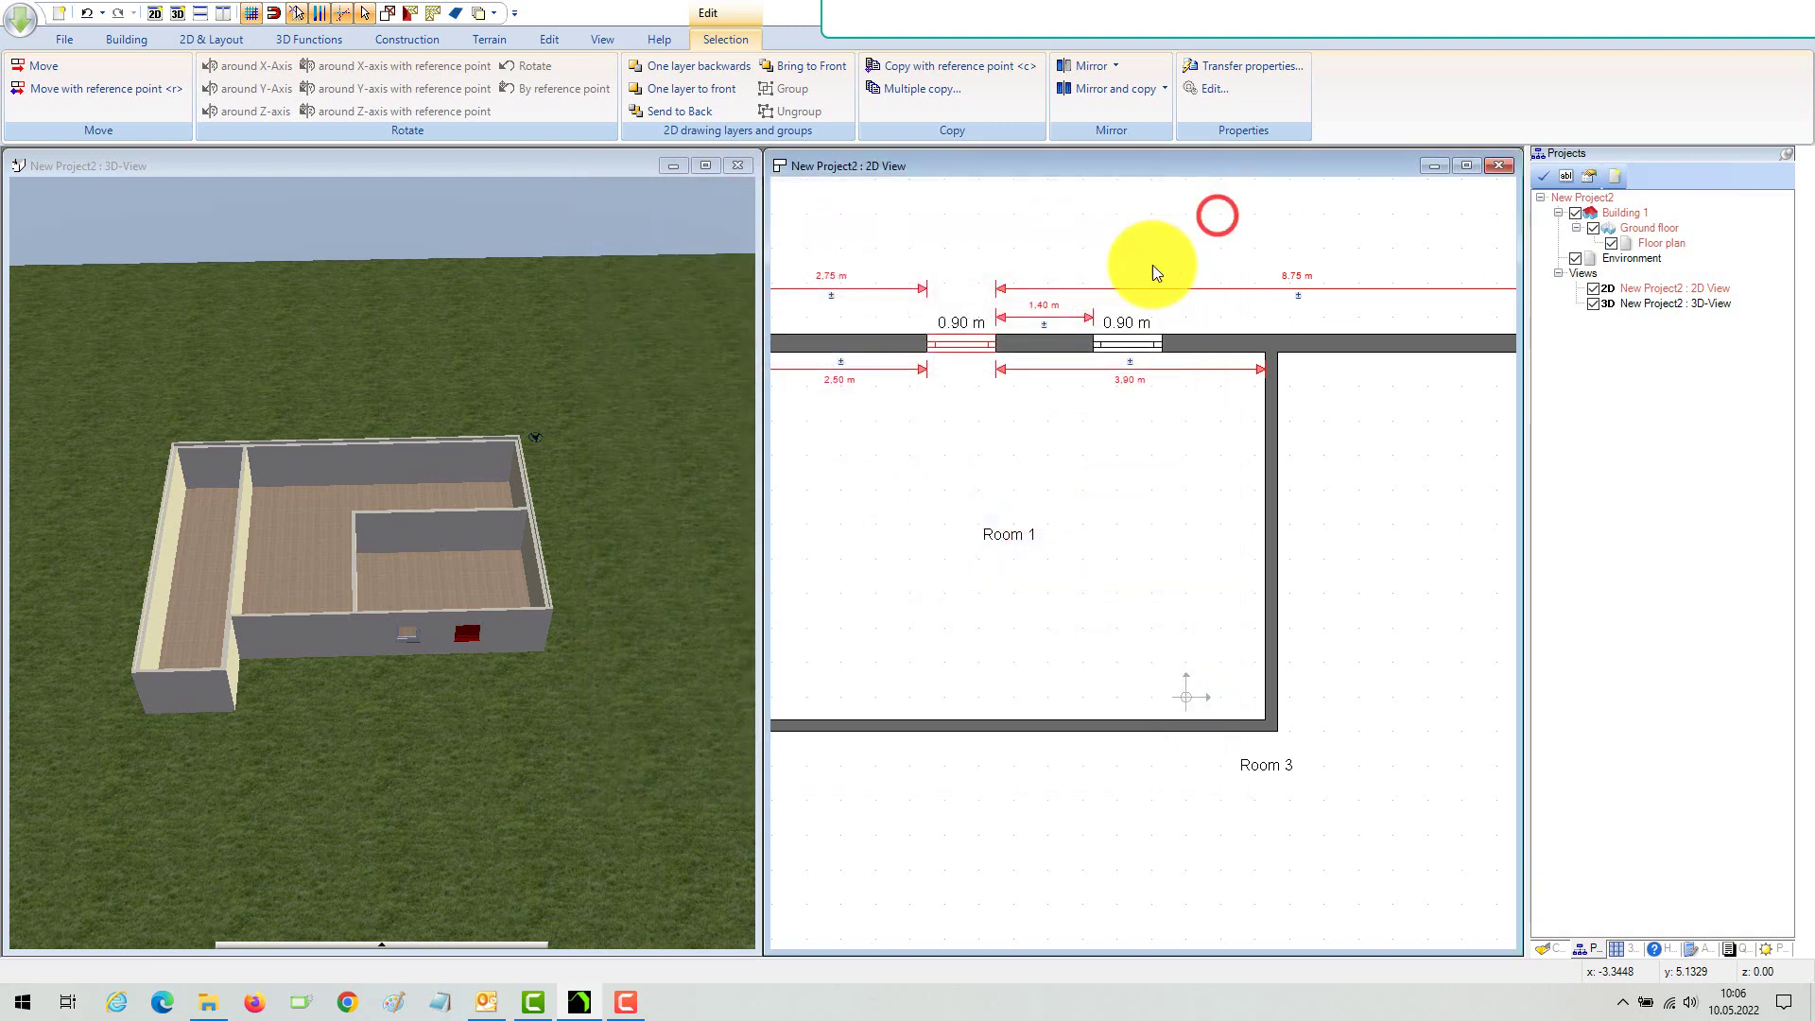
drag(637, 519, 598, 543)
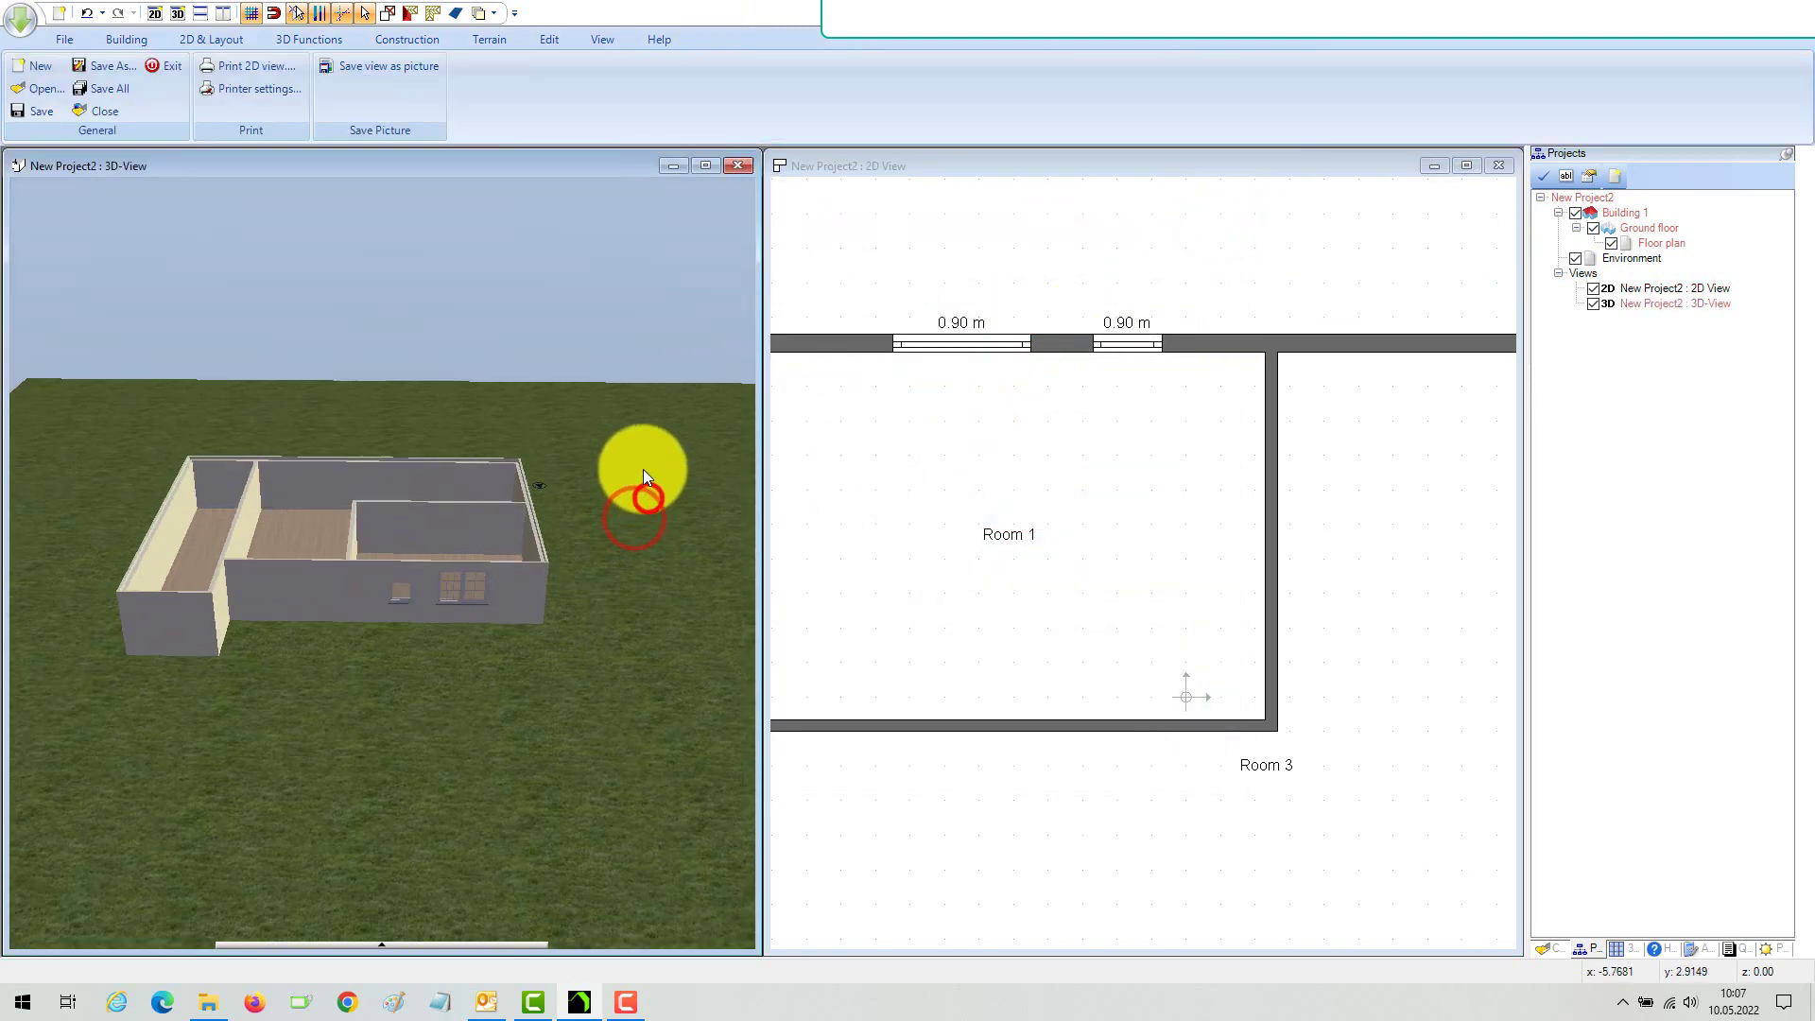
click(509, 573)
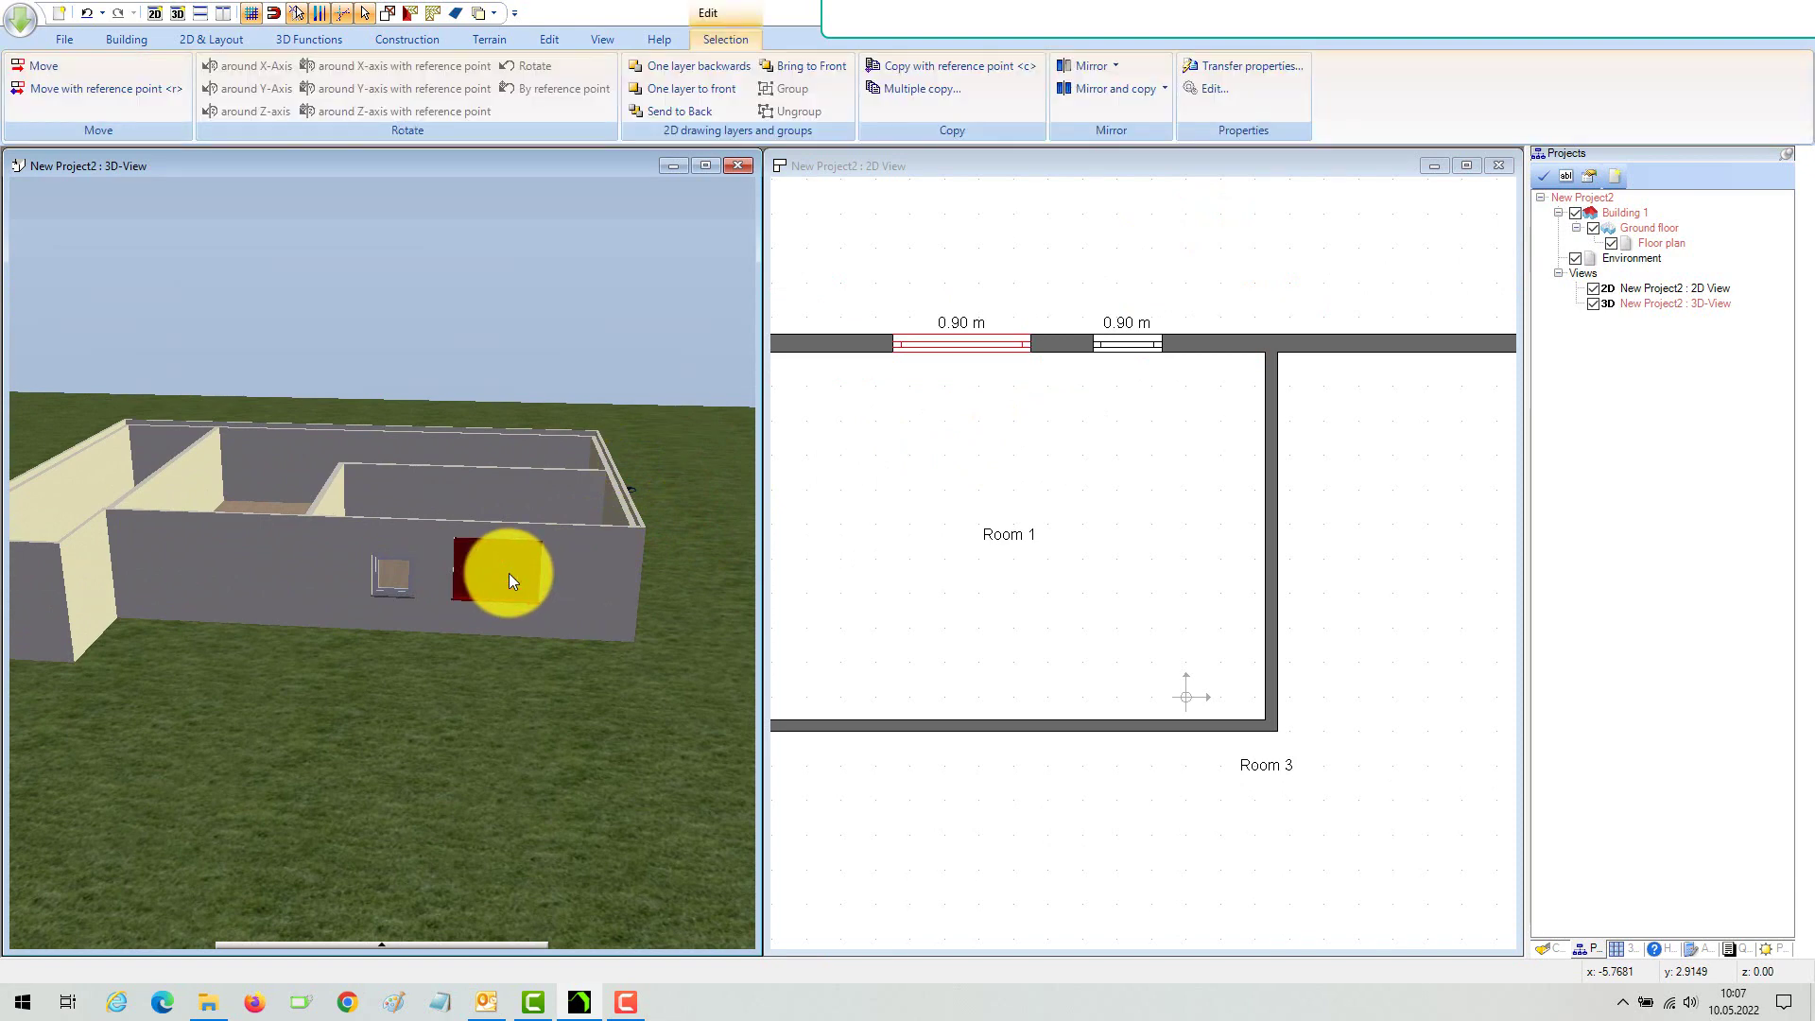
scroll(1062, 439, down, 3)
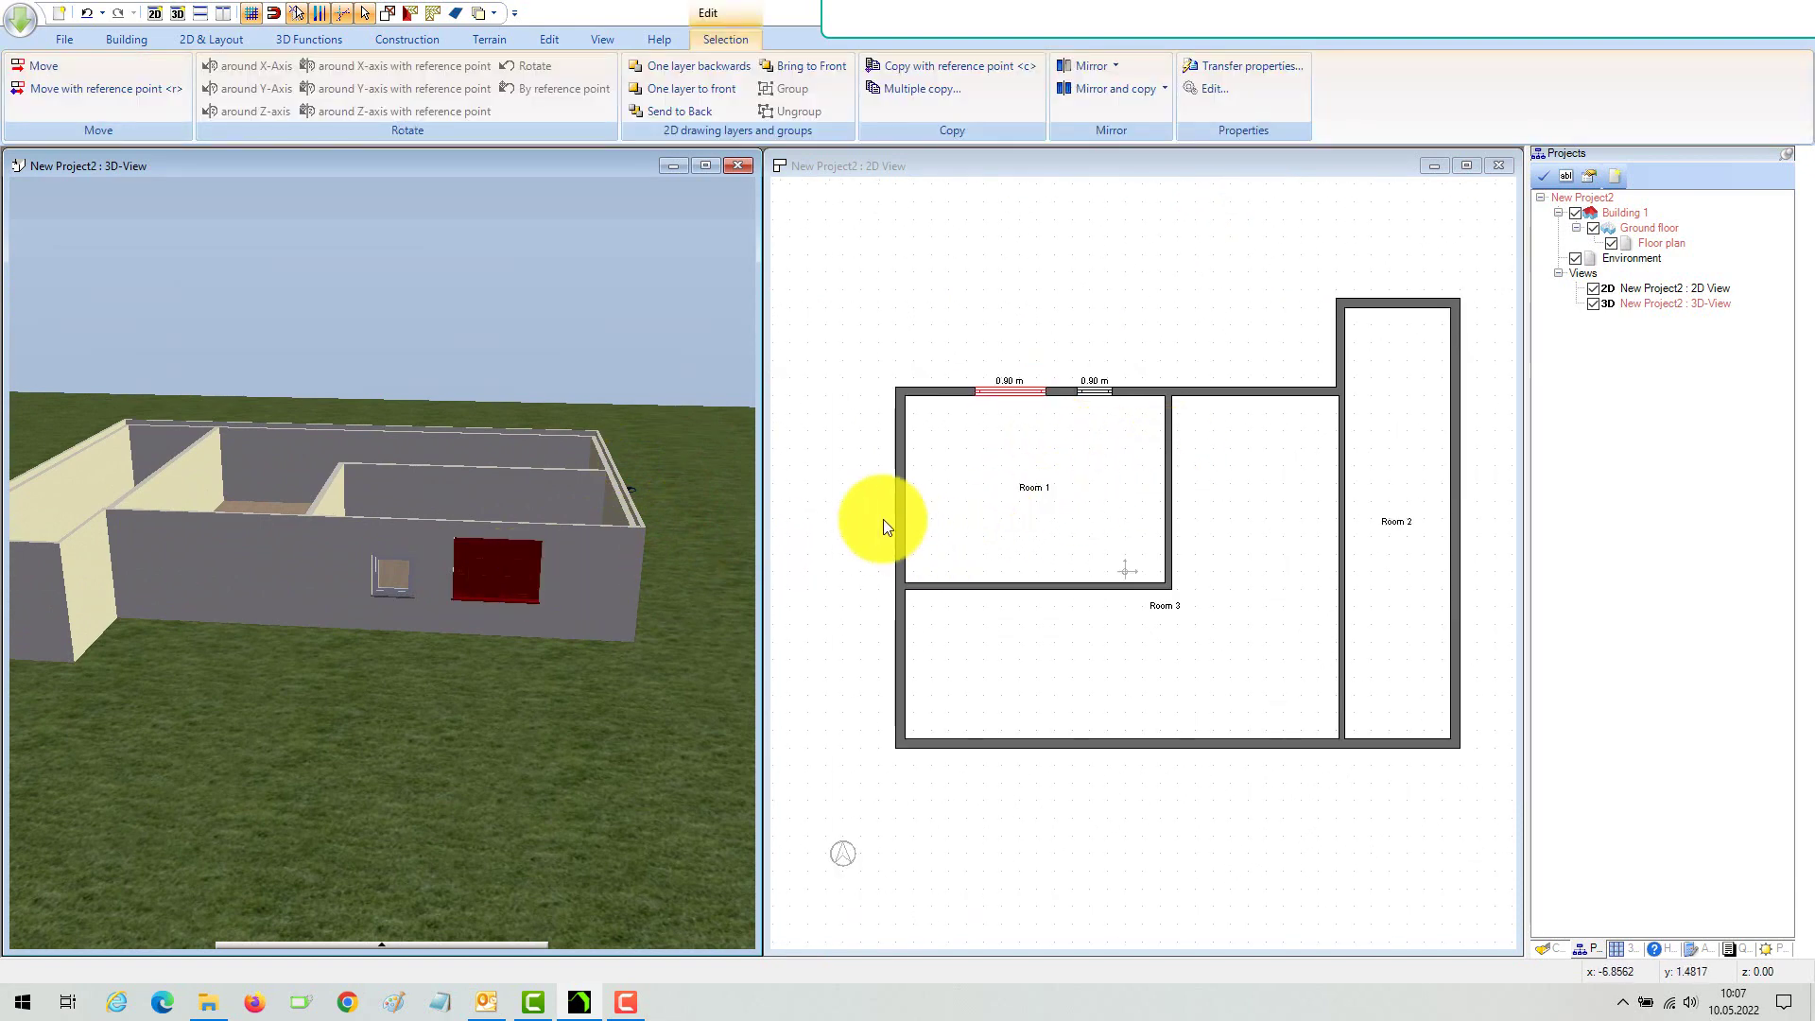
Step: Place copies of the window in the left walls of Rooms 1 and 3 and Room 2's right wall
key(ctrl+c)
key(ctrl+v)
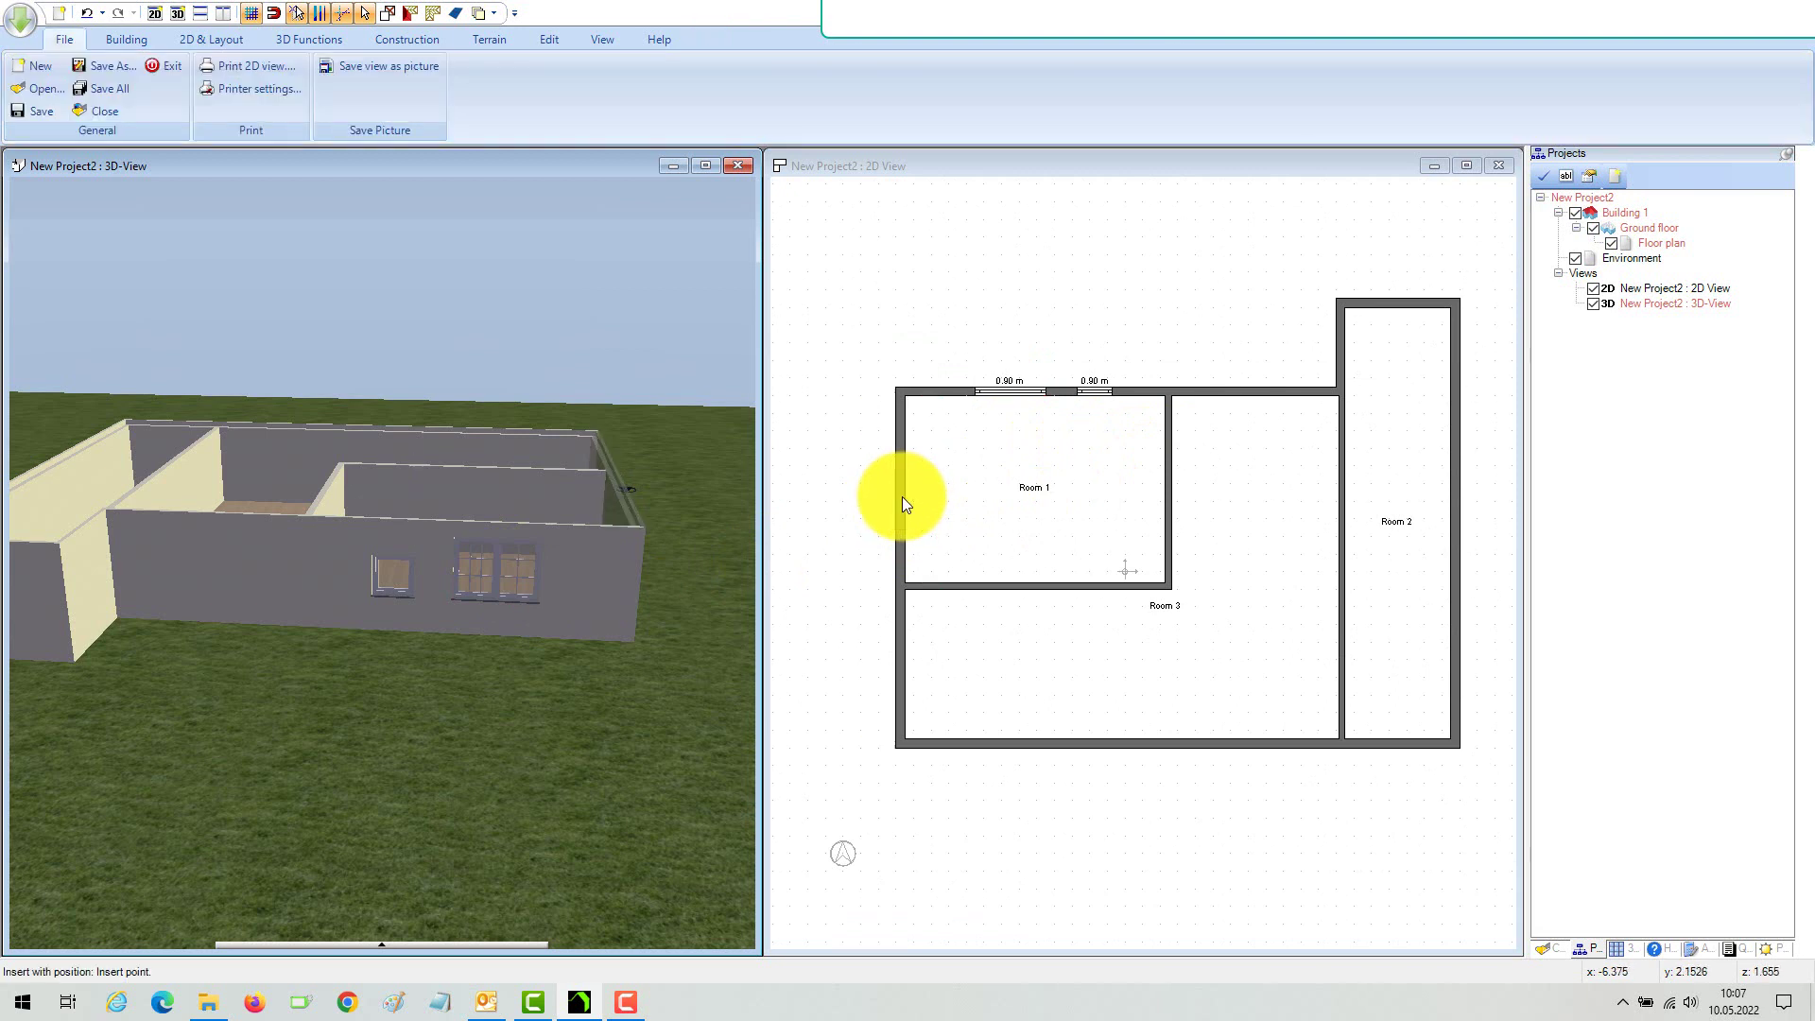
click(902, 500)
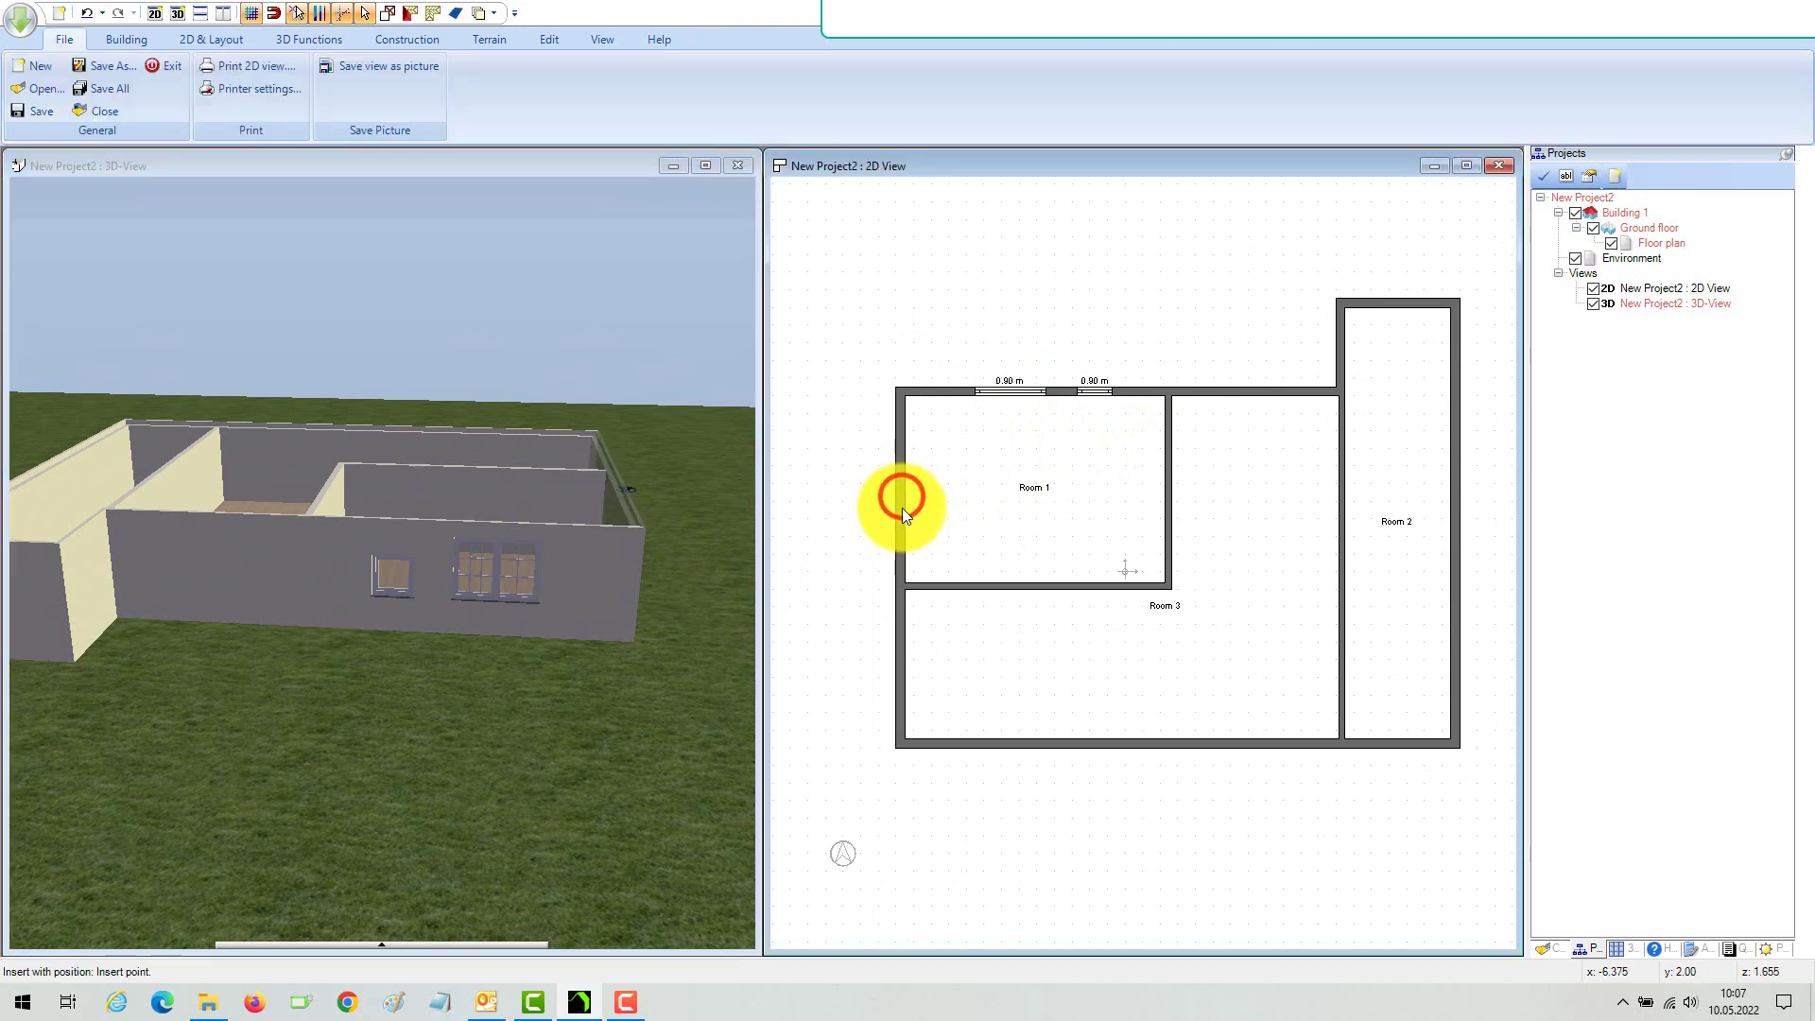
click(903, 667)
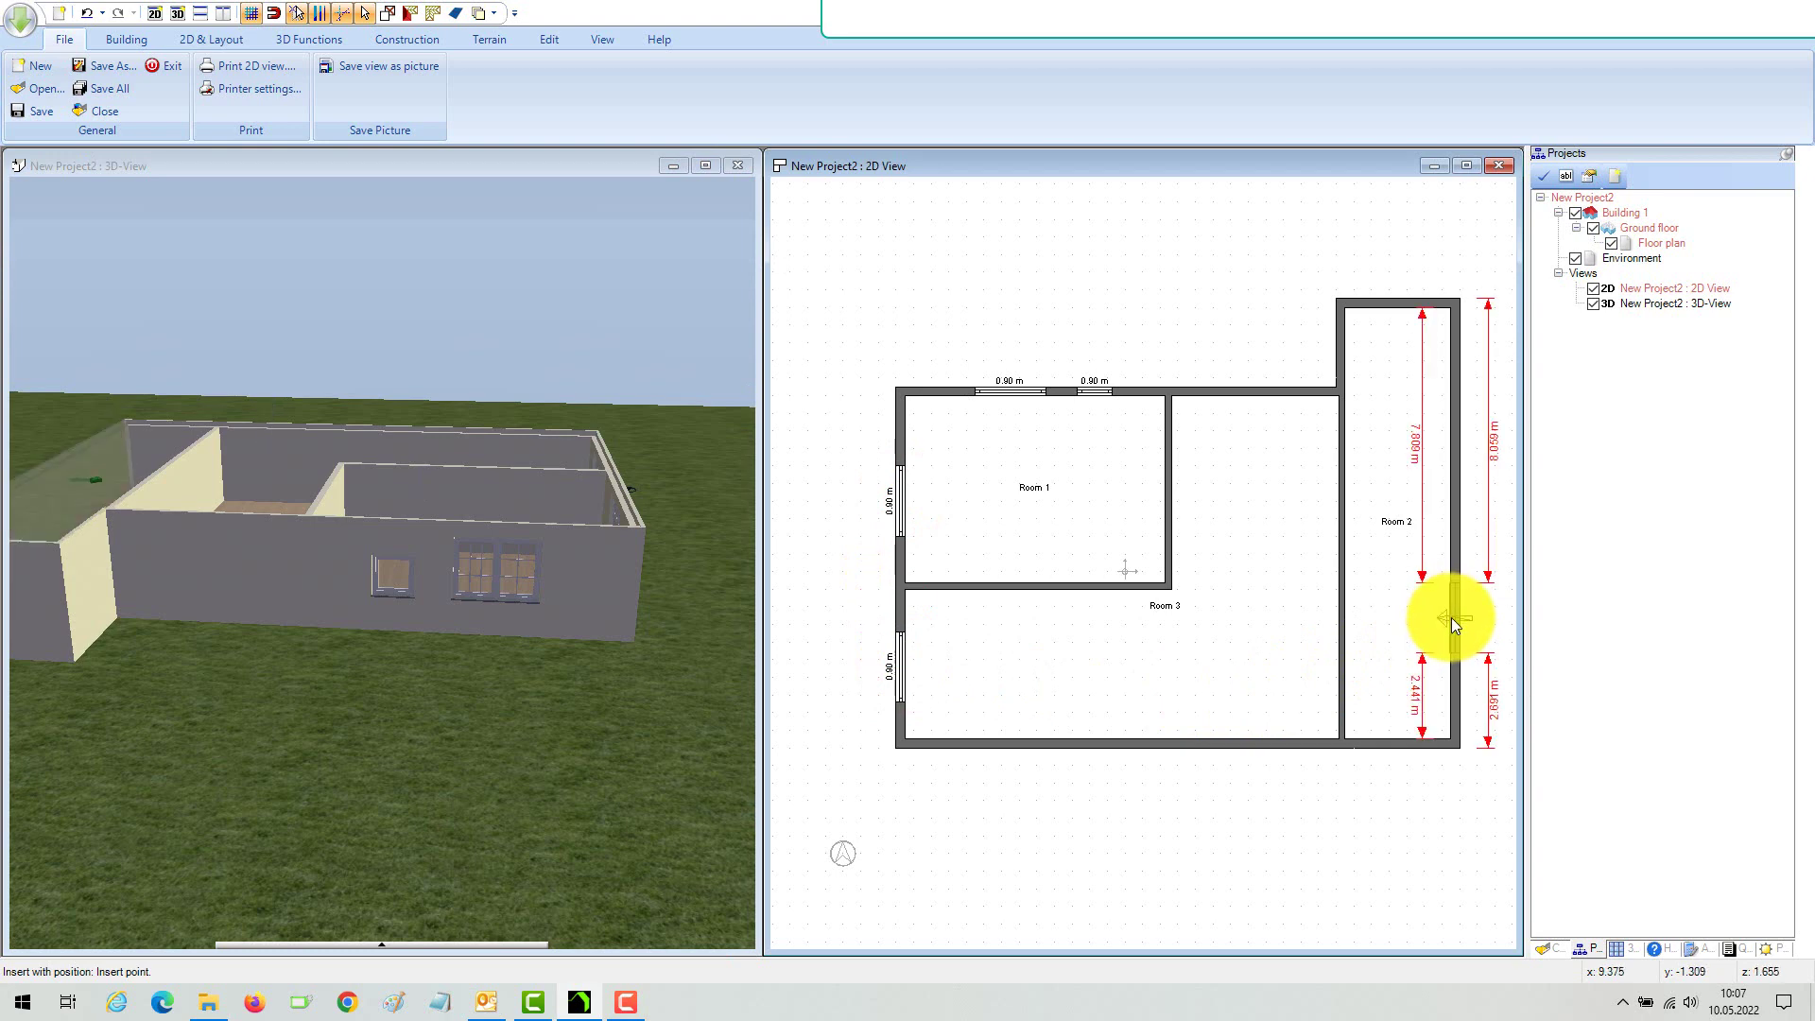
click(1448, 620)
Step: Cancel the pending window preview and quit the window insertion tool
right_click(1307, 624)
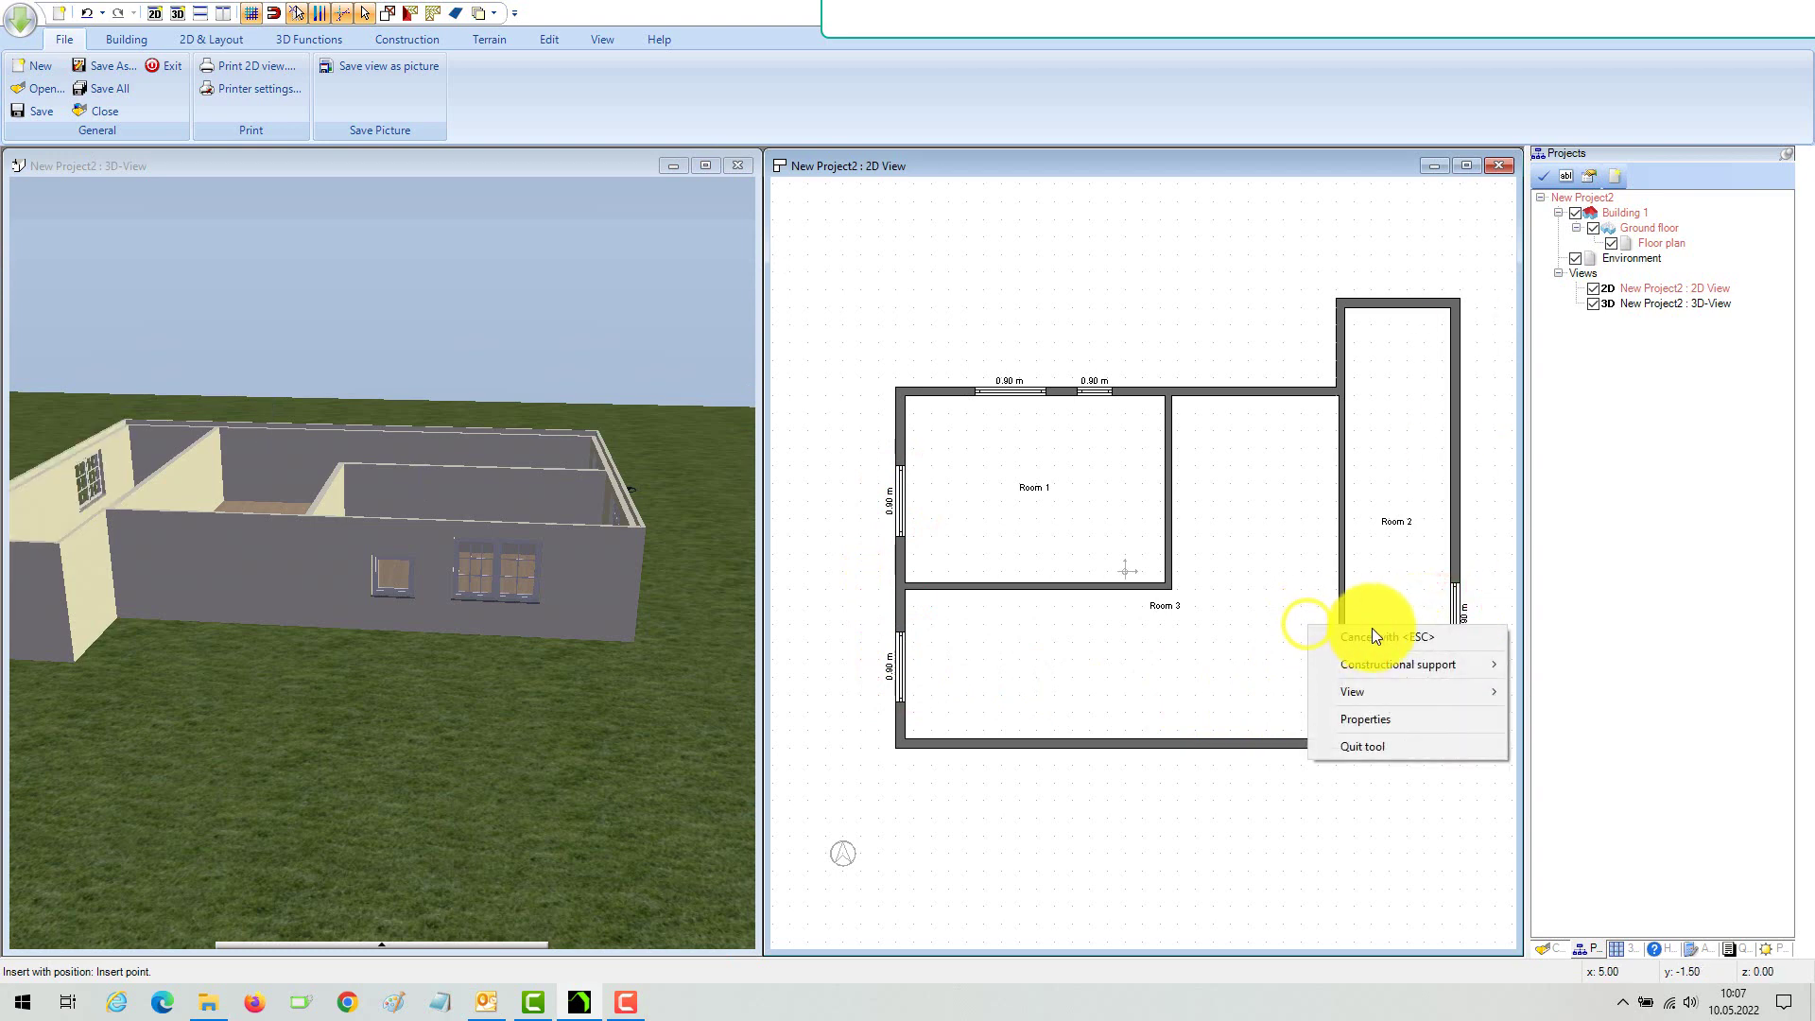
click(1400, 637)
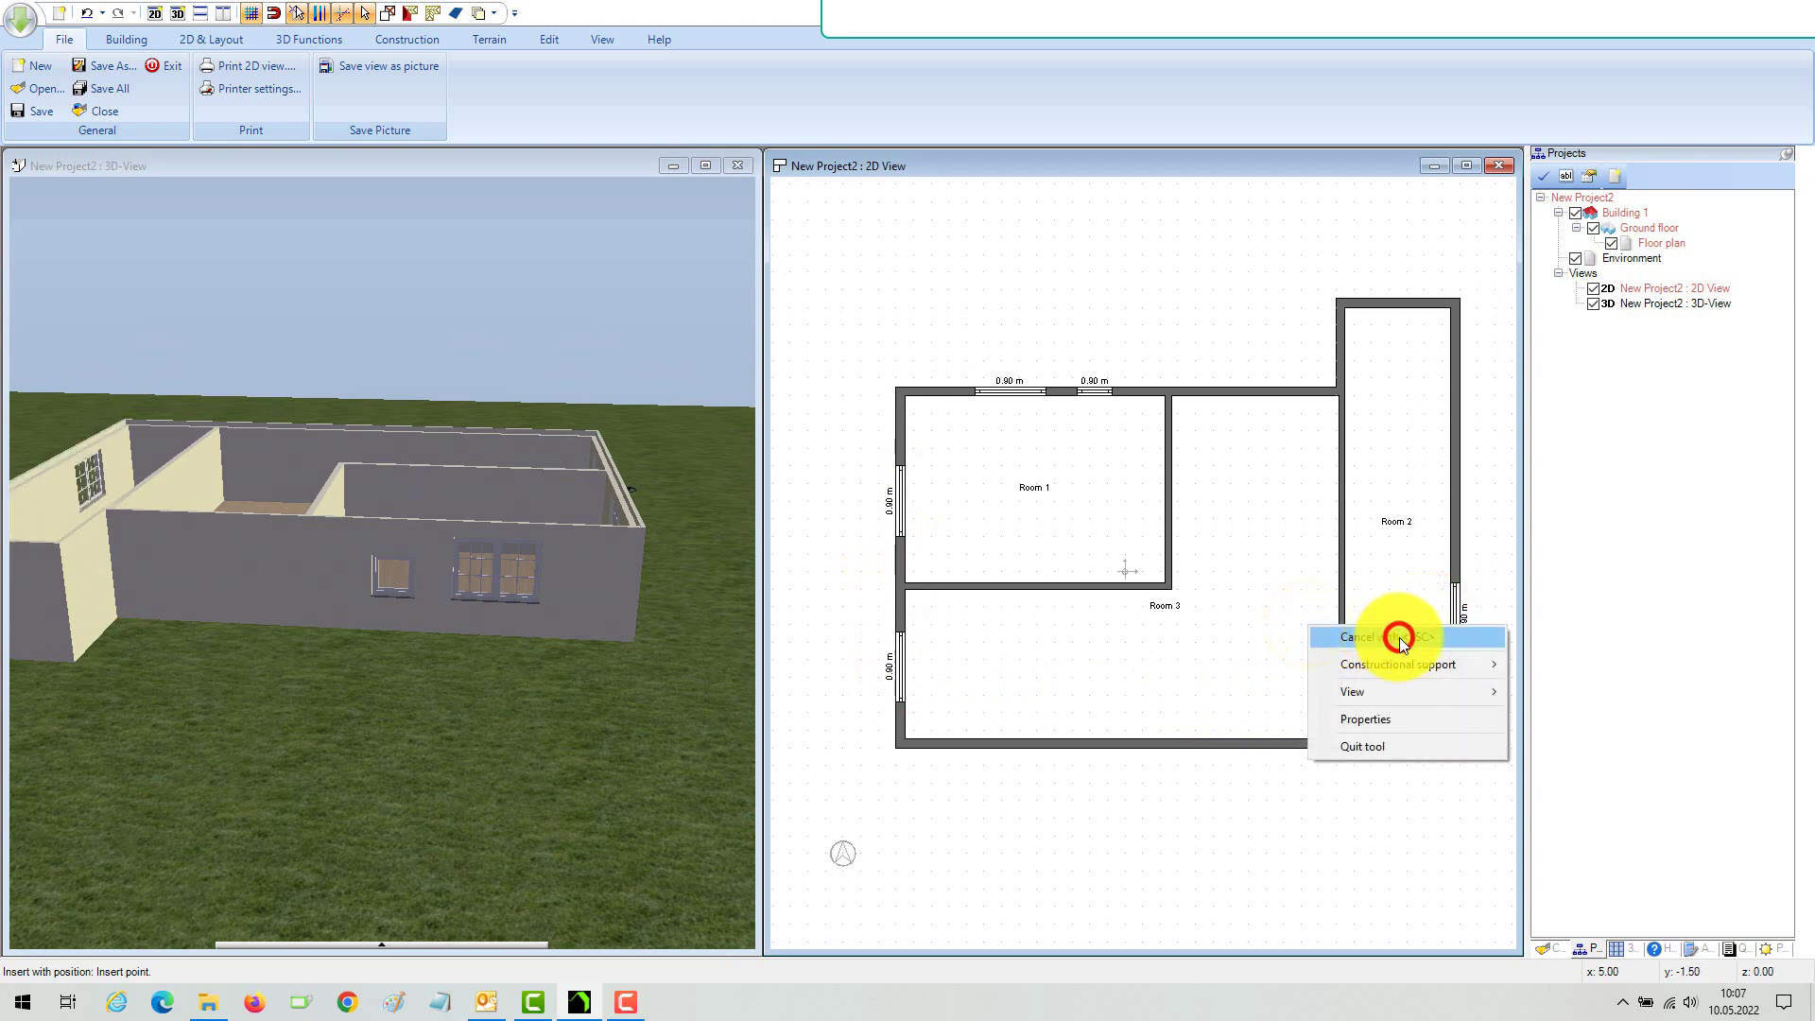
right_click(1136, 305)
click(1202, 424)
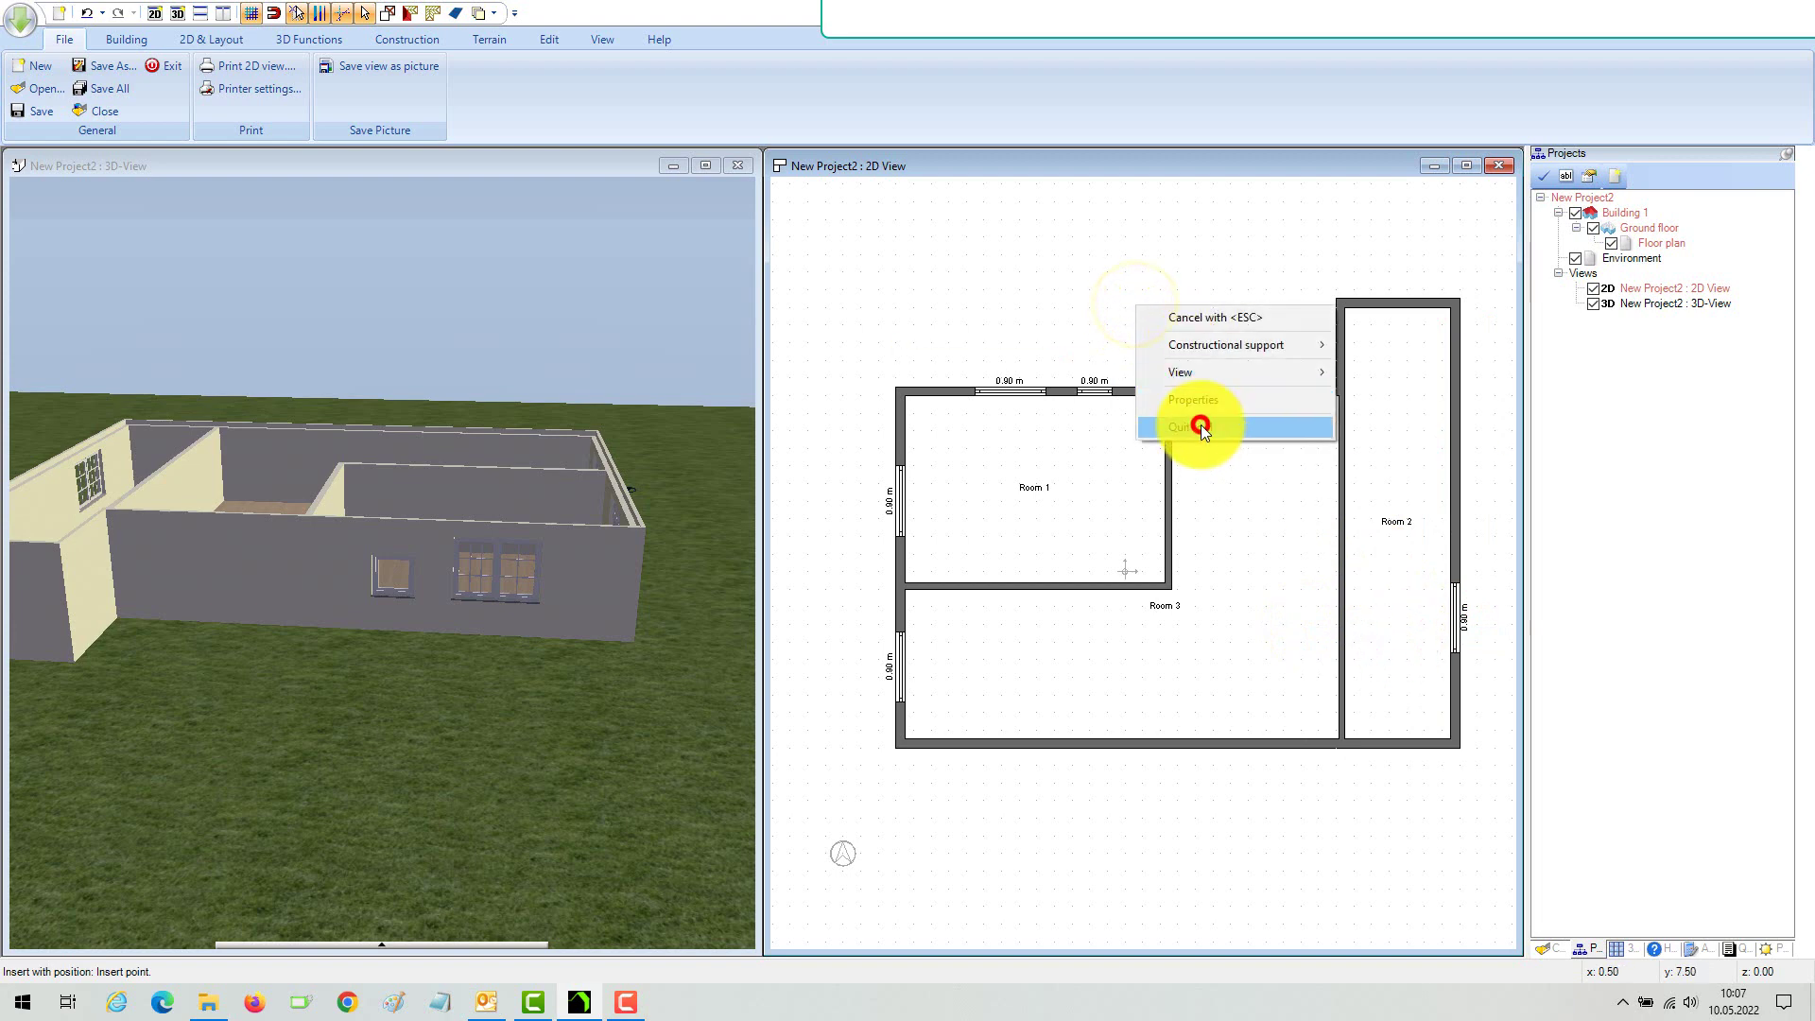
click(1123, 316)
click(629, 329)
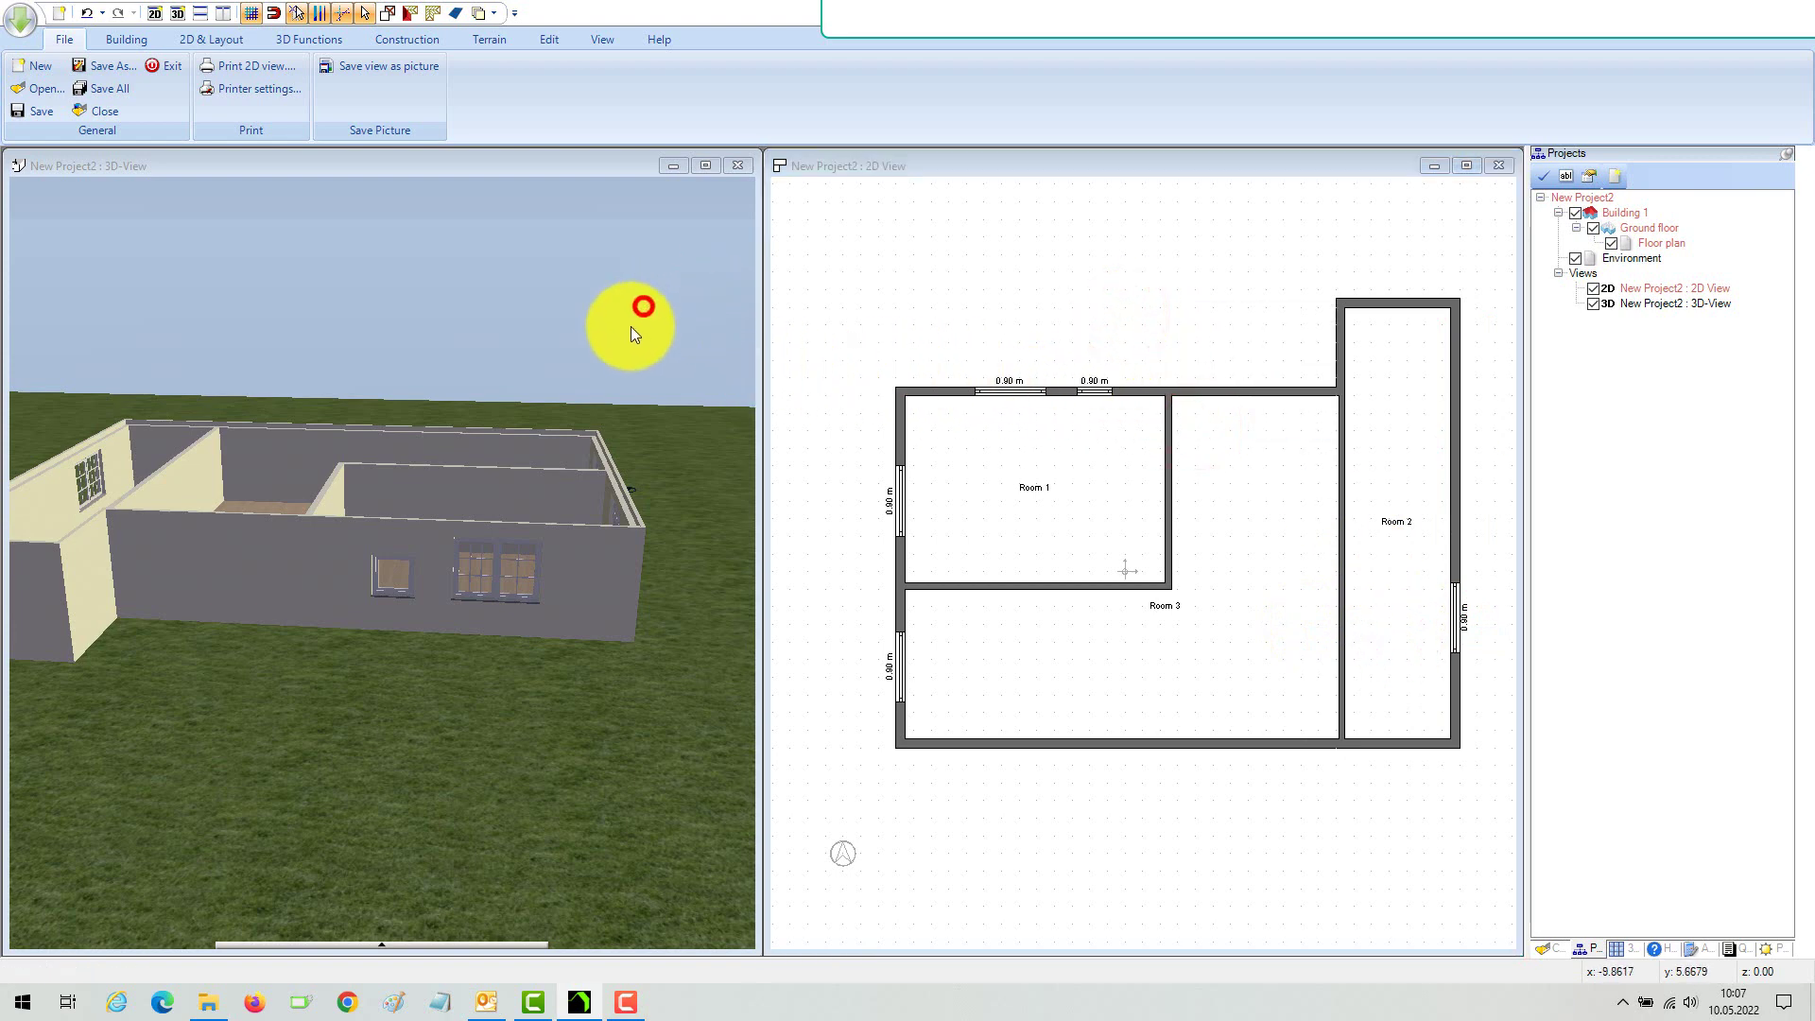
Step: Zoom into the rooms, show the Building tools, and dismiss the Door insertion options
drag(625, 329, 631, 399)
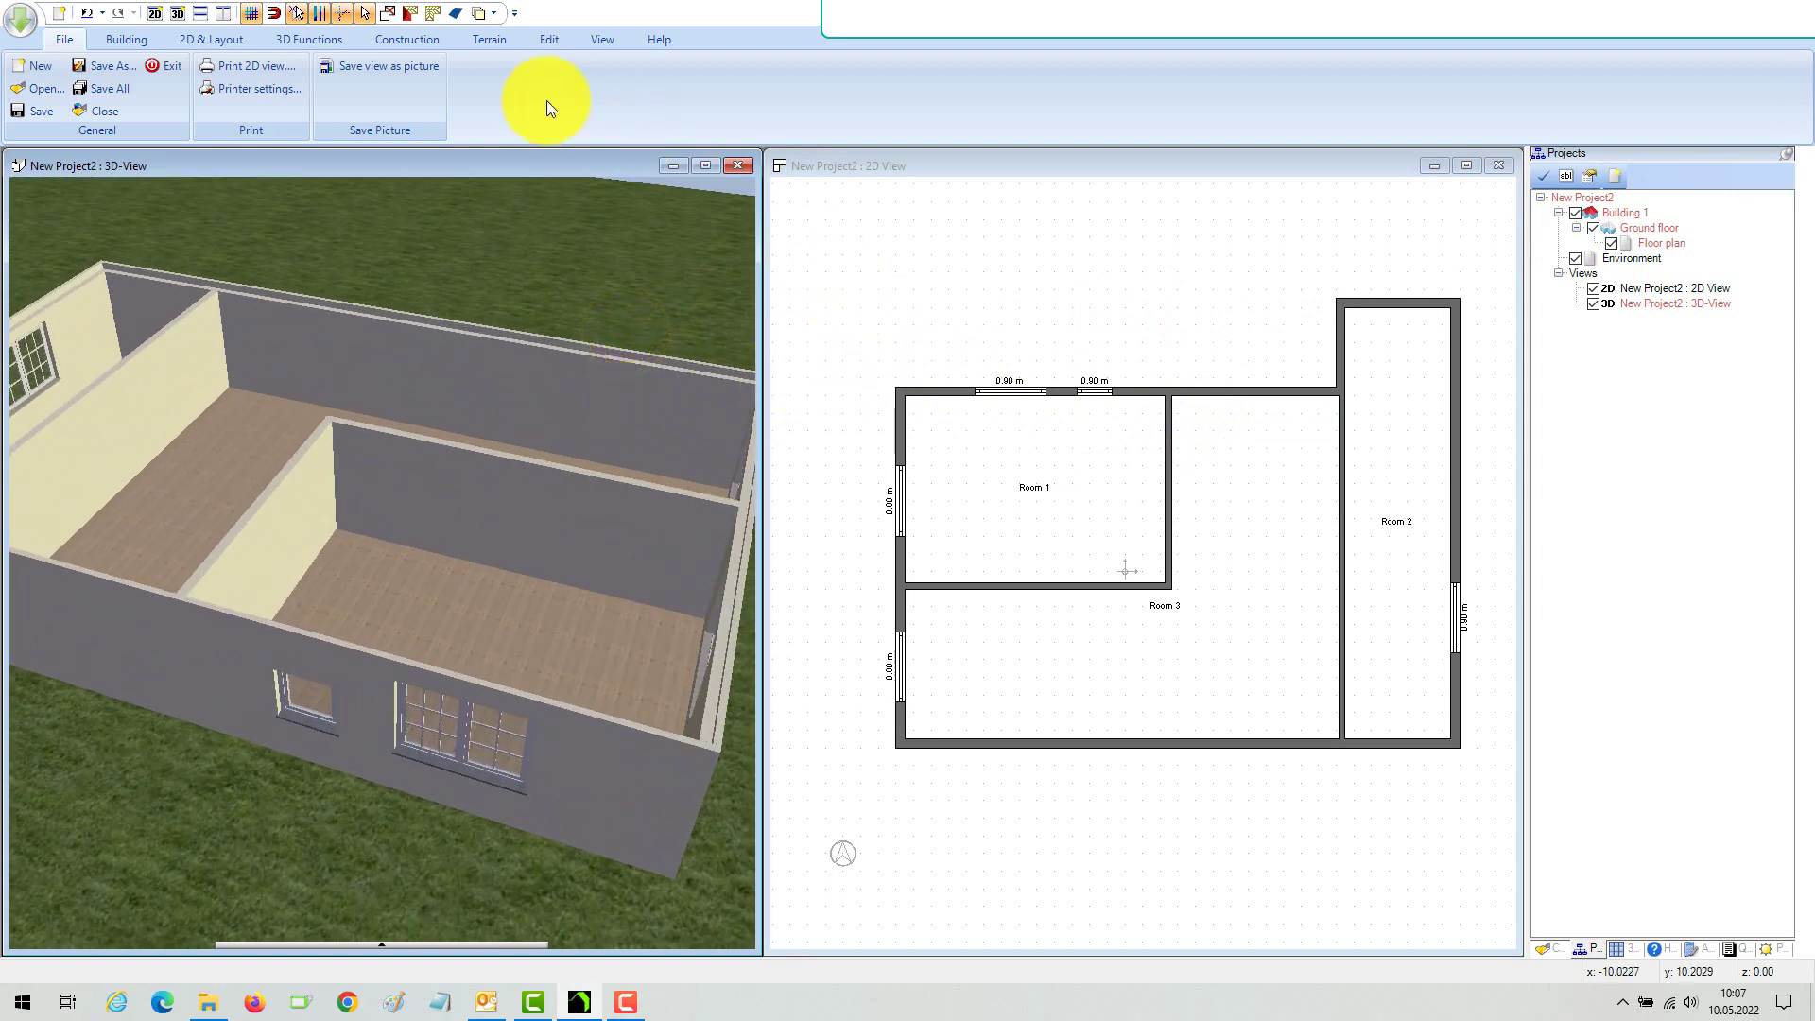
click(215, 39)
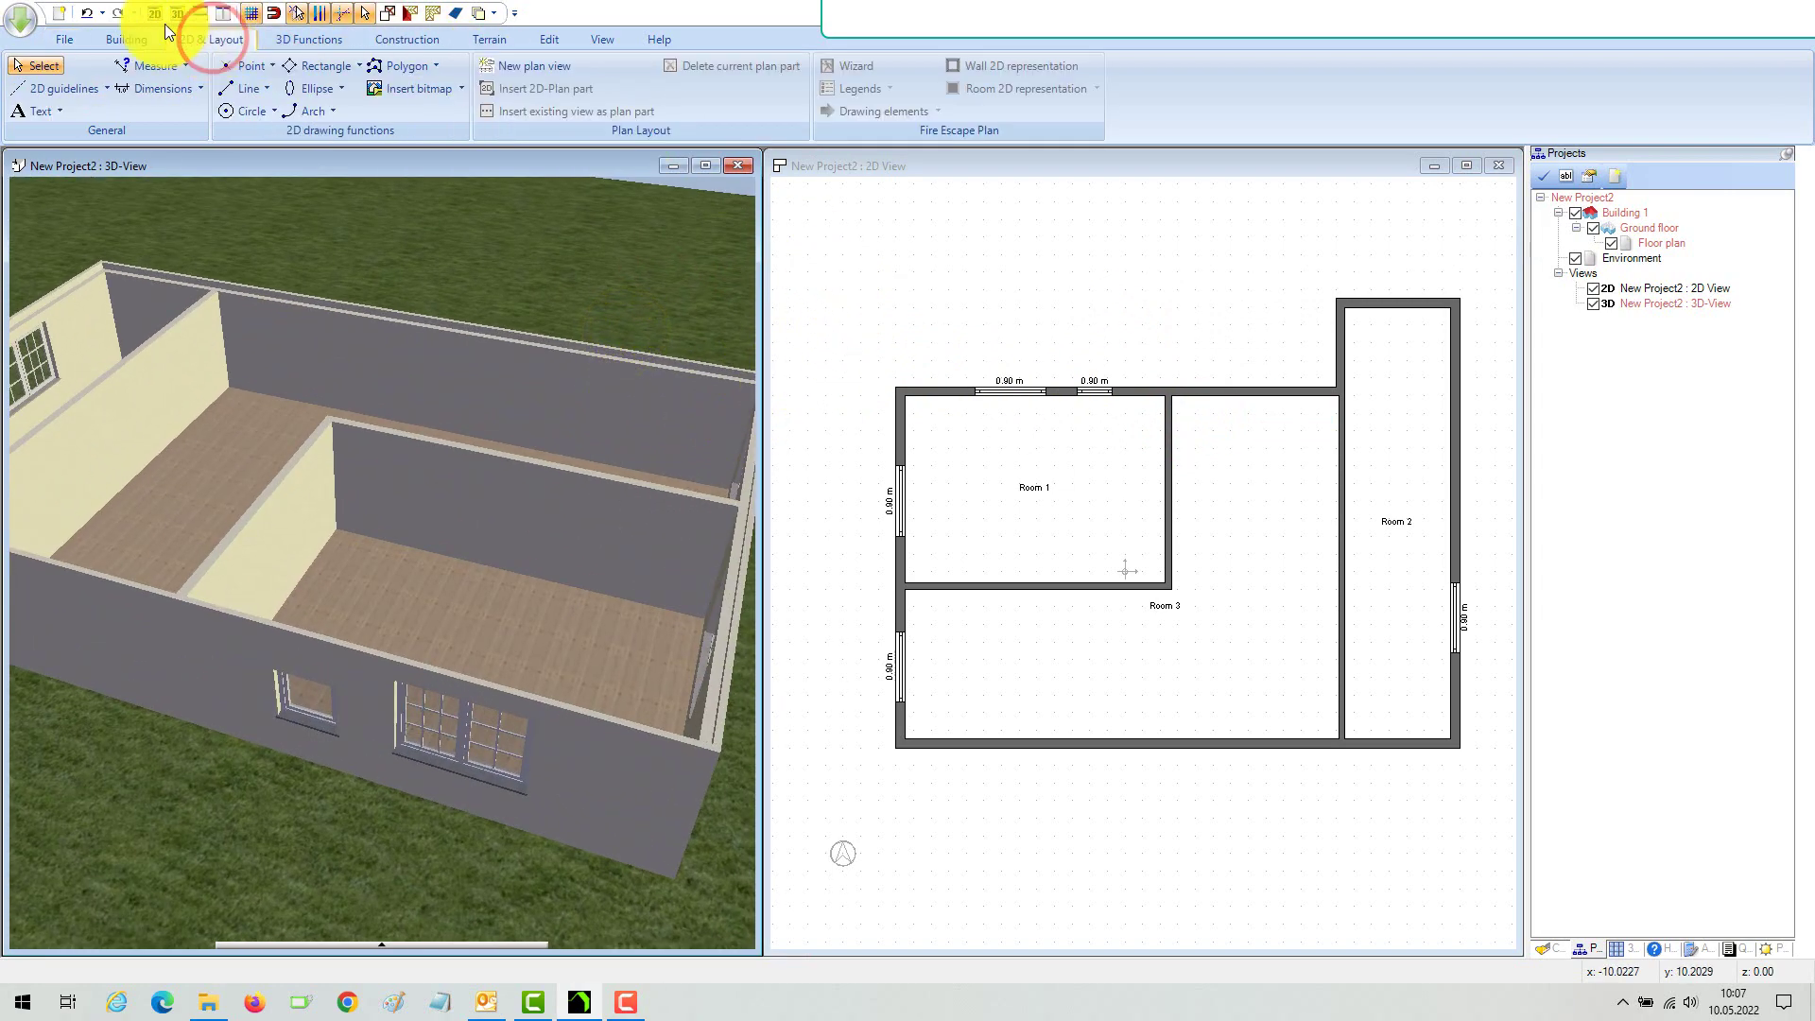
click(135, 37)
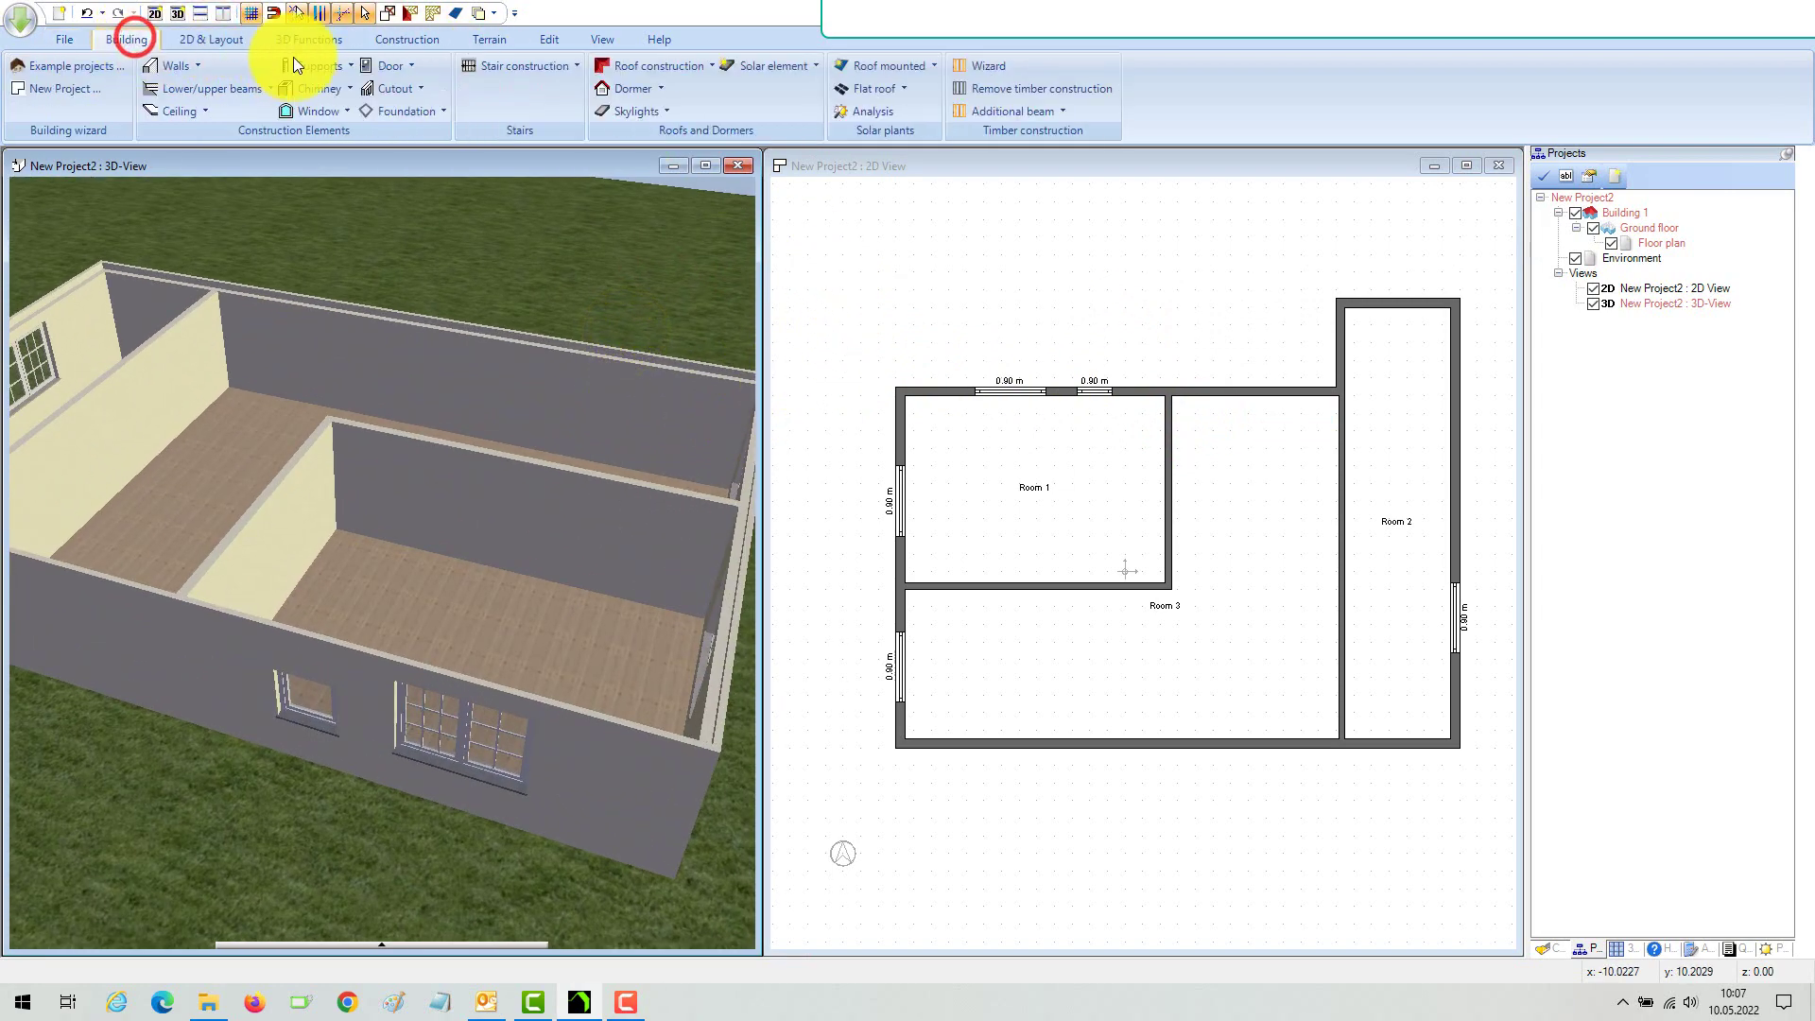
click(392, 66)
mouse_move(399, 89)
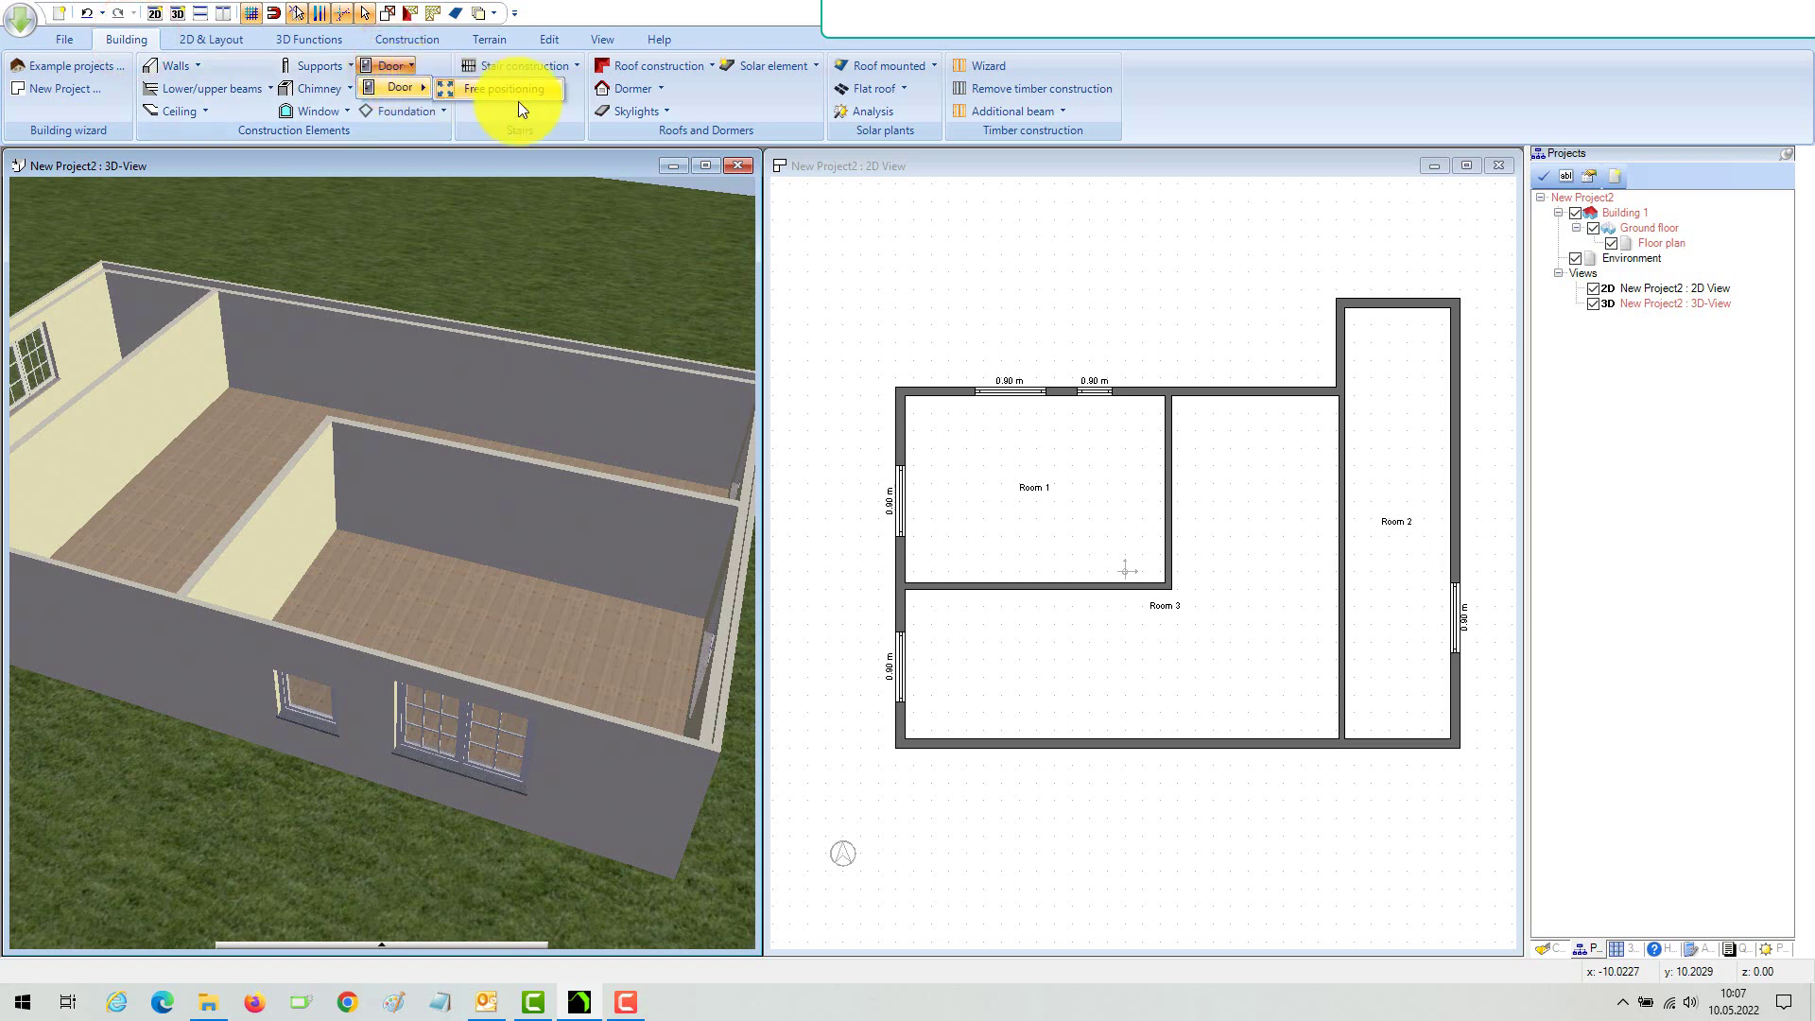
click(1341, 110)
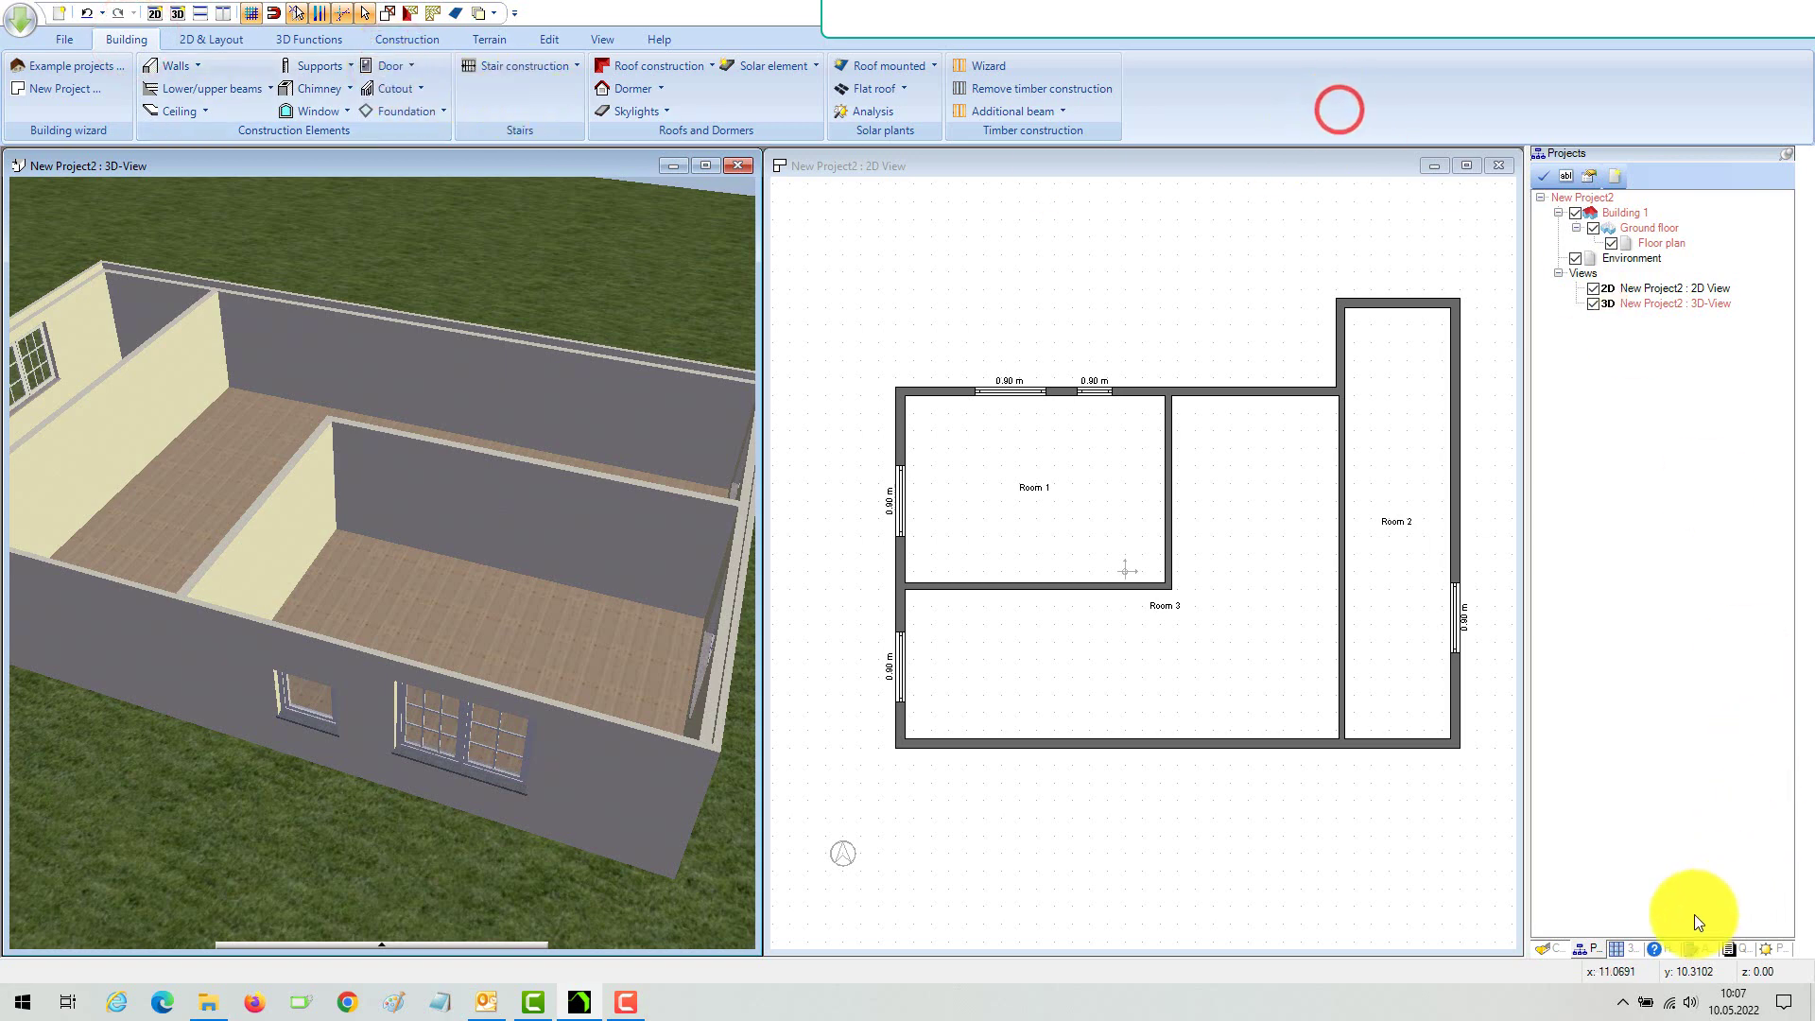
Step: Drag Door 11 from the catalog's Front doors into the top wall and end door placement
click(1553, 948)
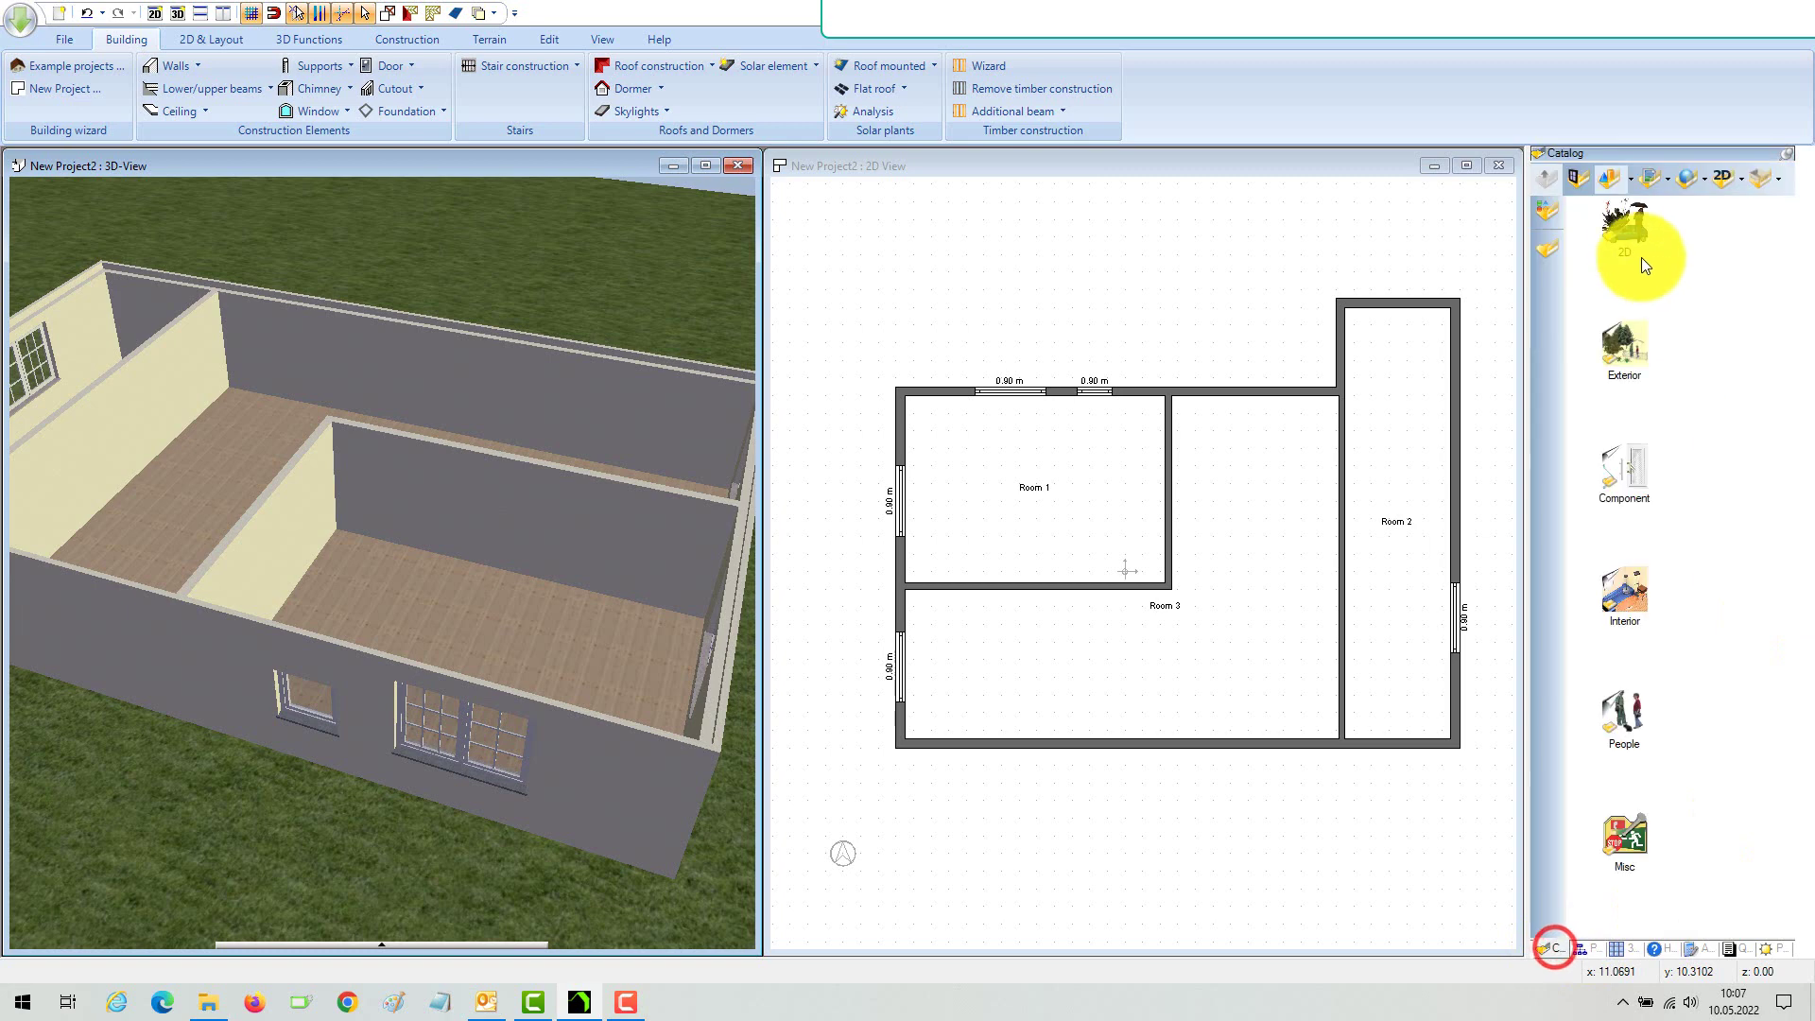
click(1576, 179)
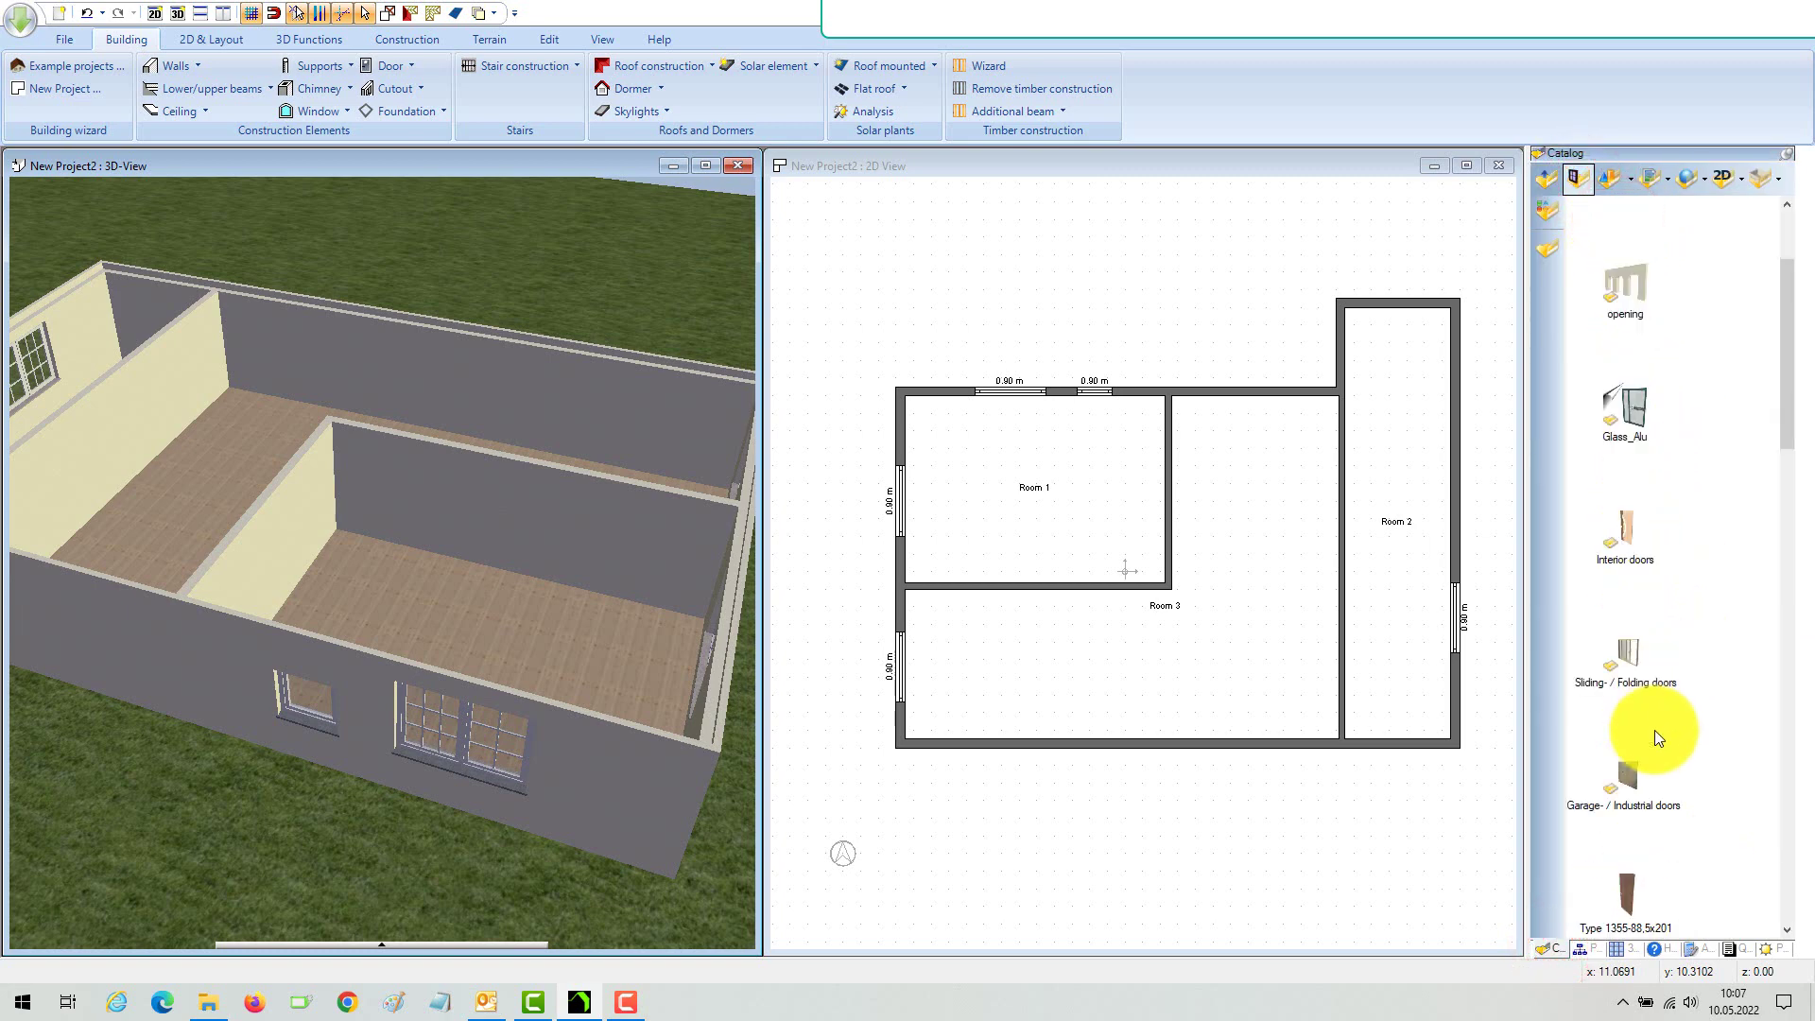
double_click(1624, 356)
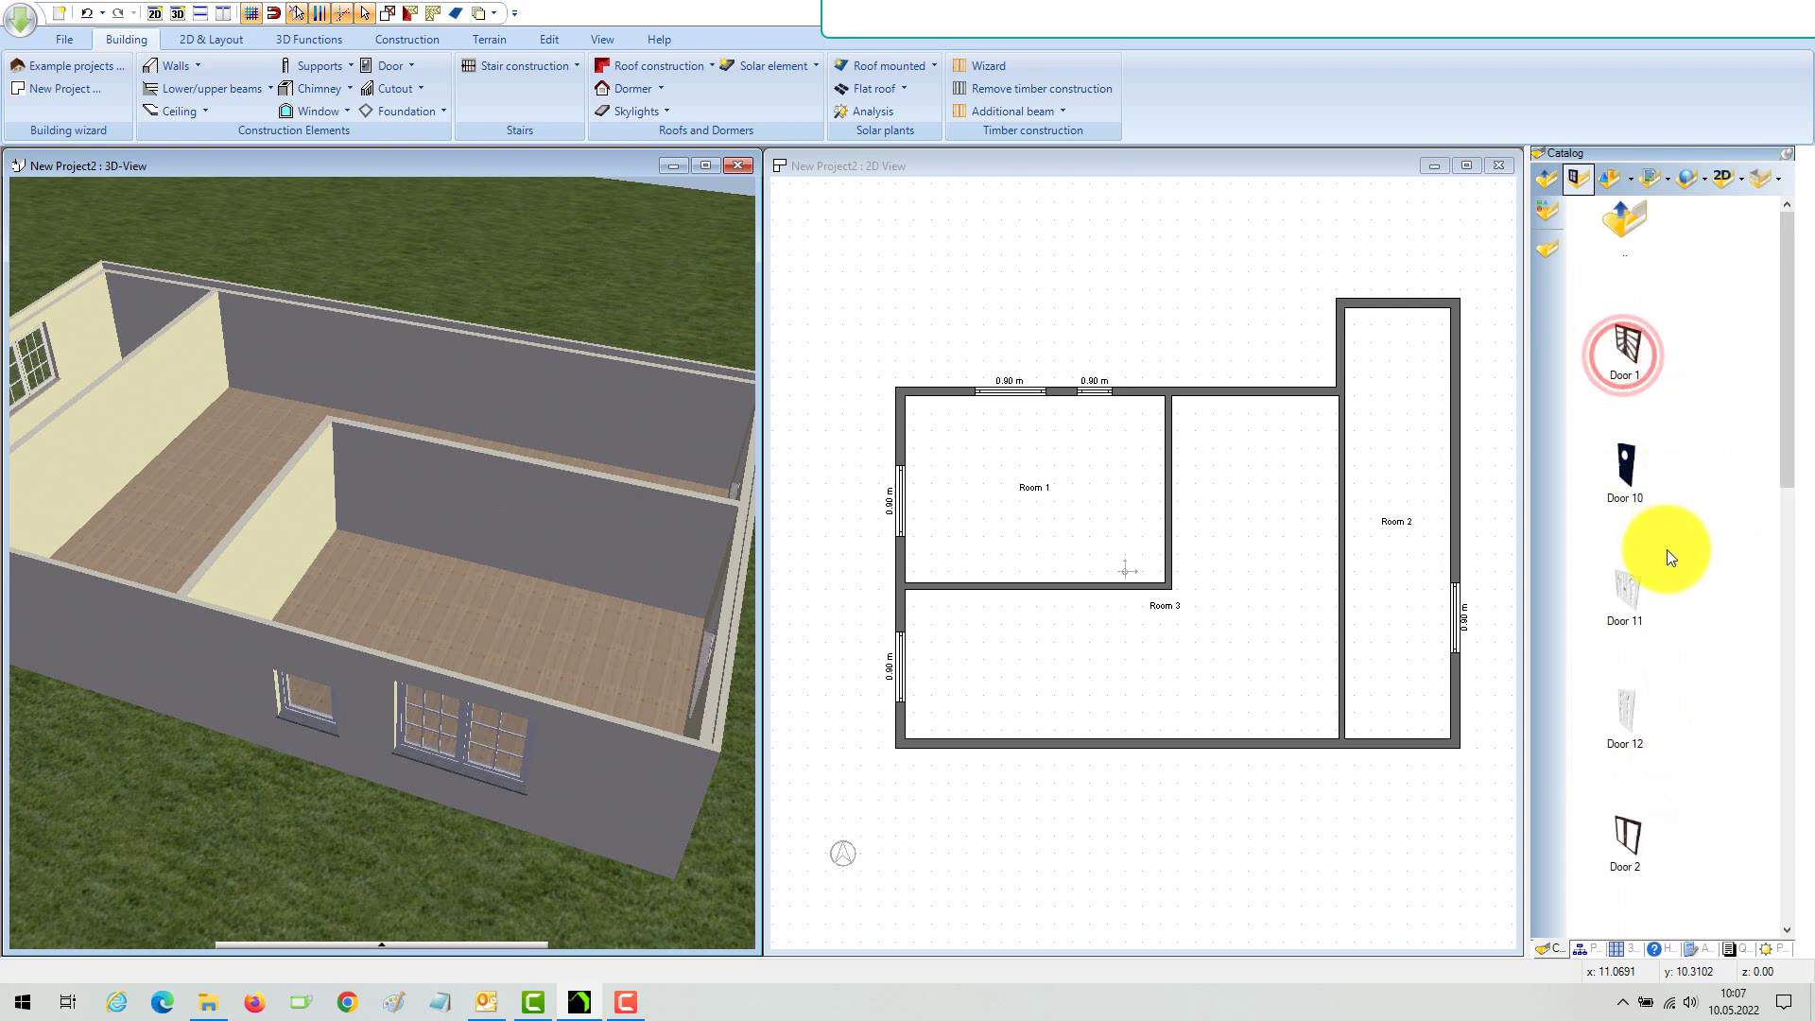
click(1165, 279)
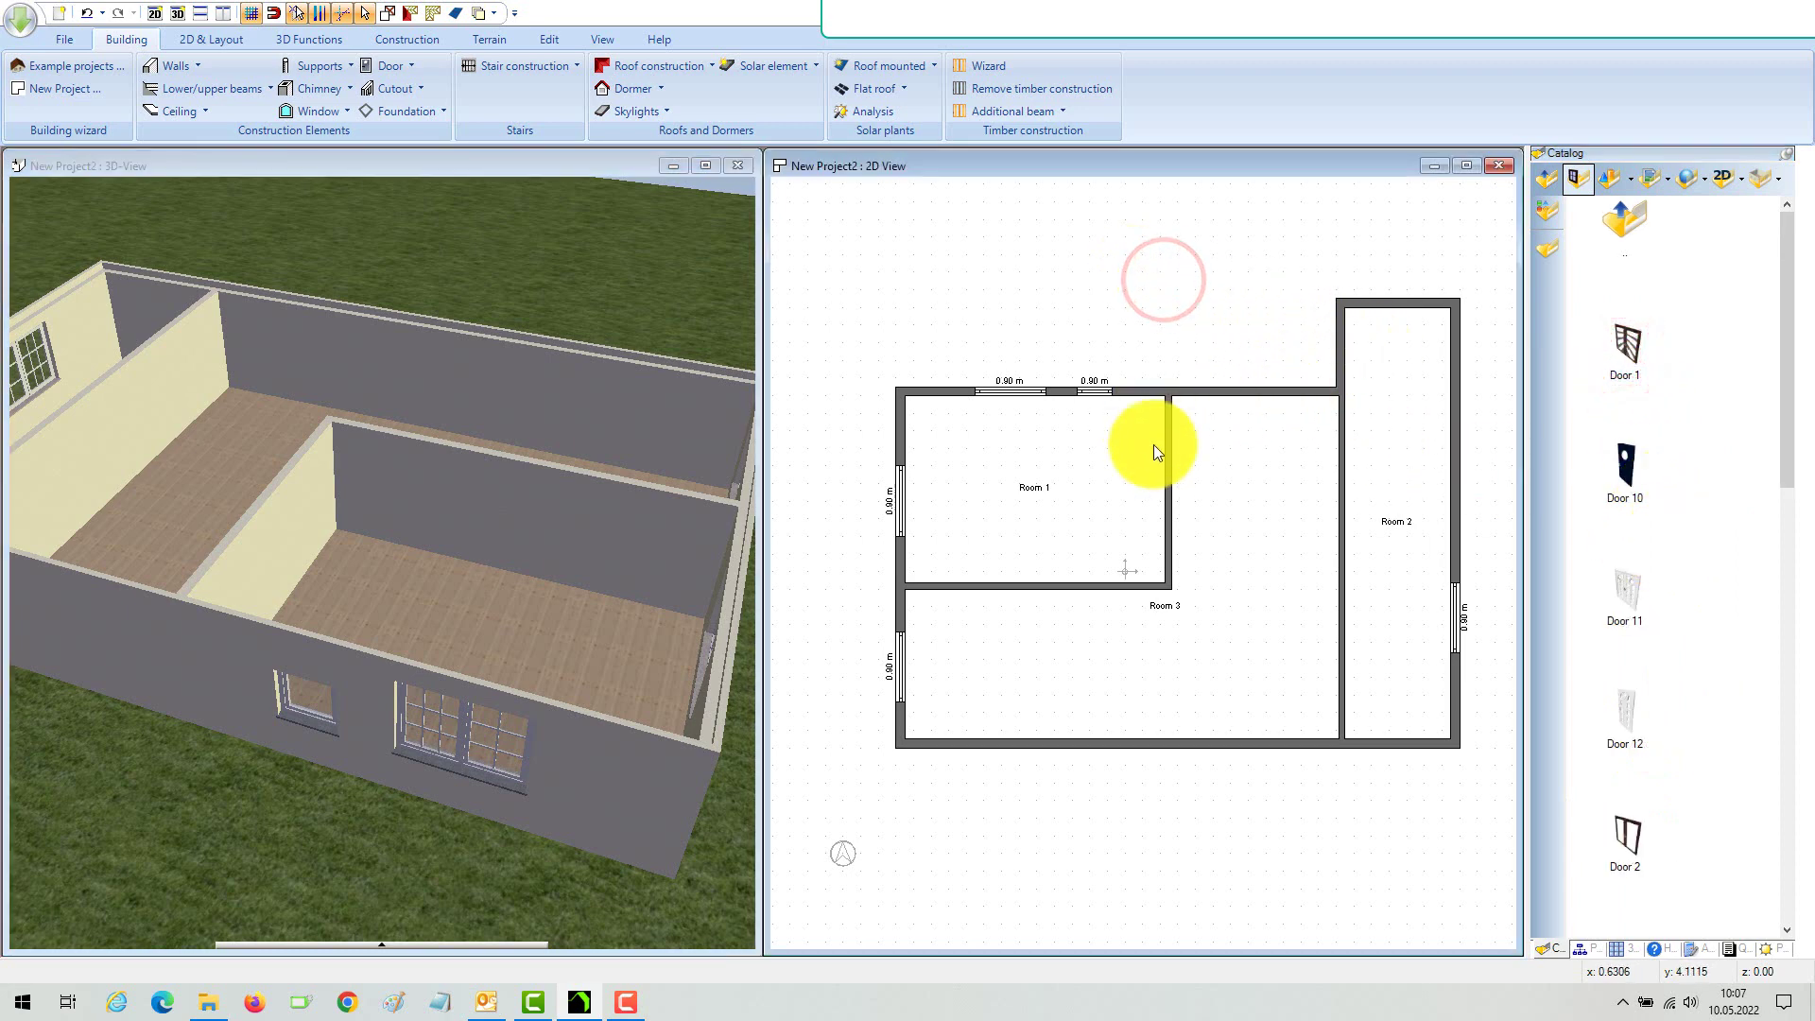
mouse_move(1634, 600)
mouse_down()
mouse_move(1624, 615)
mouse_move(1258, 394)
mouse_up()
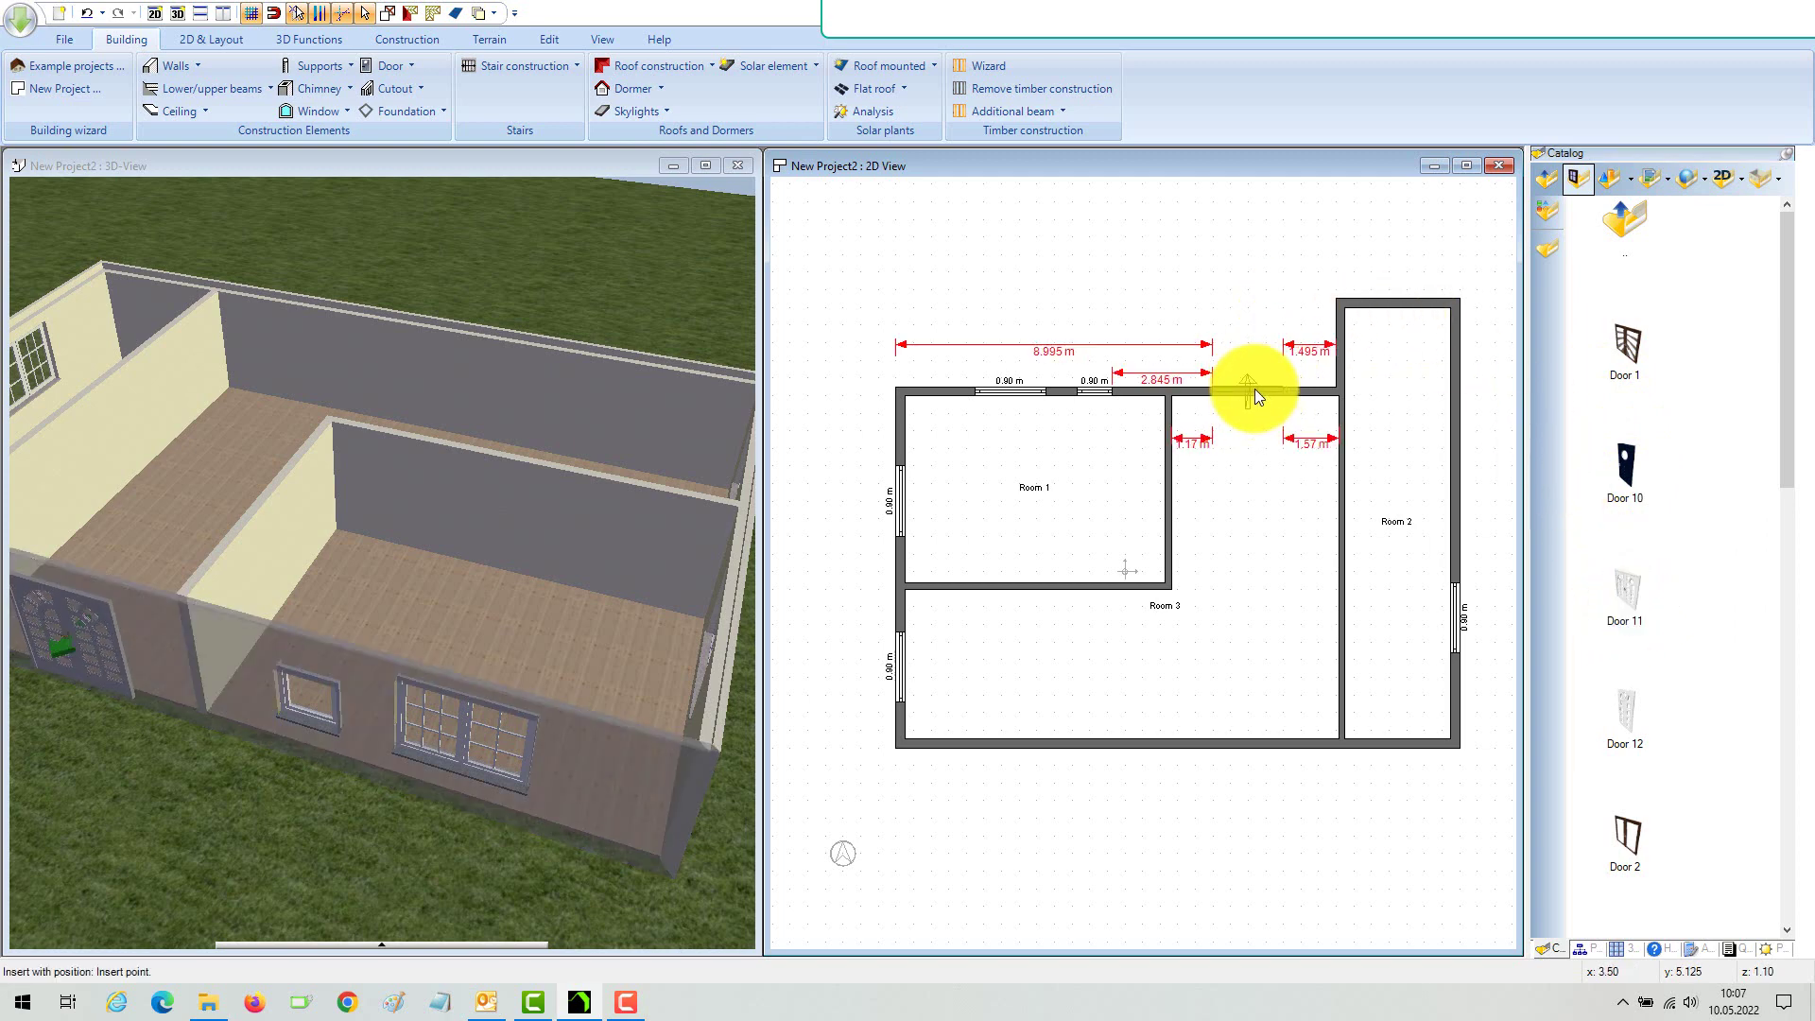
click(1255, 389)
click(638, 285)
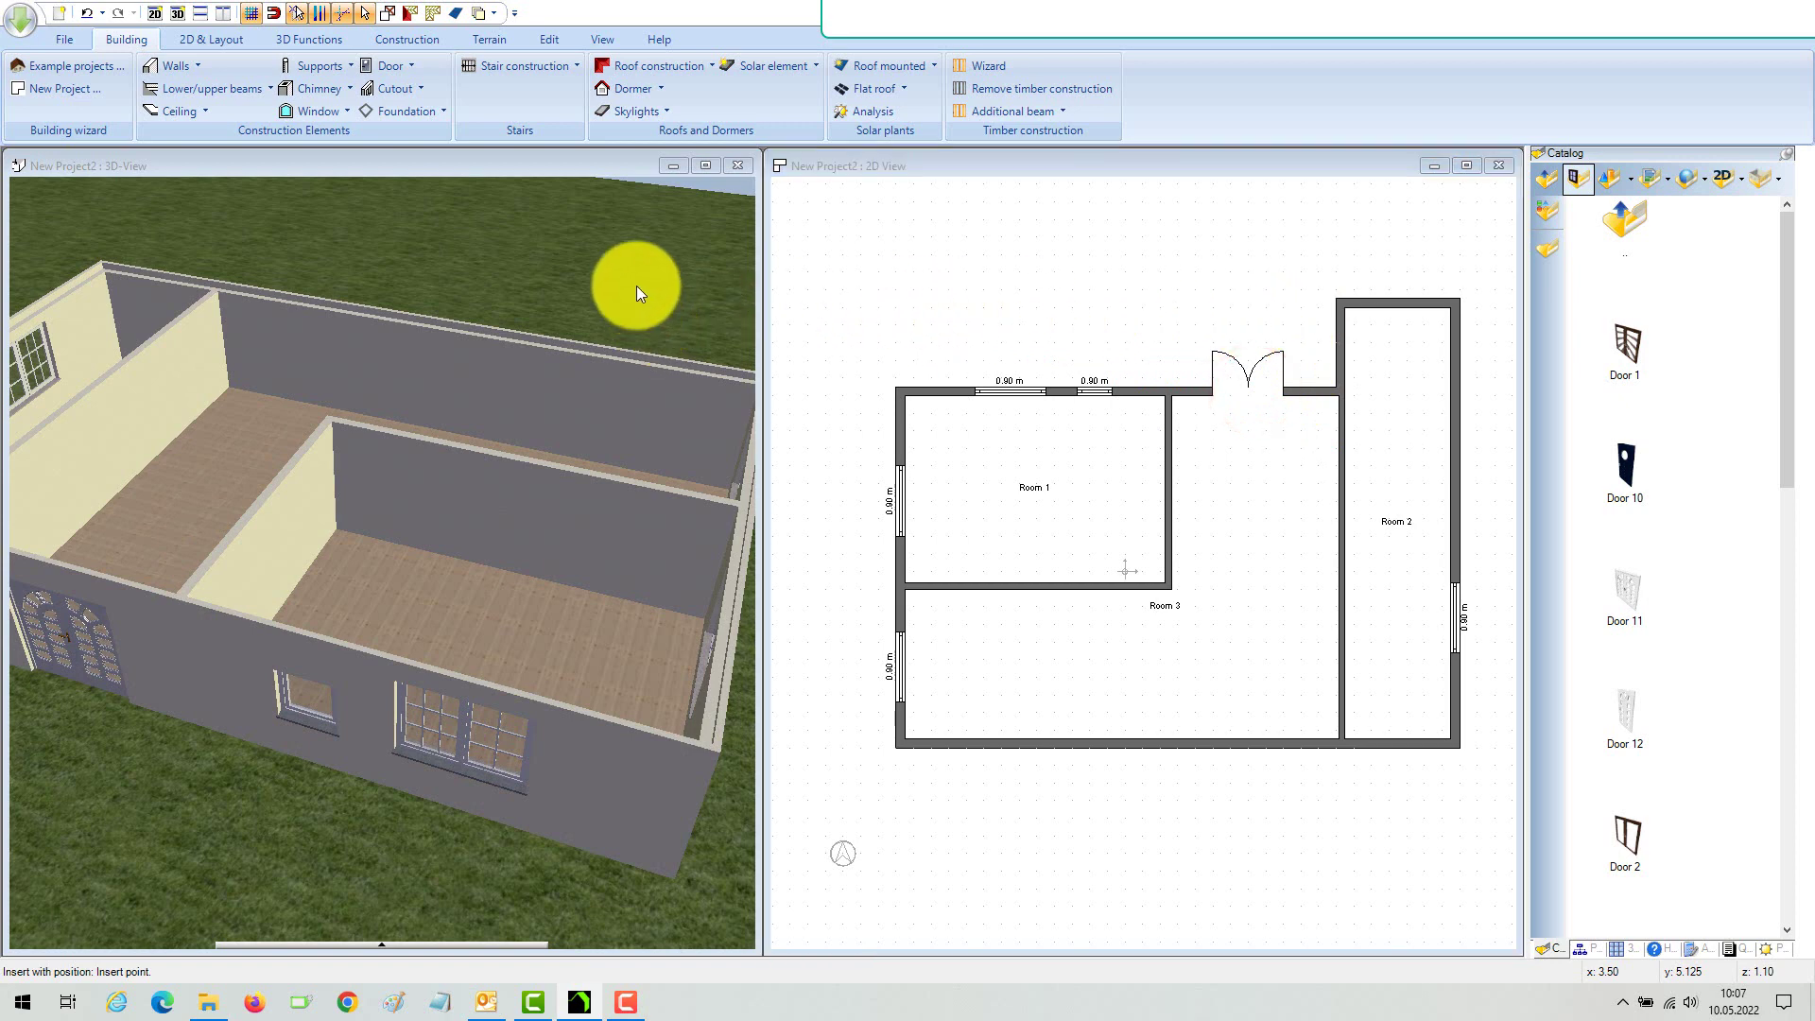
right_click(1027, 285)
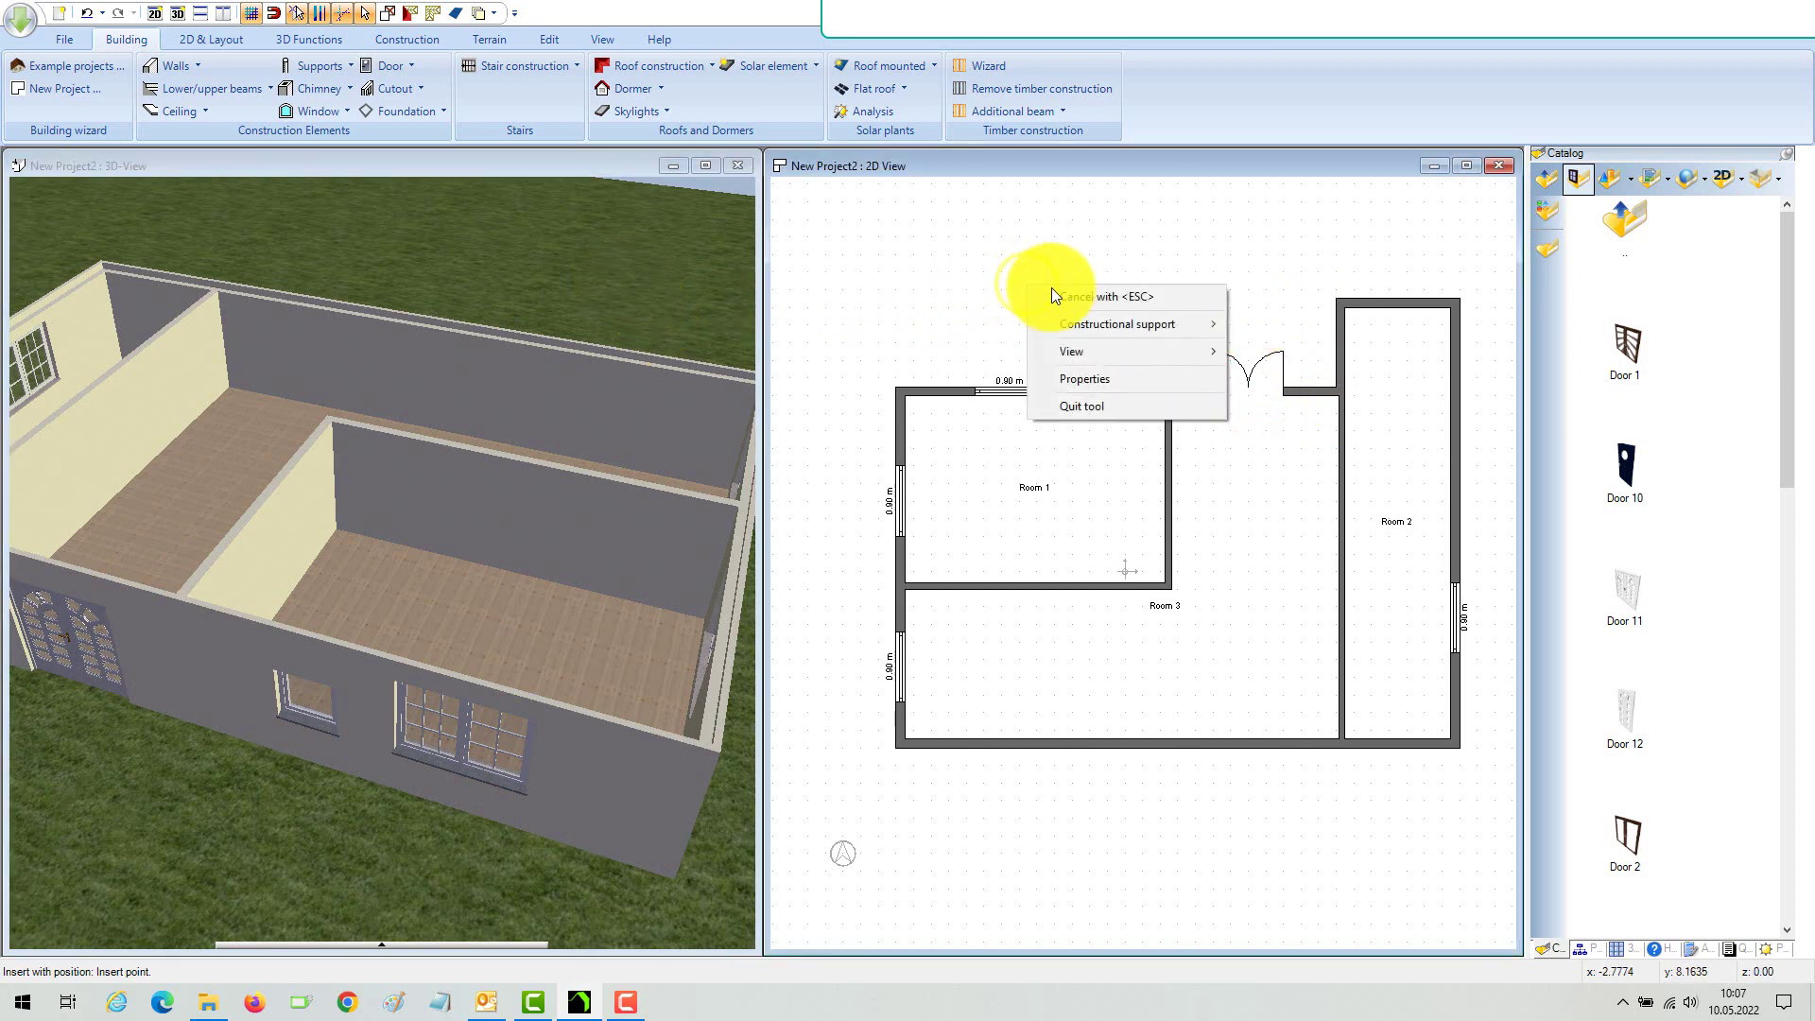
click(1096, 407)
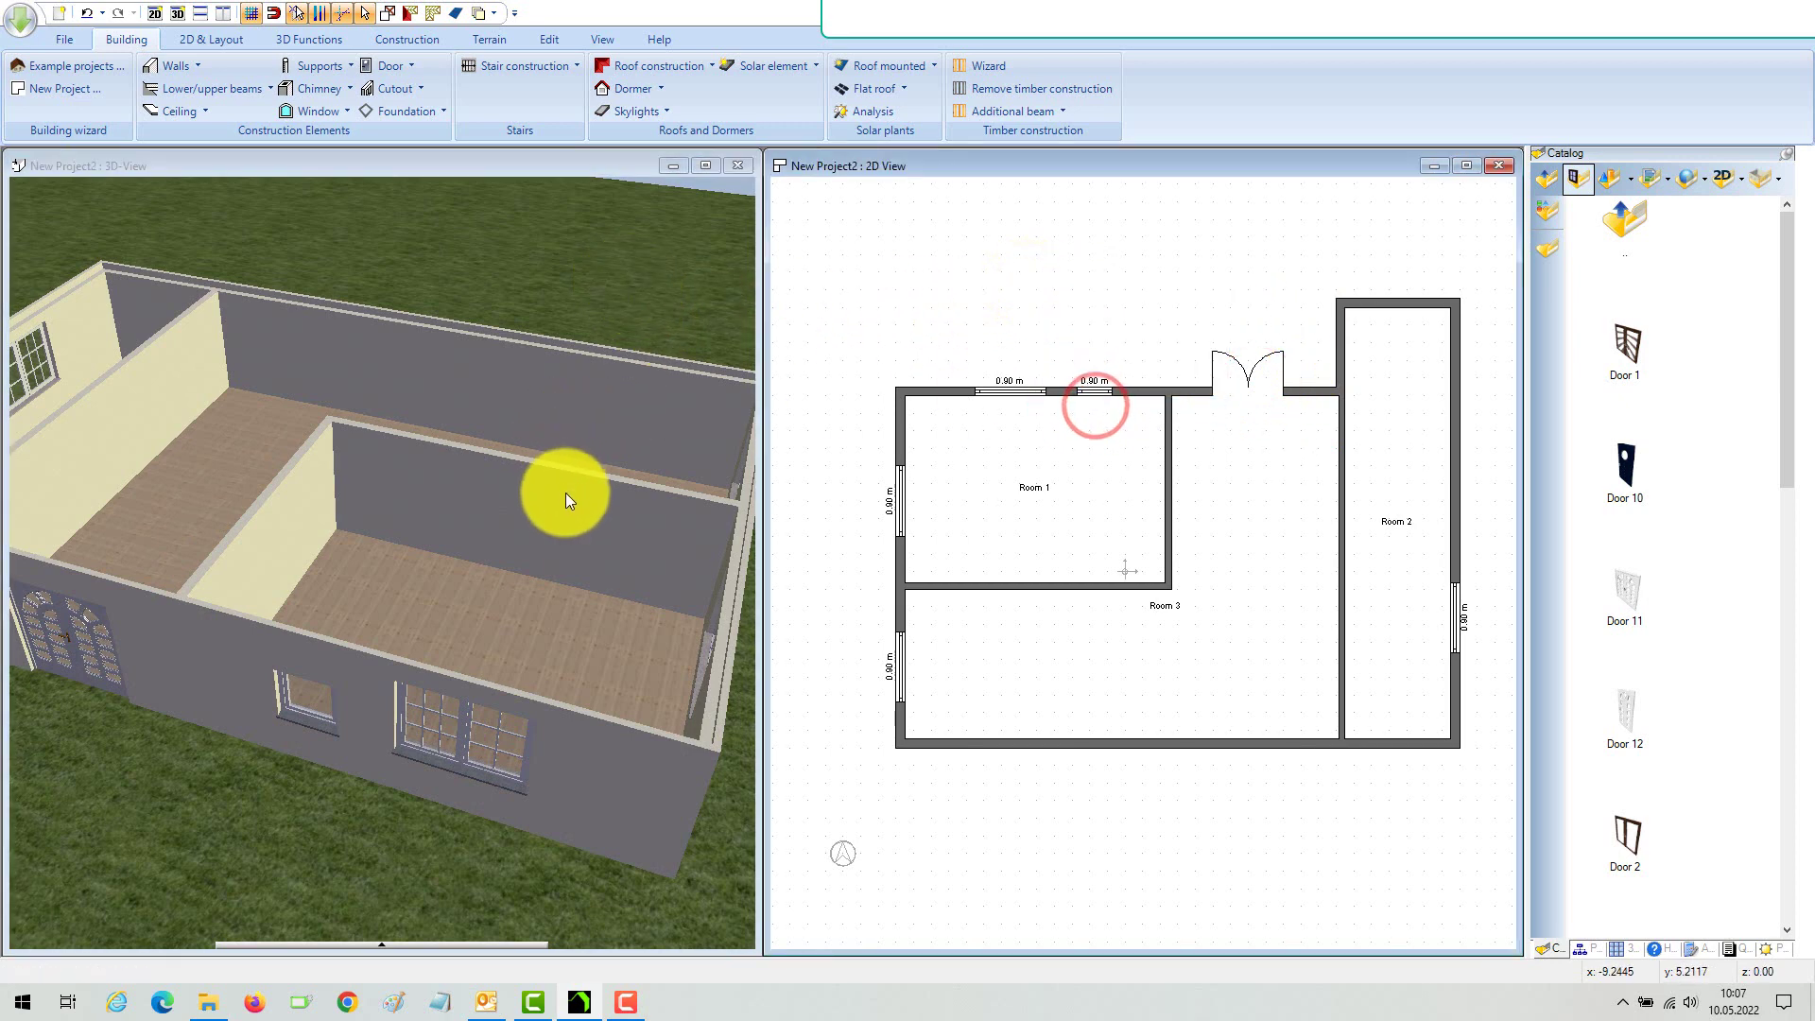
mouse_move(569, 496)
mouse_down()
mouse_move(574, 416)
mouse_move(525, 541)
mouse_up()
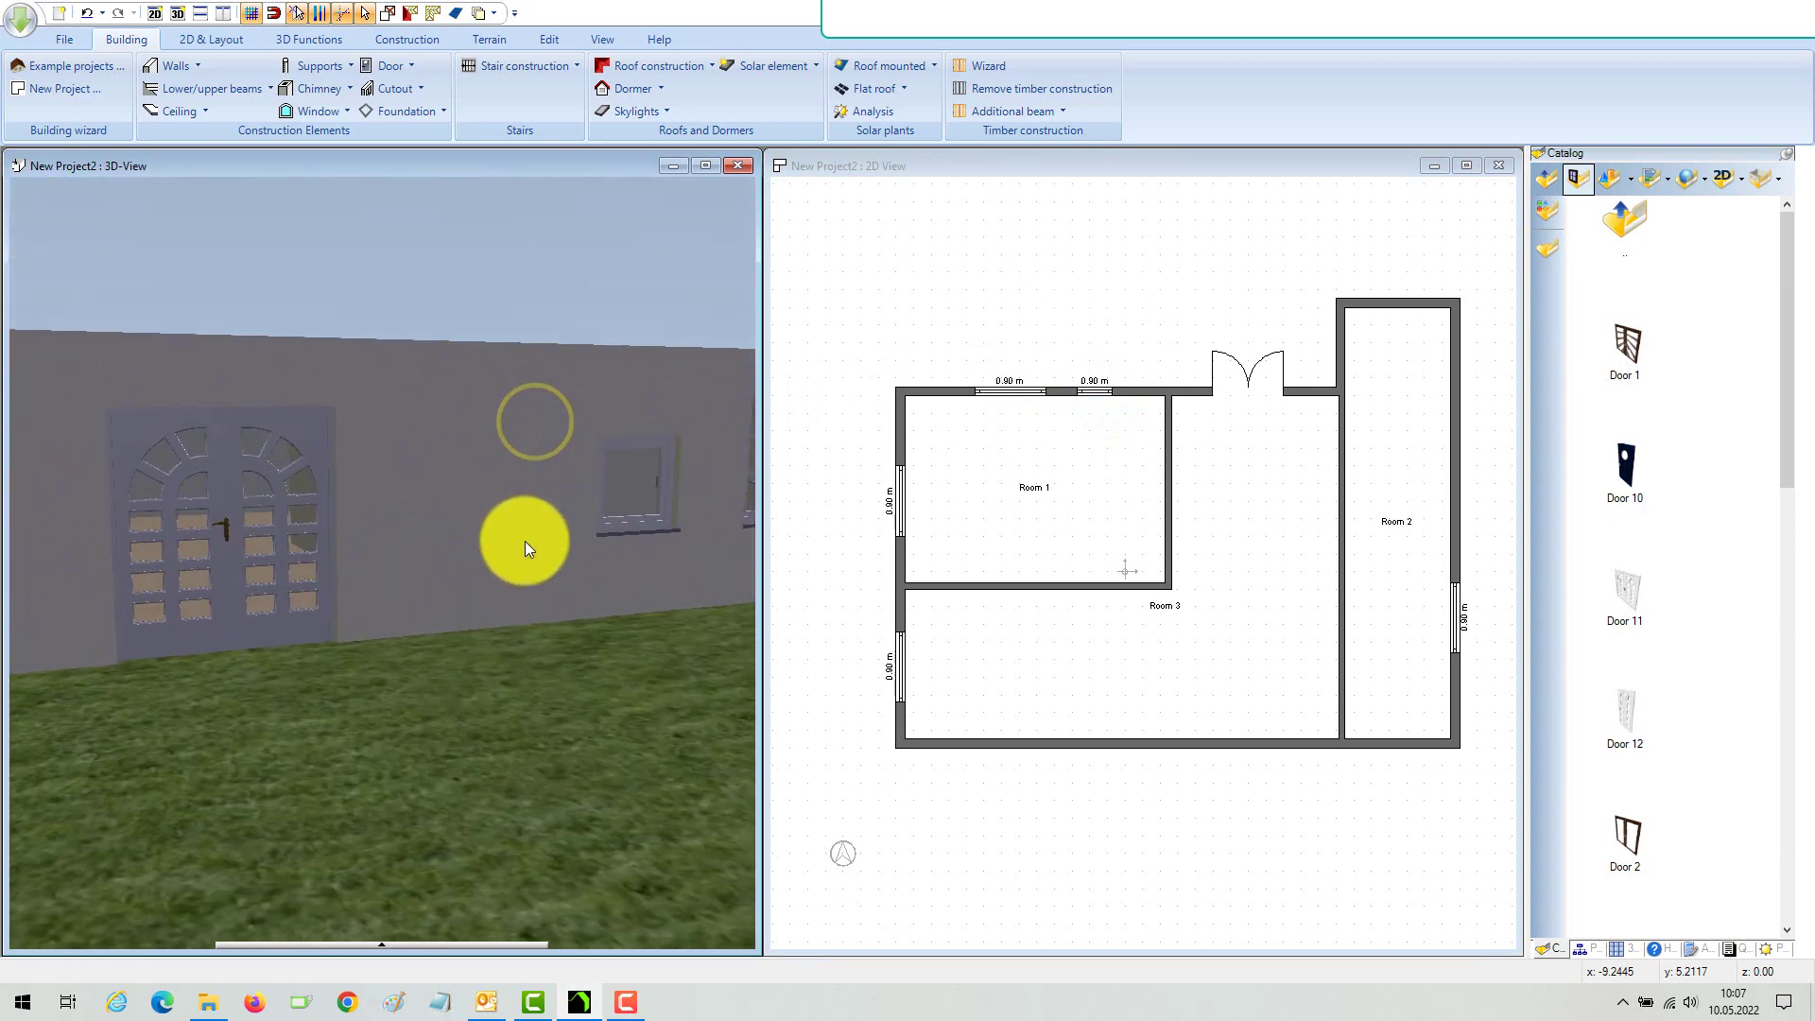
Step: Reverse the double door's opening direction so it swings inward into the room
click(1235, 375)
click(1235, 374)
right_click(1236, 374)
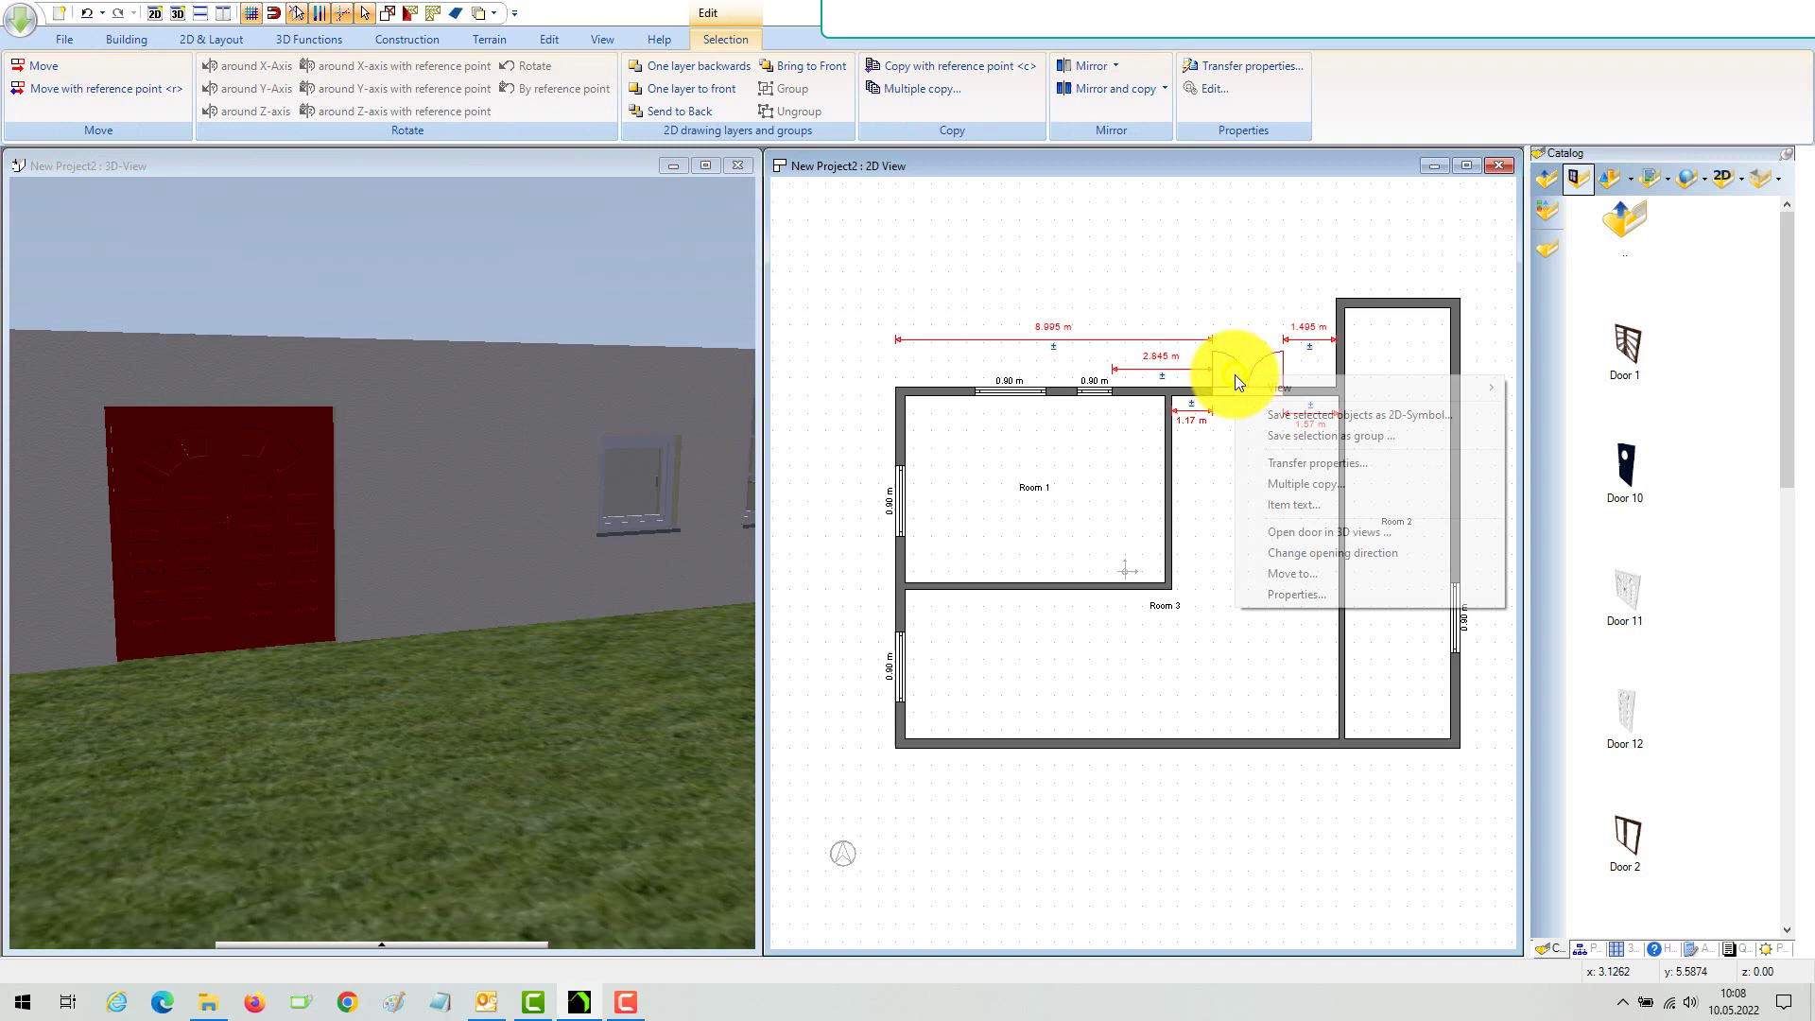
click(1324, 552)
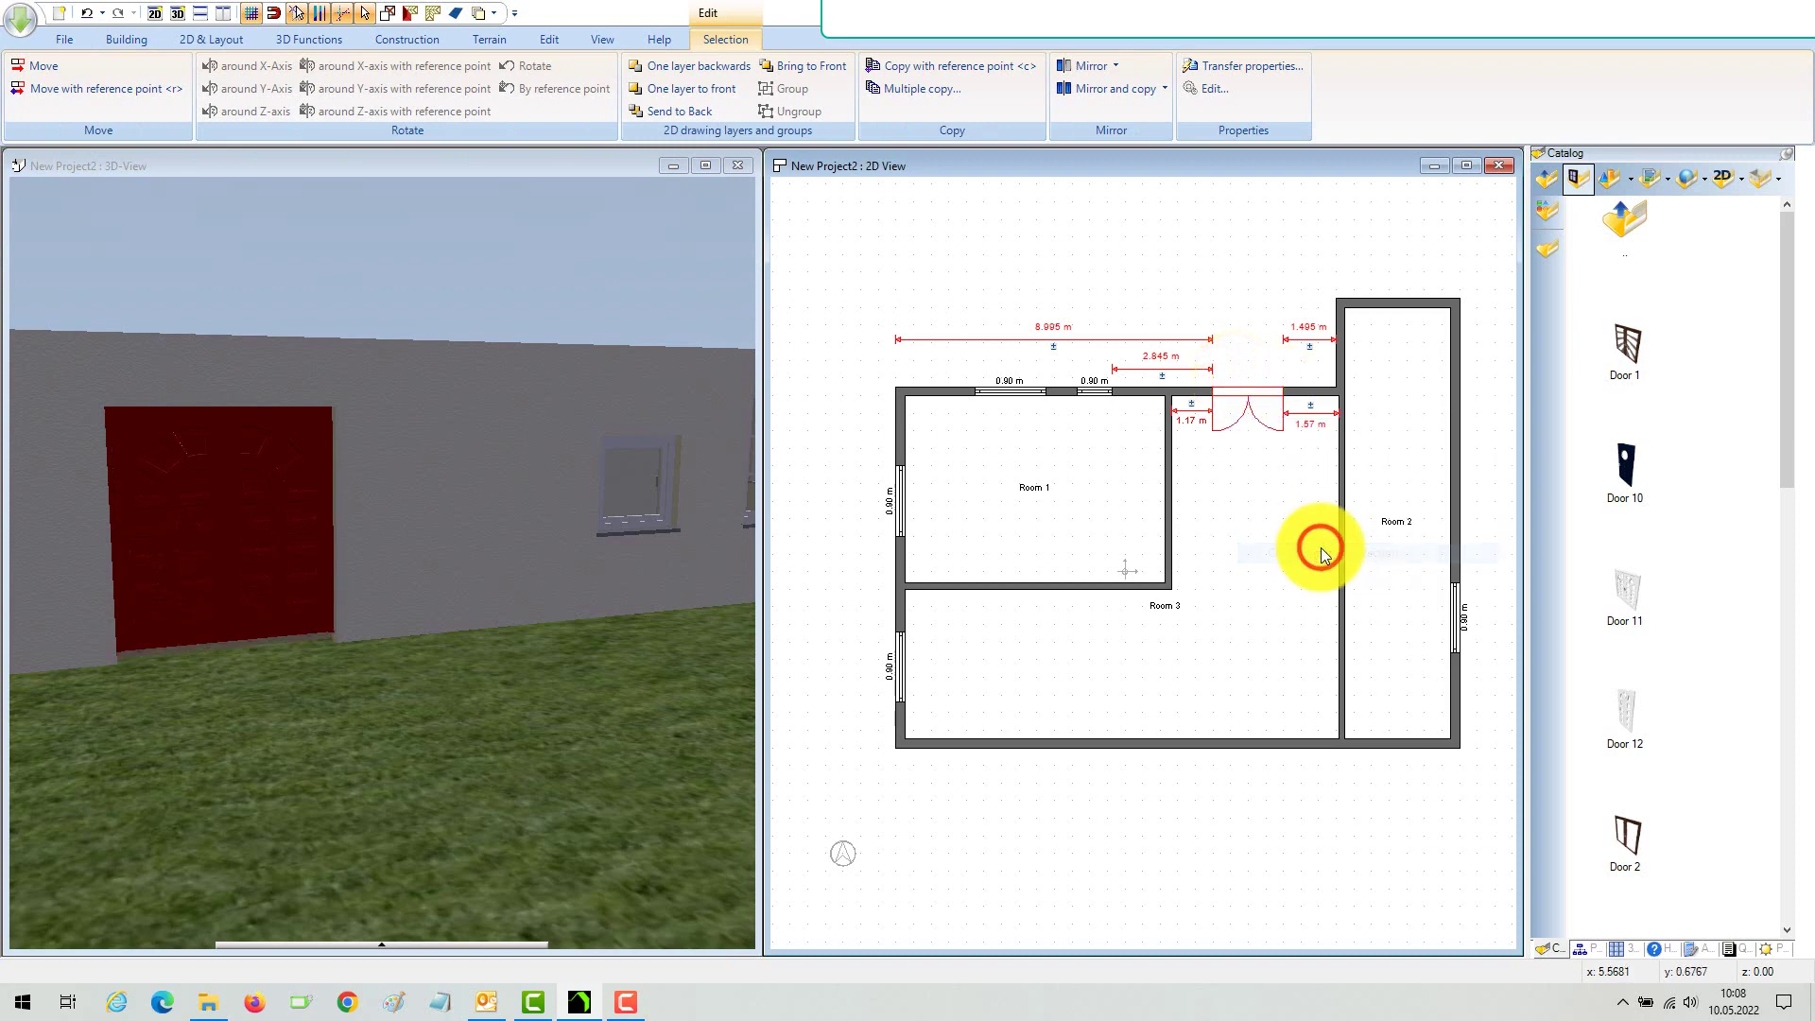
click(1264, 320)
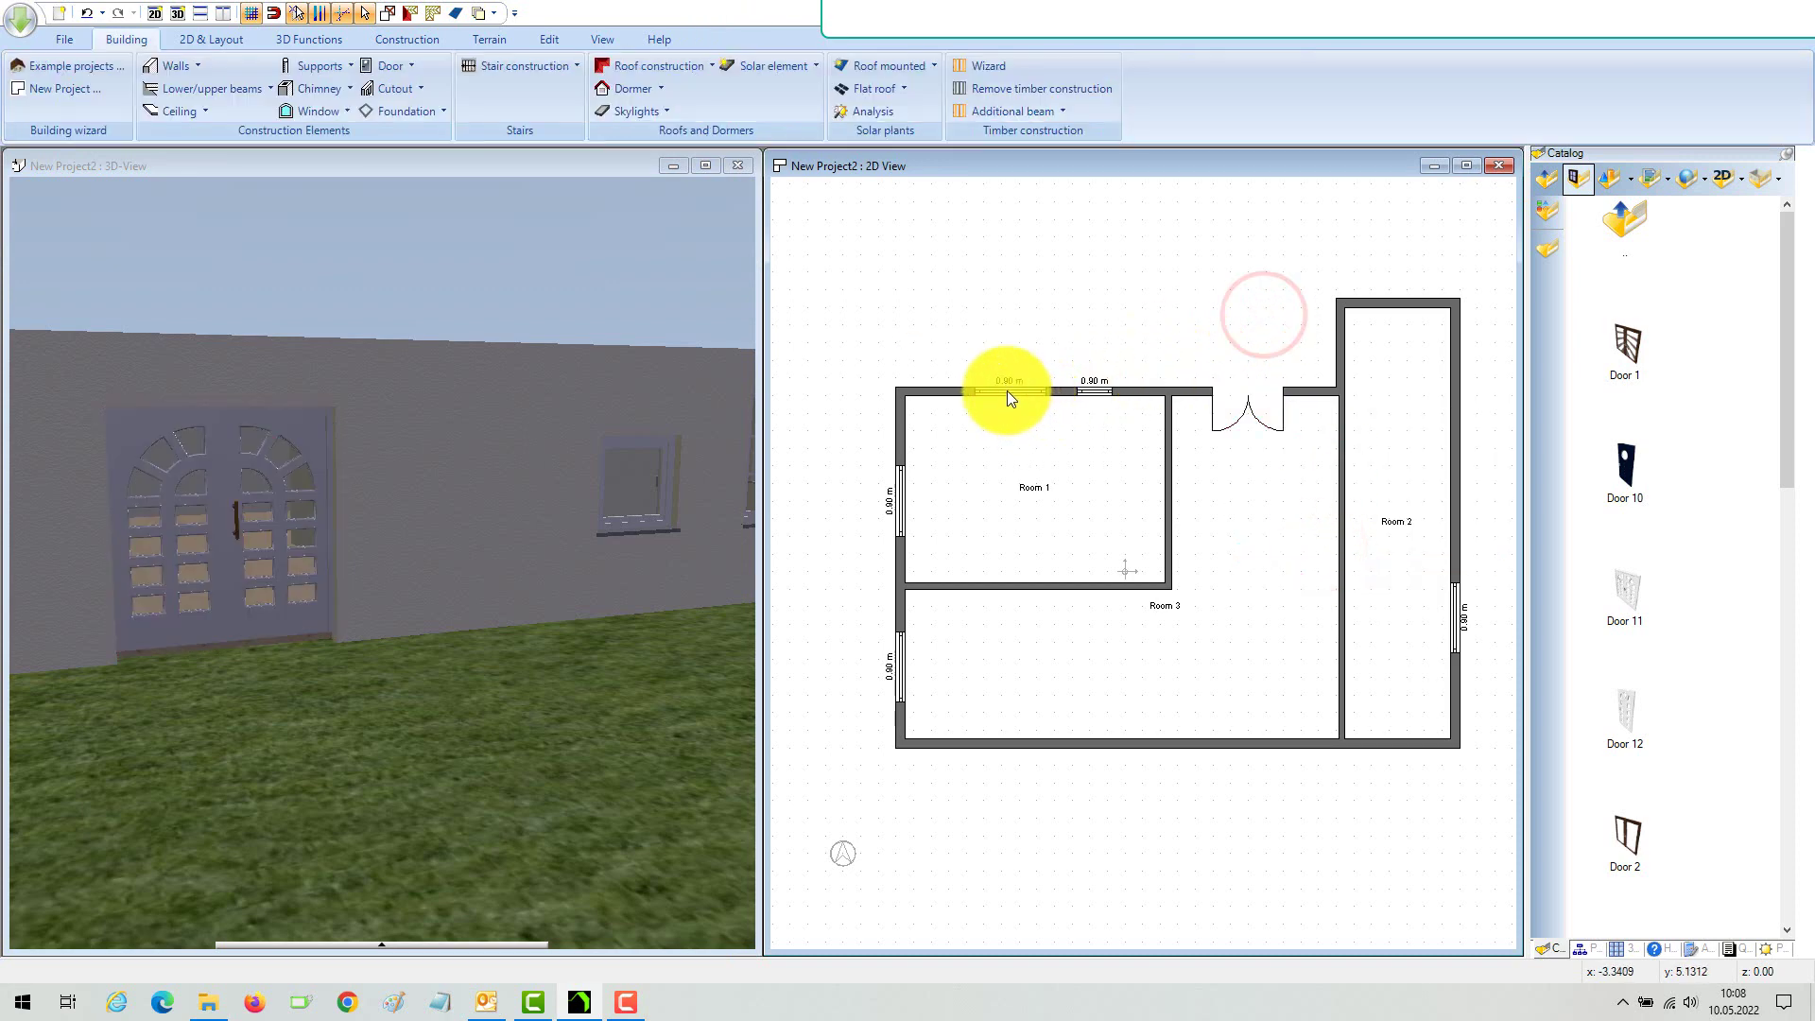
Step: Flip the opening direction of the left window in the top wall
click(1007, 392)
right_click(1007, 390)
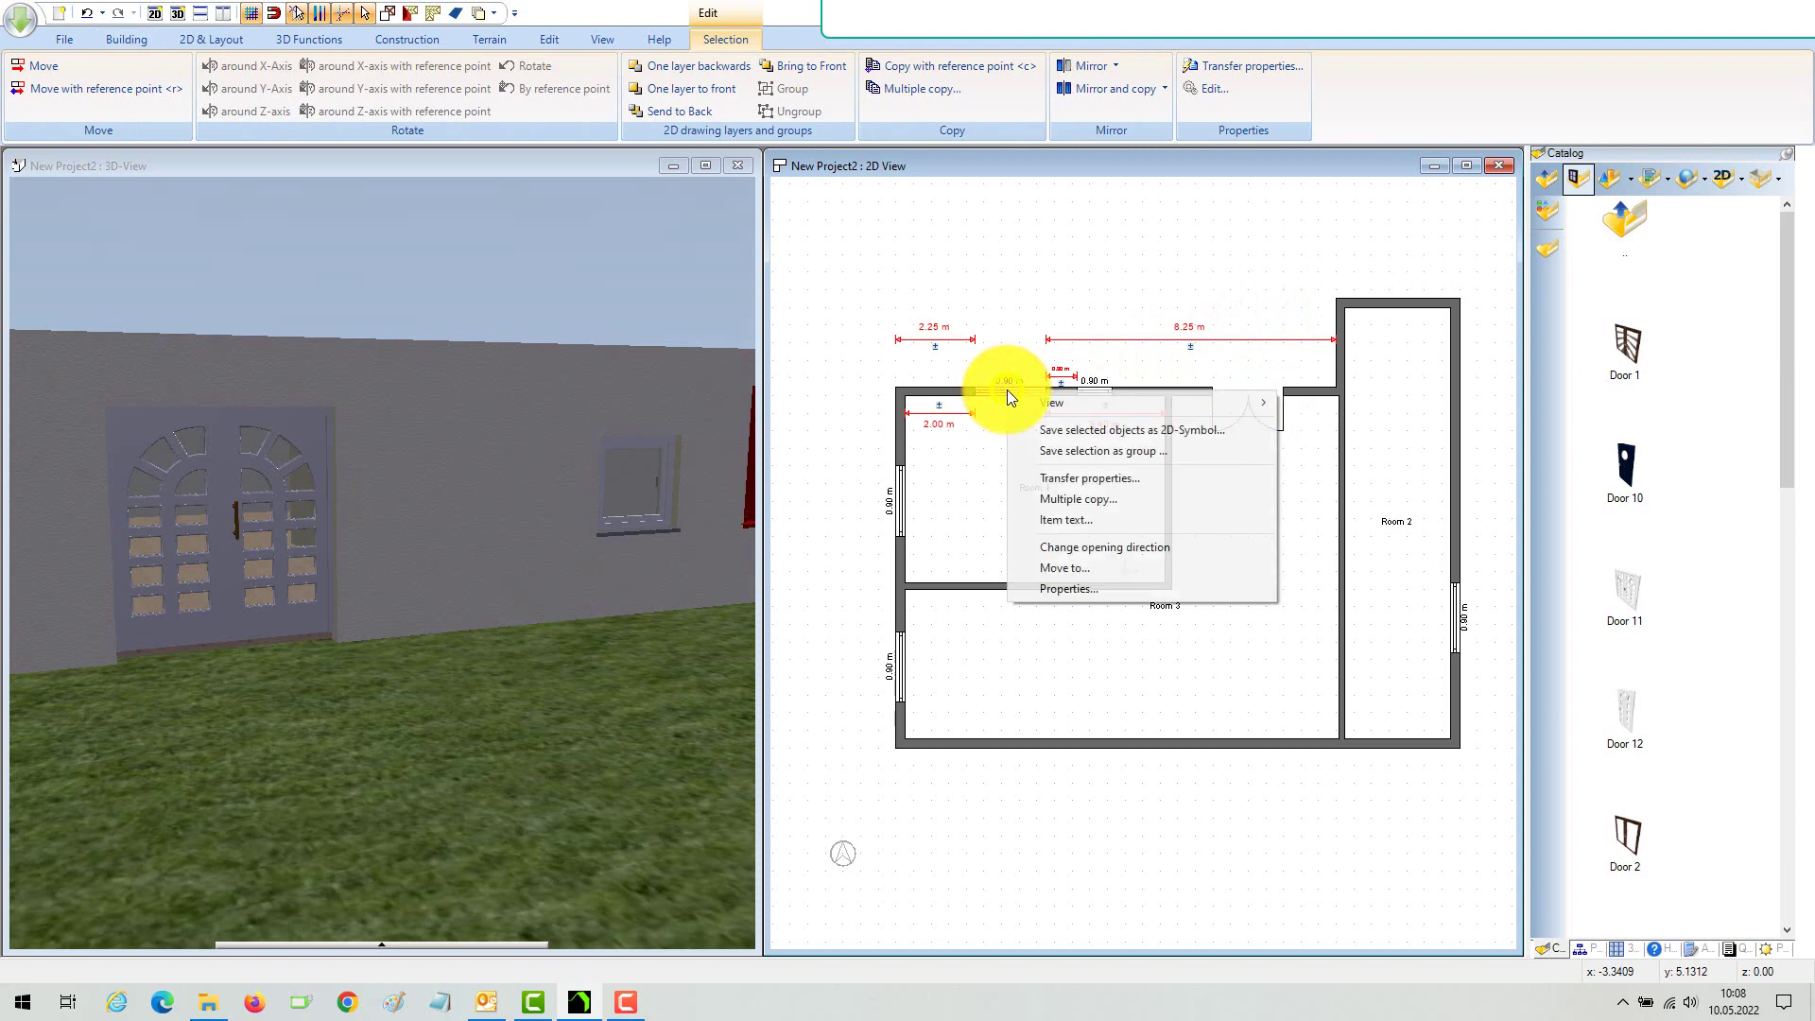
click(1084, 546)
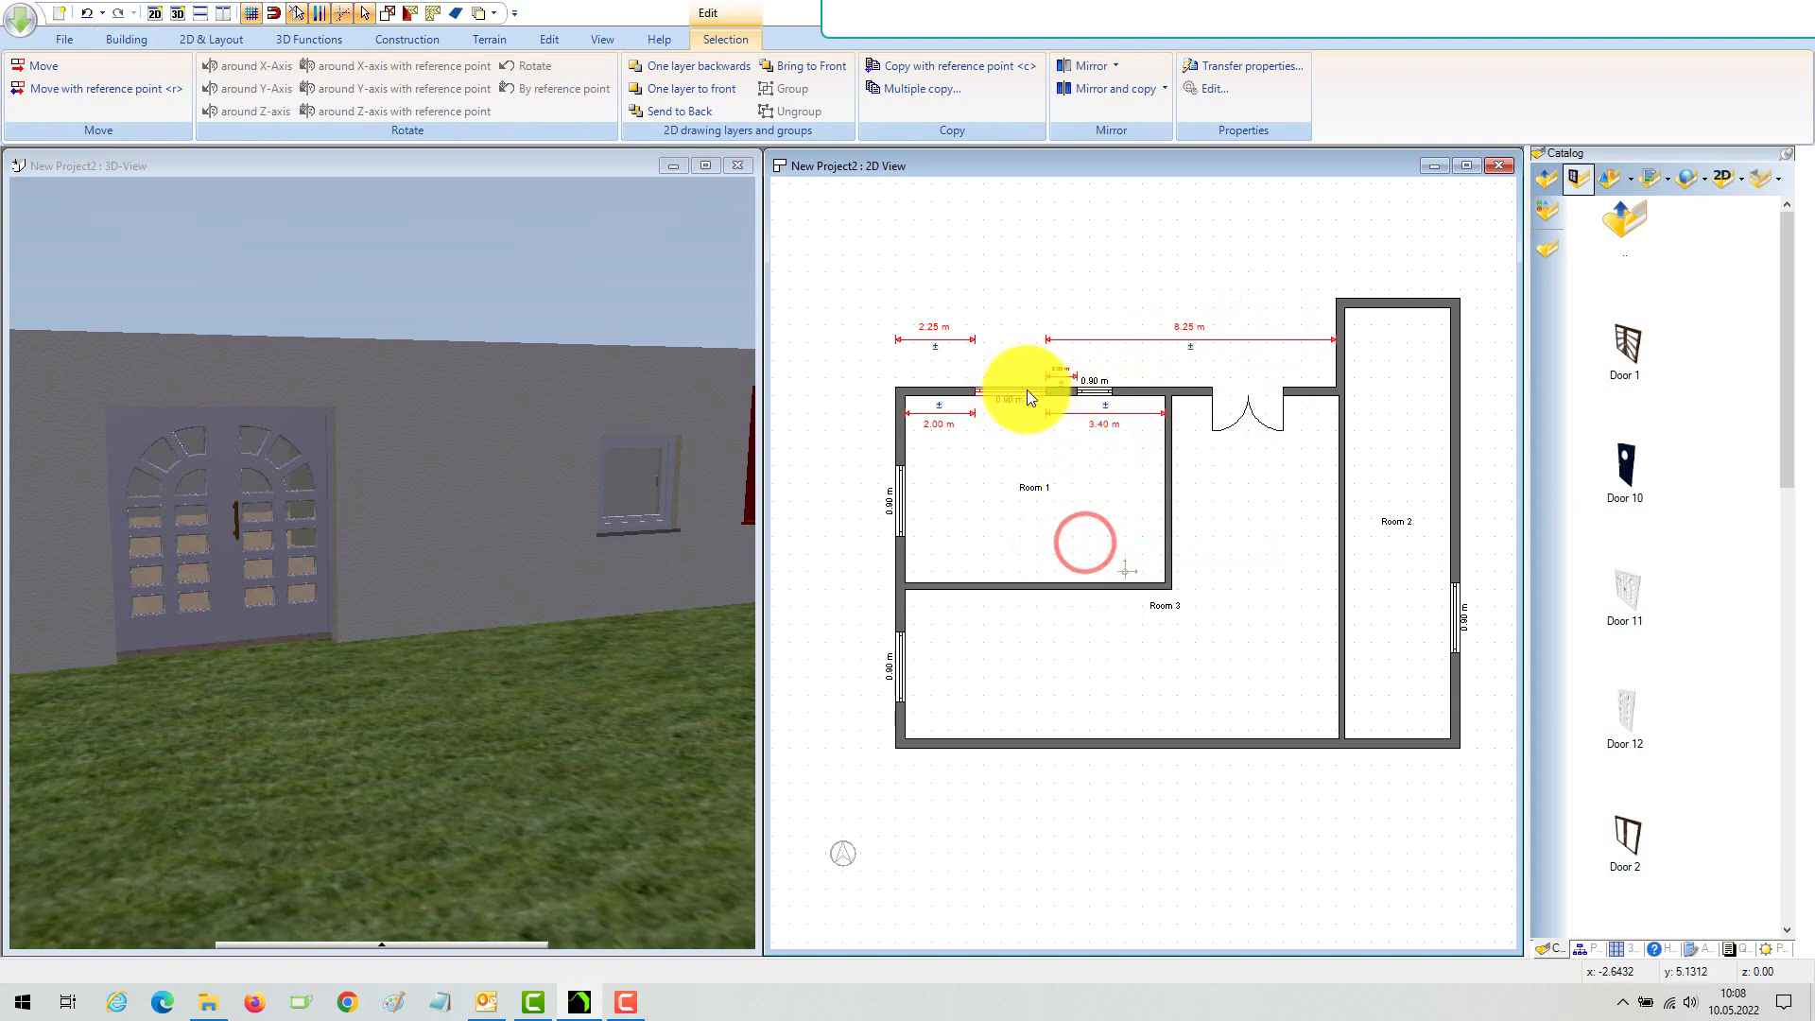
right_click(1027, 390)
click(1124, 549)
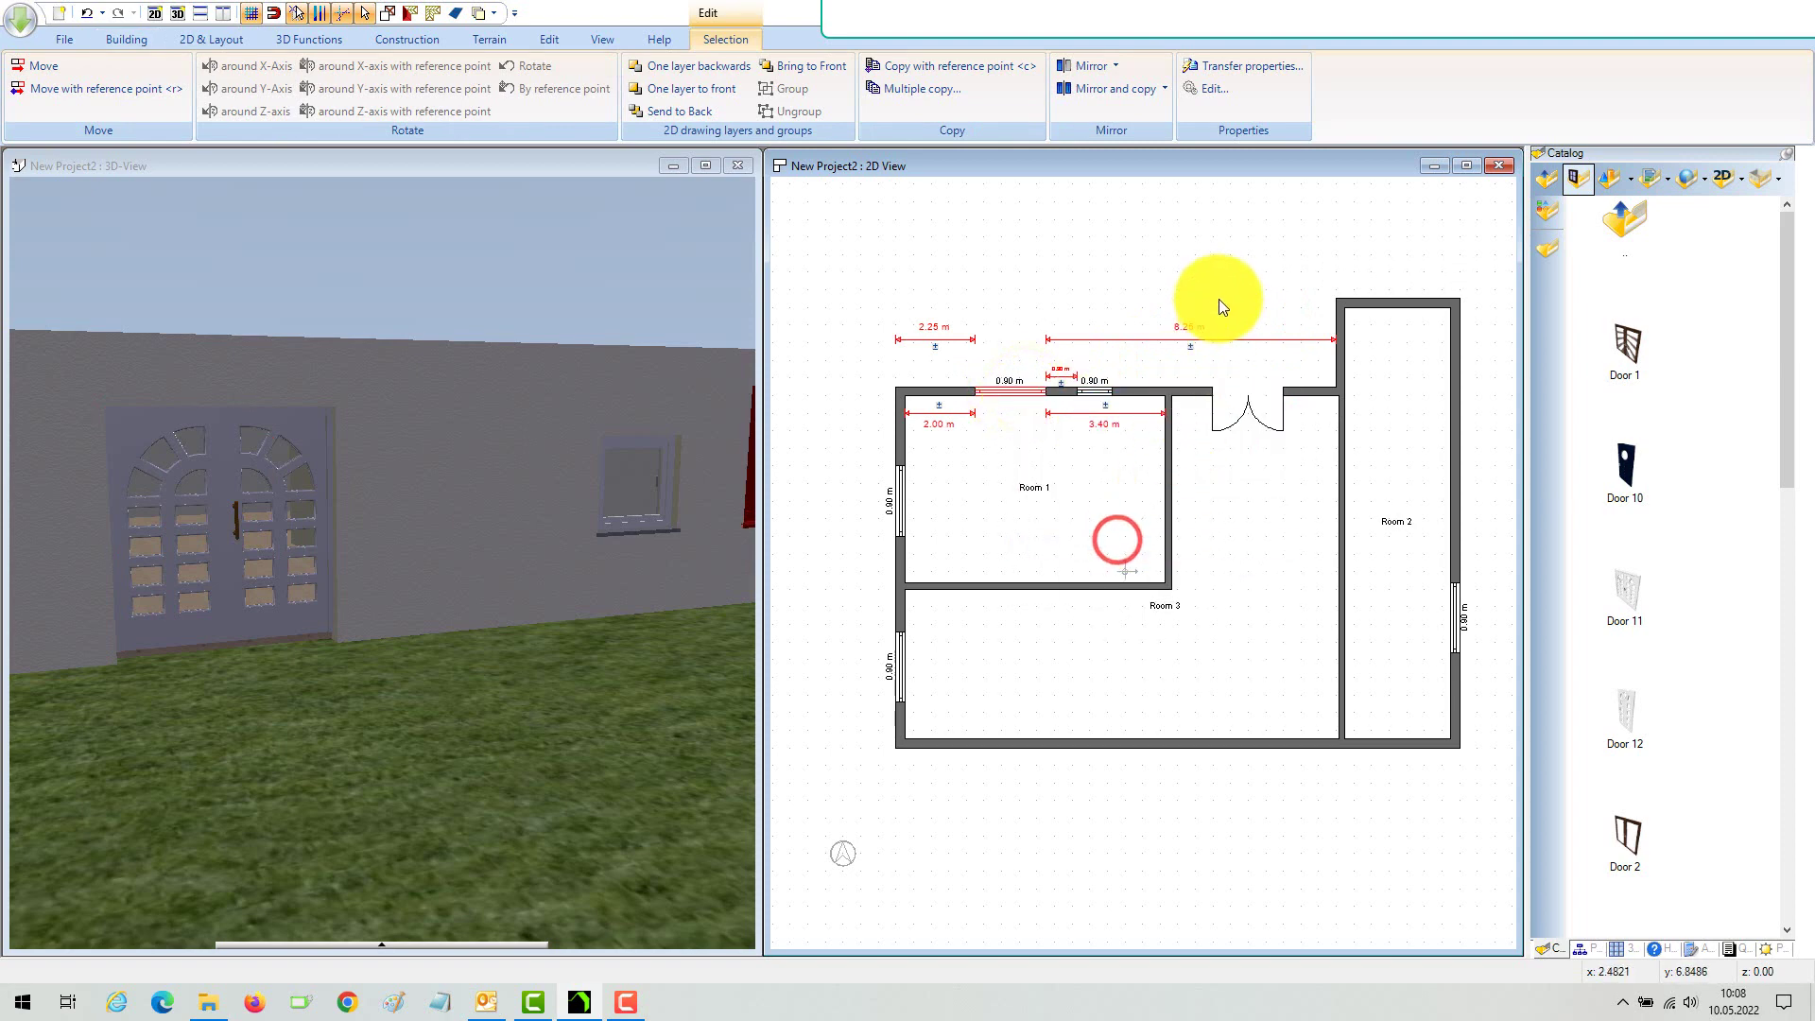
click(1217, 301)
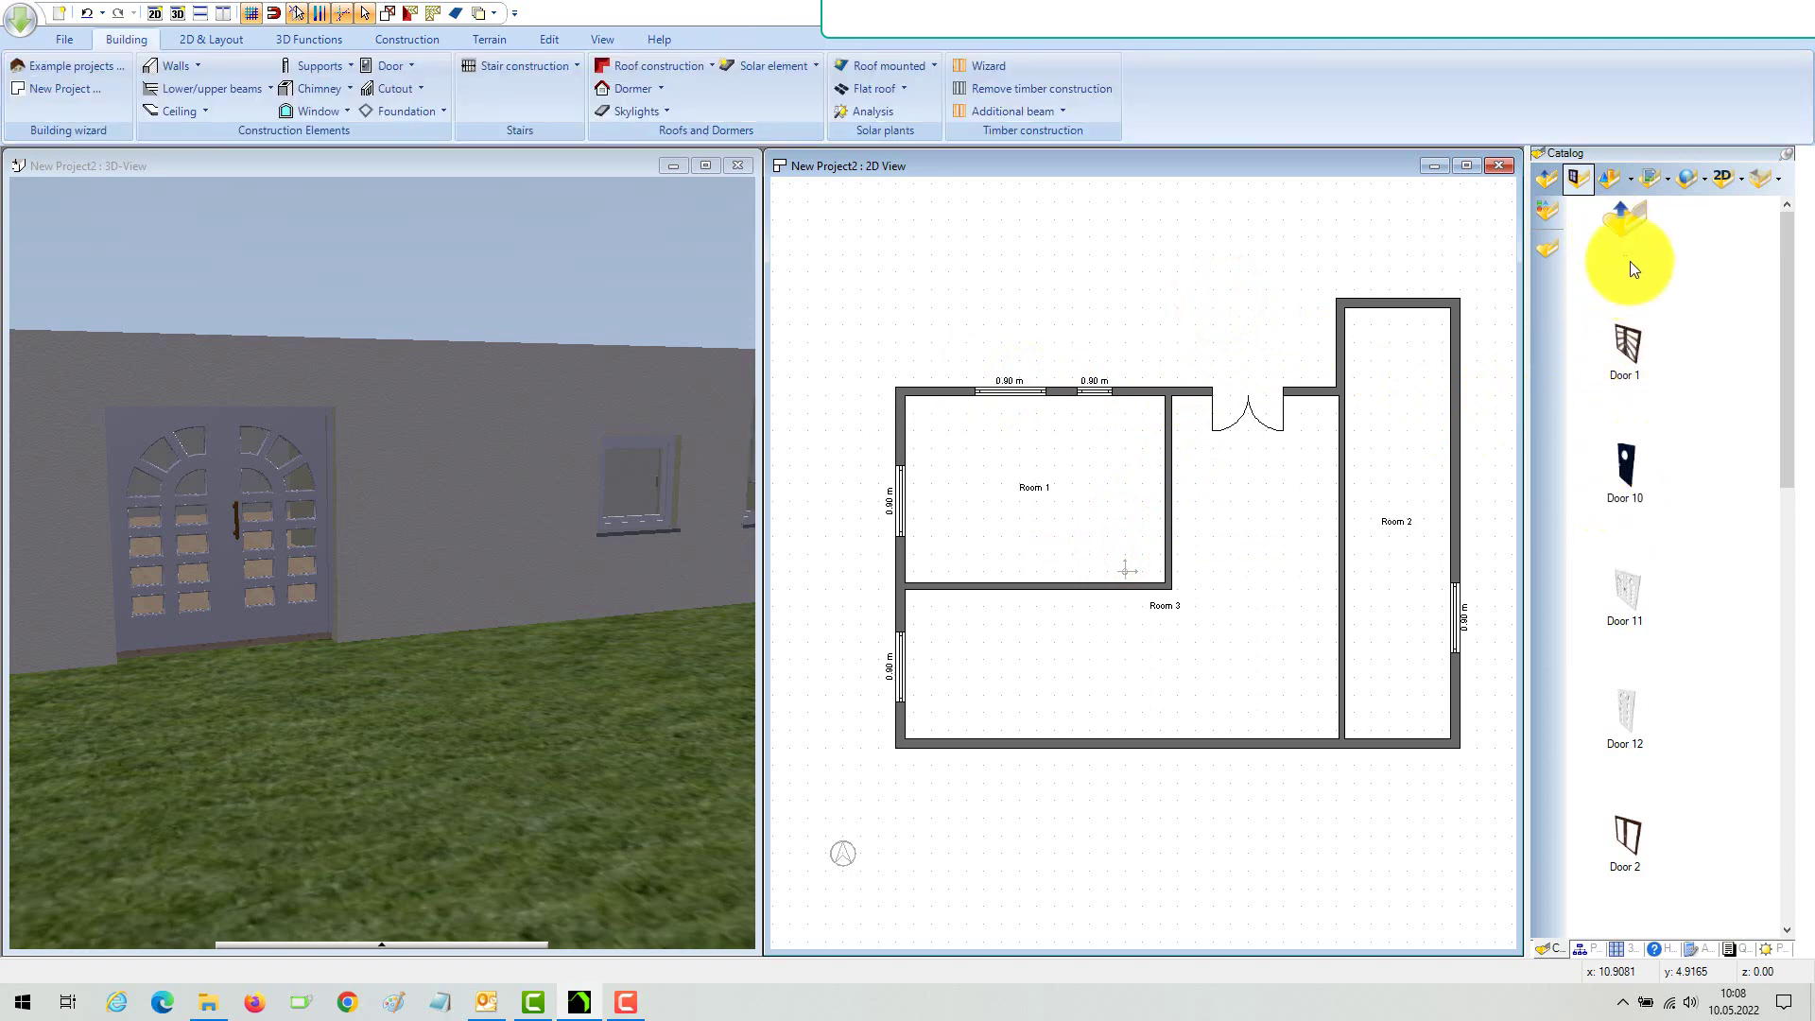
Step: Insert the Door white interior door into Room 1's right wall and Room 2's left wall
double_click(1621, 222)
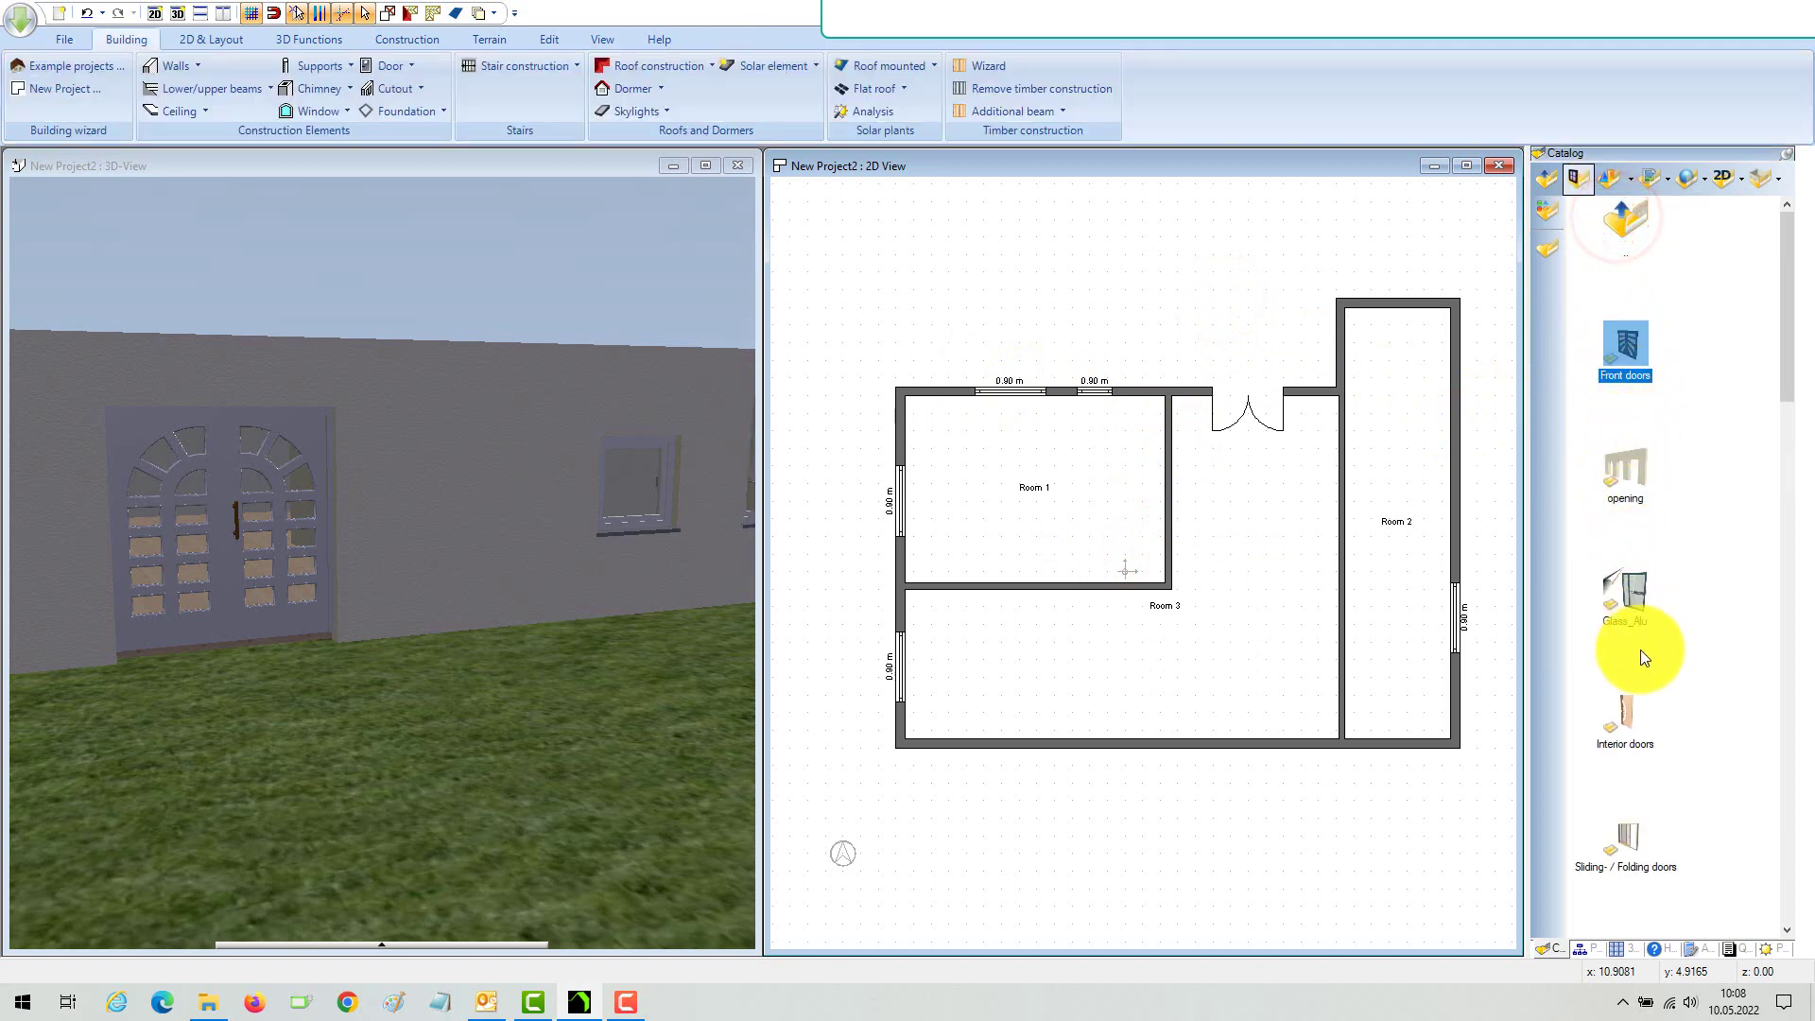
double_click(1626, 708)
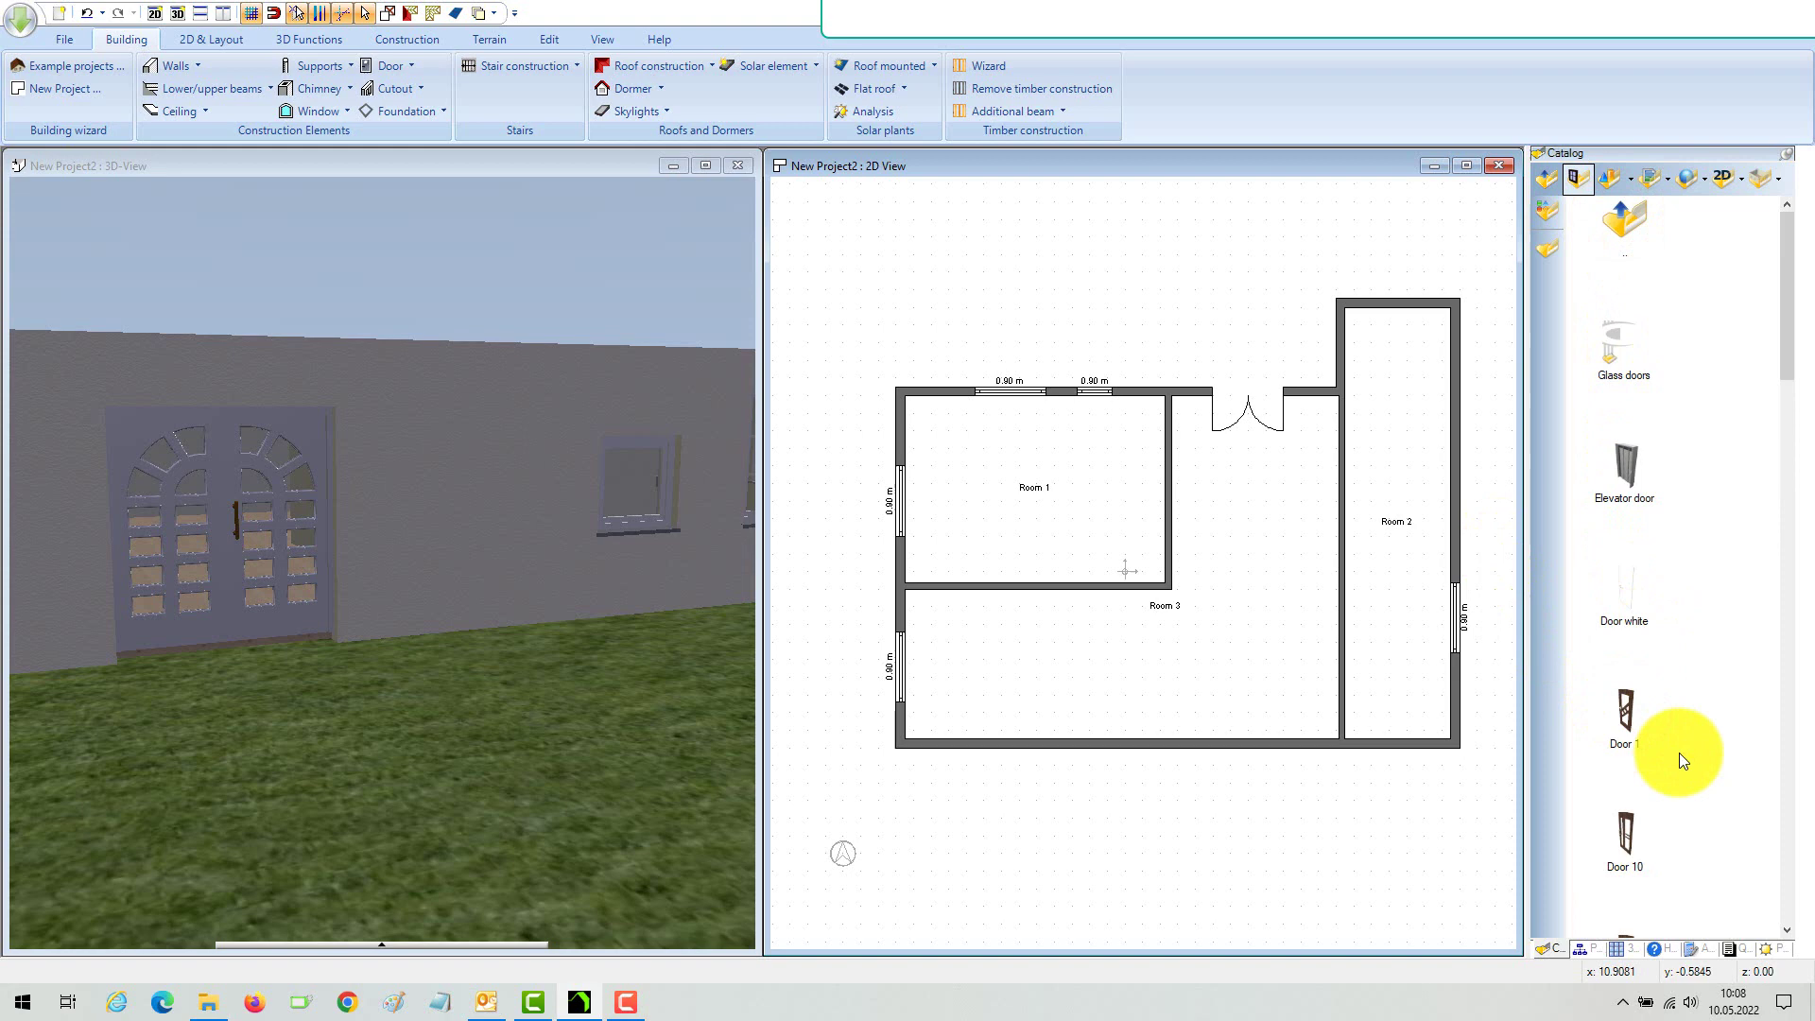
click(1632, 595)
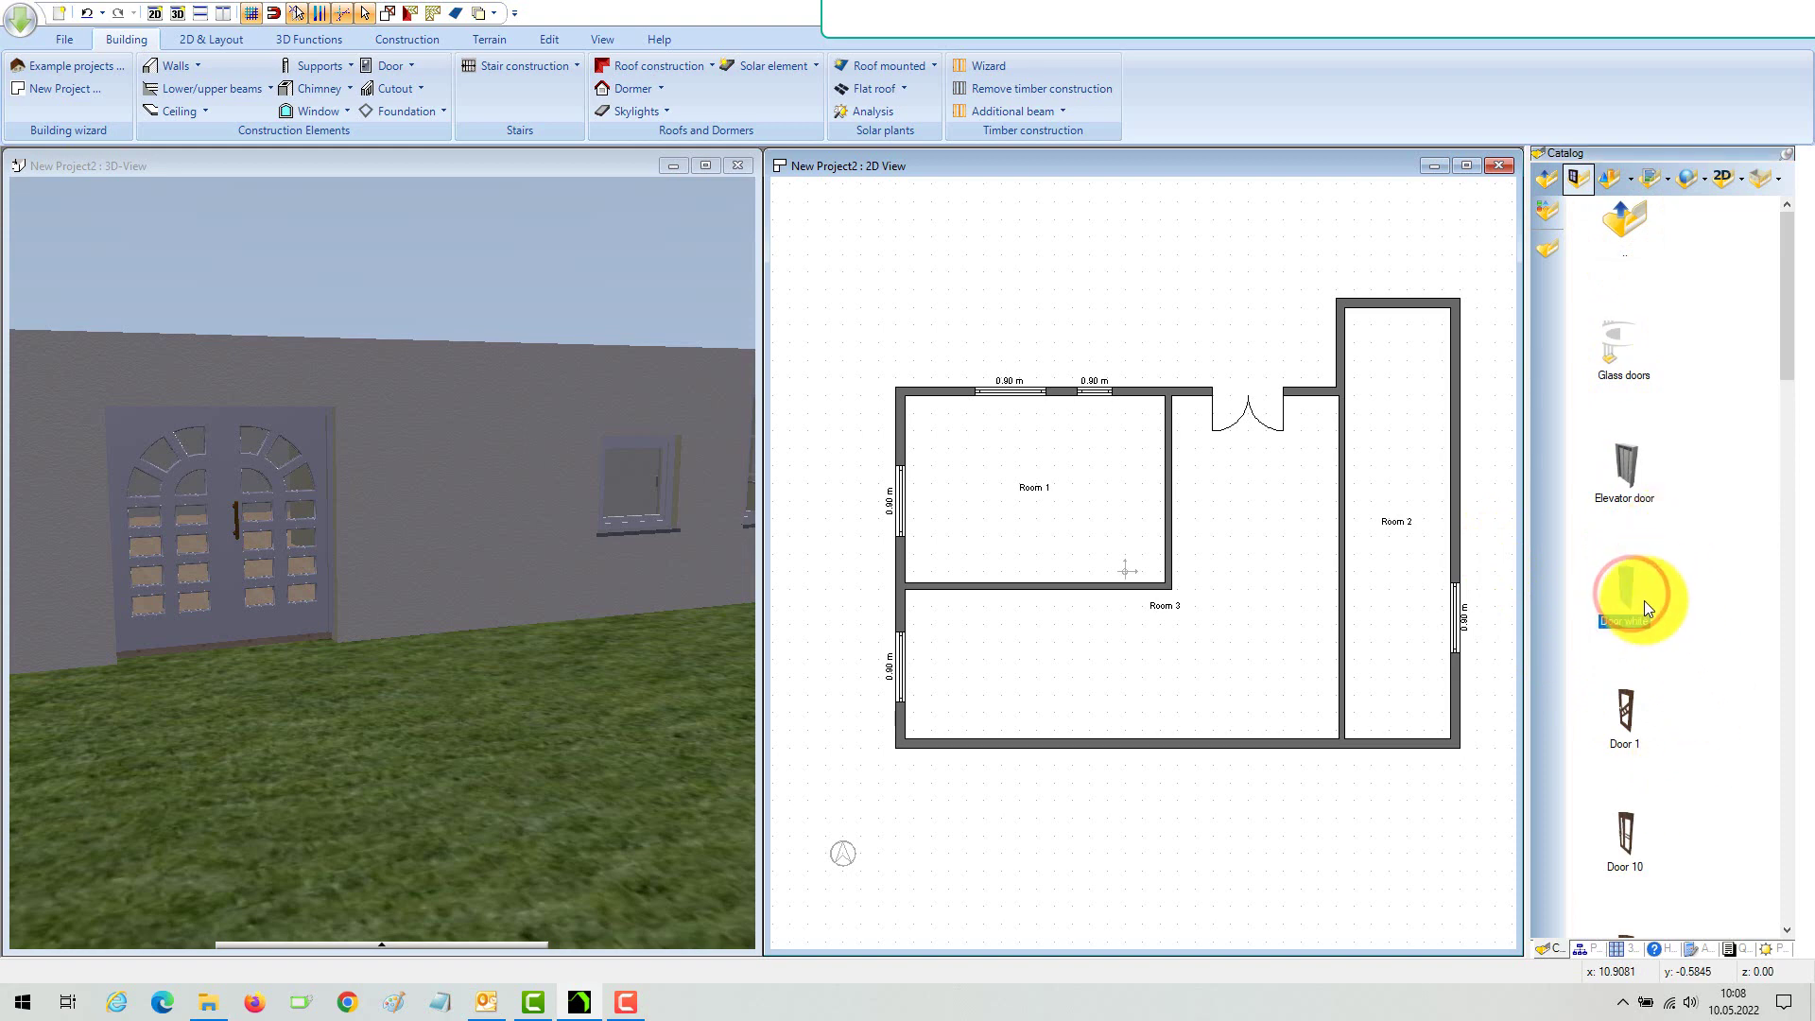
drag(1633, 602, 1173, 520)
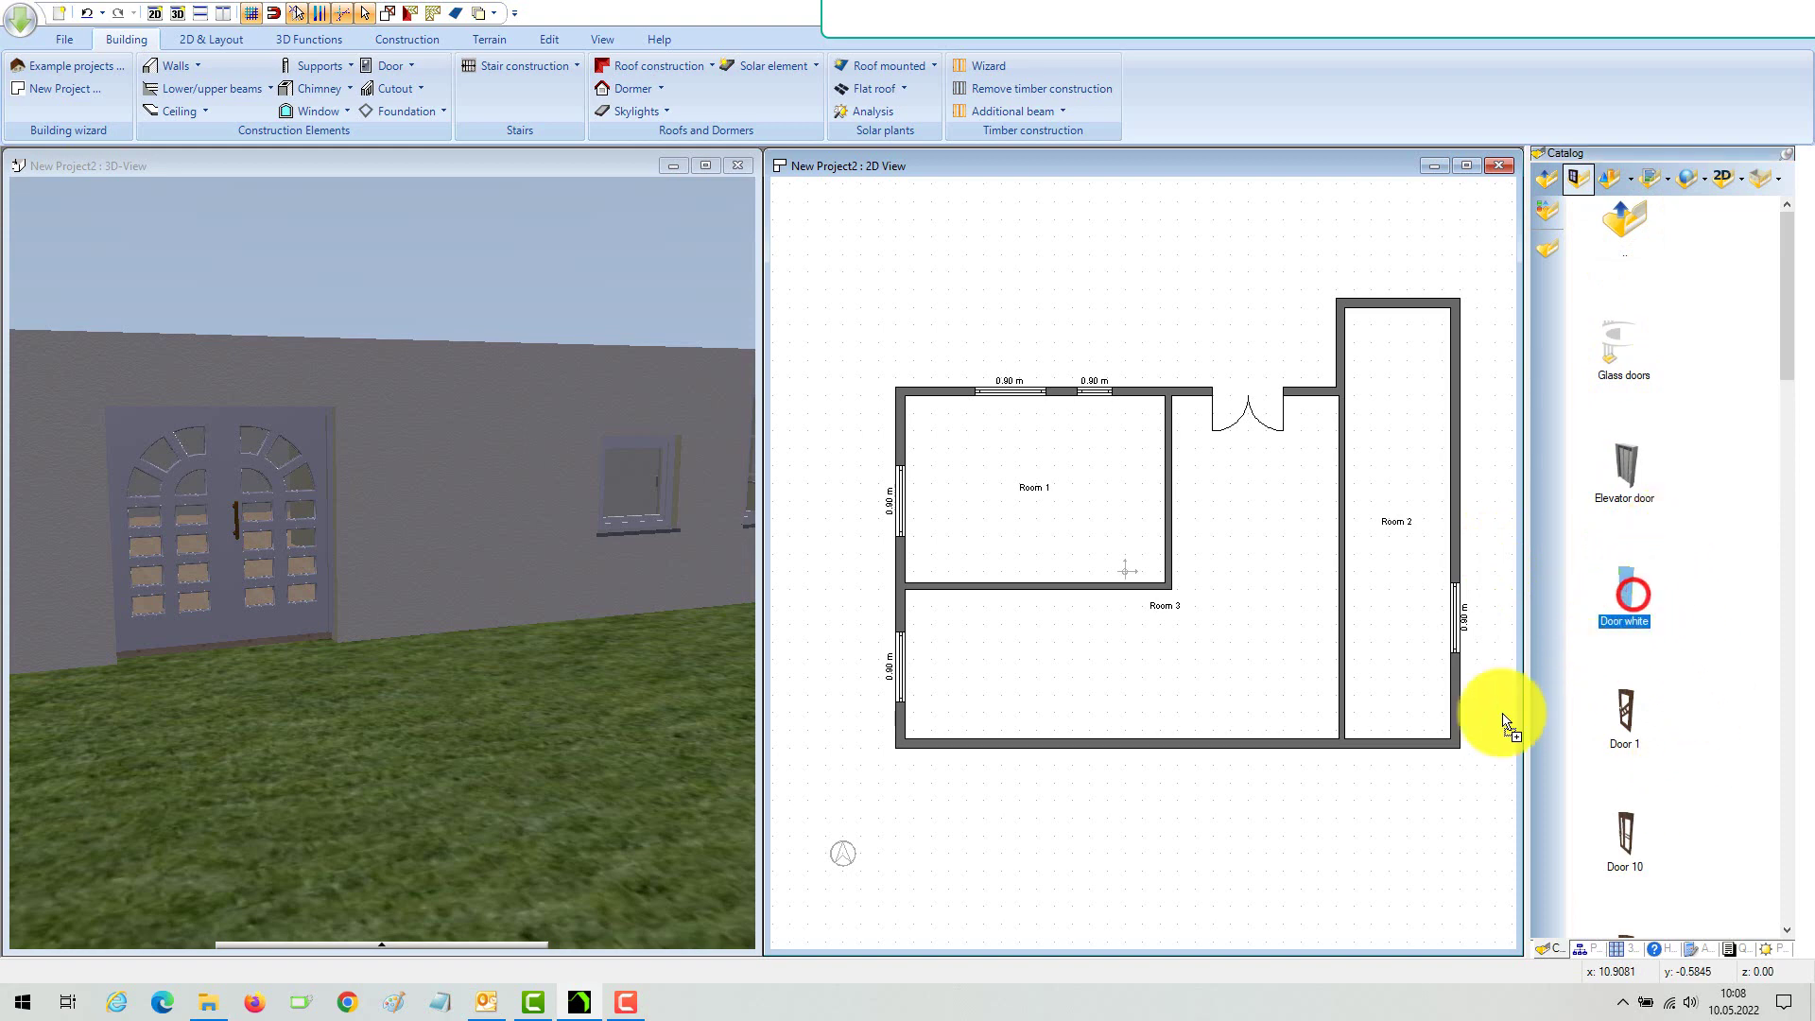
click(1170, 496)
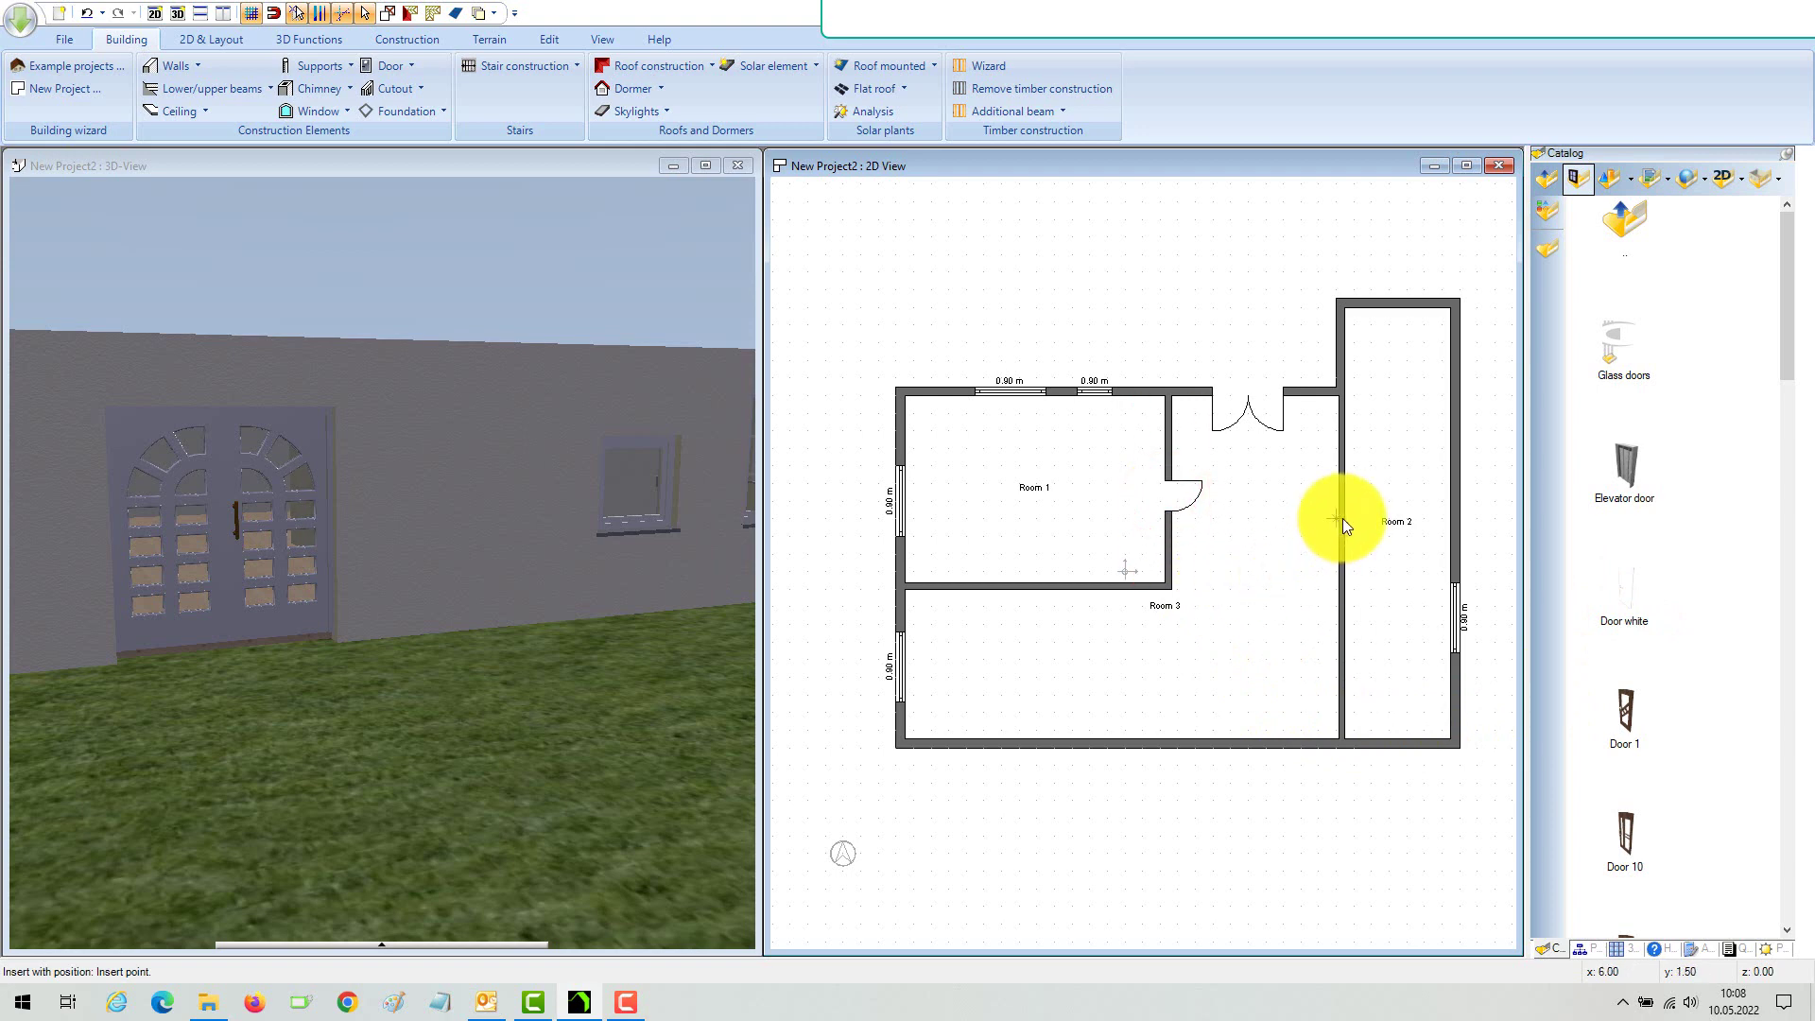
scroll(1343, 506, up, 3)
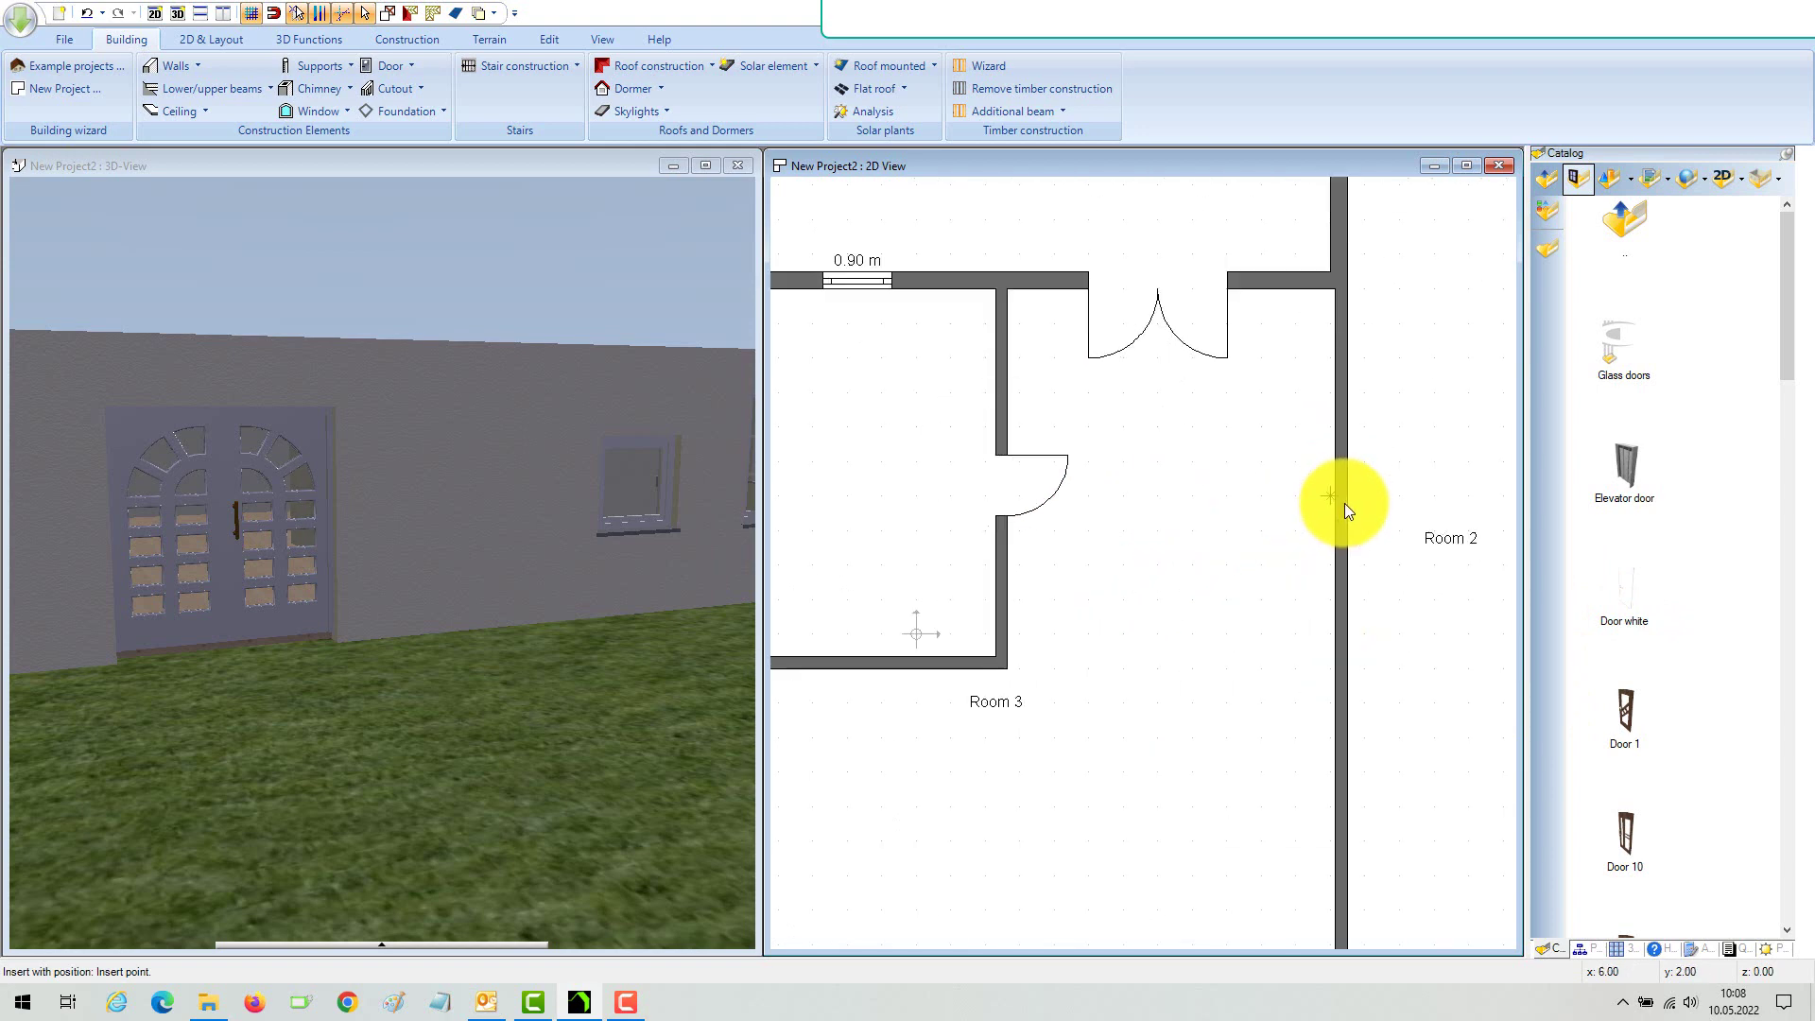
click(1345, 496)
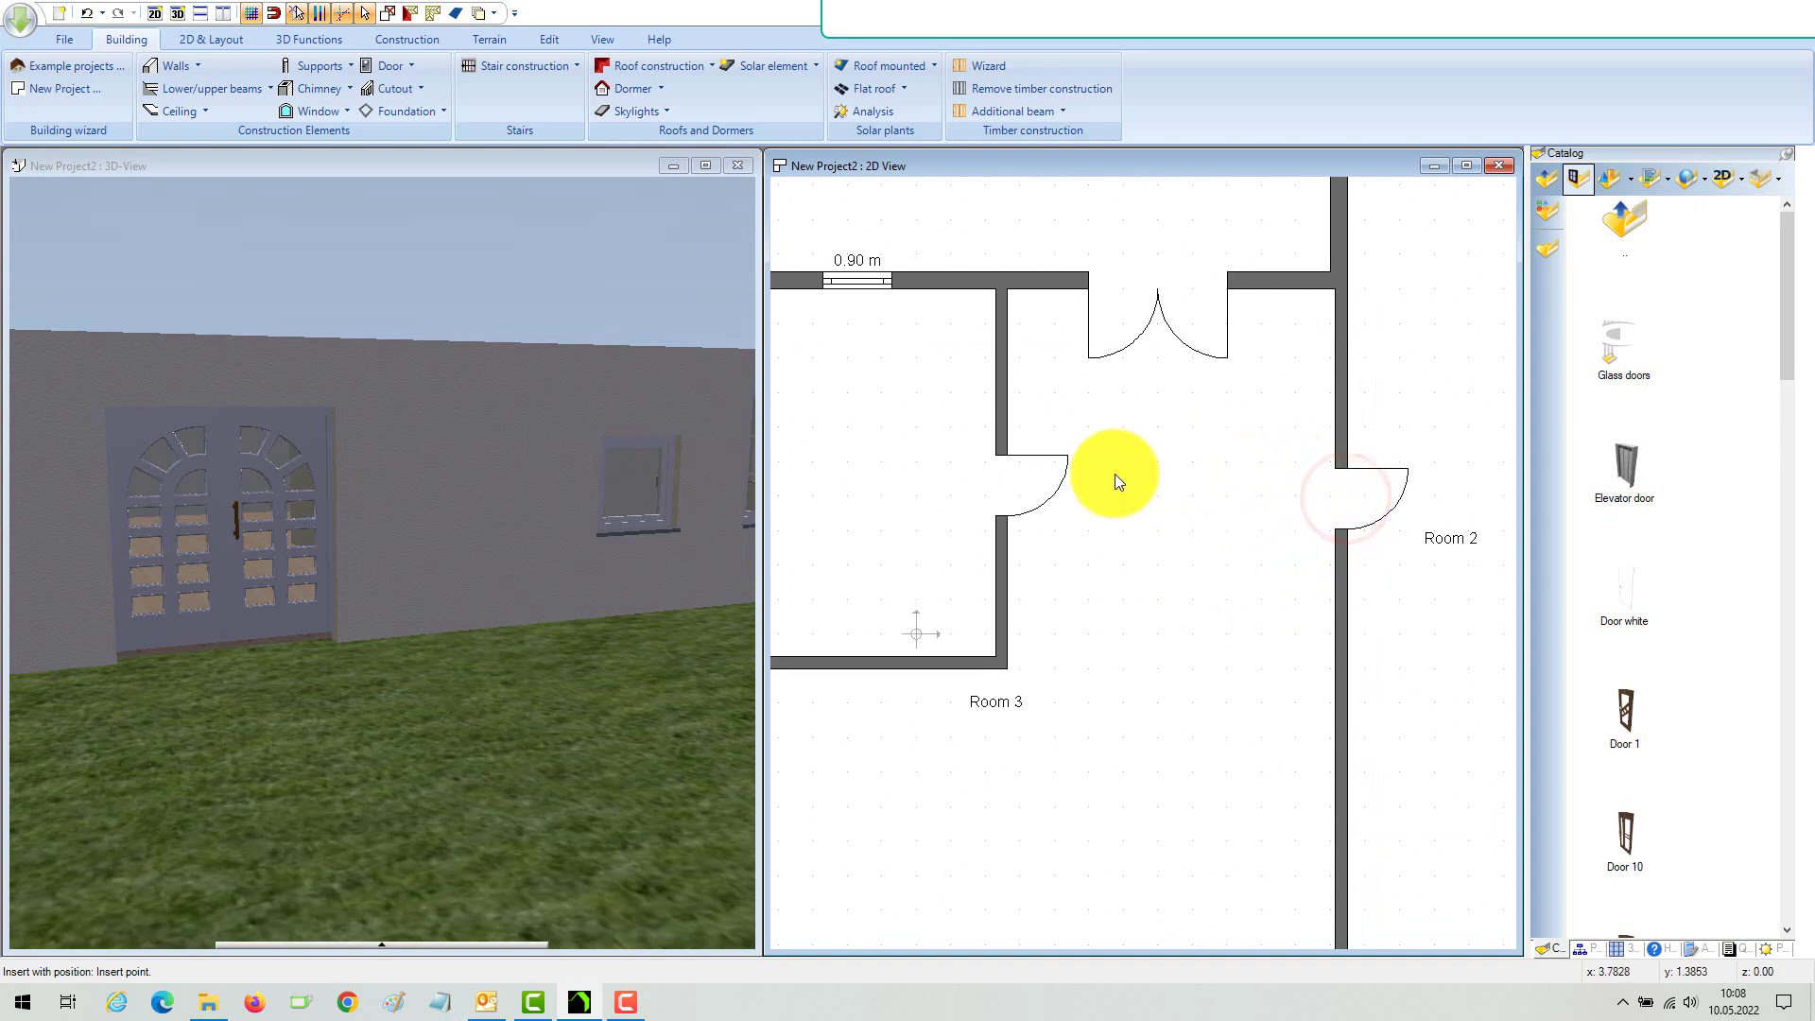
click(1025, 482)
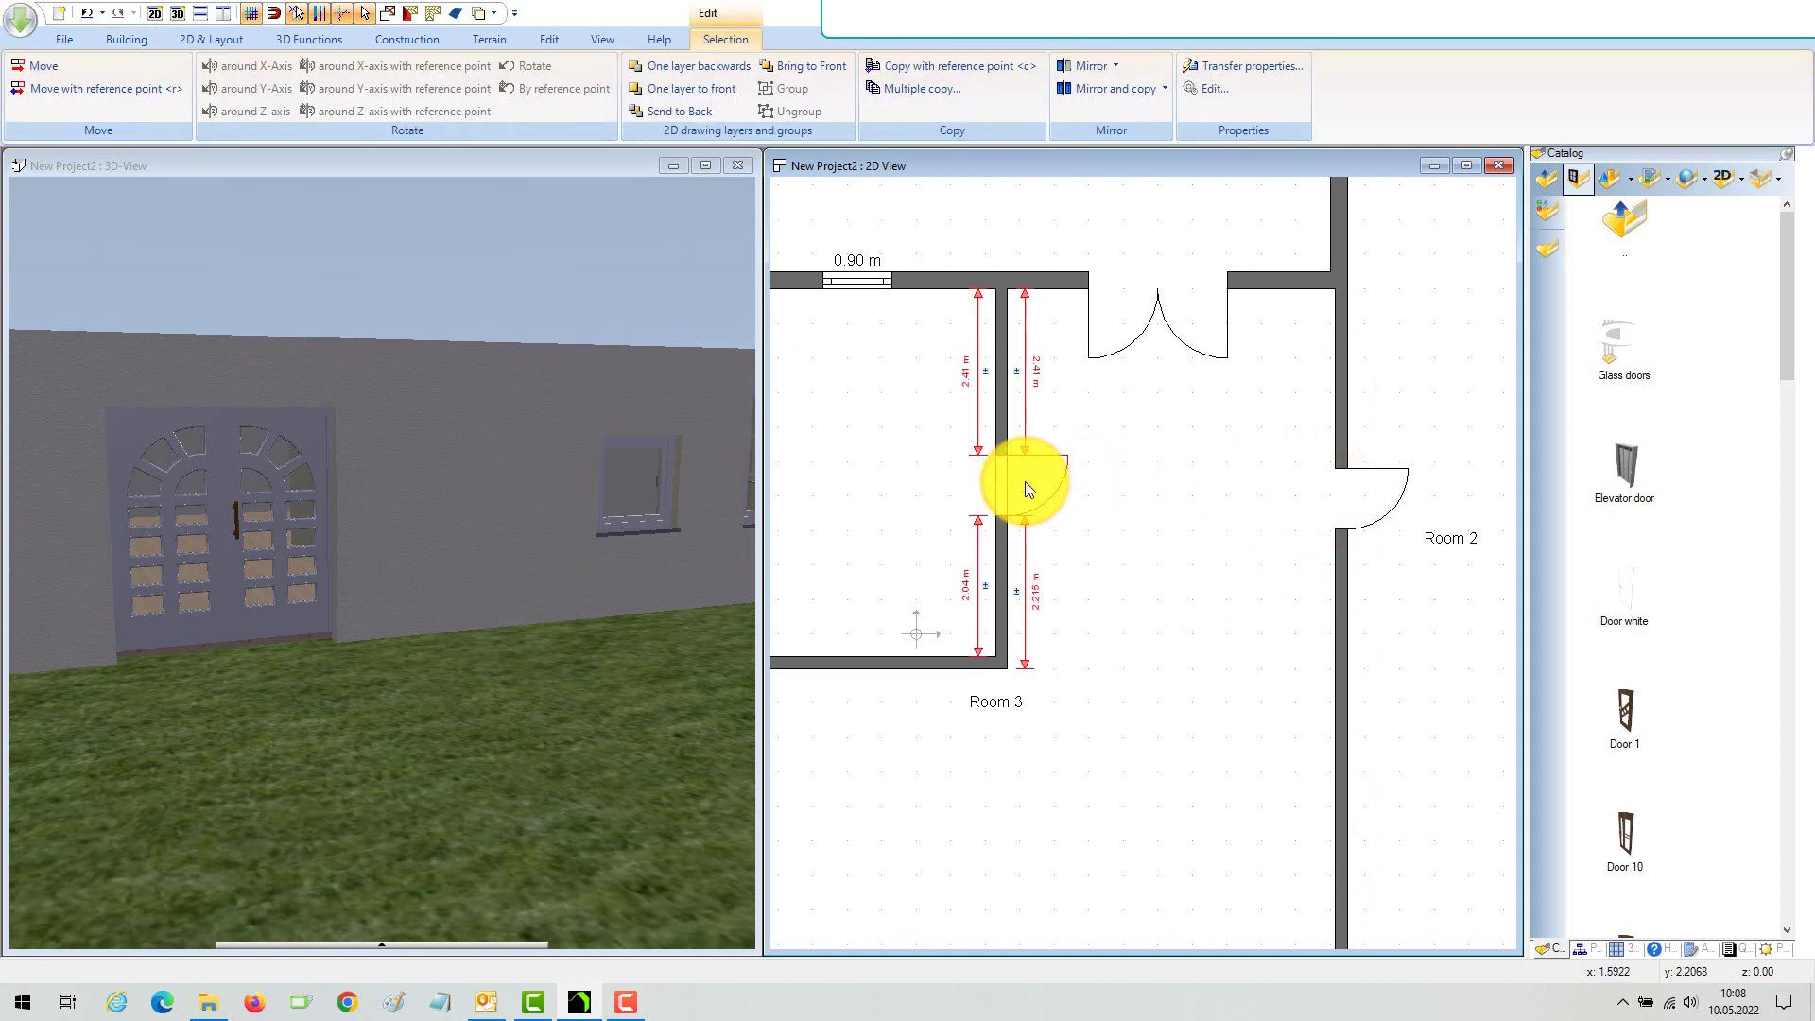
Step: Move Room 1's door 2.00 m from the top wall and flip its opening direction and hinge
drag(1024, 482, 987, 372)
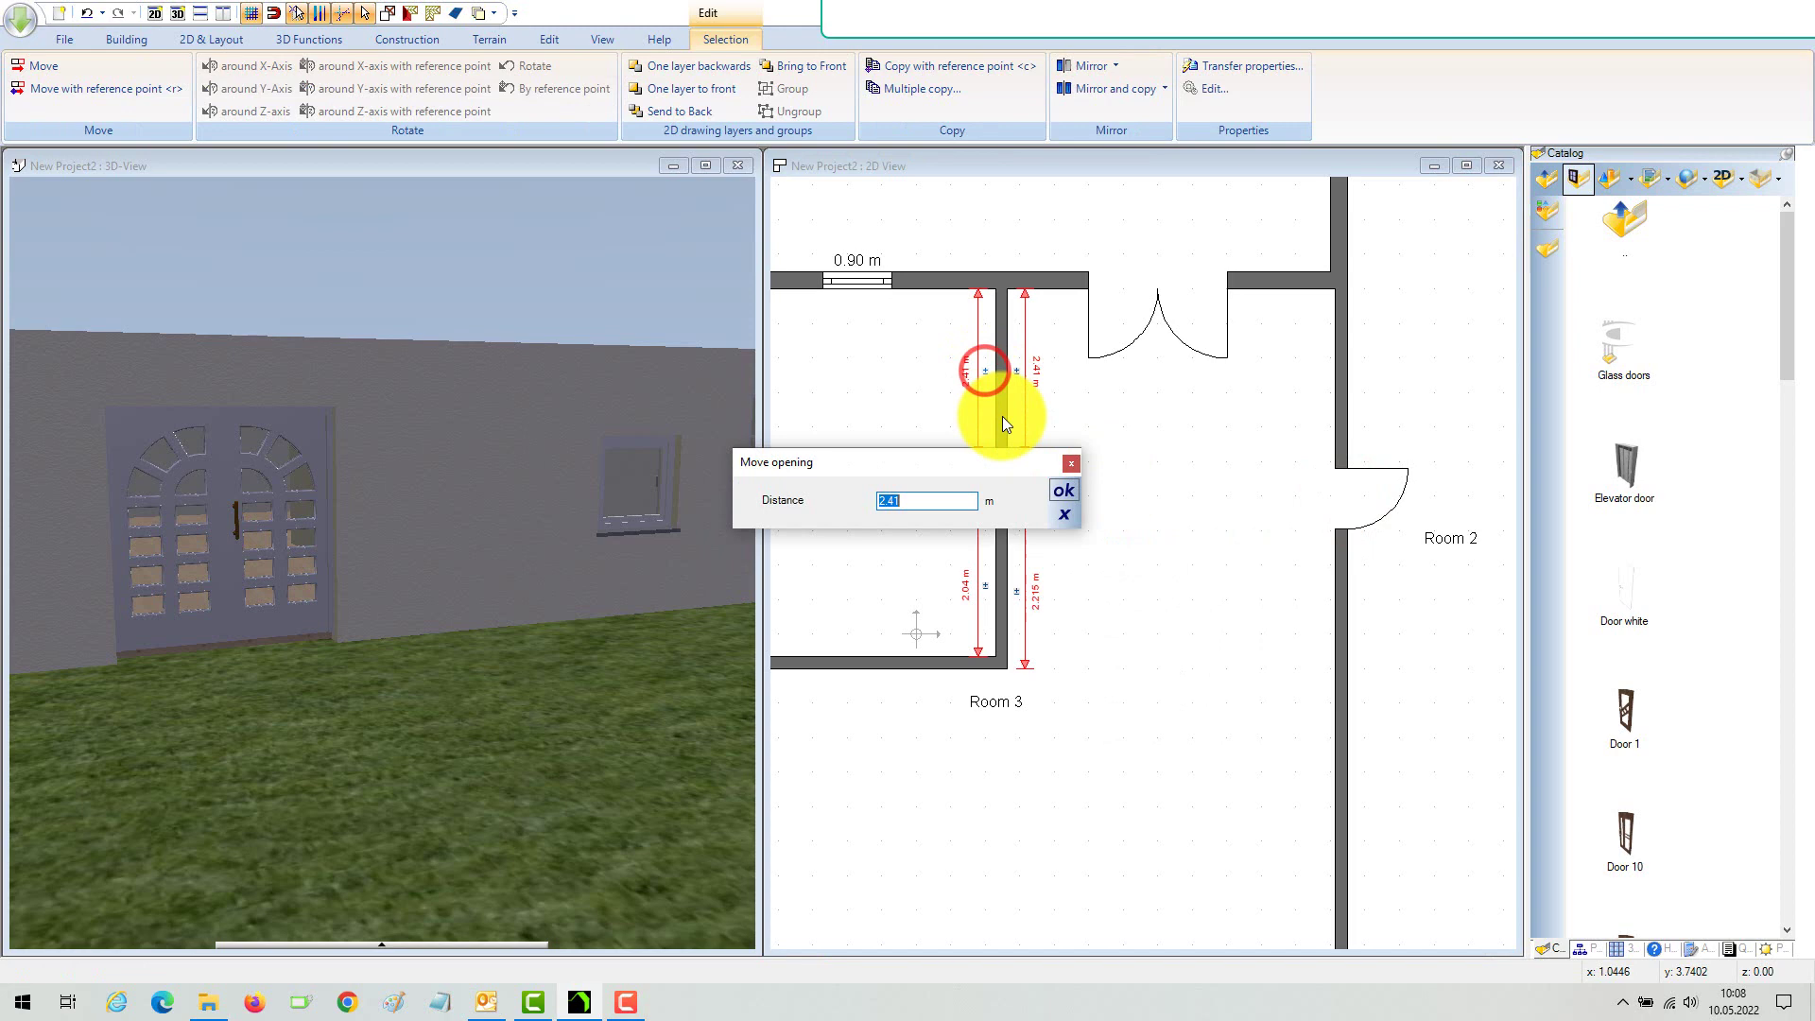
text(2)
key(Return)
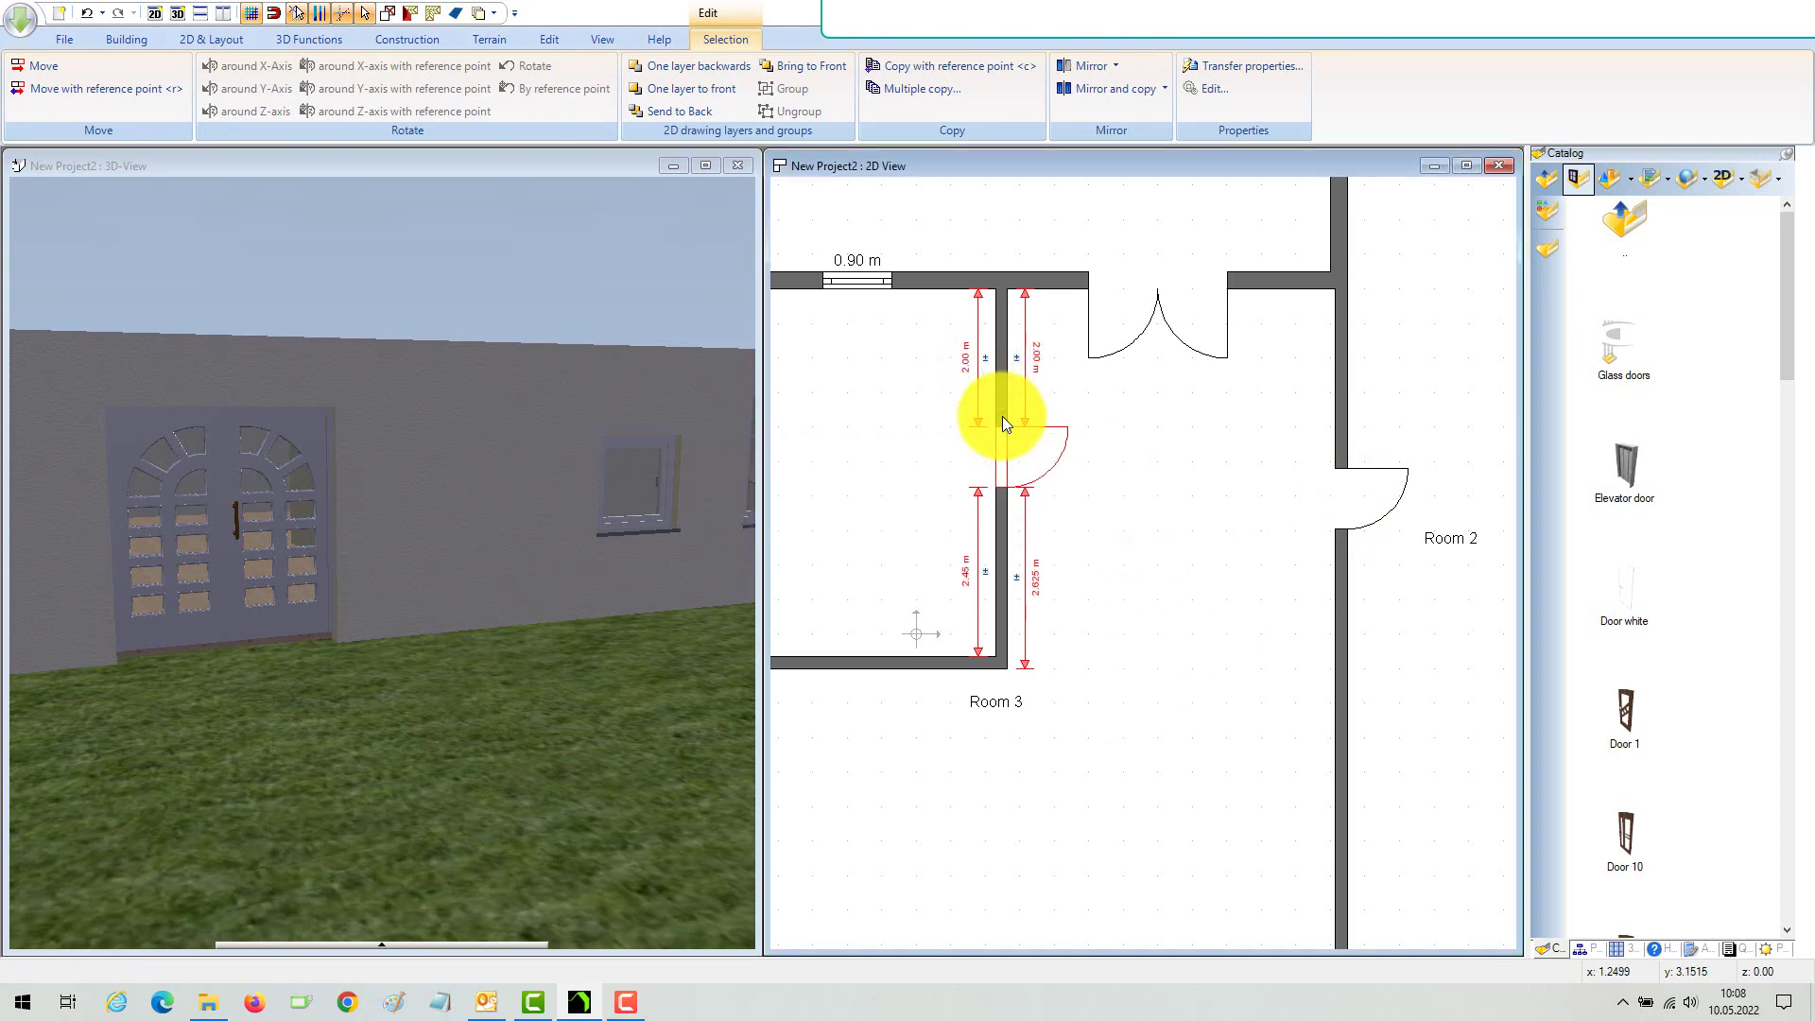
right_click(1020, 461)
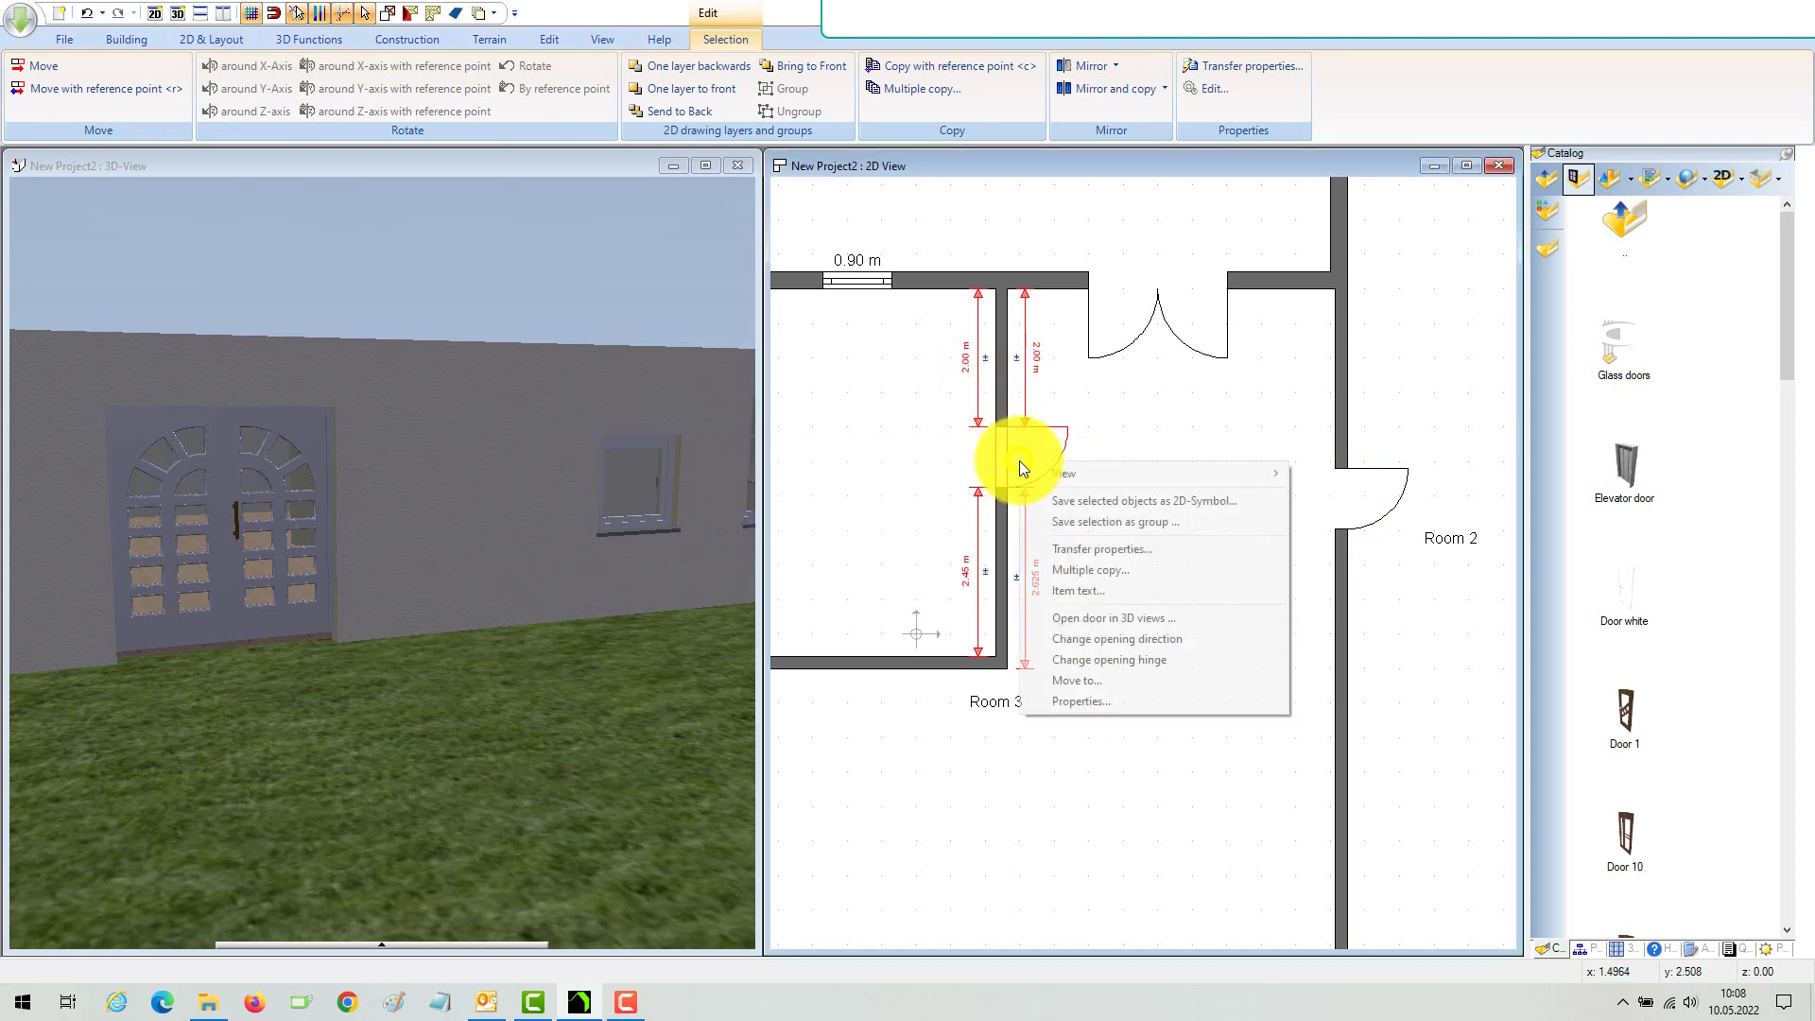
click(1142, 638)
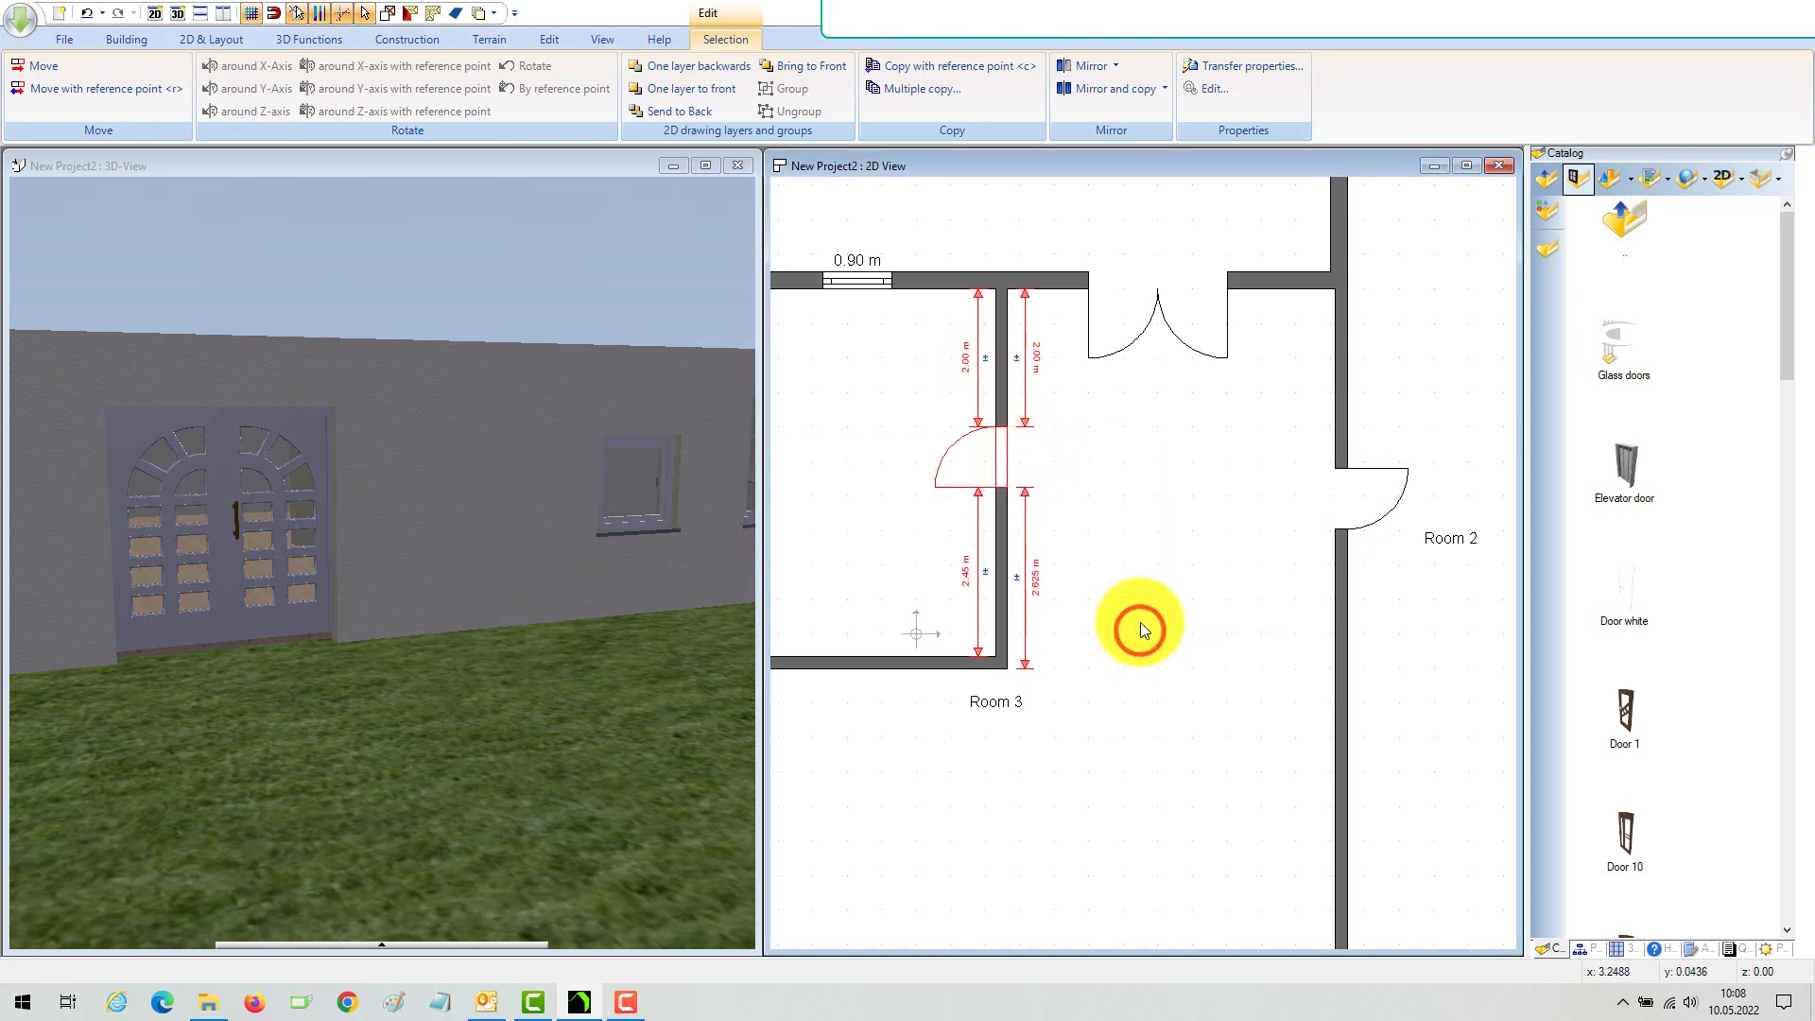
right_click(972, 458)
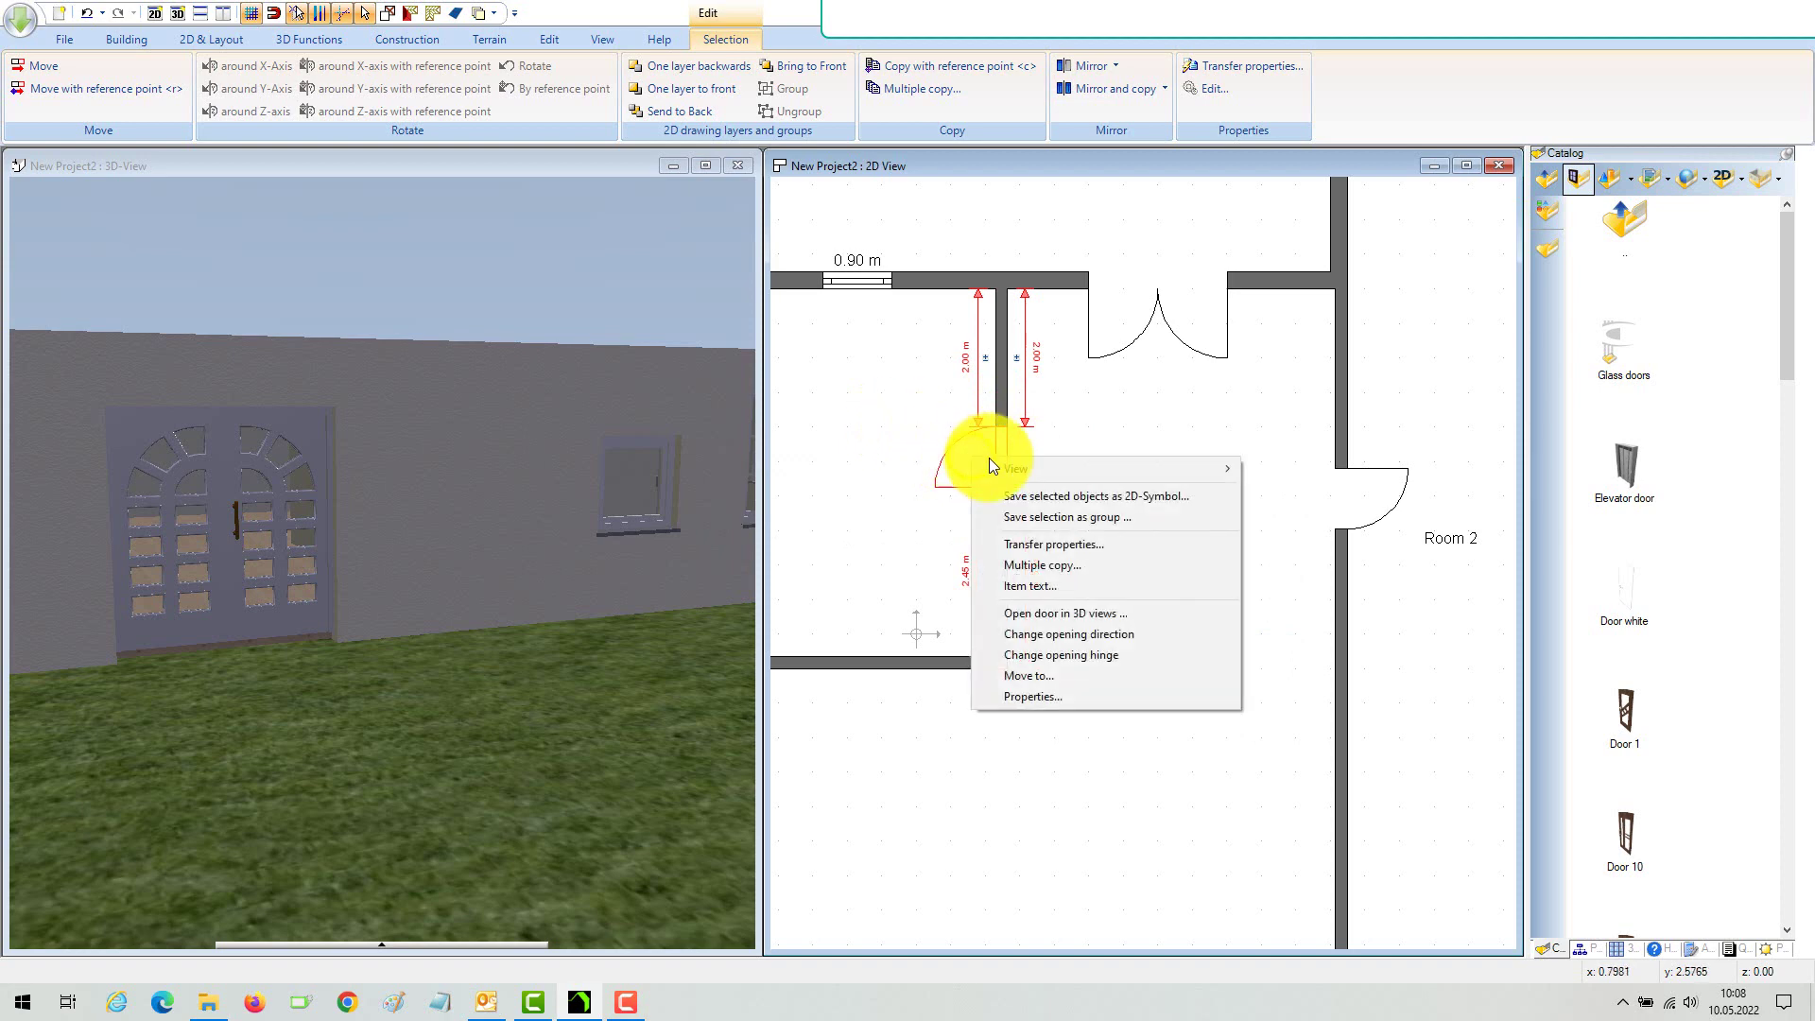
click(1044, 654)
Step: Switch the hinge side of the door in Room 2's left wall
click(1378, 486)
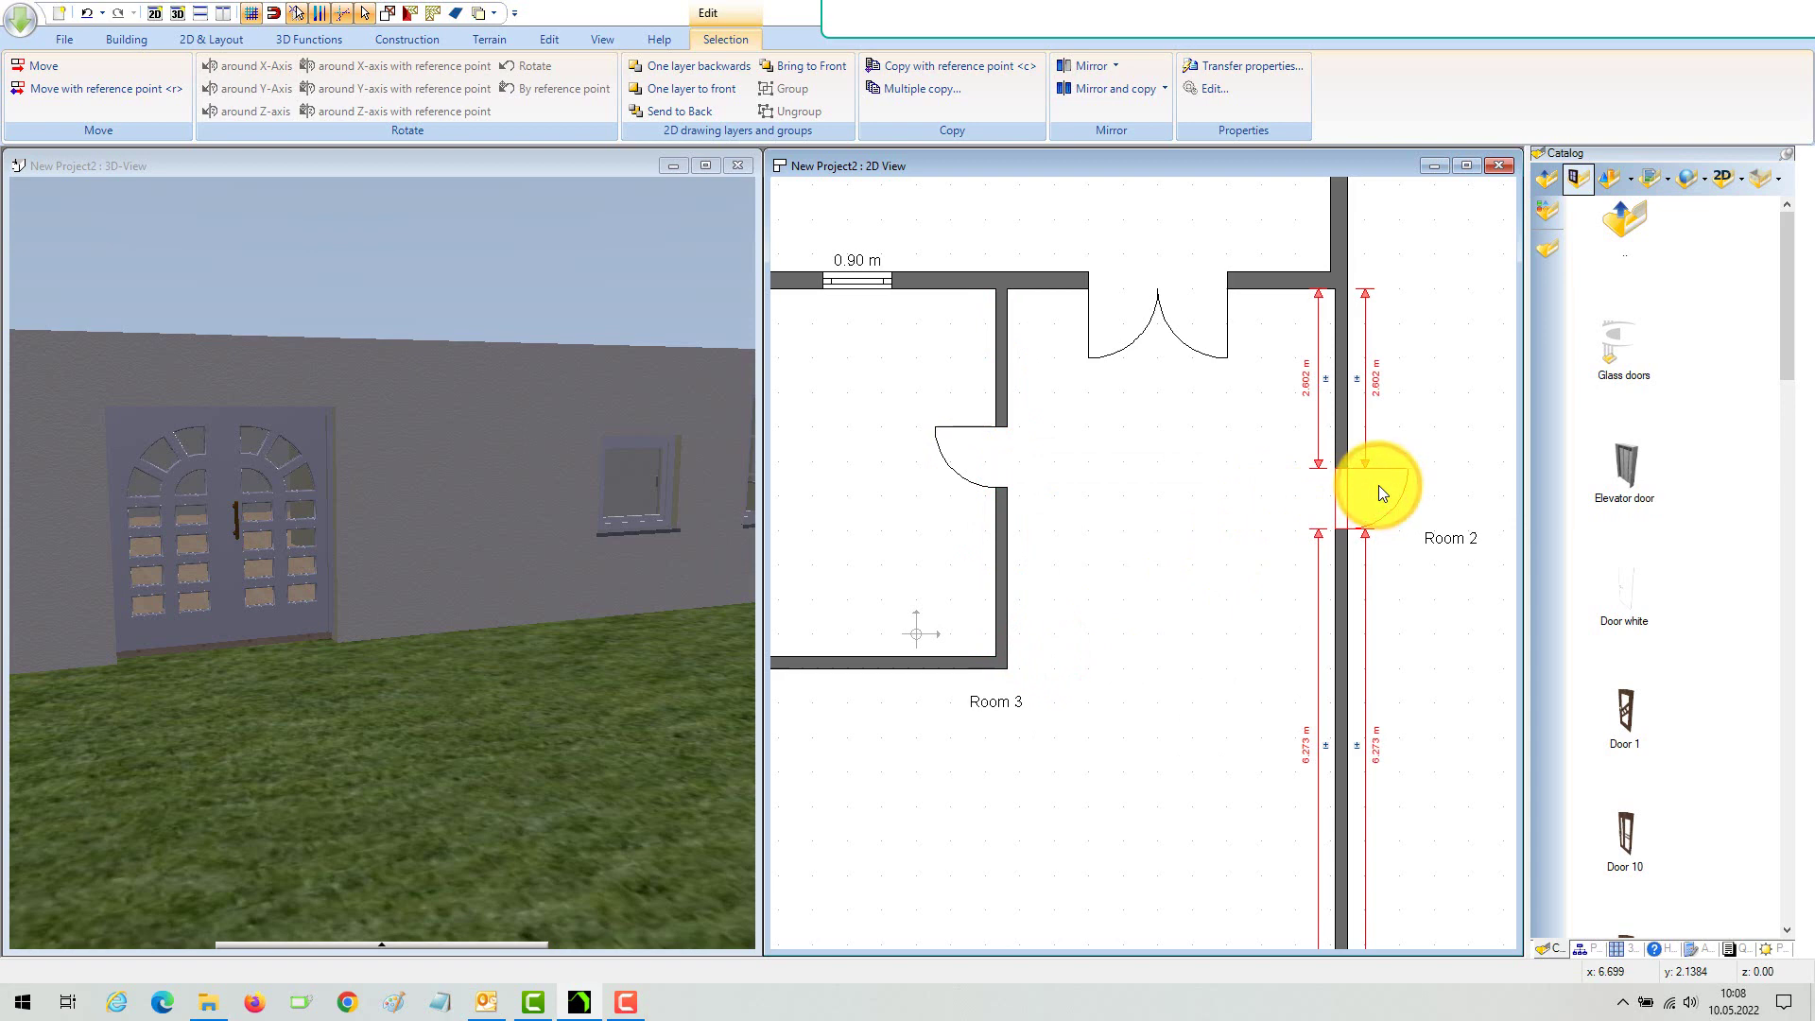
right_click(1379, 486)
click(1479, 684)
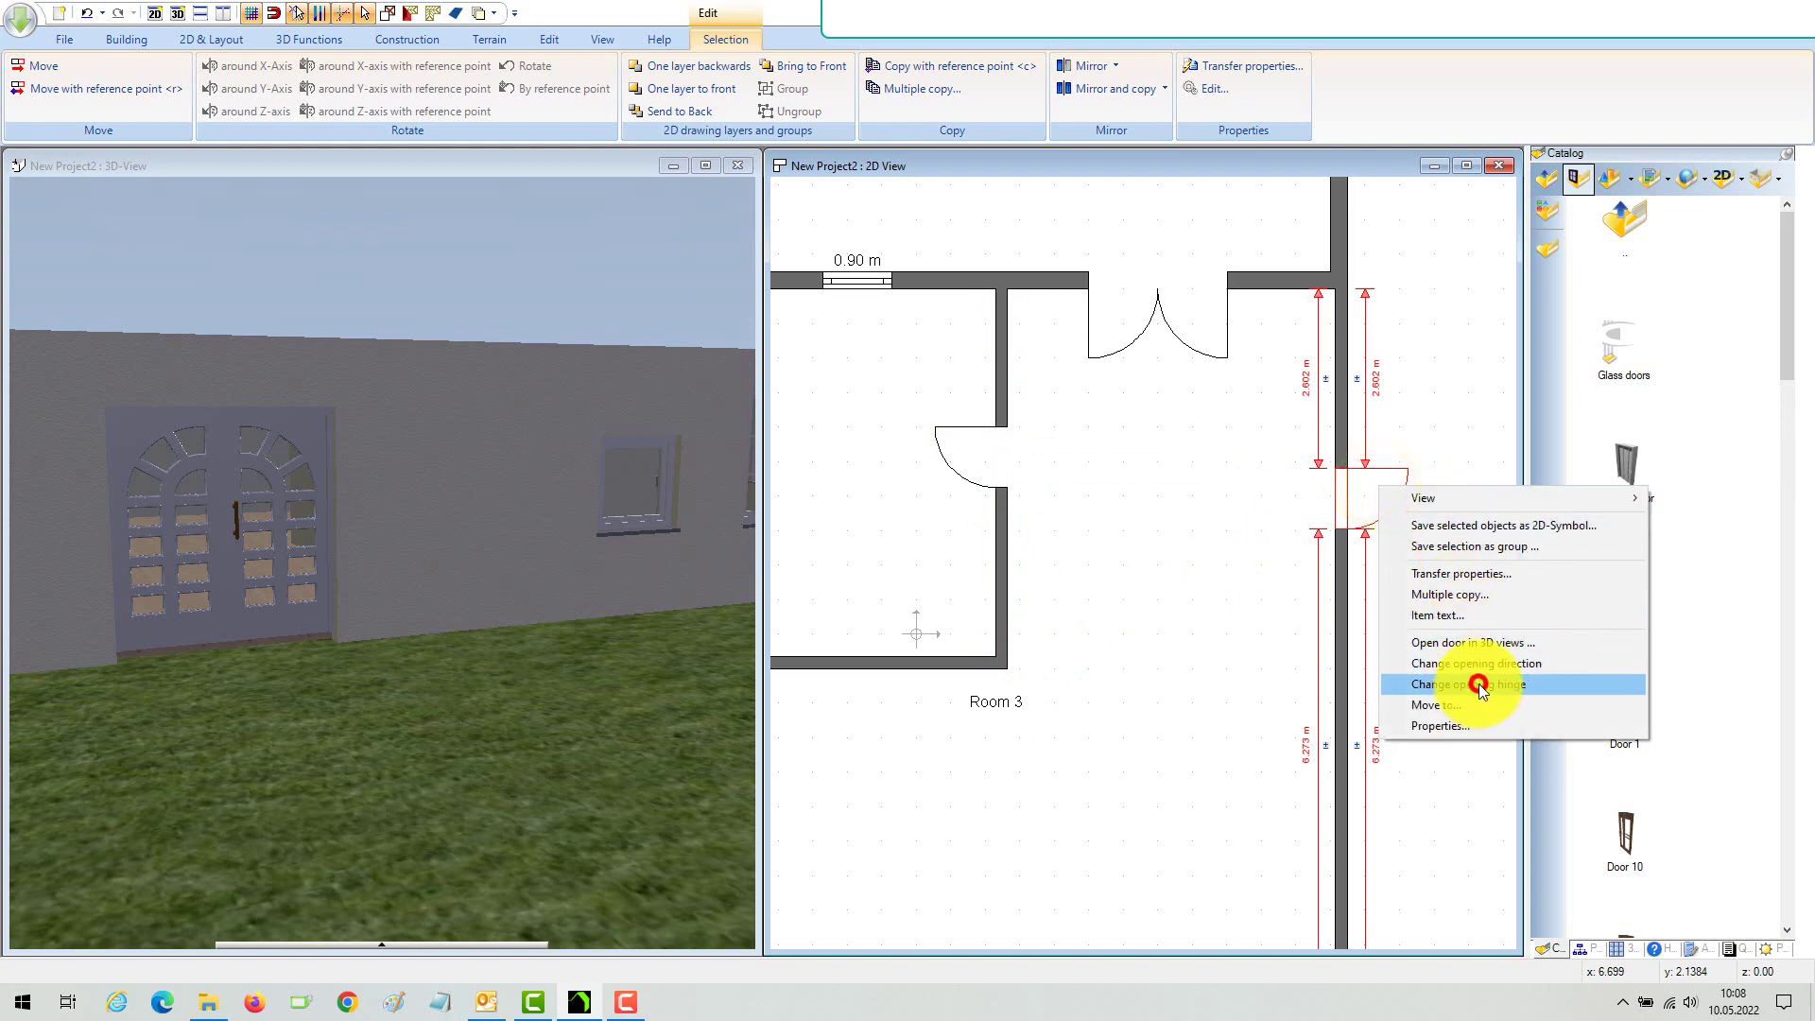
scroll(1216, 546, down, 2)
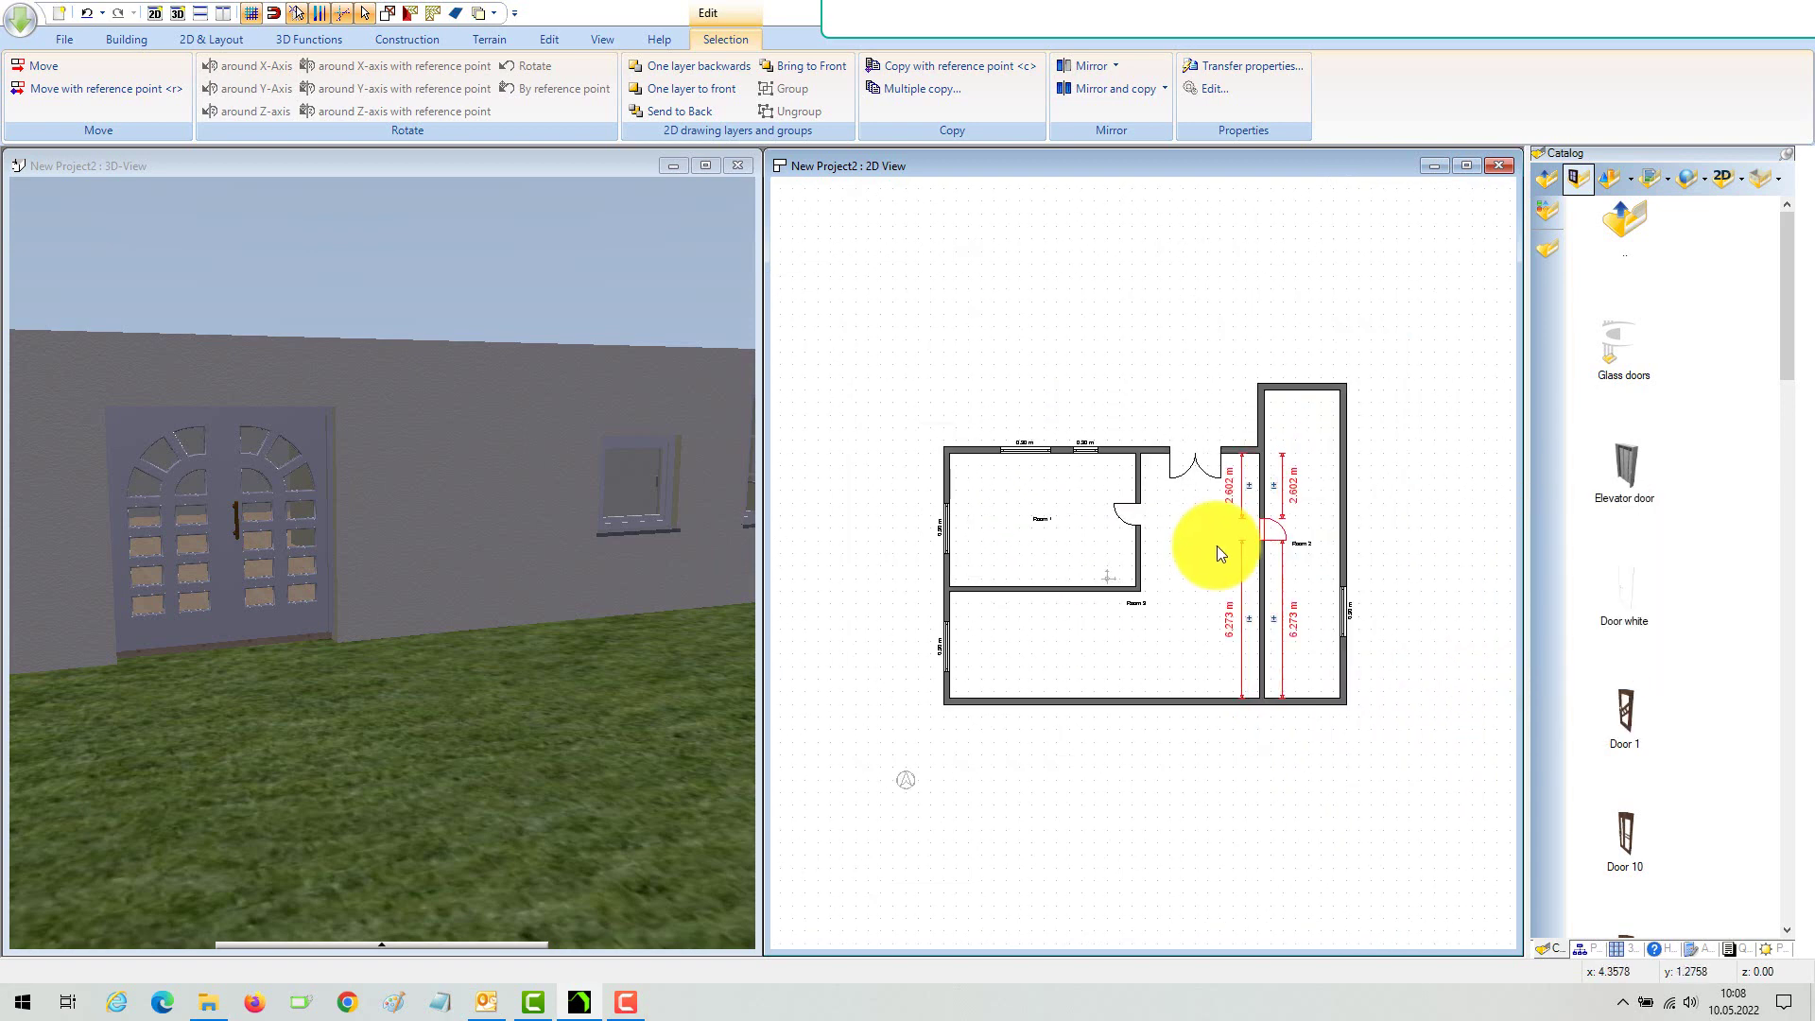
Step: Place a 0.90 m Window Construction window in Room 3's bottom outer wall
click(1148, 371)
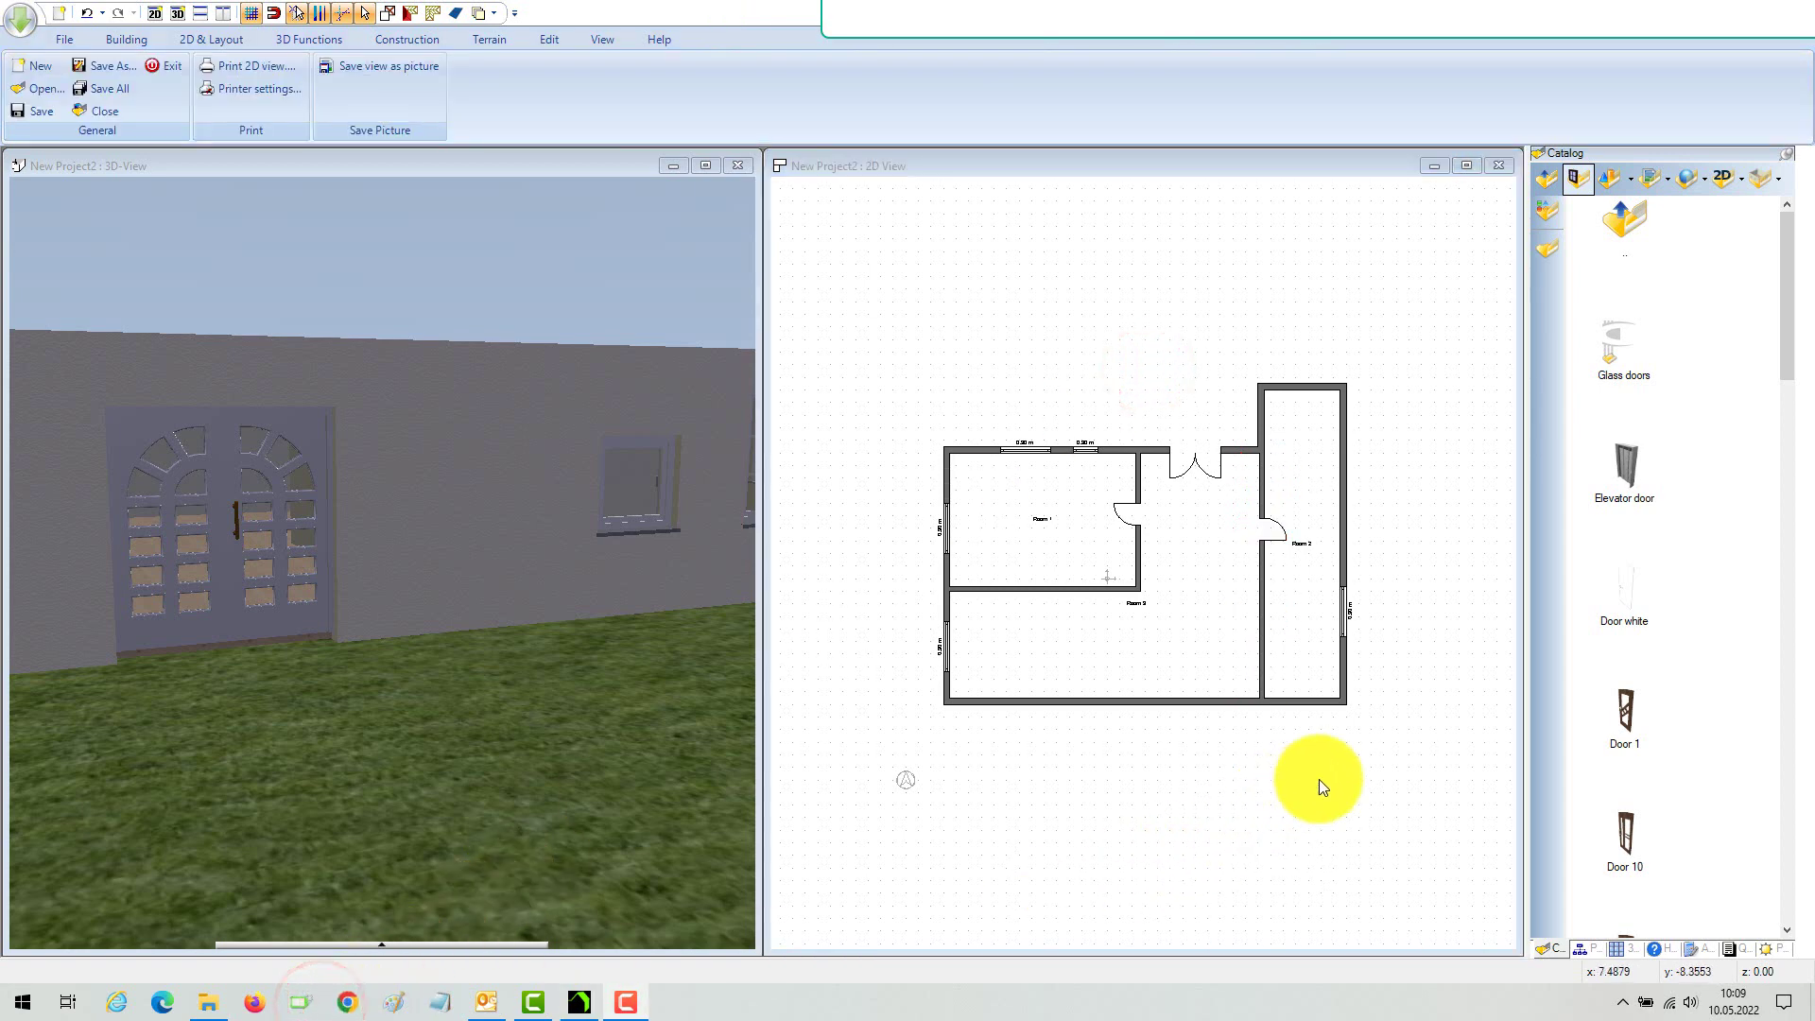
click(1559, 175)
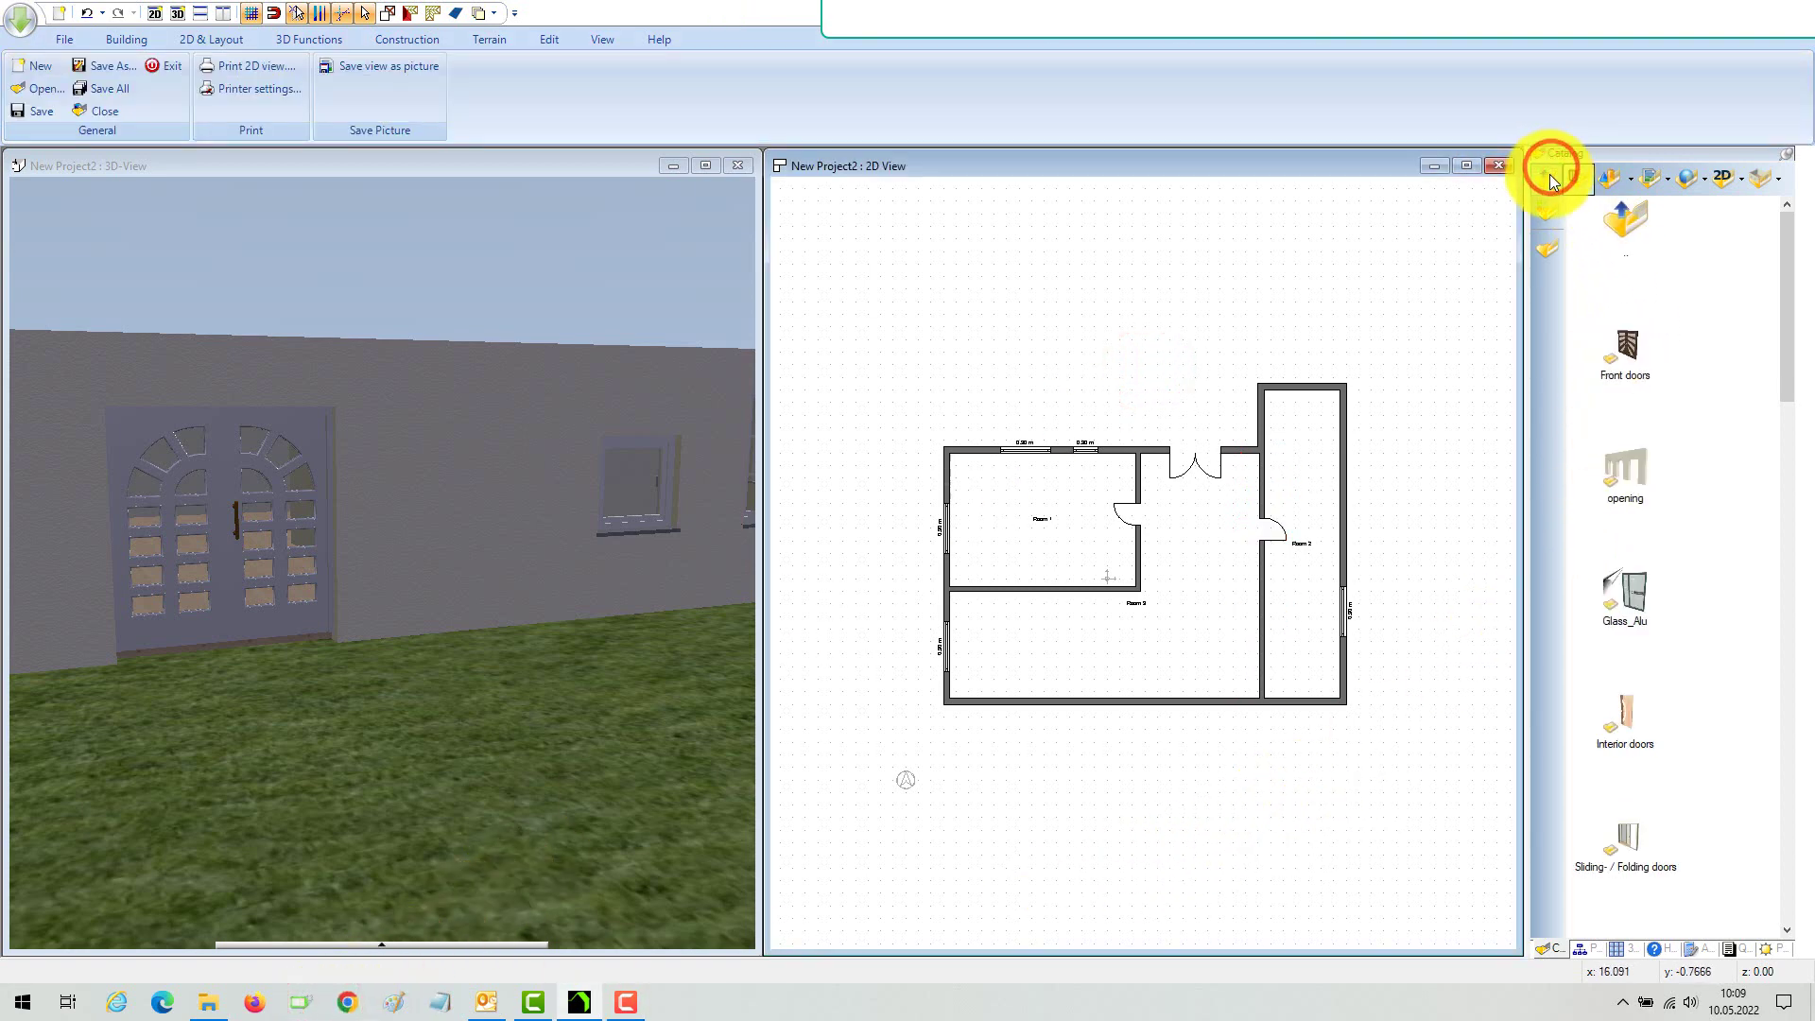
click(1552, 174)
double_click(1624, 844)
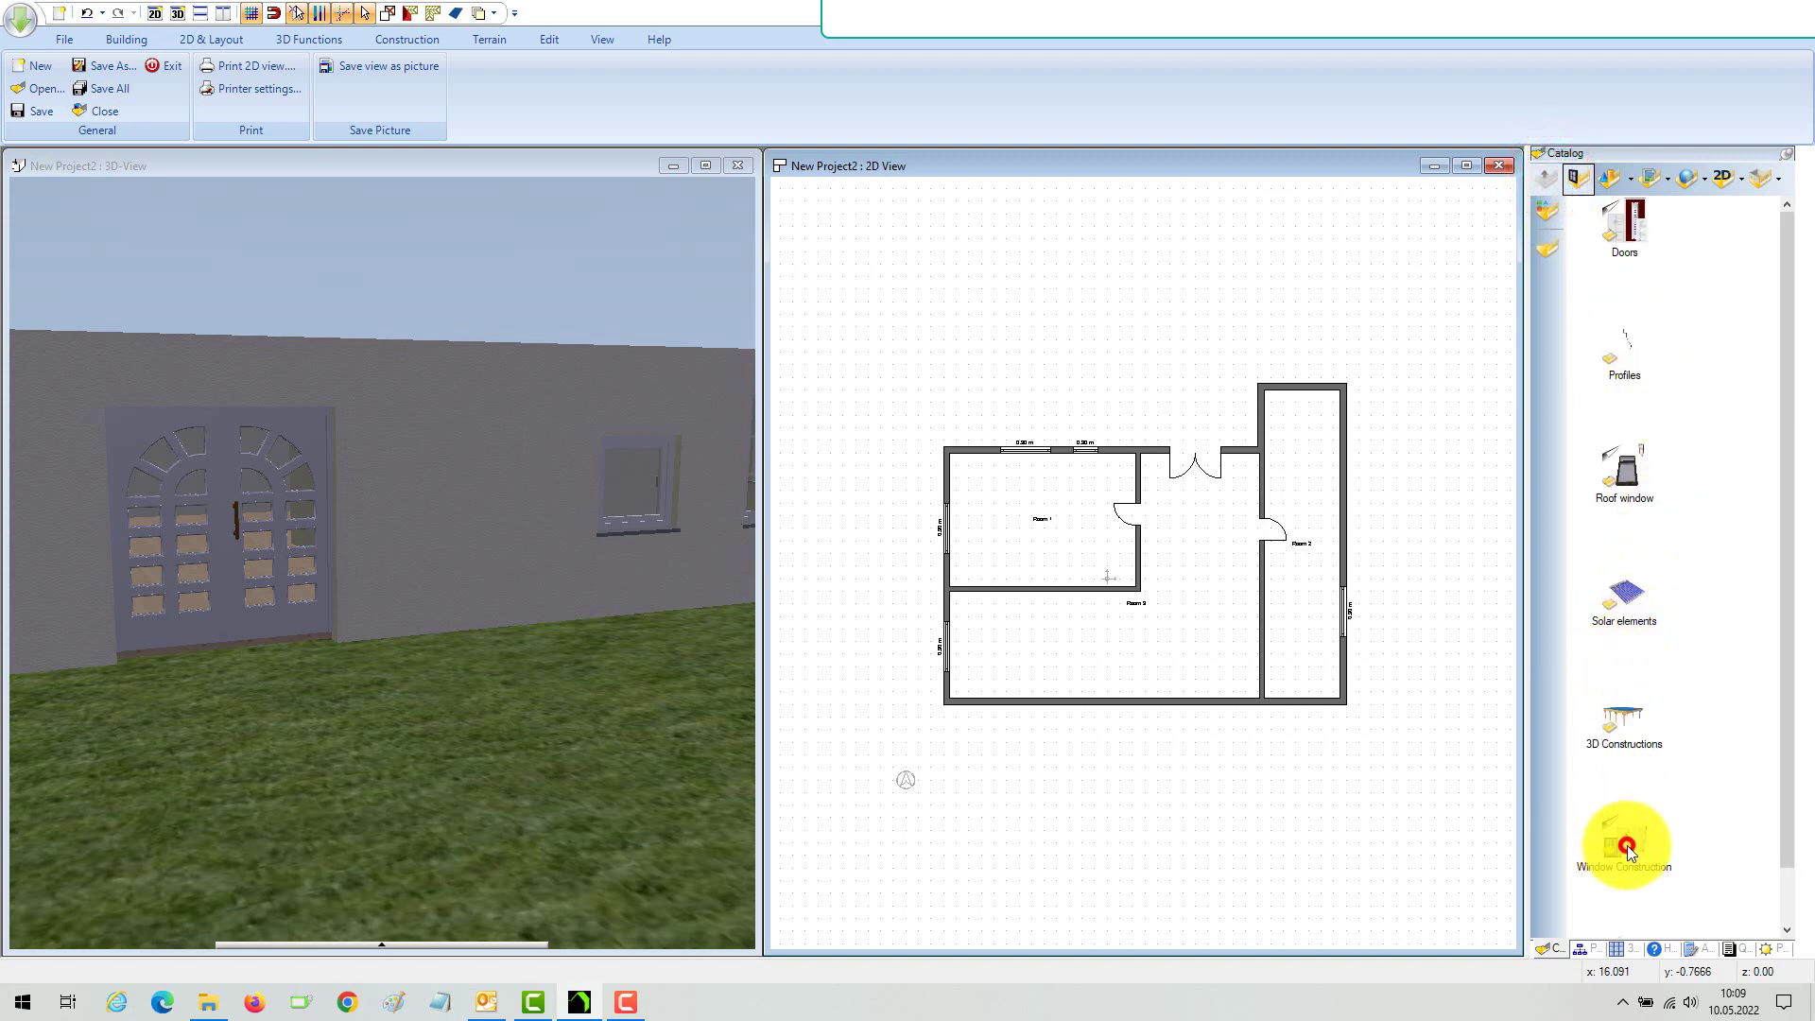
scroll(1694, 691, down, 3)
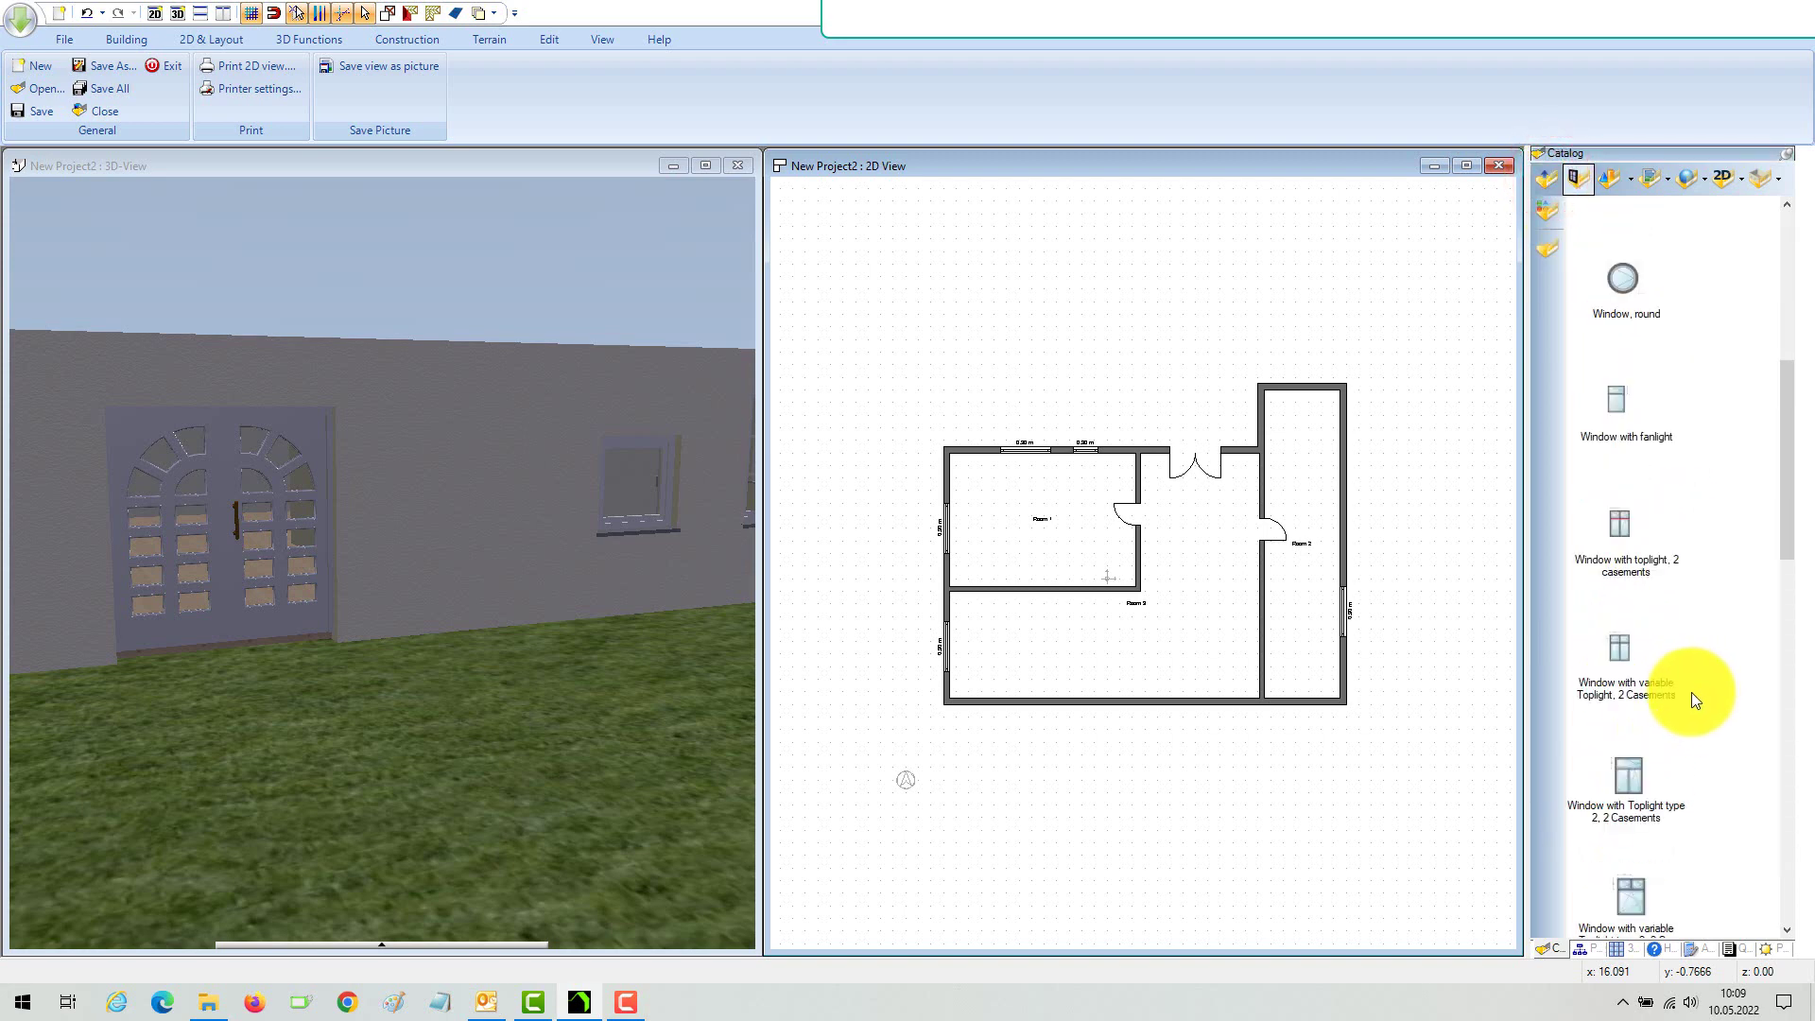
scroll(1691, 692, down, 2)
scroll(1691, 693, down, 3)
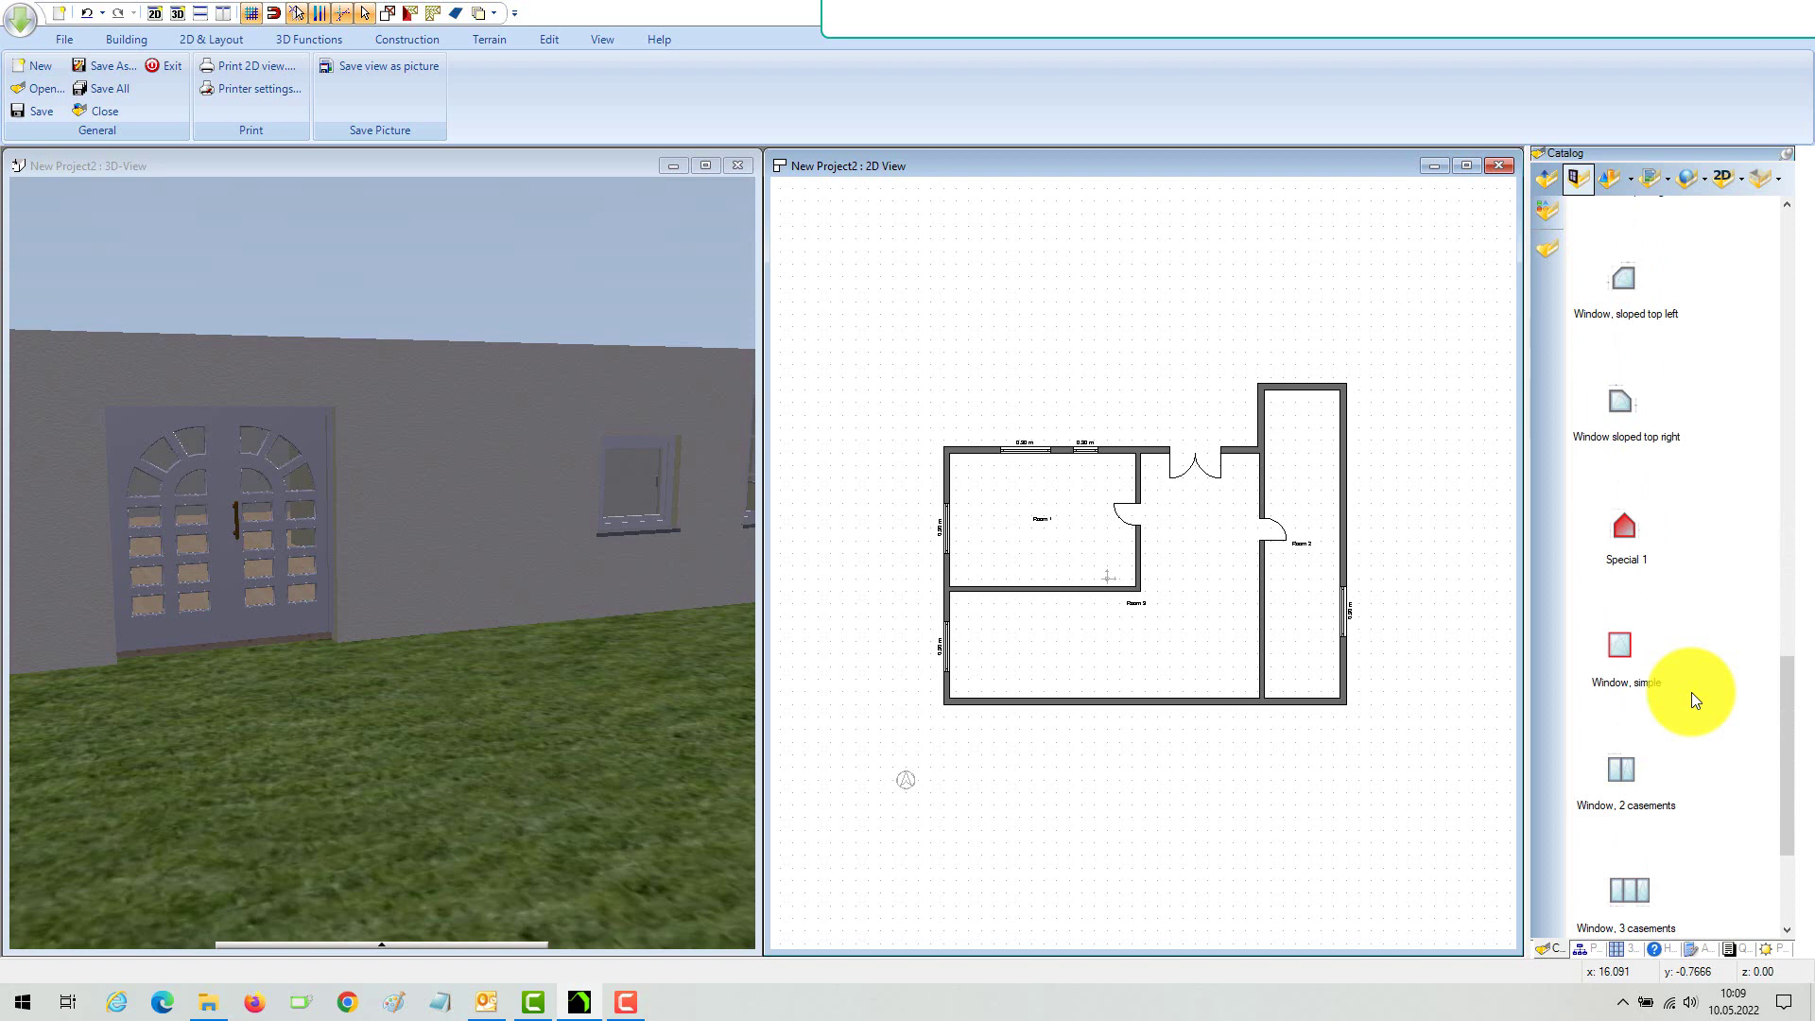
scroll(1692, 691, down, 2)
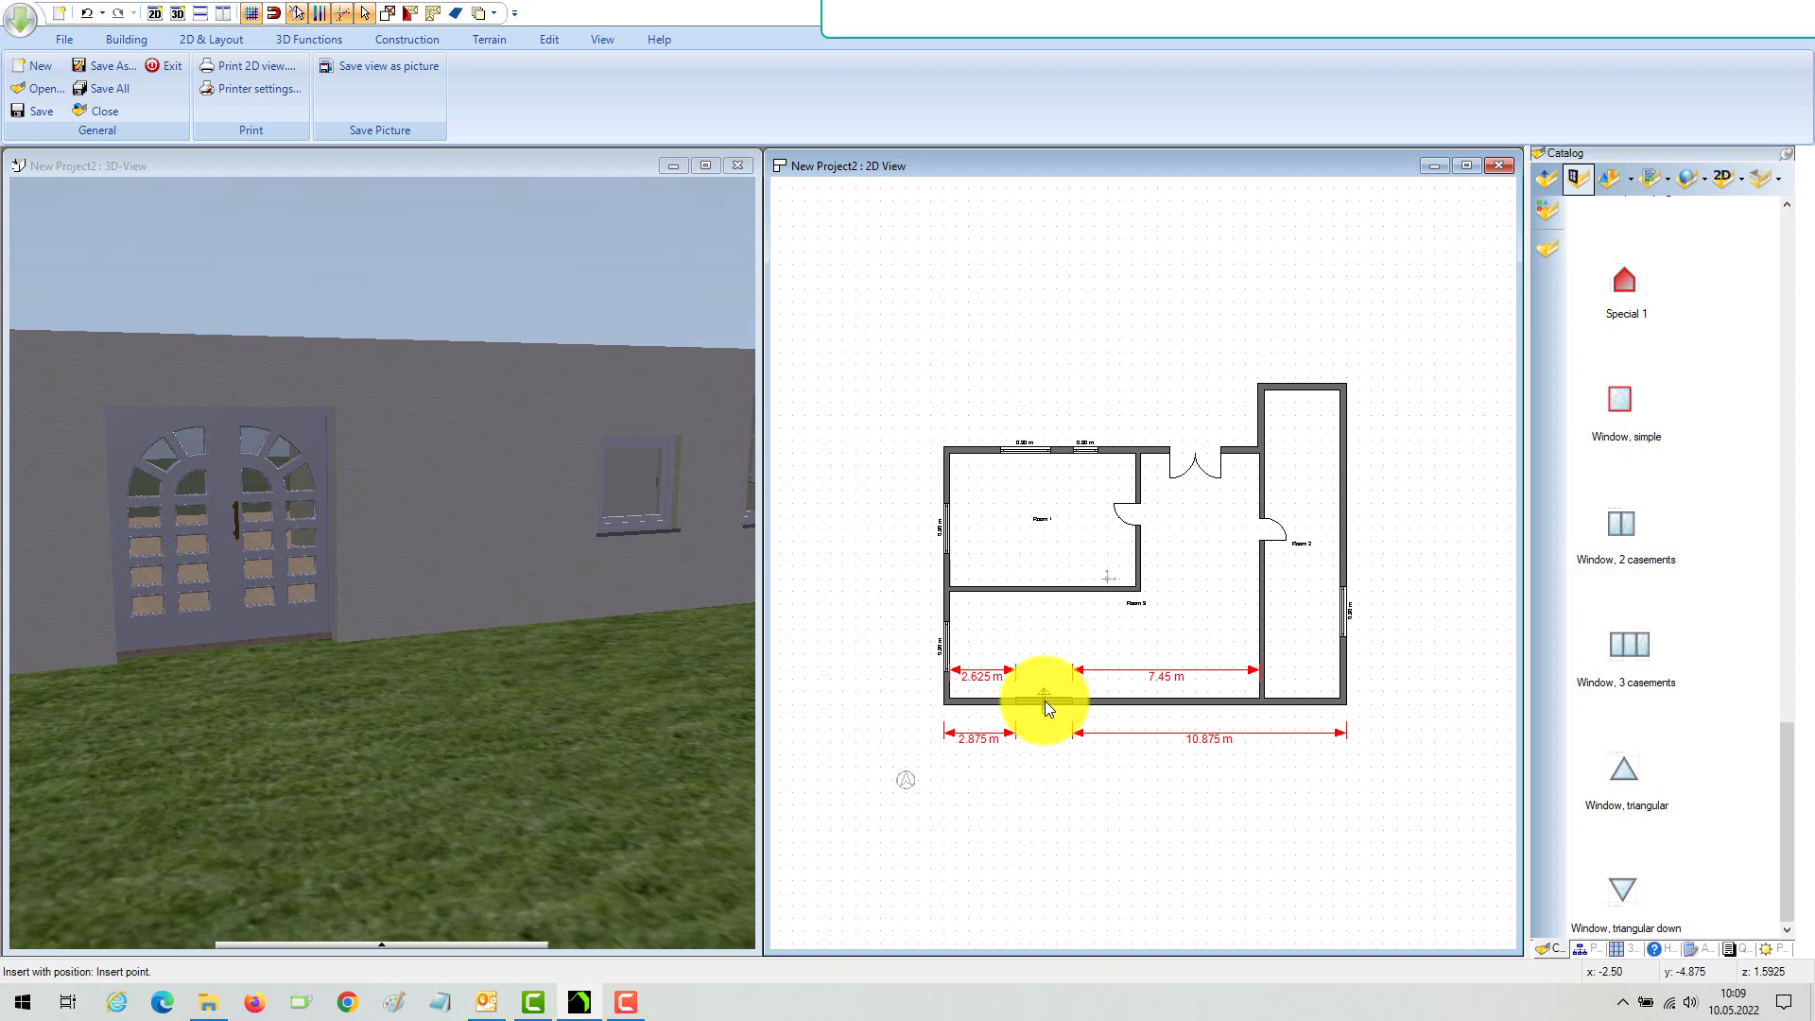
click(1045, 700)
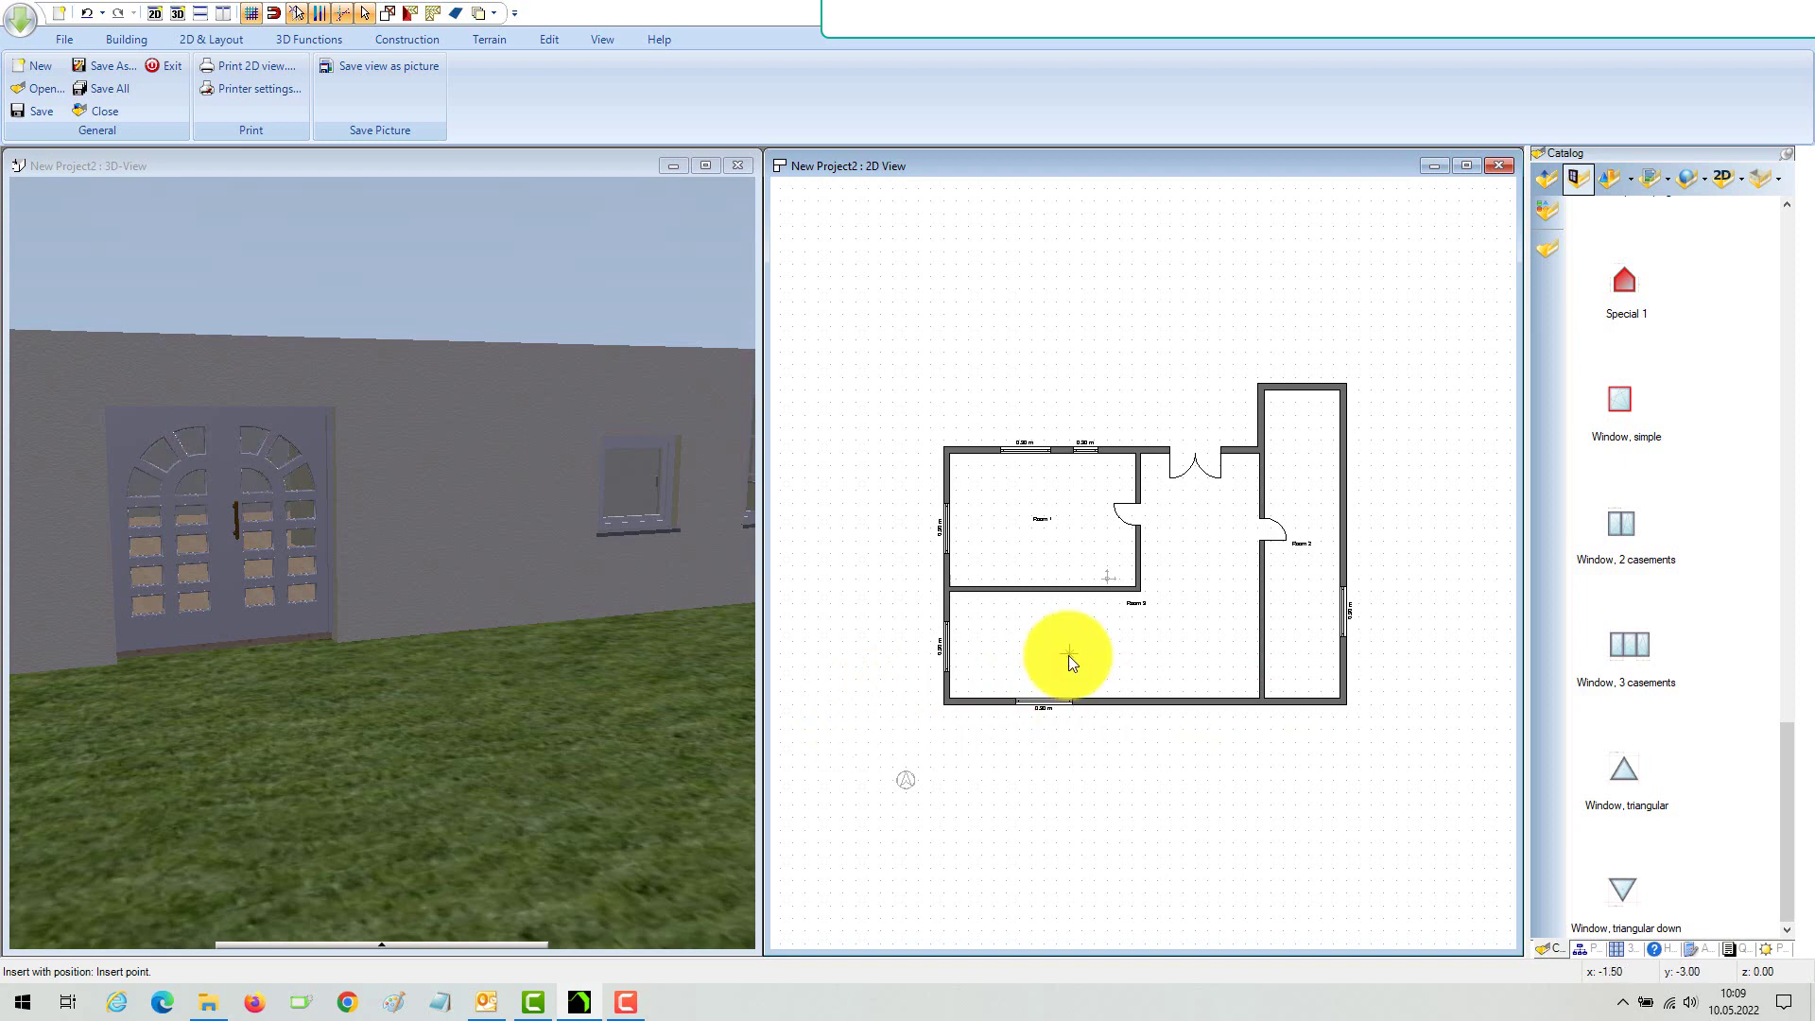
right_click(1060, 662)
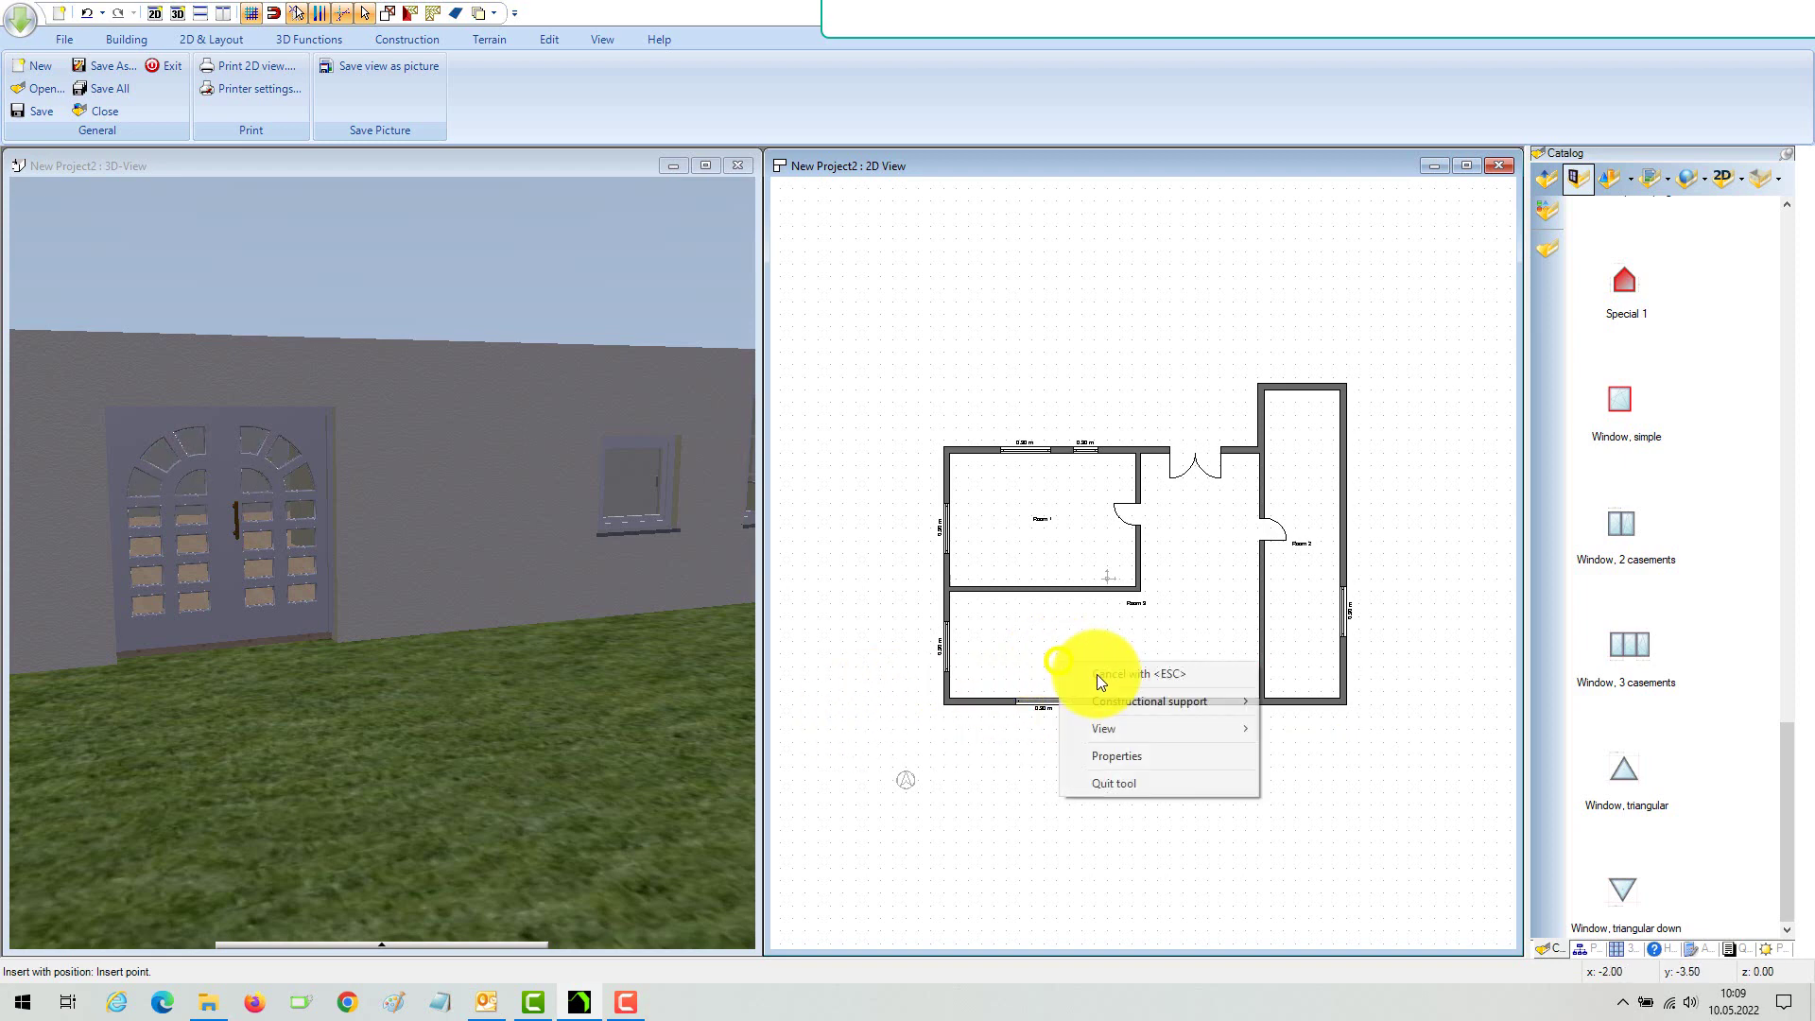
click(1108, 784)
mouse_move(572, 779)
mouse_down()
mouse_move(594, 644)
mouse_move(532, 679)
mouse_move(536, 855)
mouse_up()
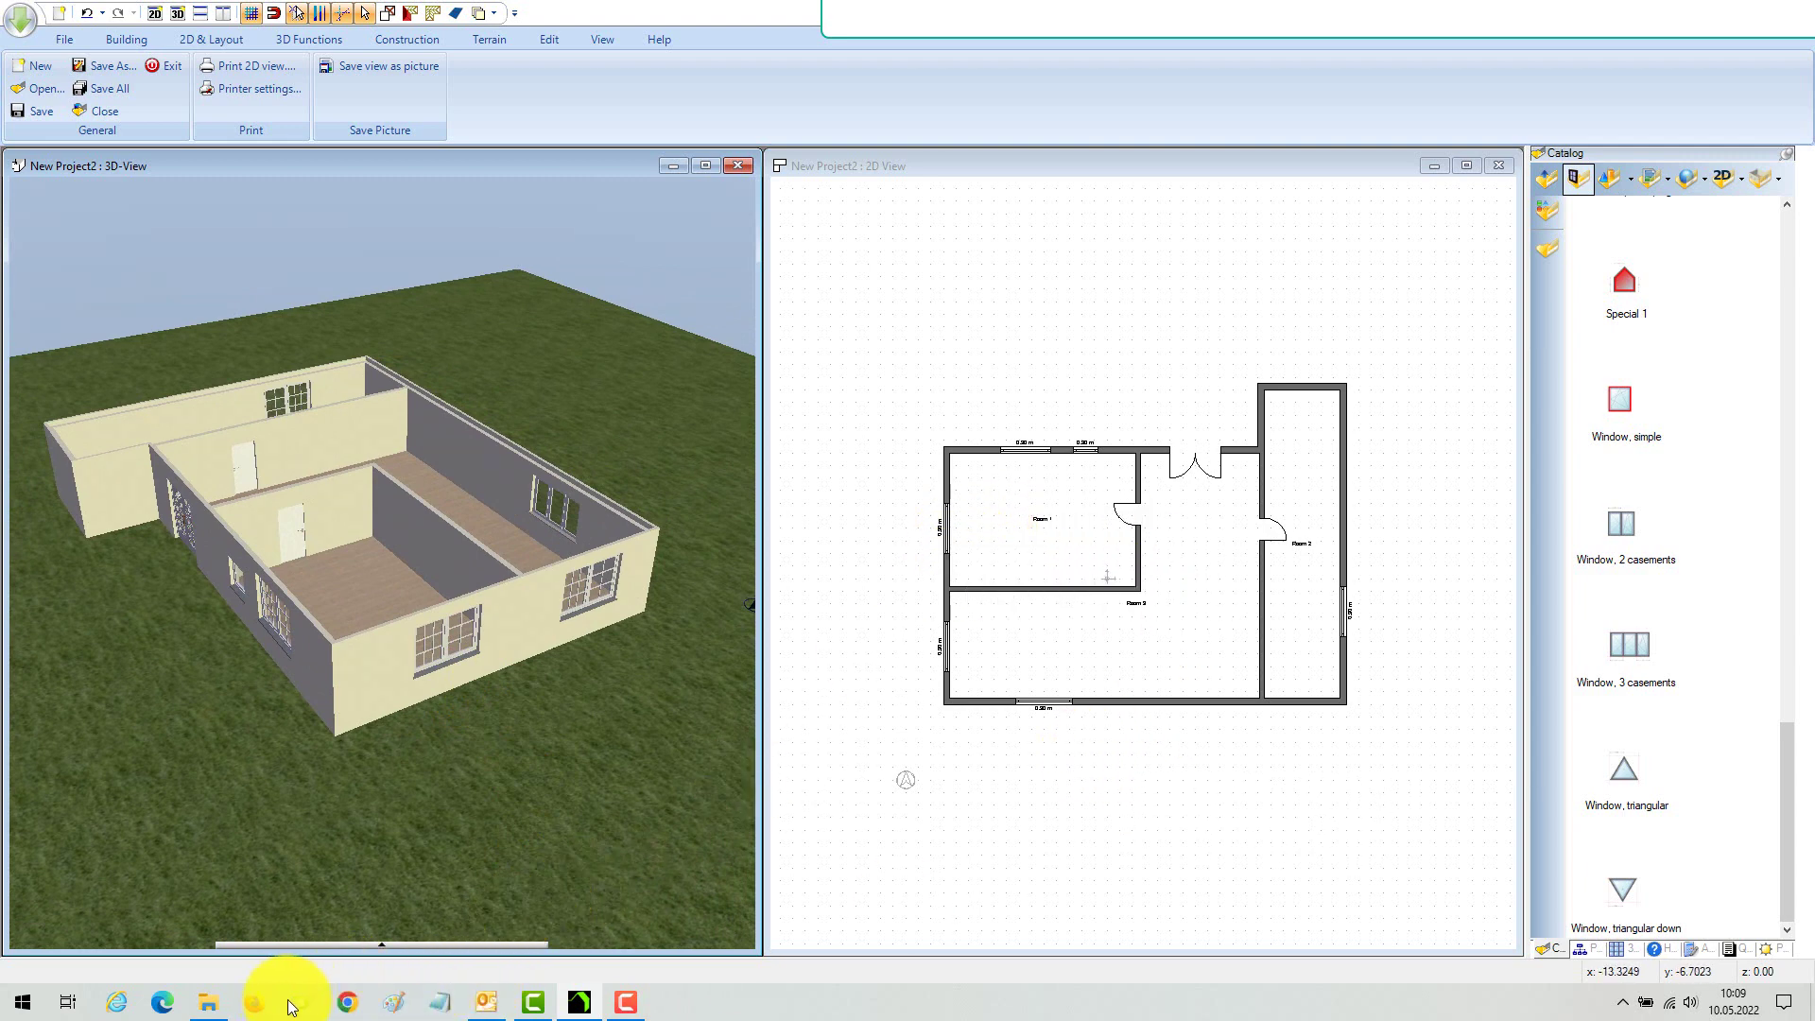
Step: Maximize the 3D view and turn the house to a low frontal view
click(345, 1001)
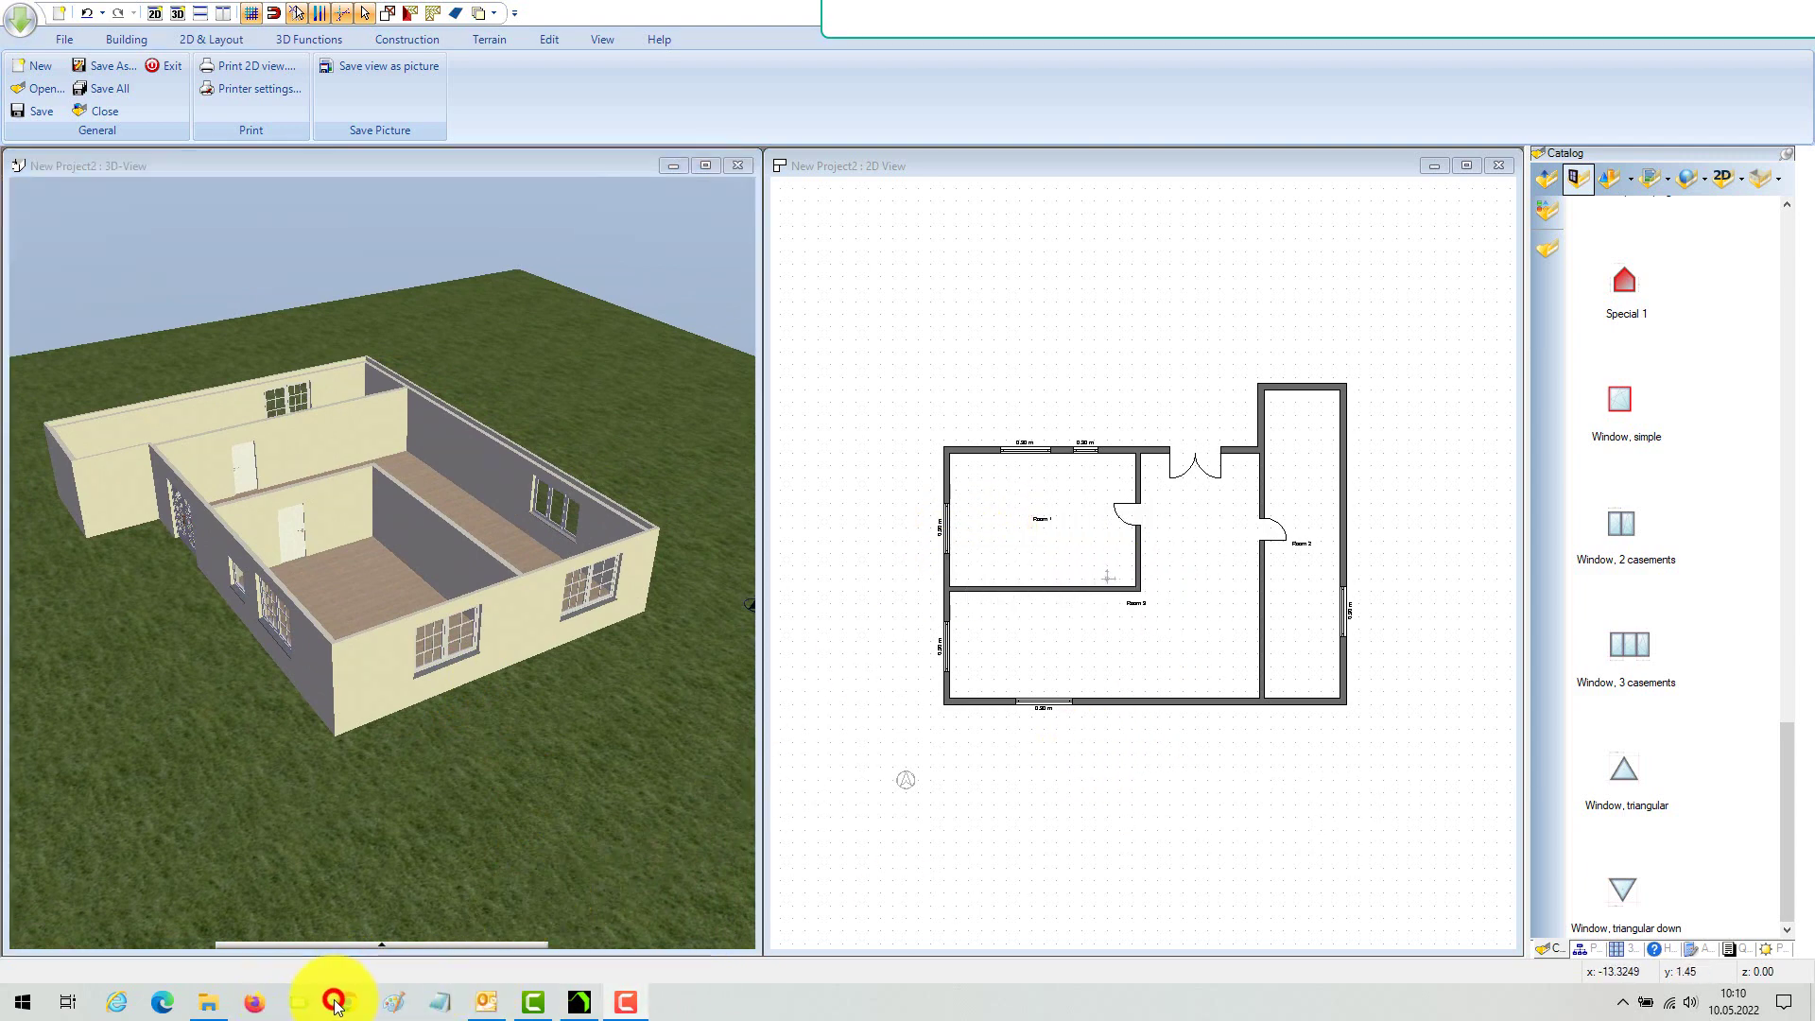
click(704, 164)
drag(1044, 338, 1081, 324)
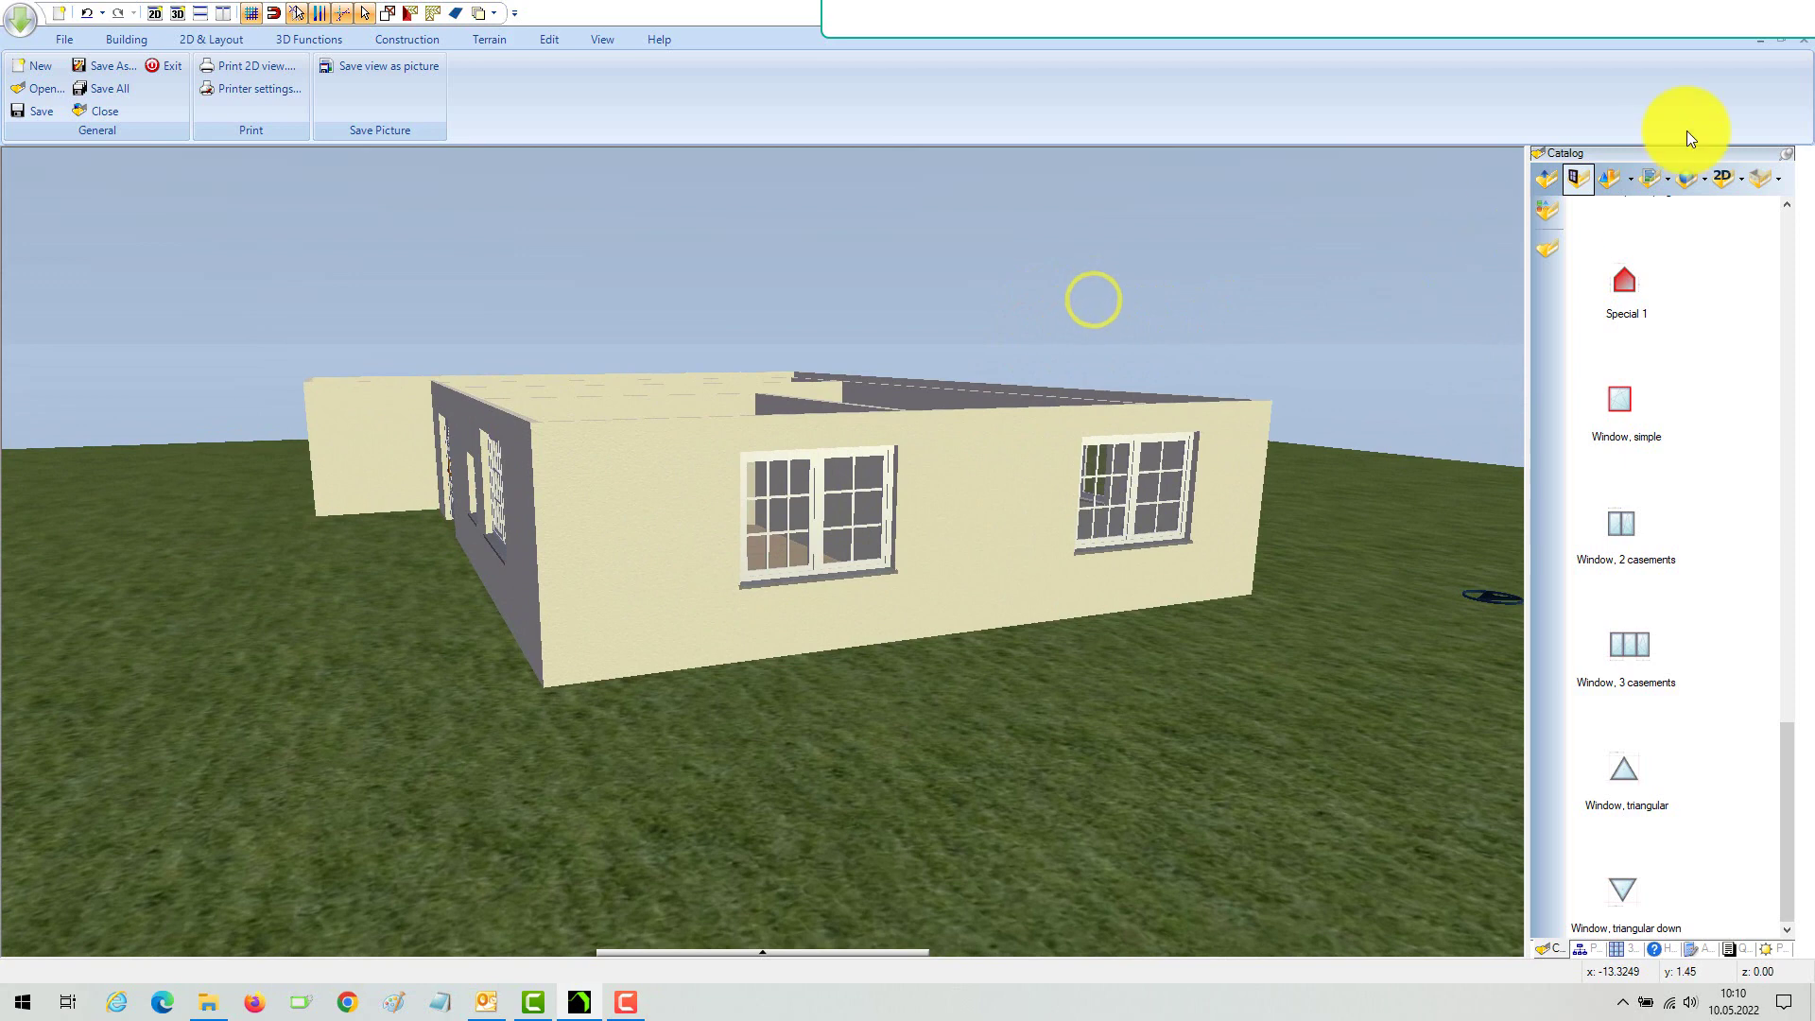
Step: Apply Anthracite-Grey from Materials > colors > Grey to the front window's frame
click(1705, 182)
click(1690, 179)
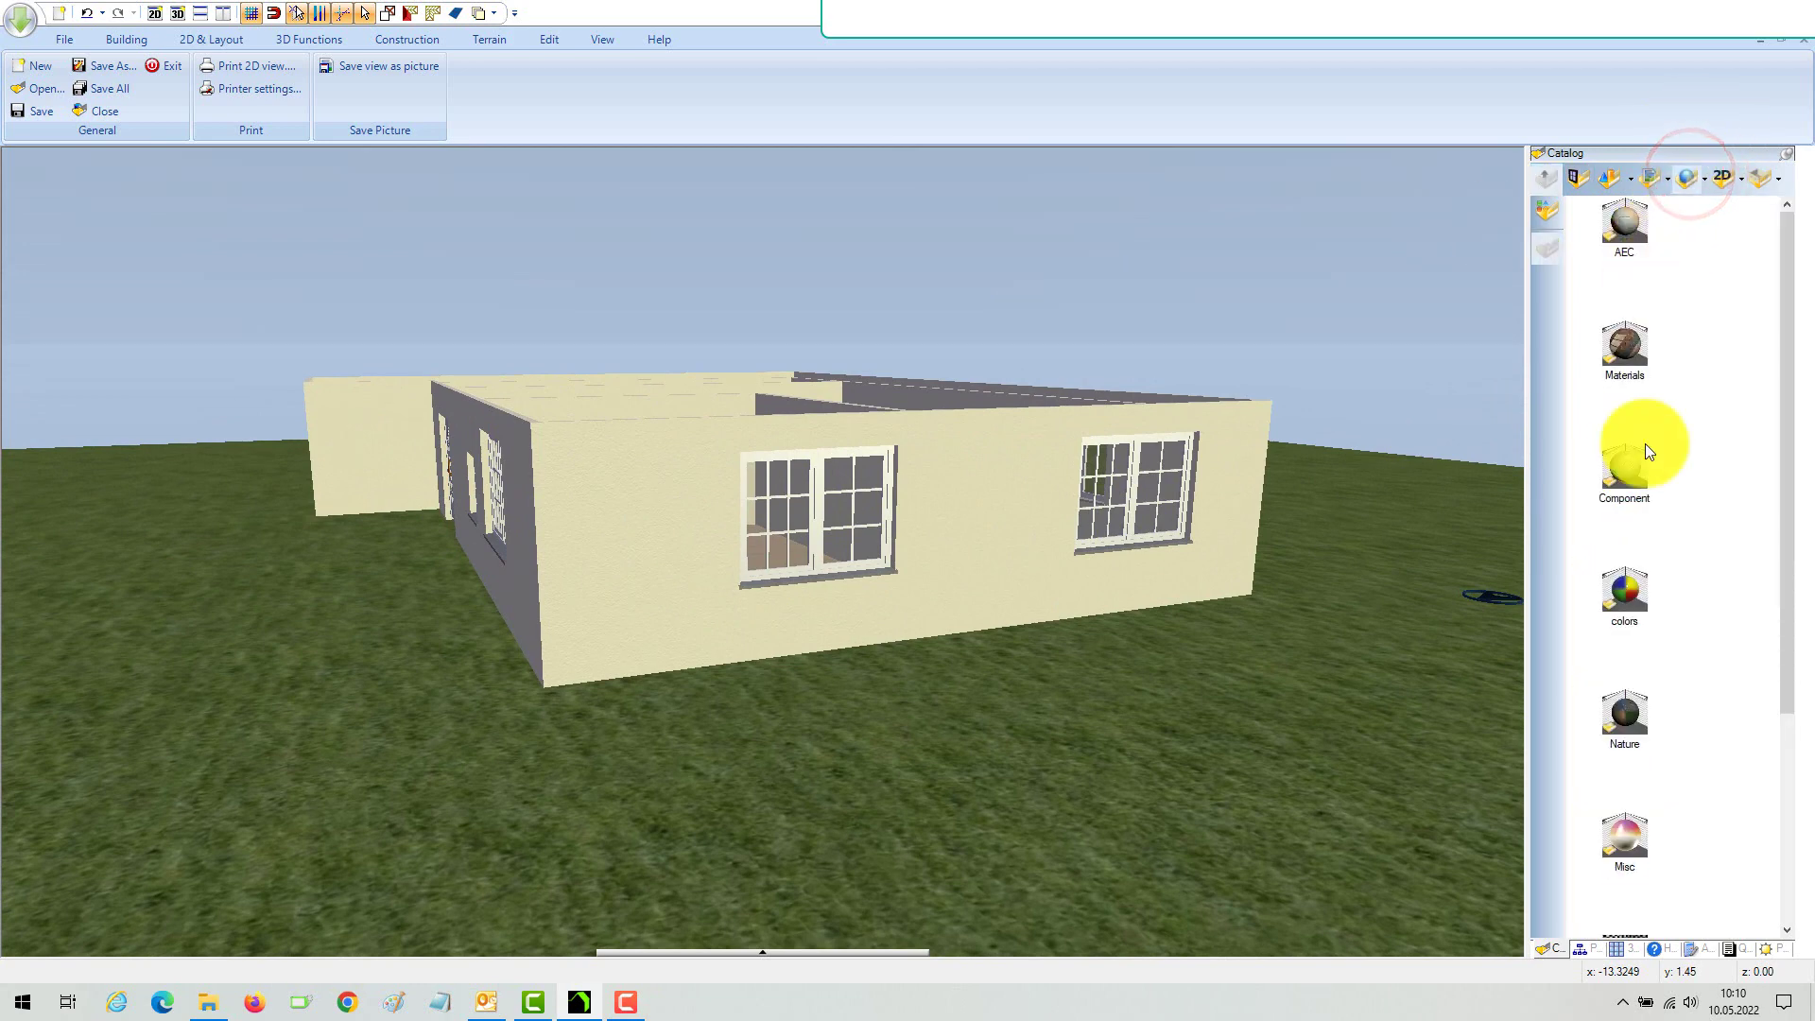
click(1629, 596)
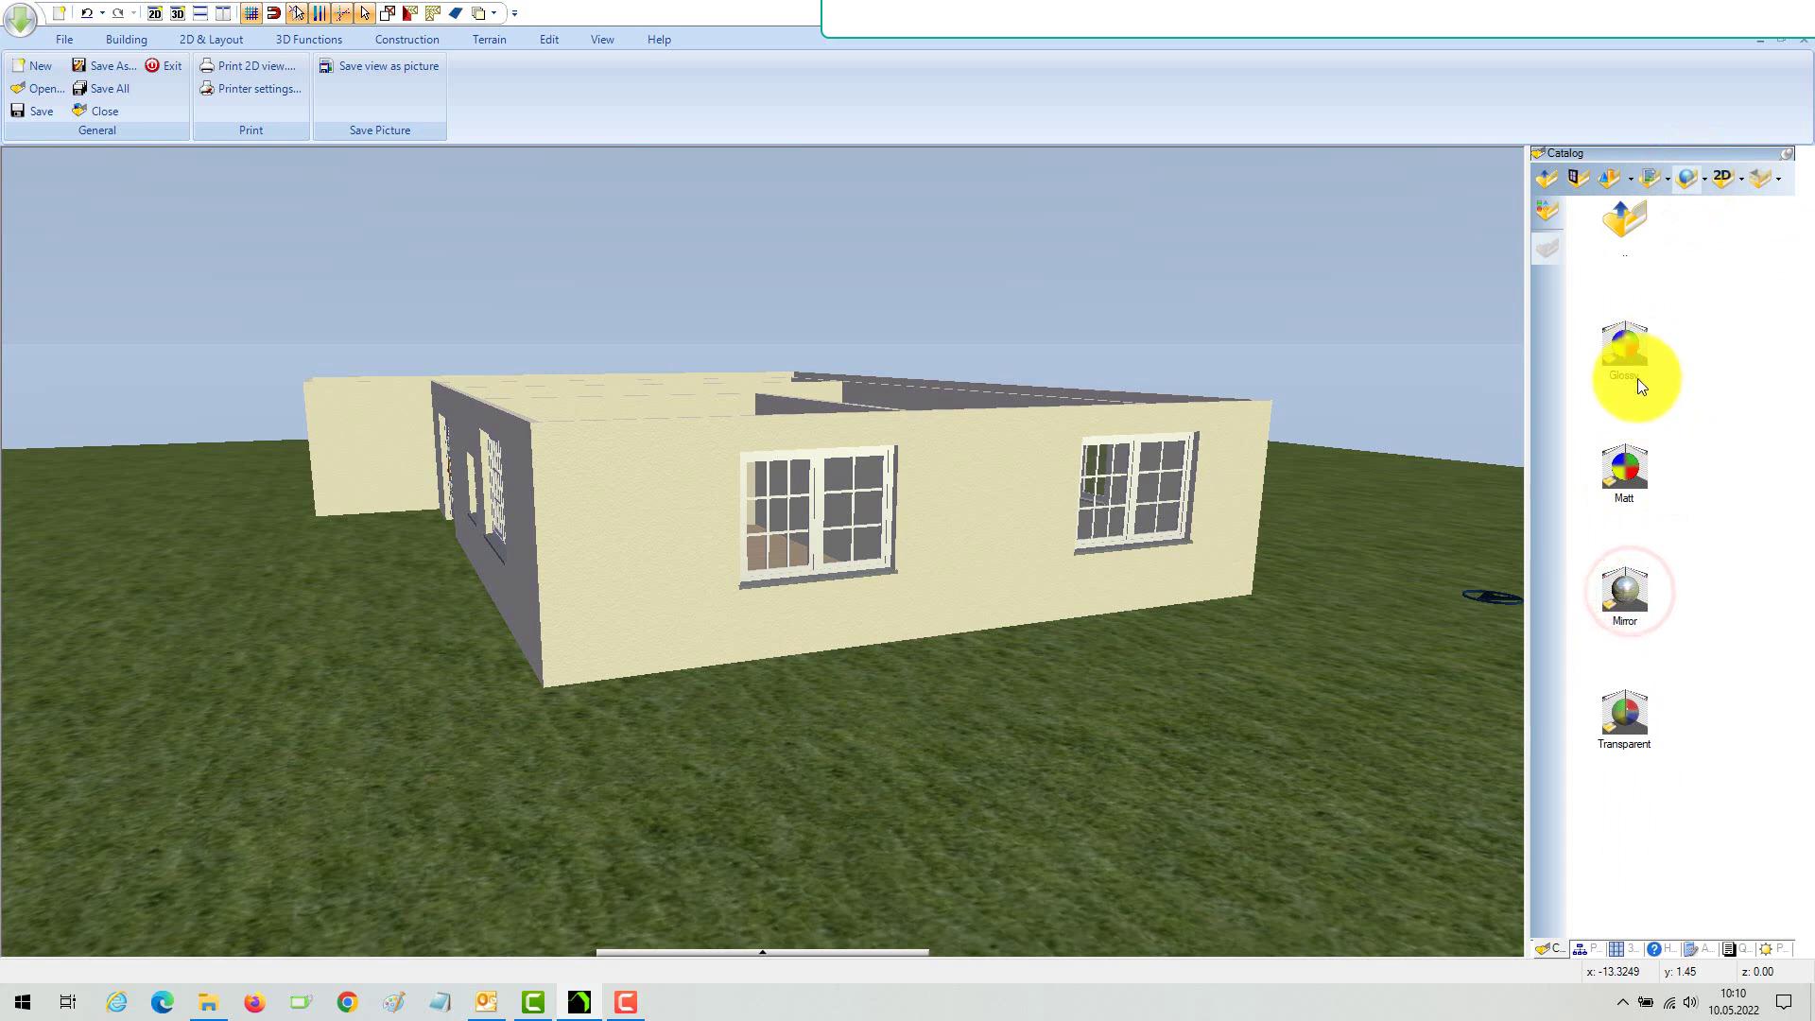
click(1628, 350)
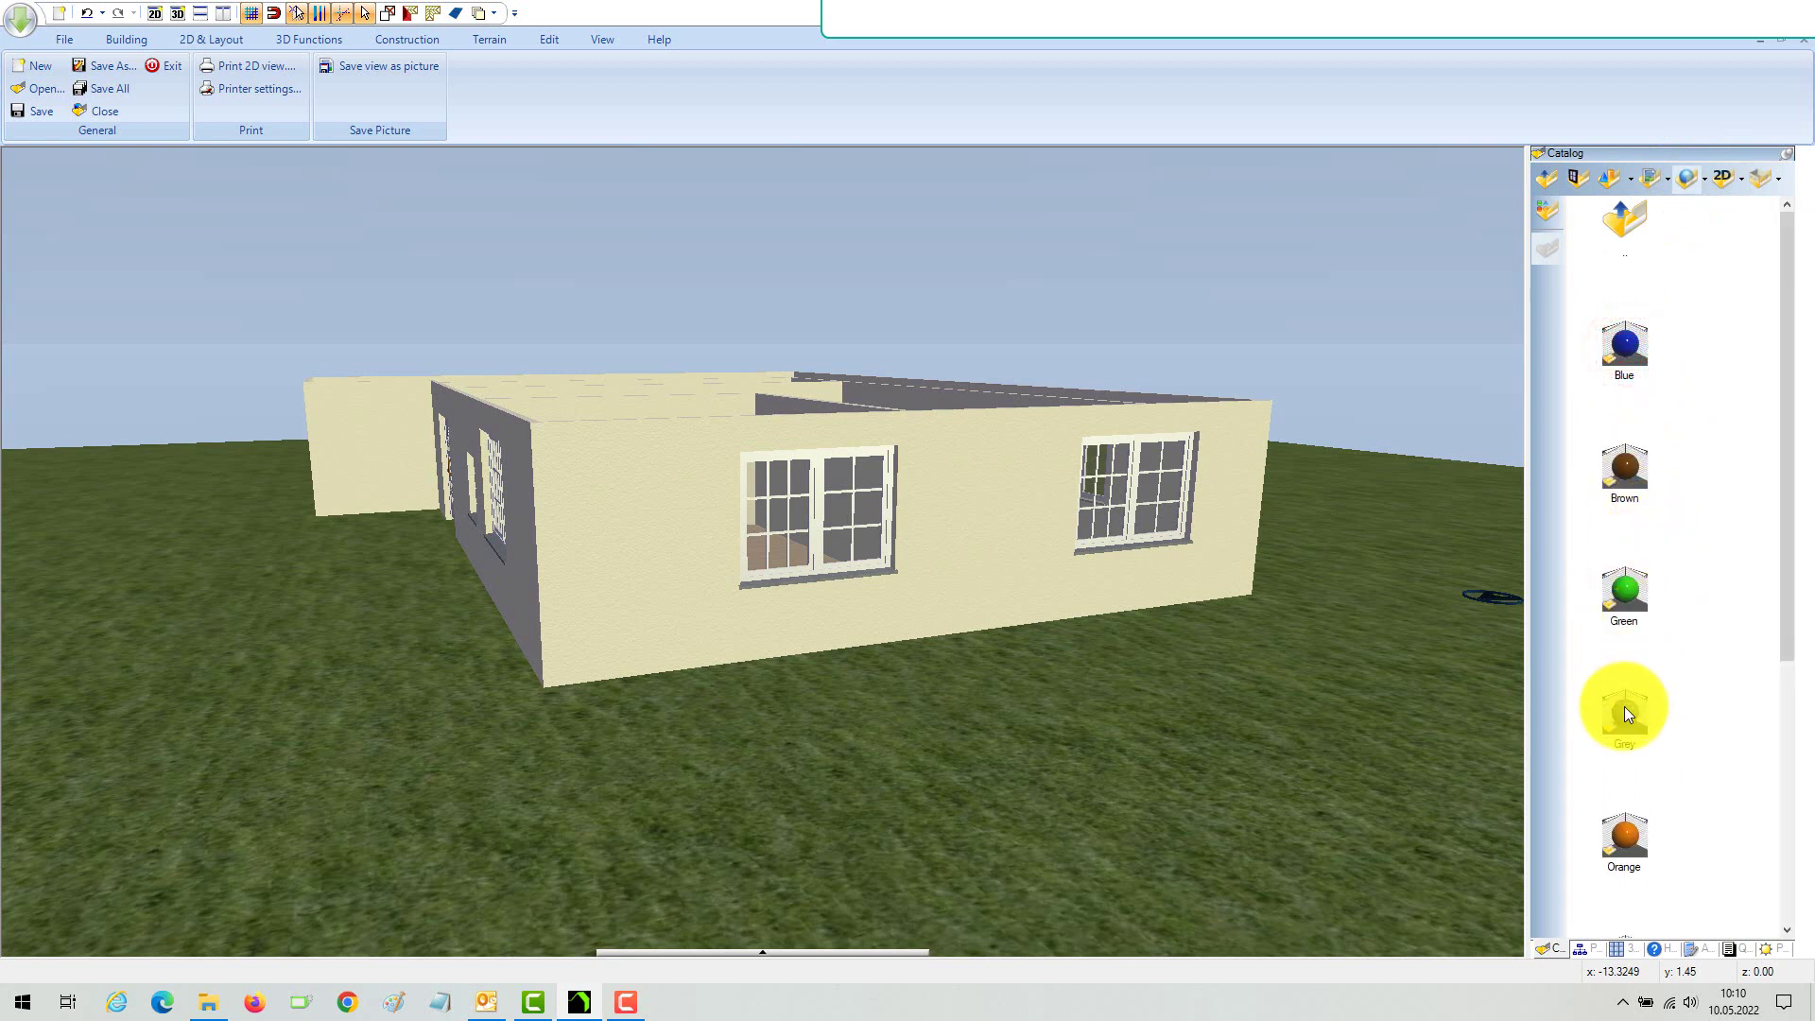
scroll(1624, 680, down, 2)
click(1620, 543)
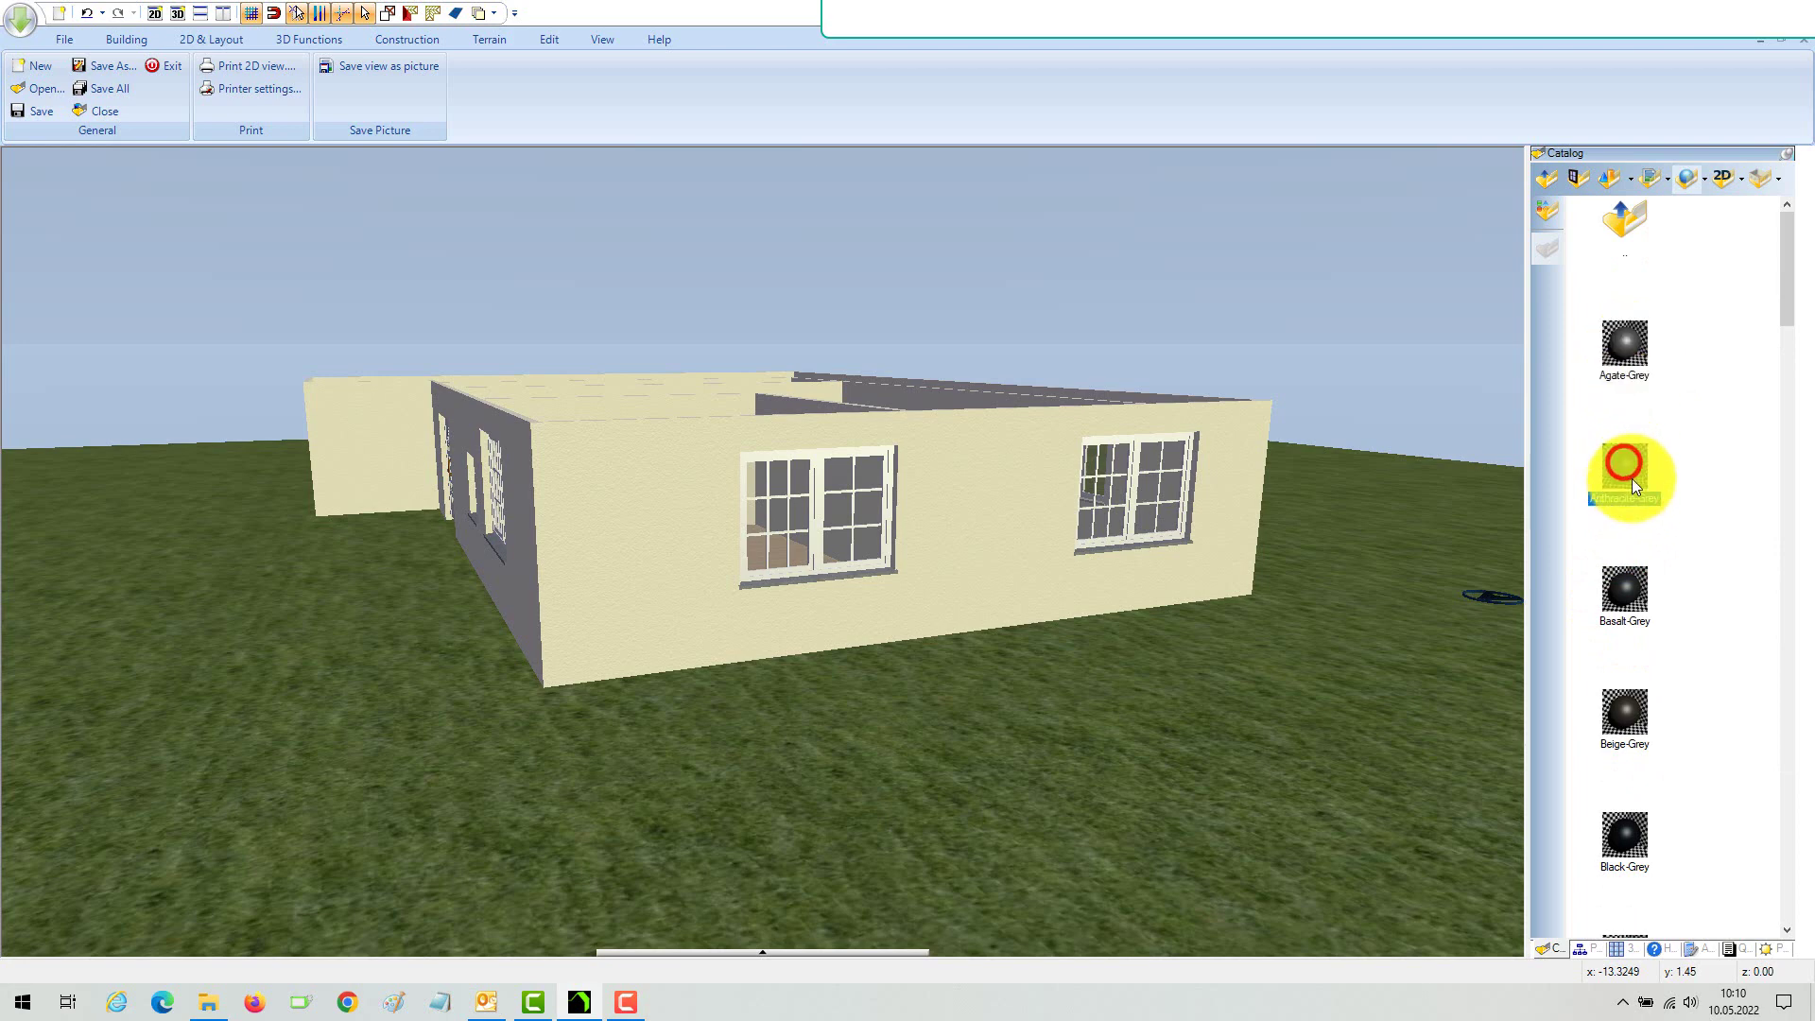
drag(1632, 477, 819, 571)
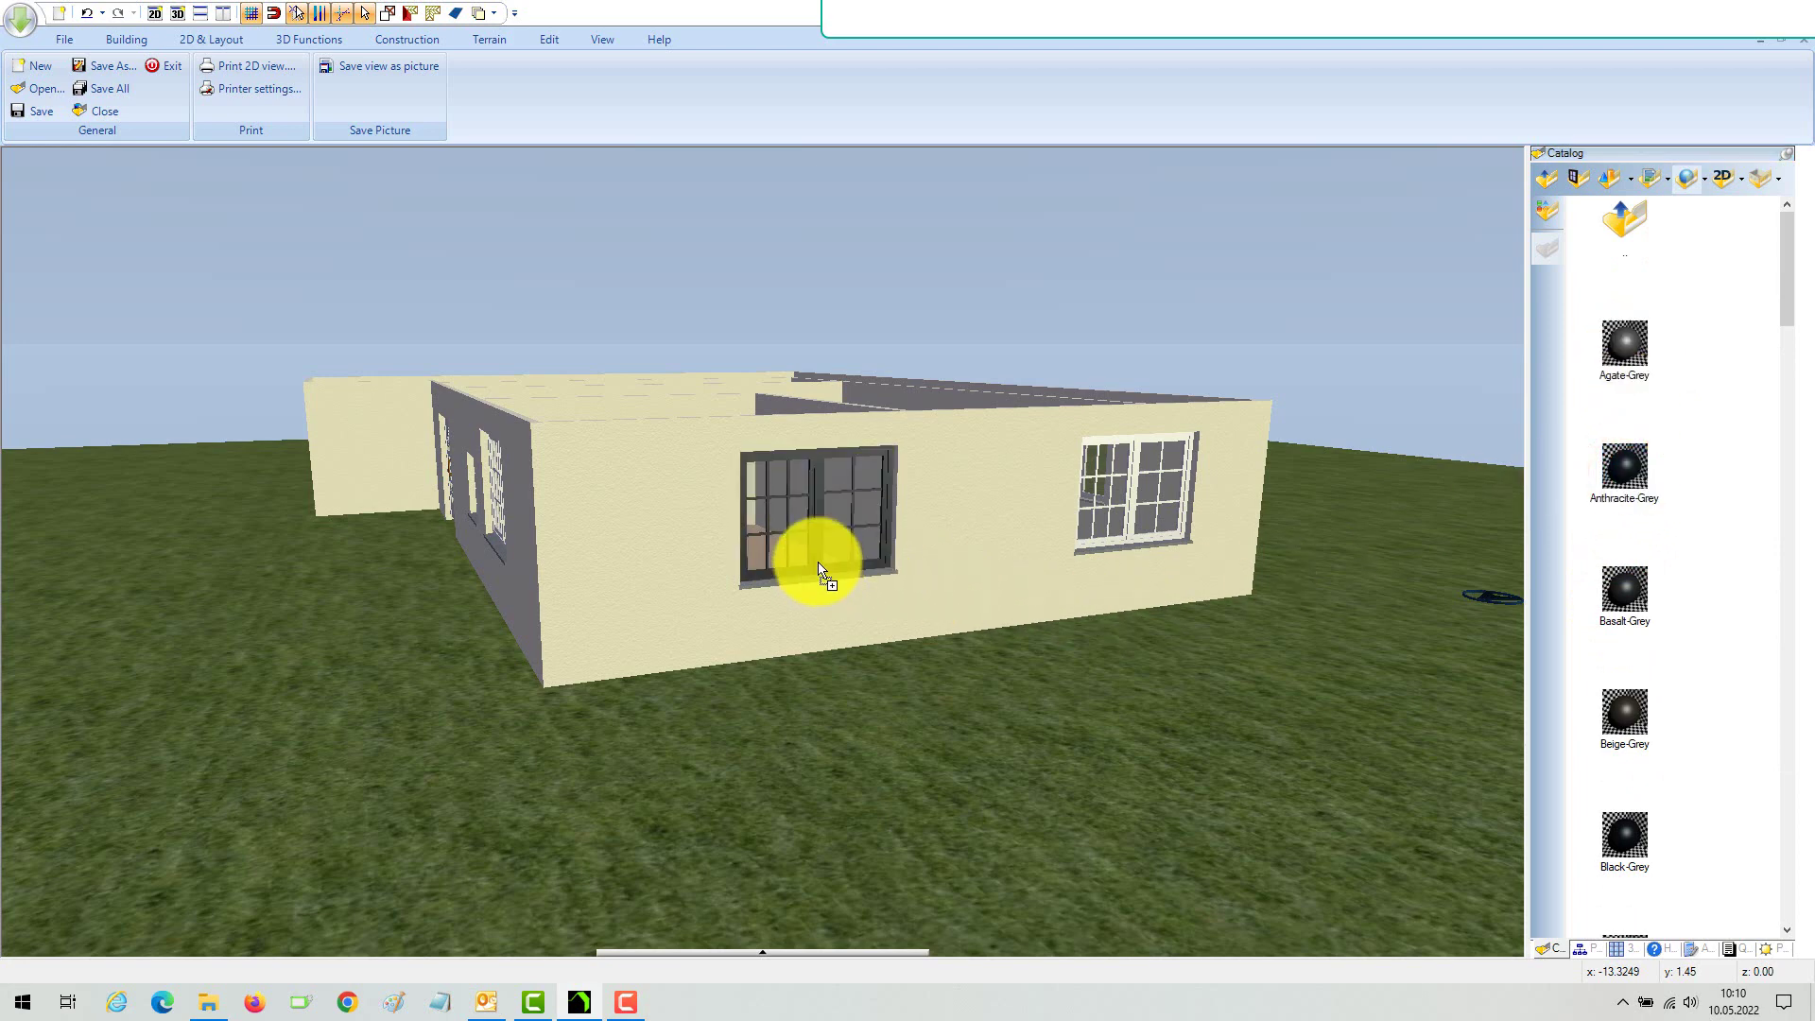
scroll(891, 413, up, 3)
scroll(889, 424, up, 2)
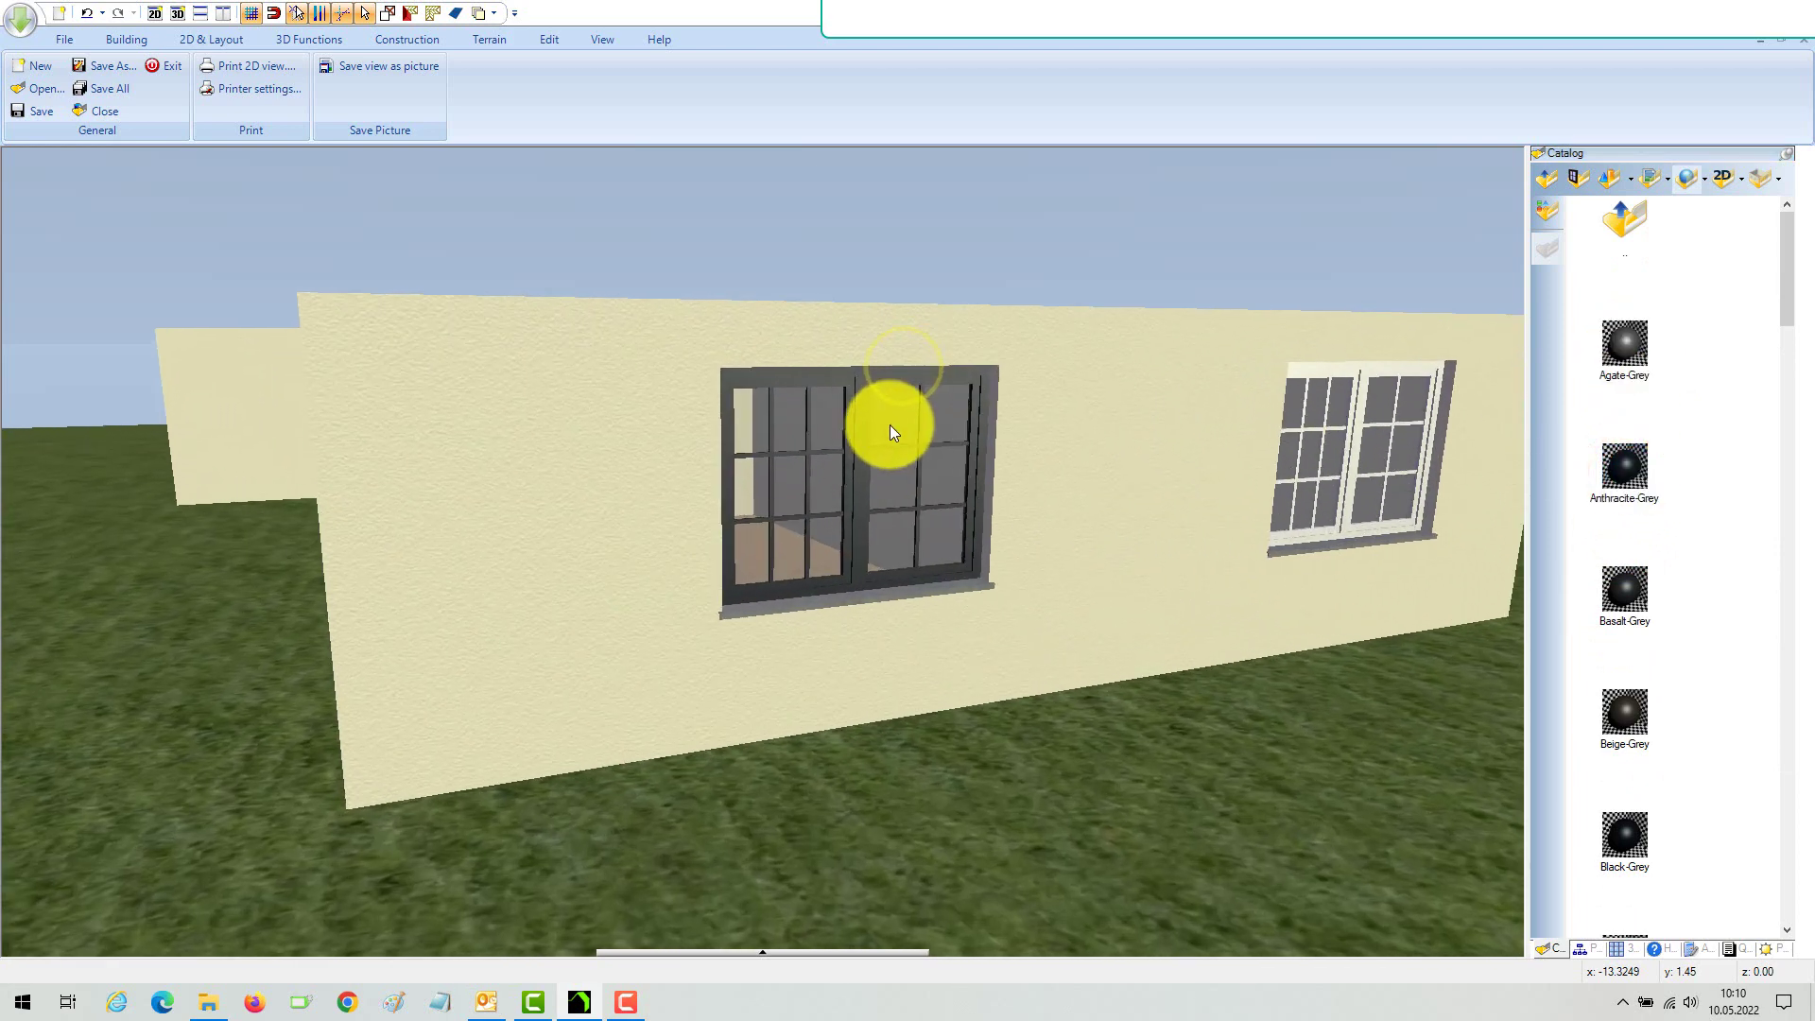
Step: Transfer only the window's Window materials to same-type windows on all layers
click(878, 477)
right_click(878, 476)
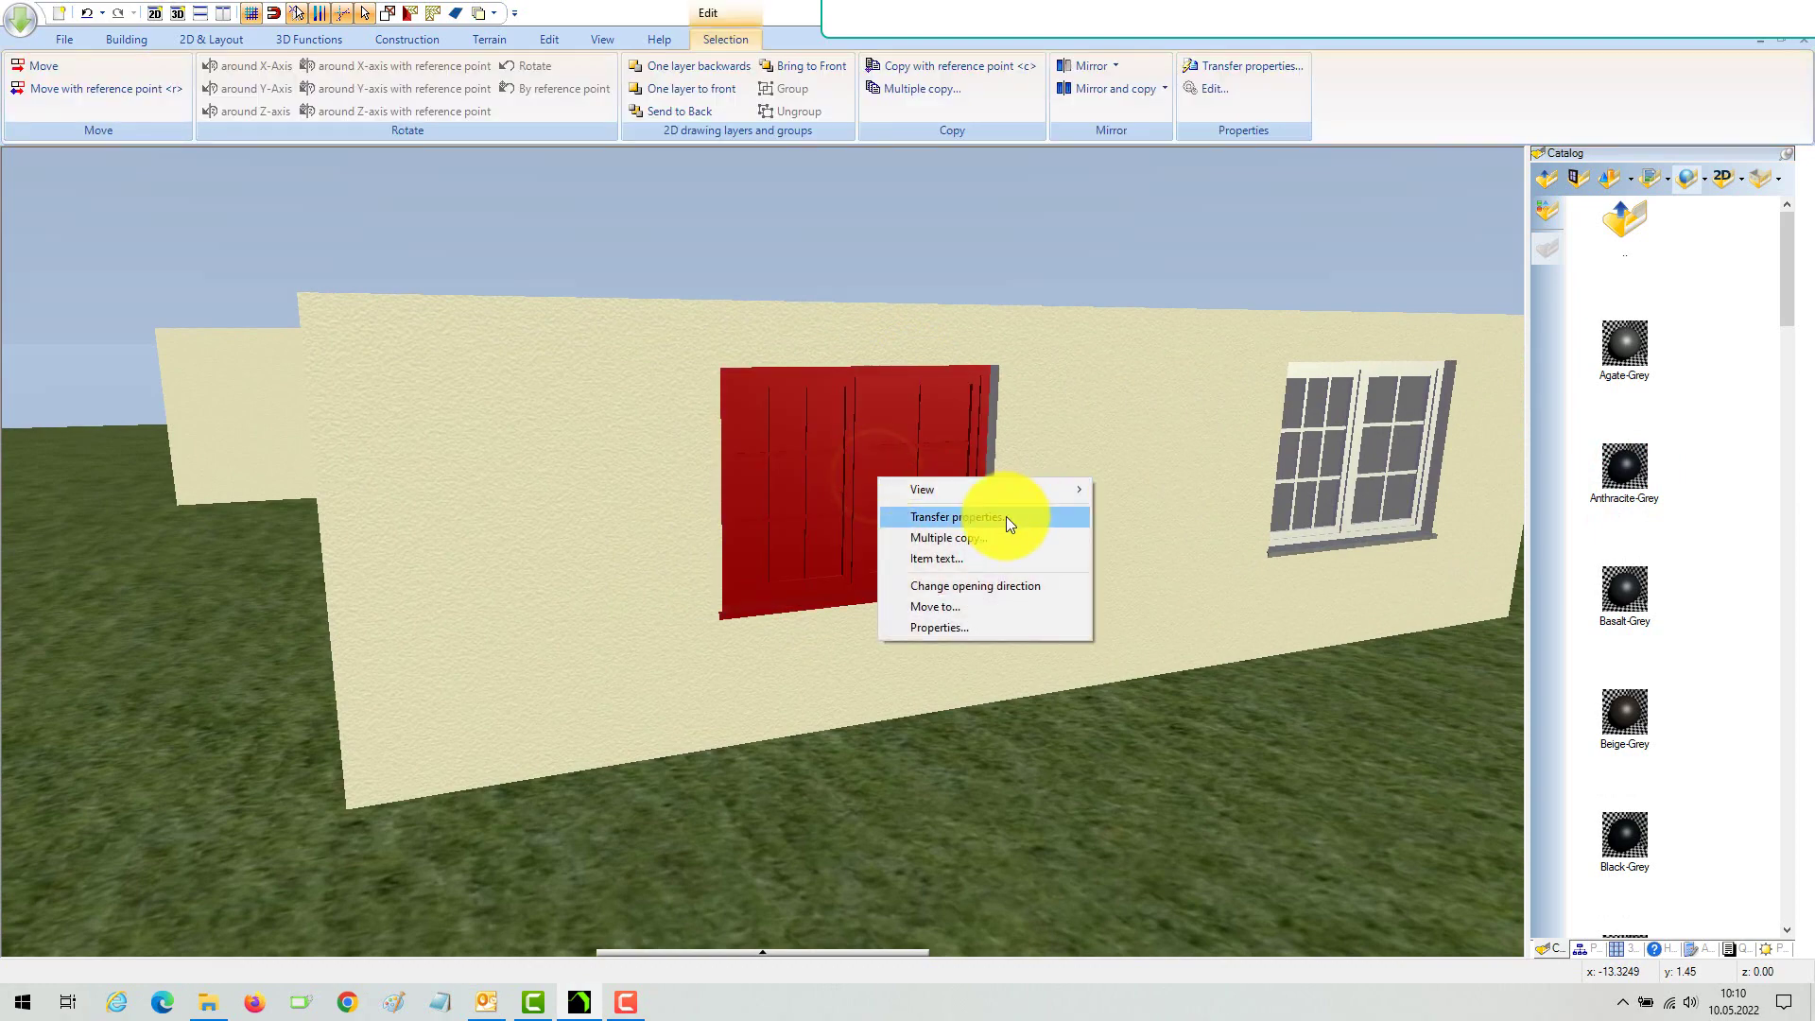
click(1006, 517)
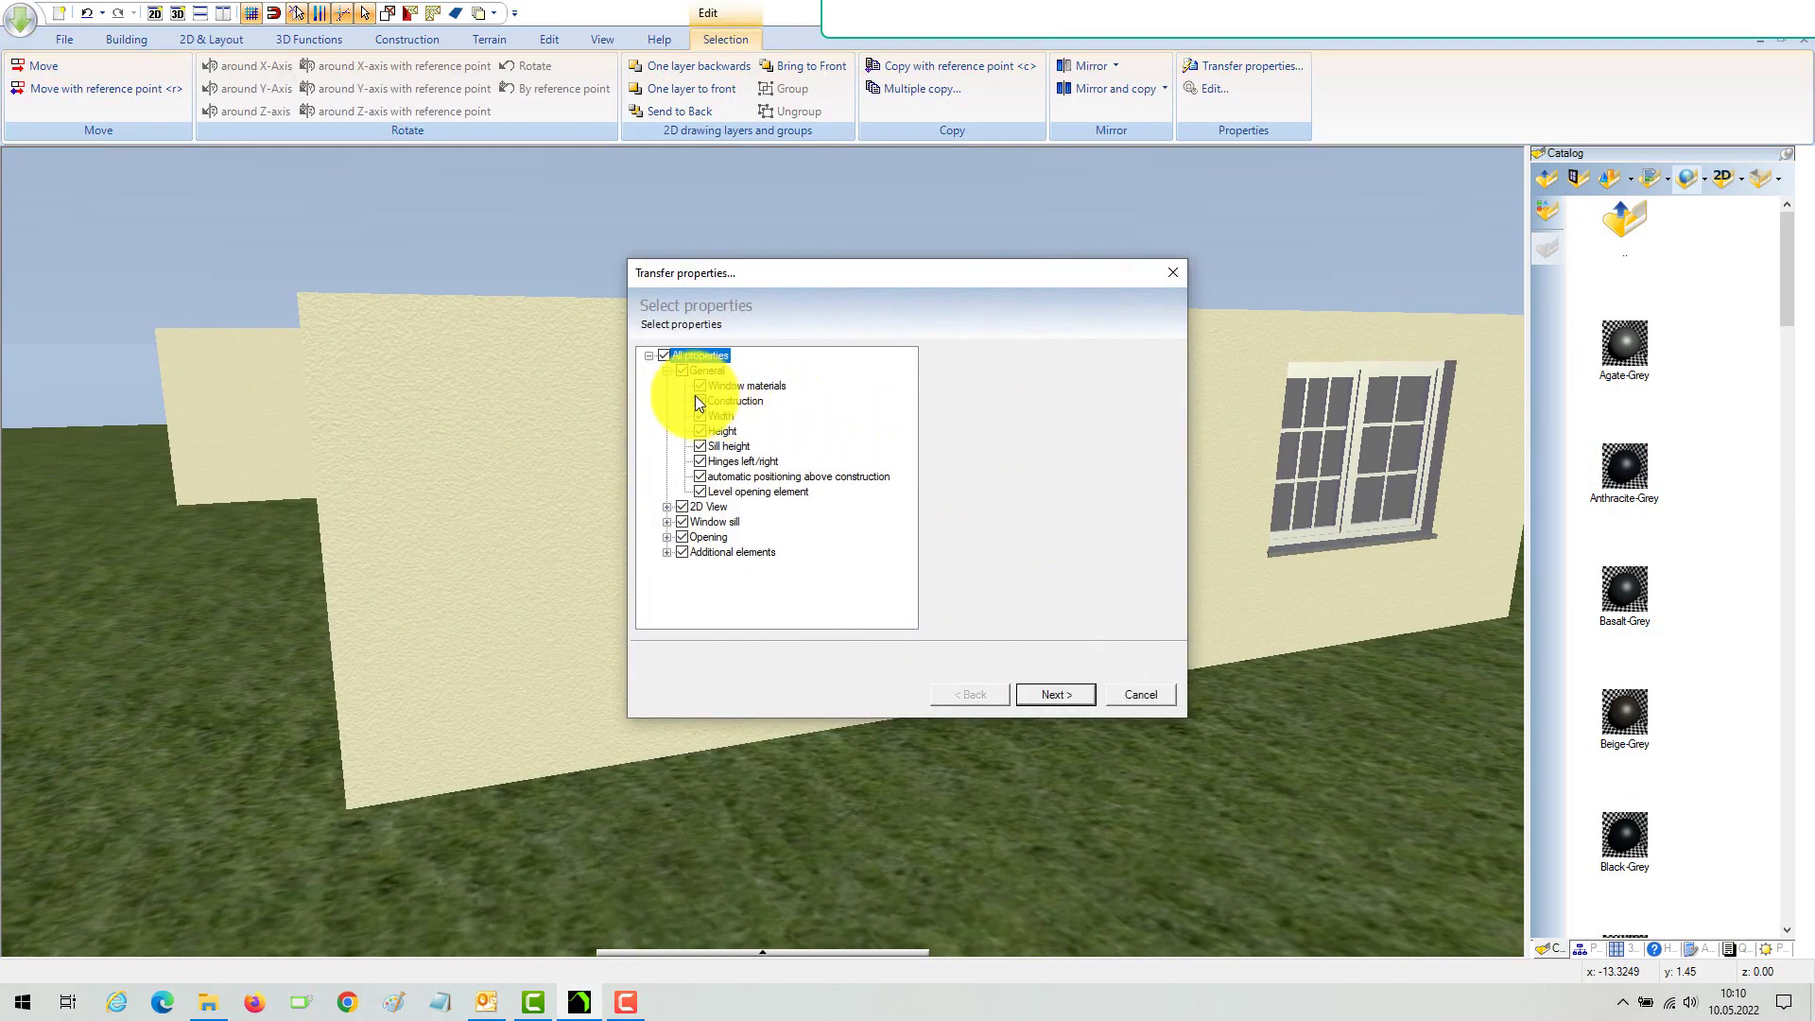
click(662, 354)
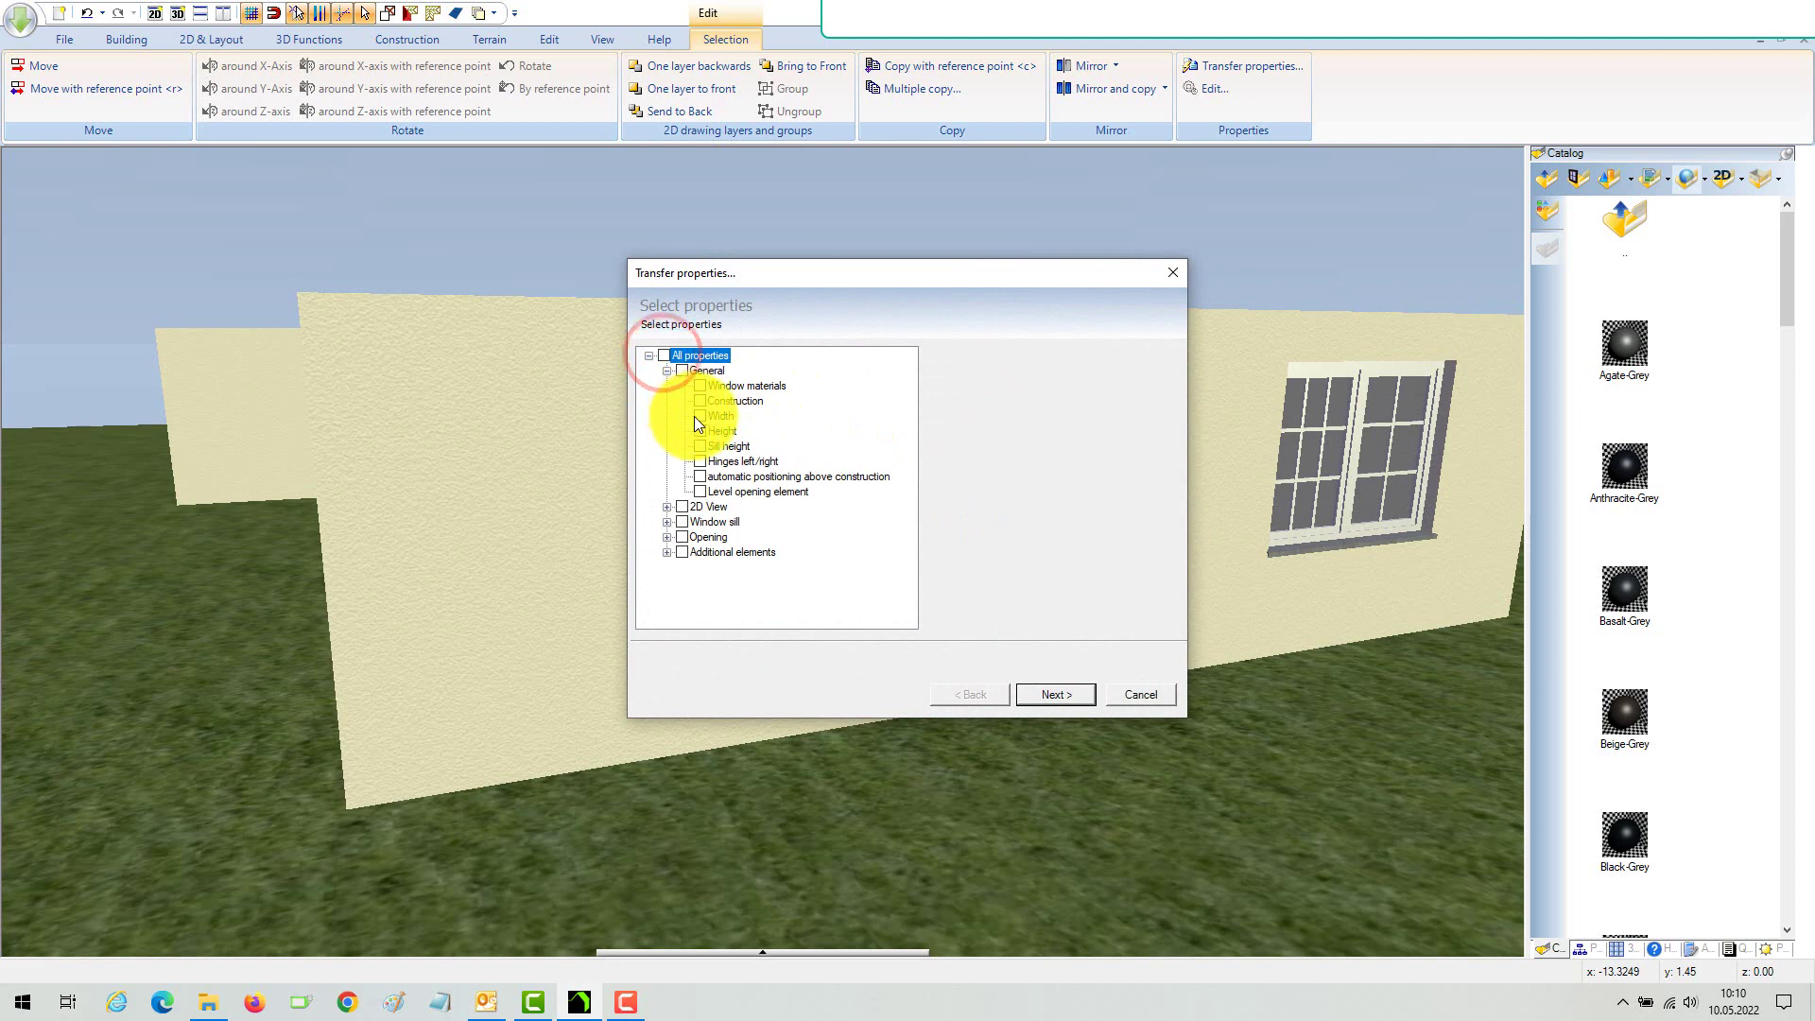
click(699, 385)
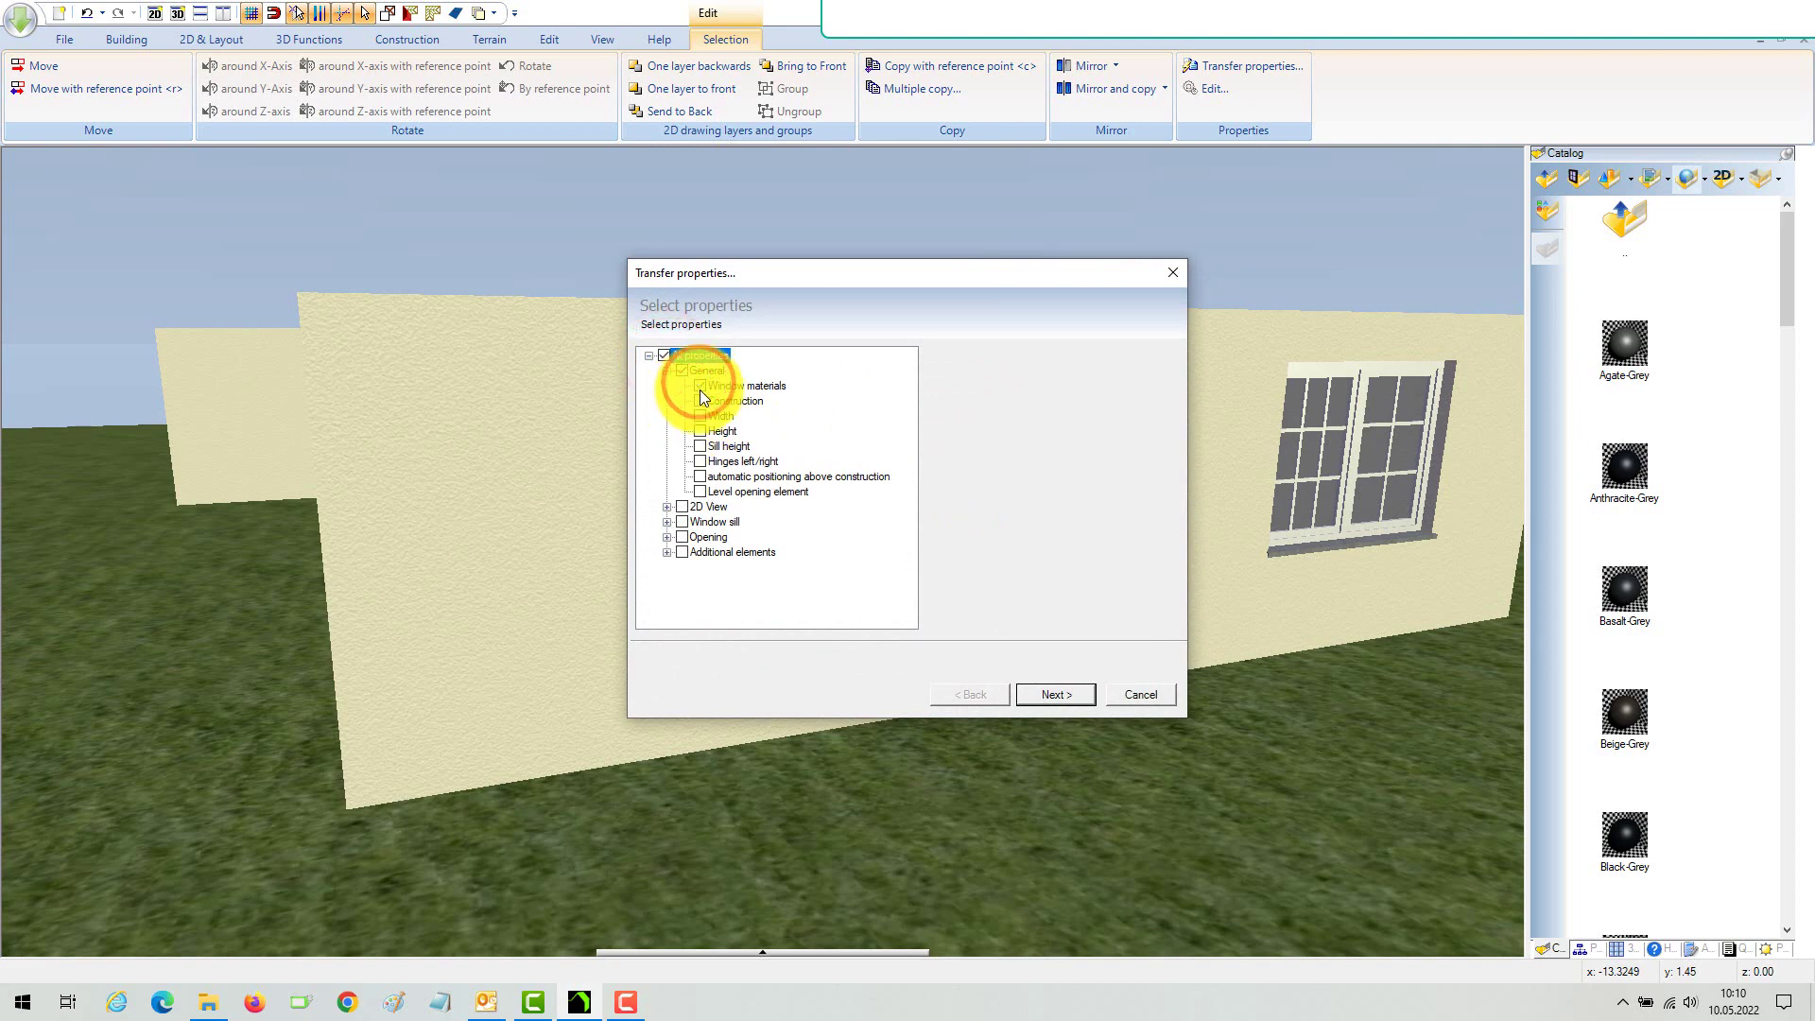
click(758, 386)
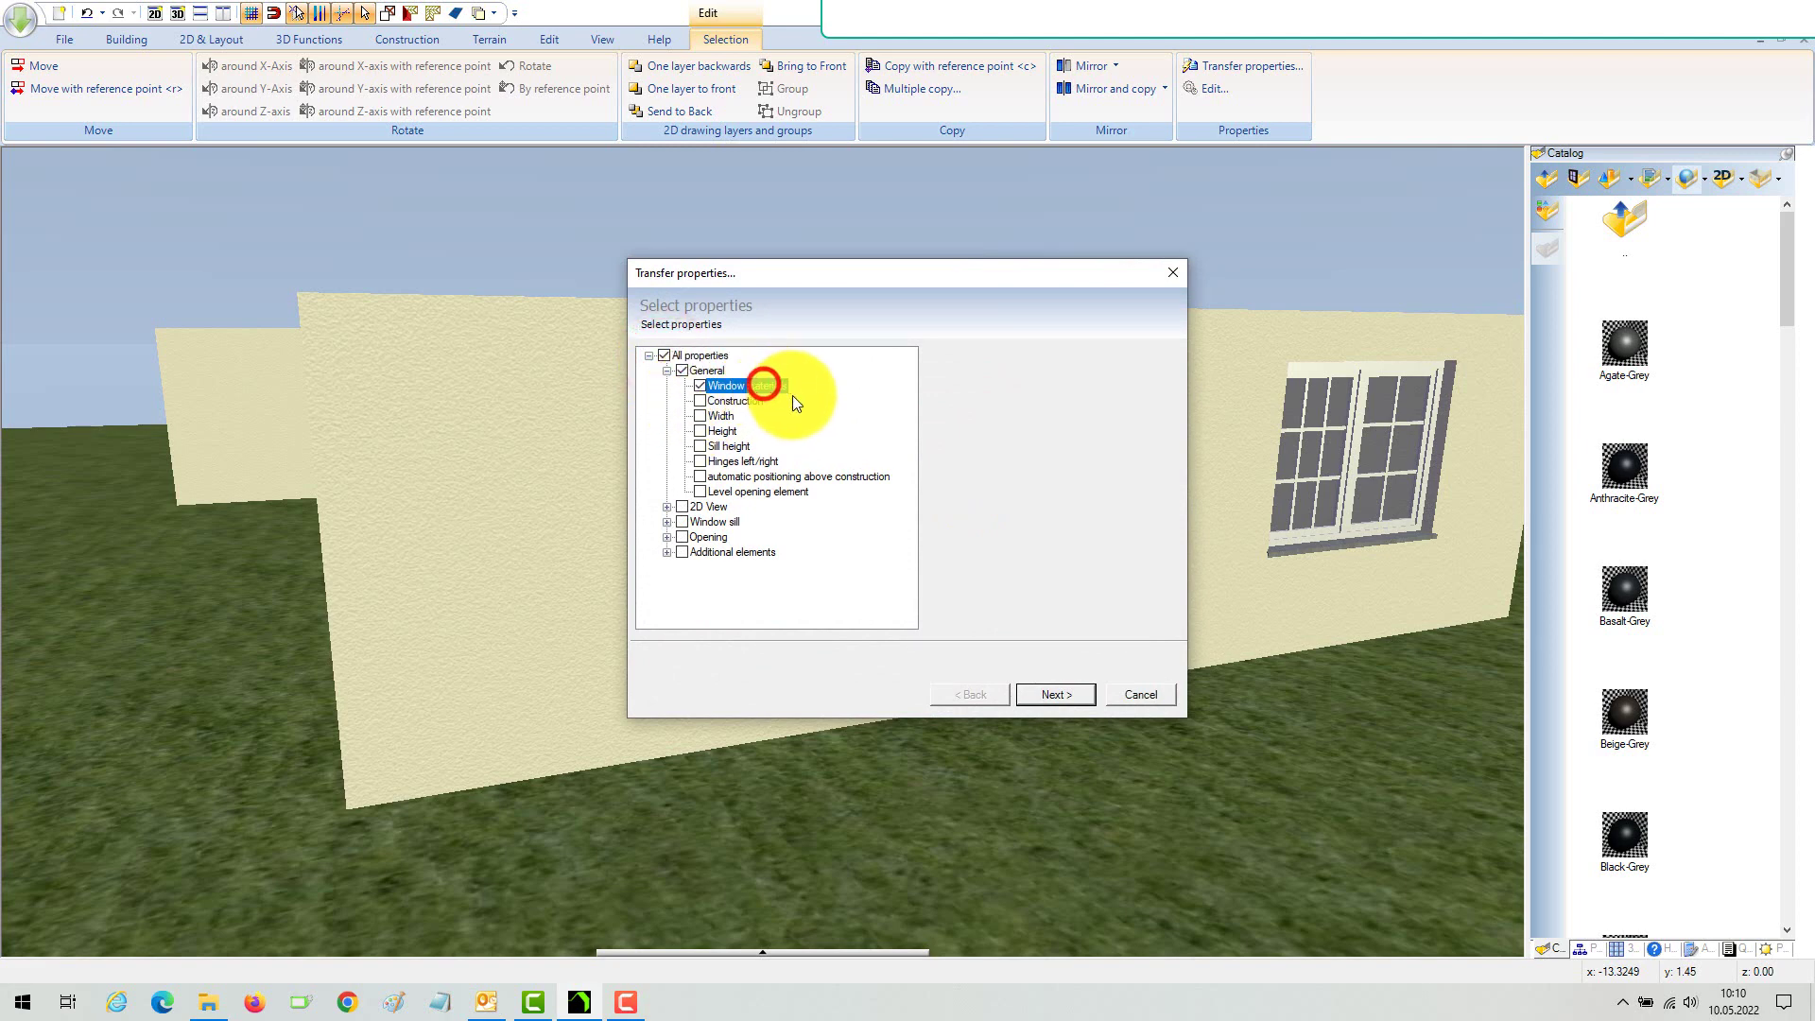
click(1055, 689)
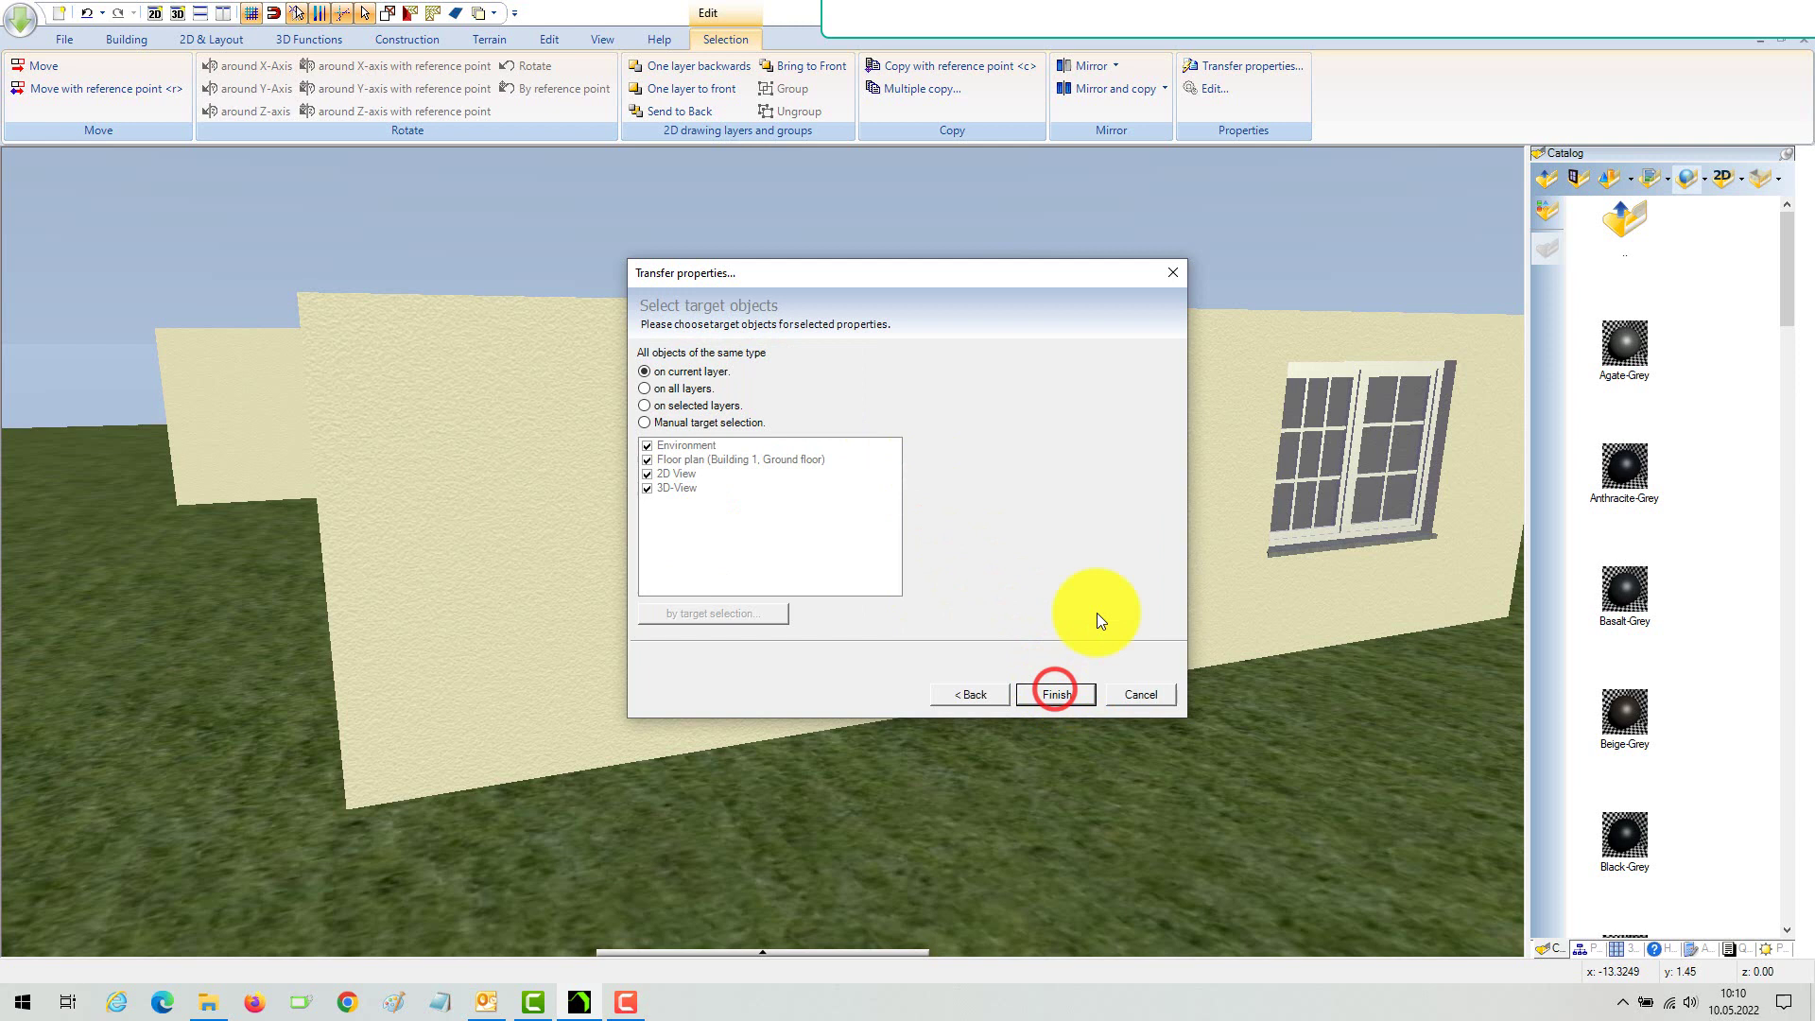
click(676, 388)
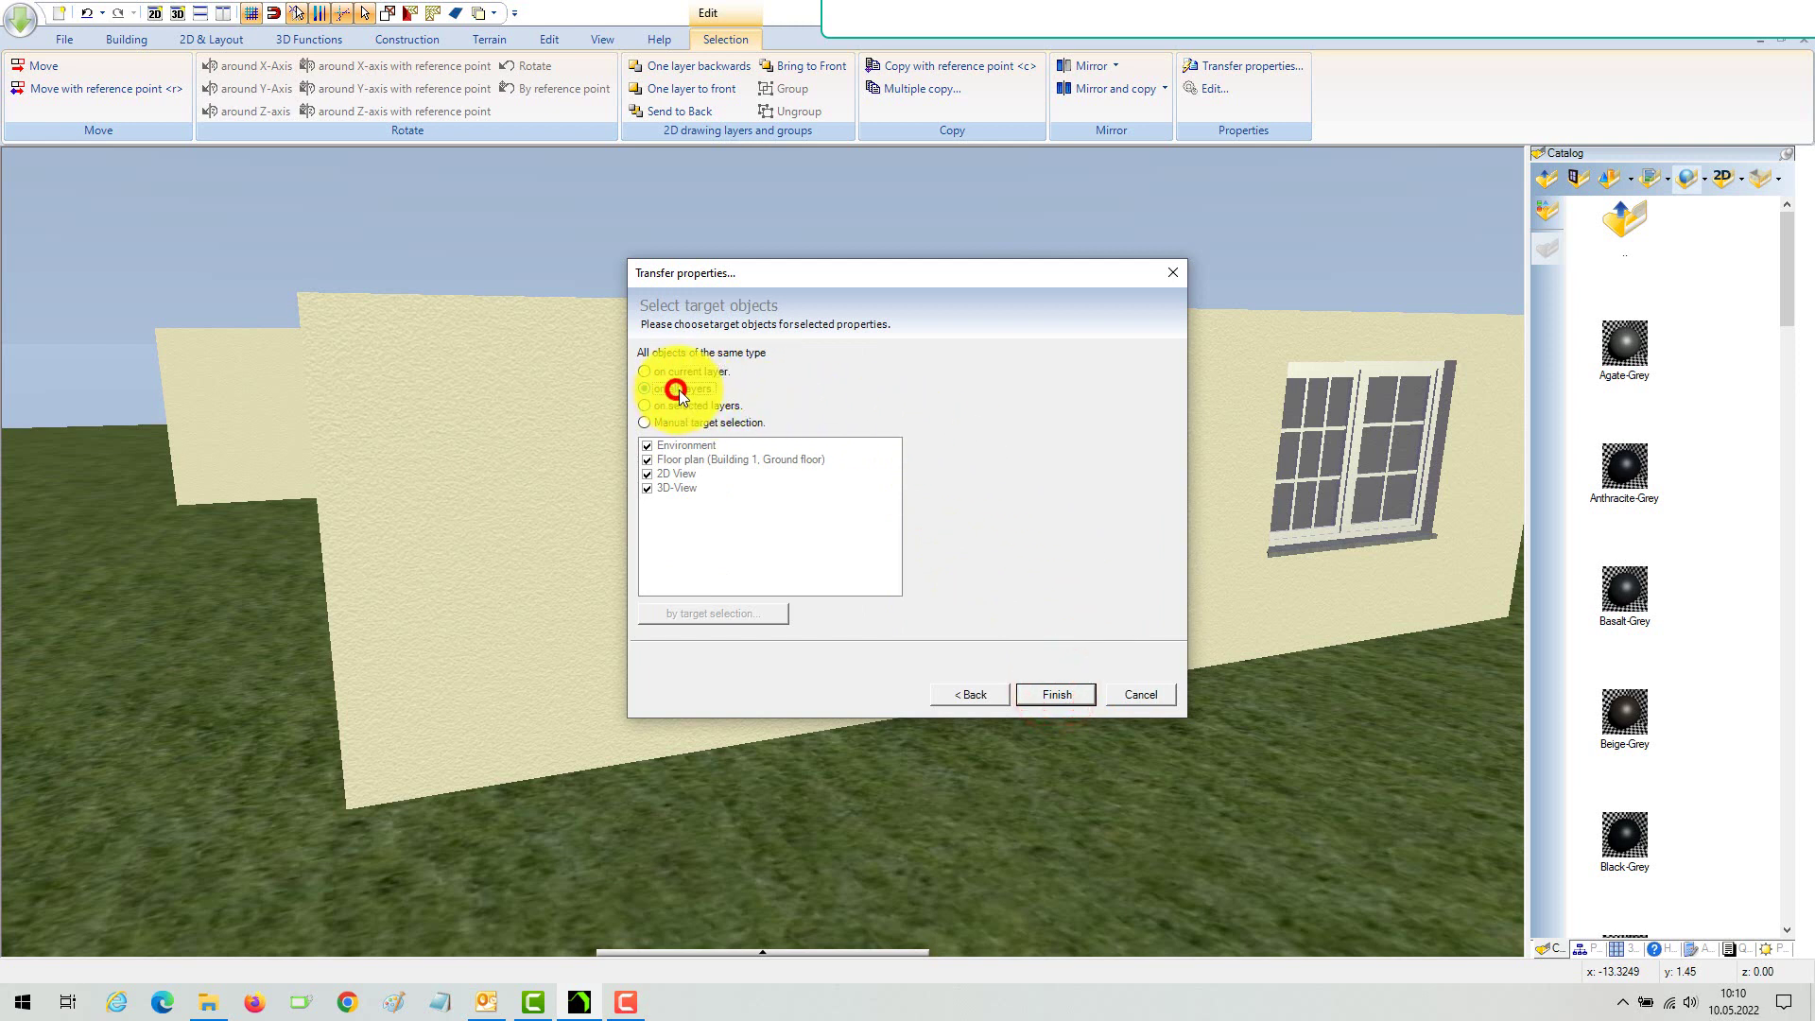
click(1052, 692)
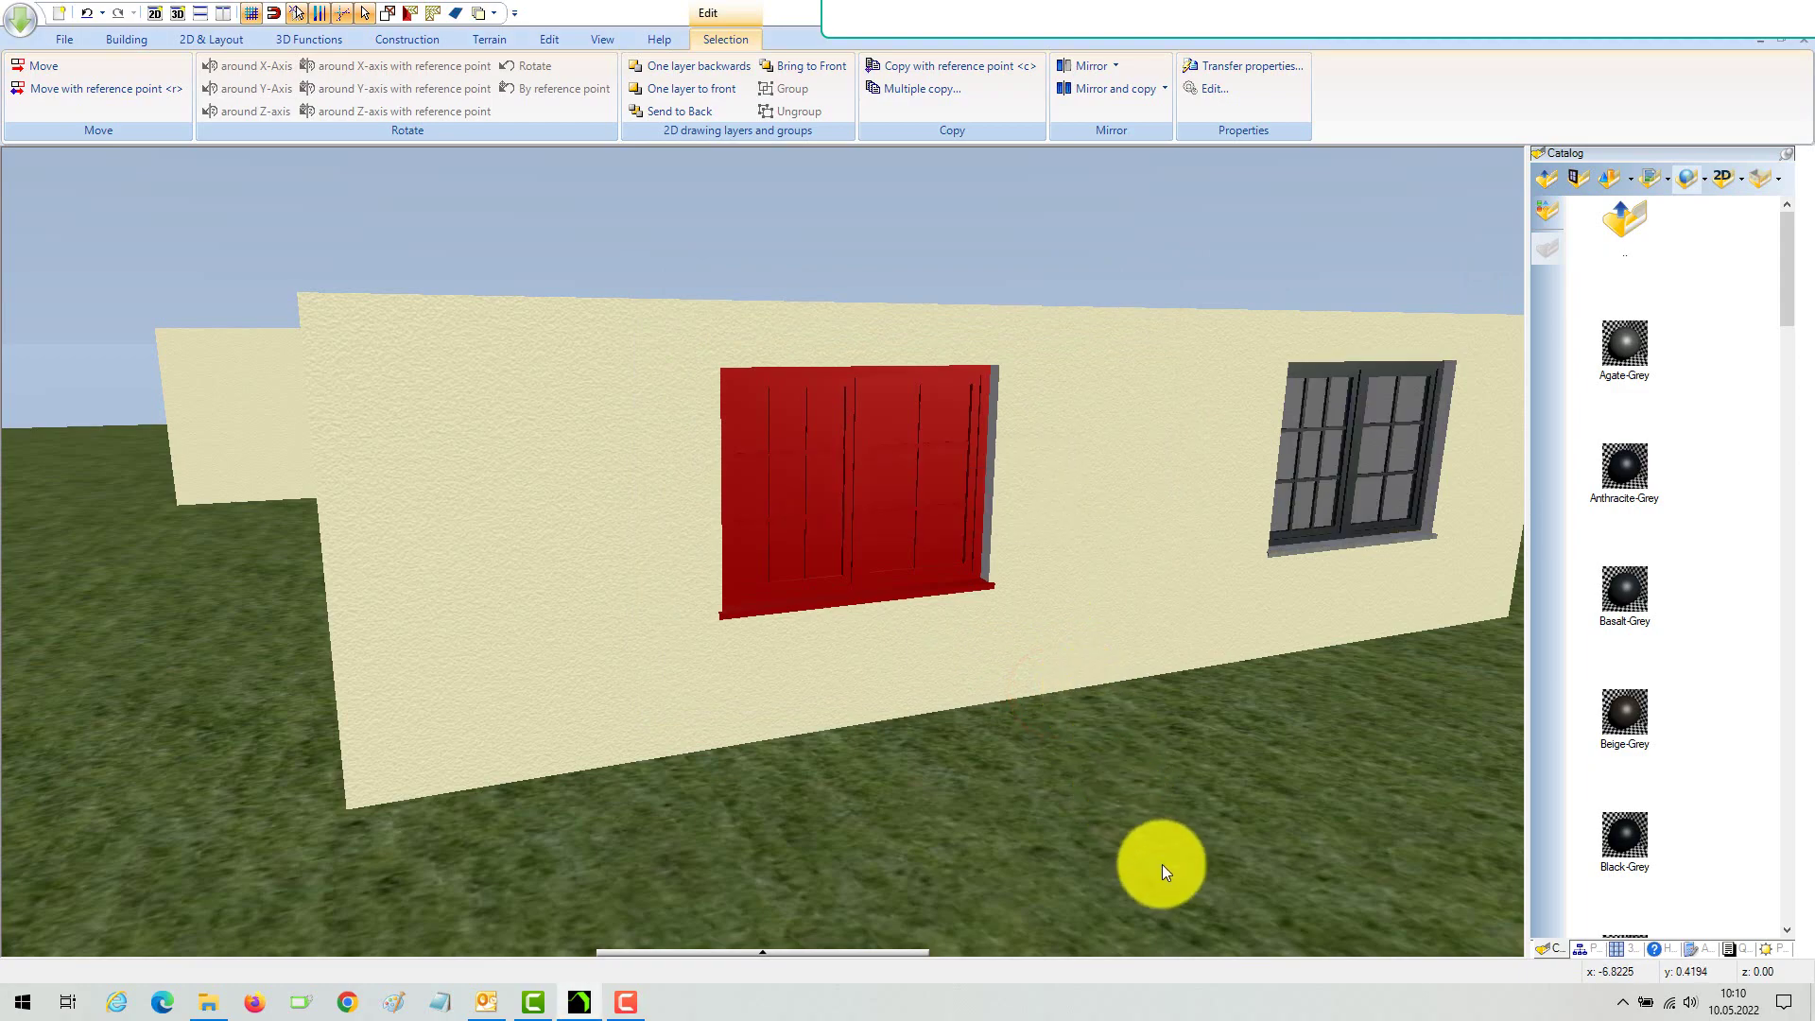
scroll(1161, 864, down, 5)
Step: Apply the Anthracite-Grey material to the arched double front door
mouse_move(1164, 779)
right_down()
mouse_move(1152, 803)
mouse_move(1248, 425)
right_up()
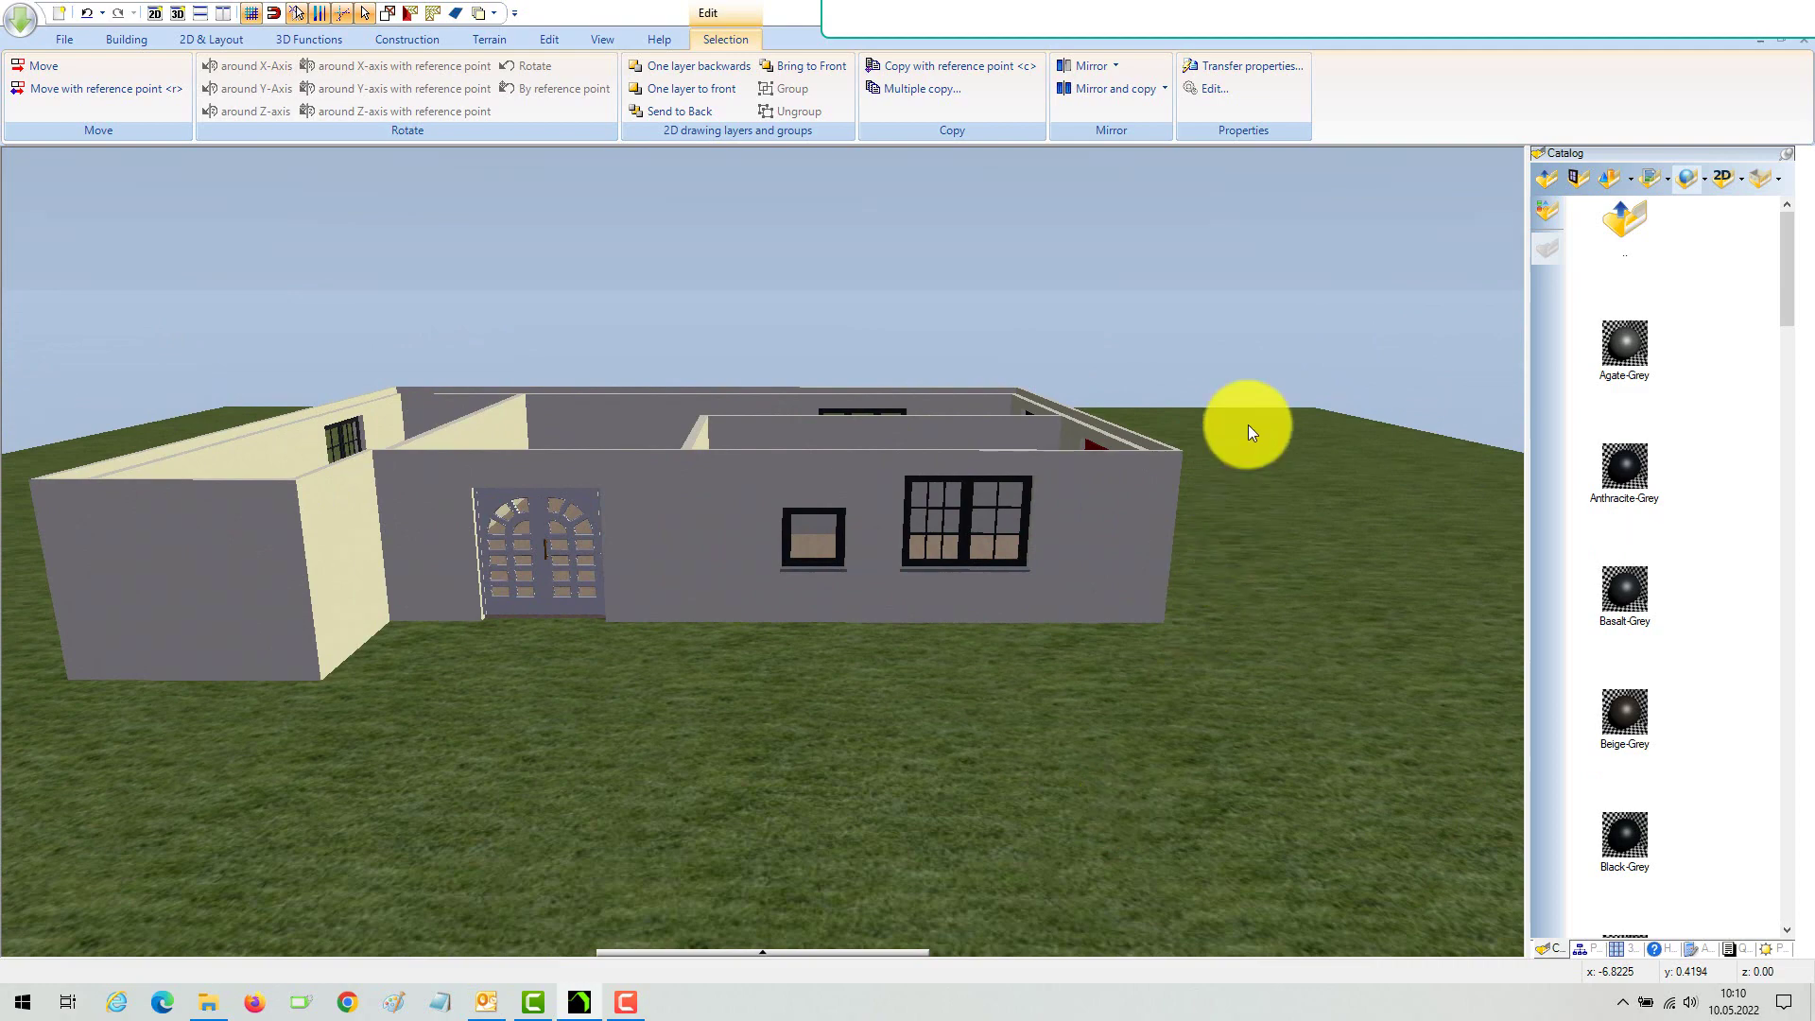
click(1264, 330)
scroll(1256, 355, up, 3)
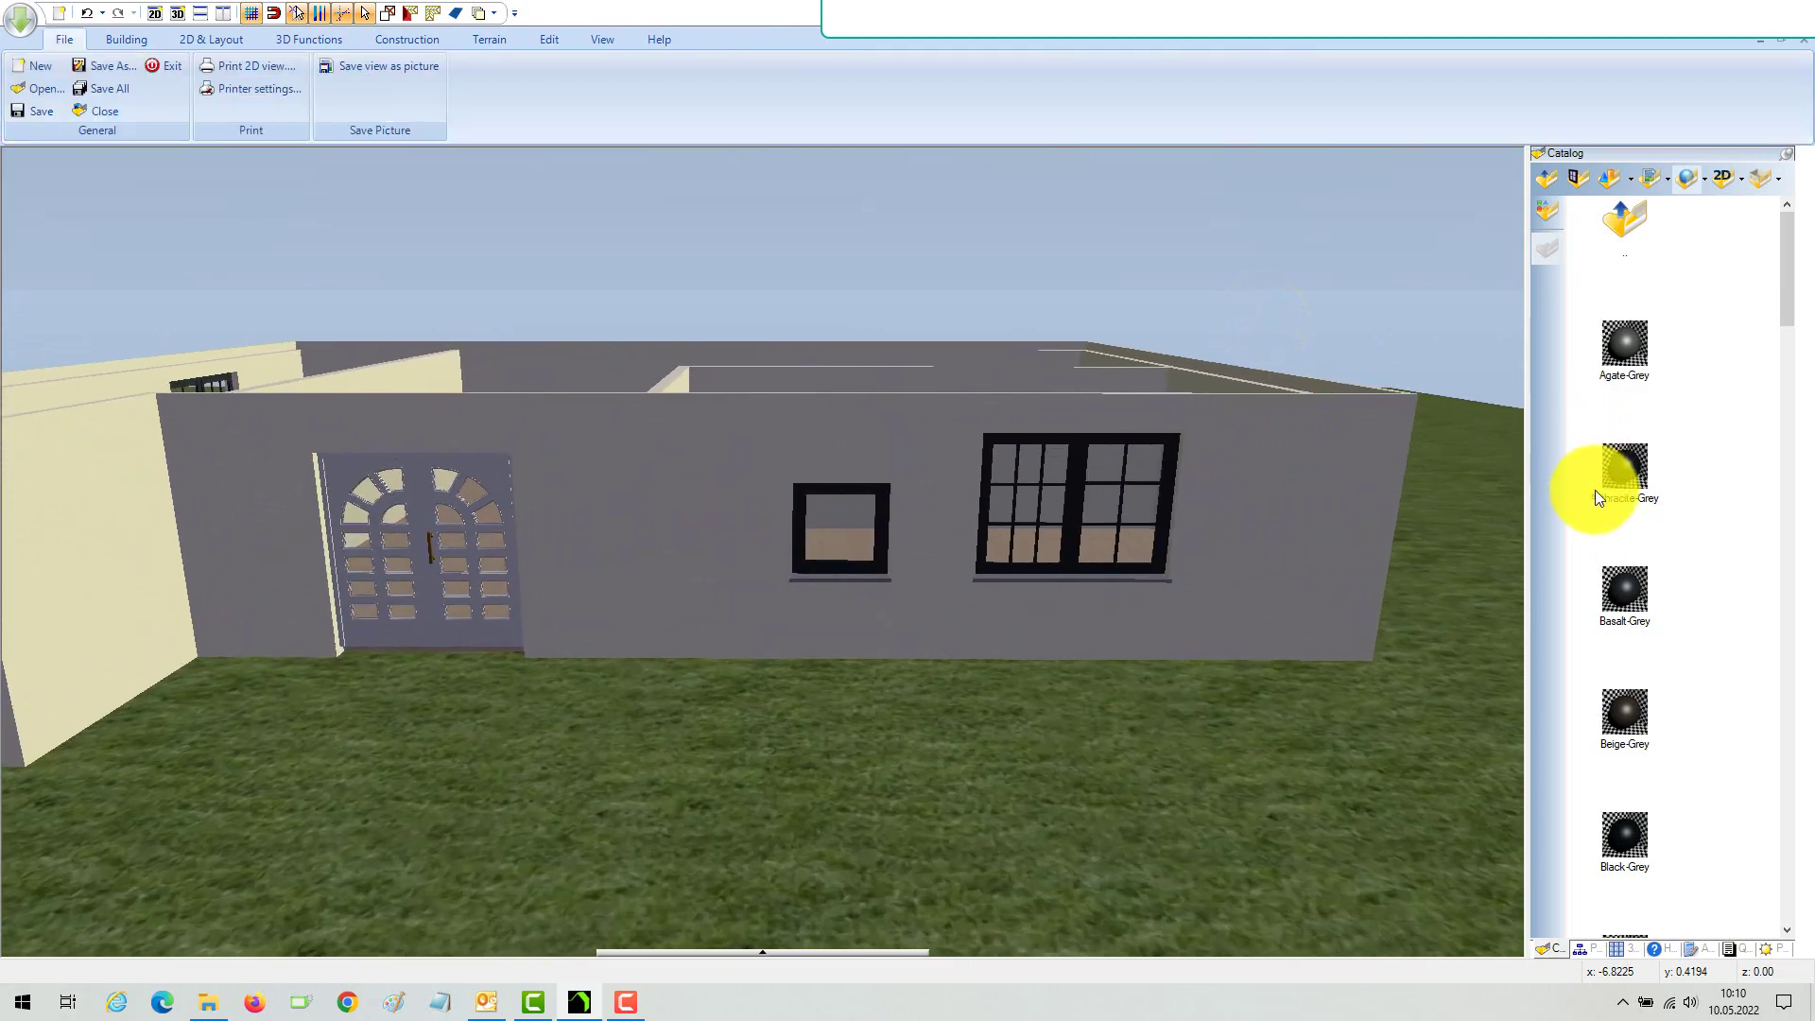
click(1618, 479)
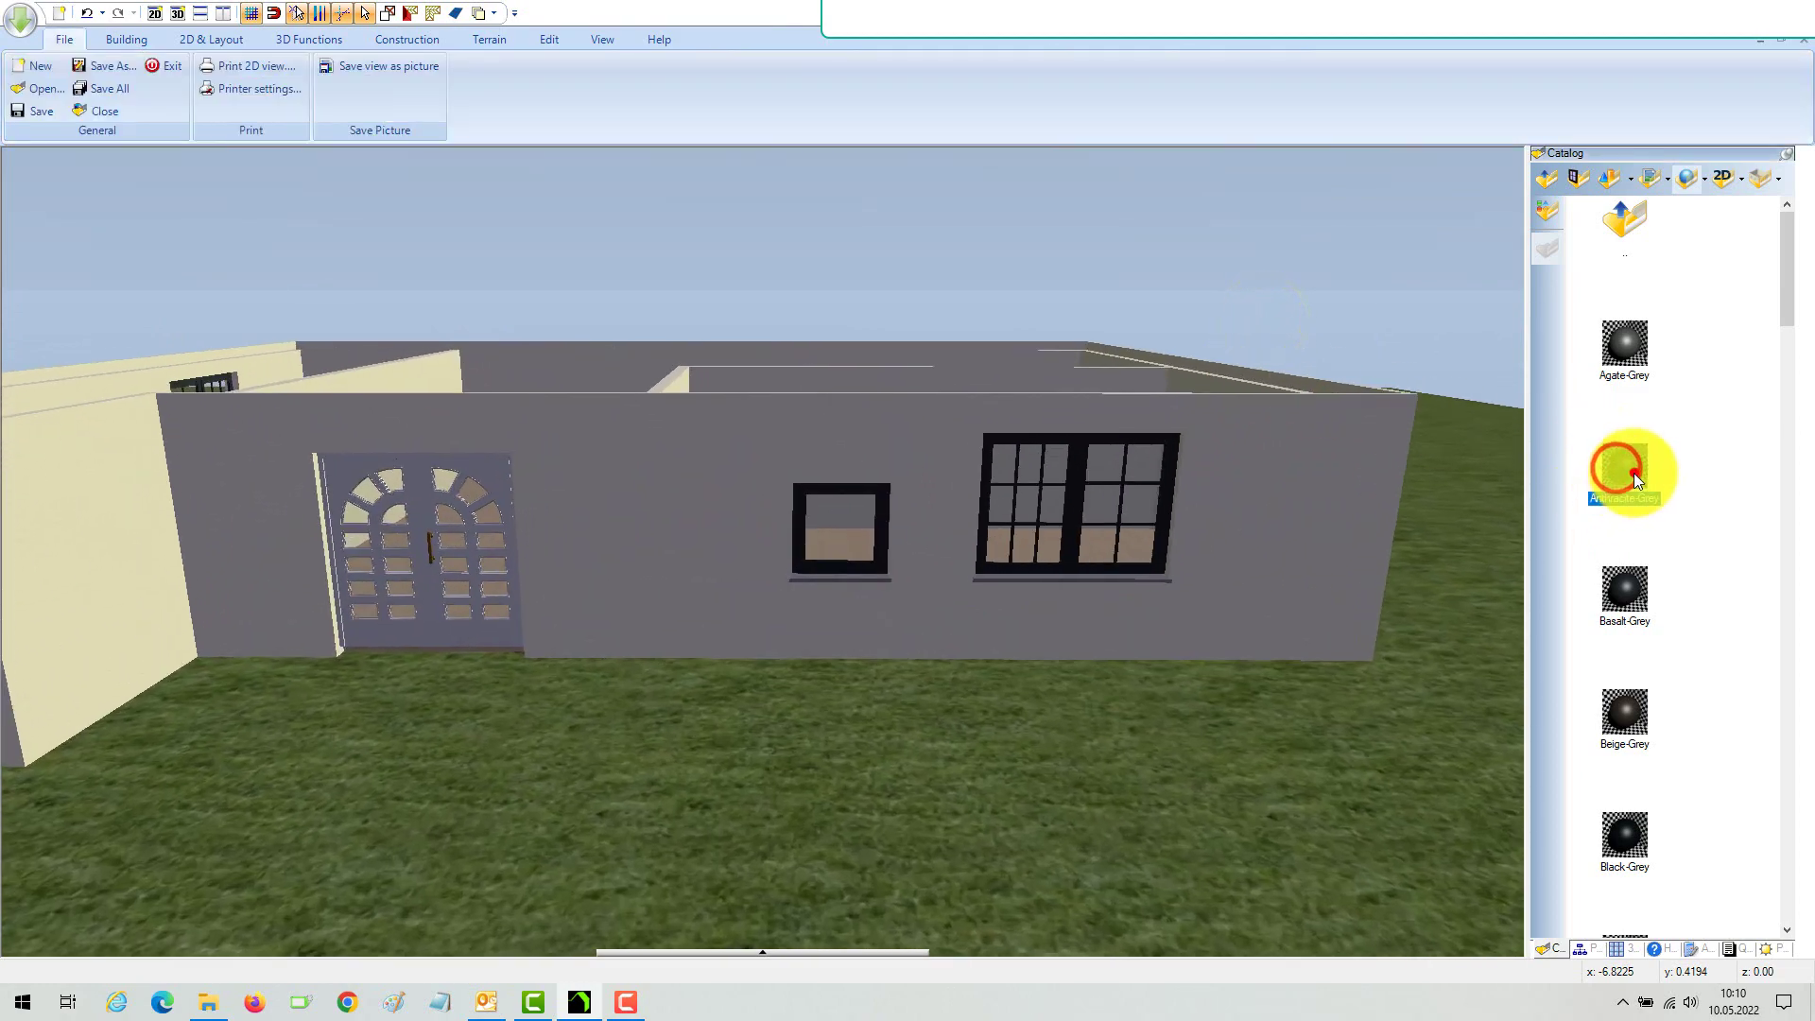
click(472, 649)
scroll(635, 809, down, 3)
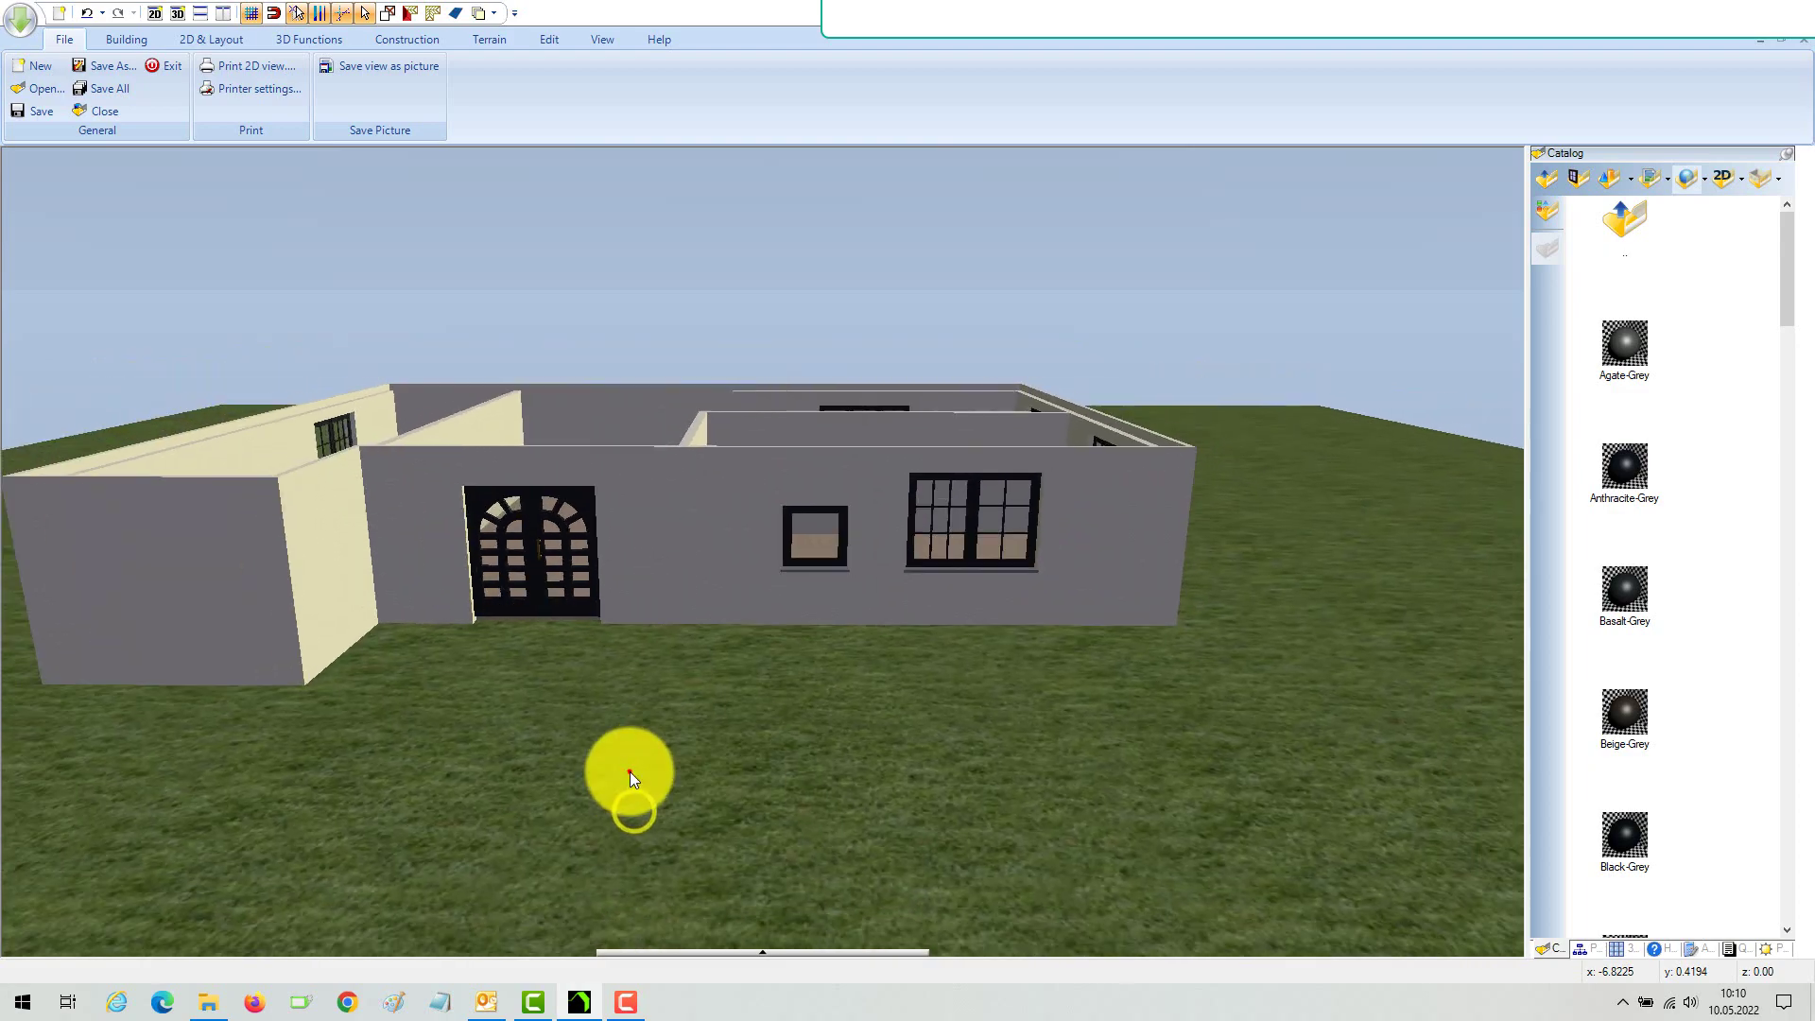